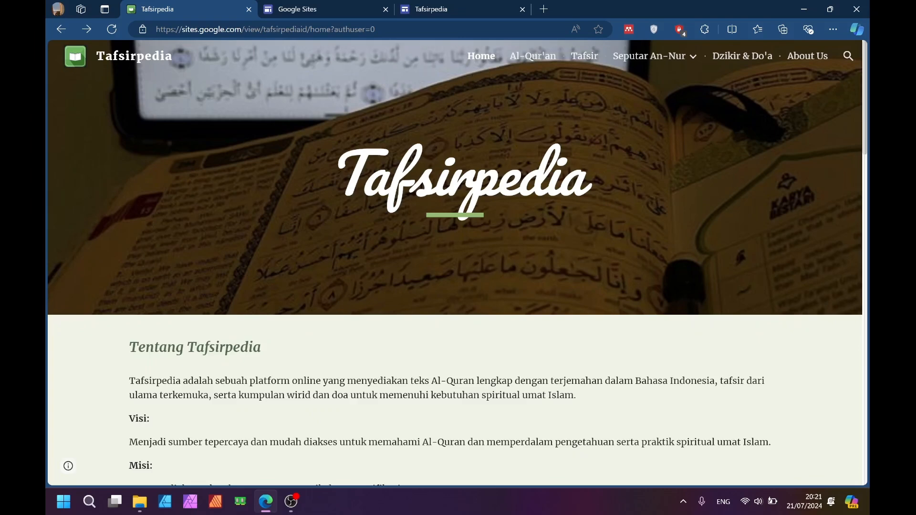
# Review the Tafsirpedia home page, from the Tentang Tafsirpedia section through the tafsir links and article previews
pyautogui.scroll(-6, 442, 125)
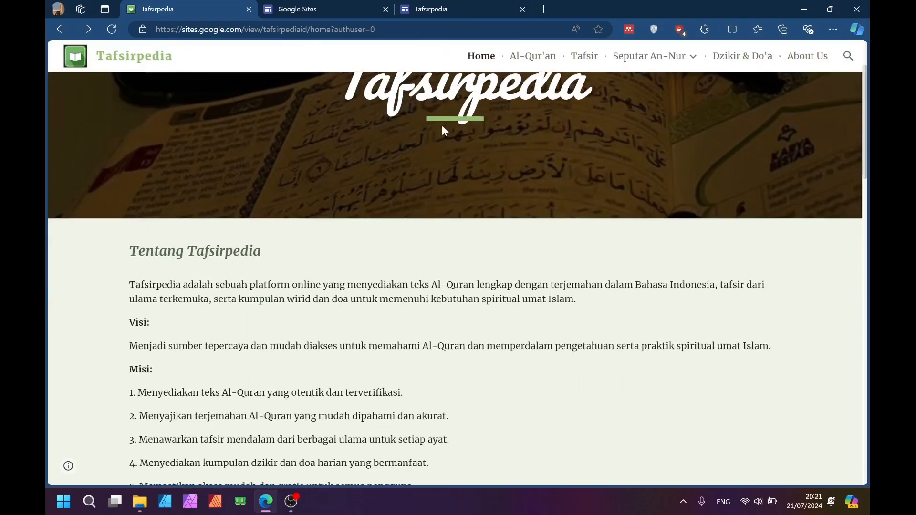
pyautogui.scroll(-8, 444, 129)
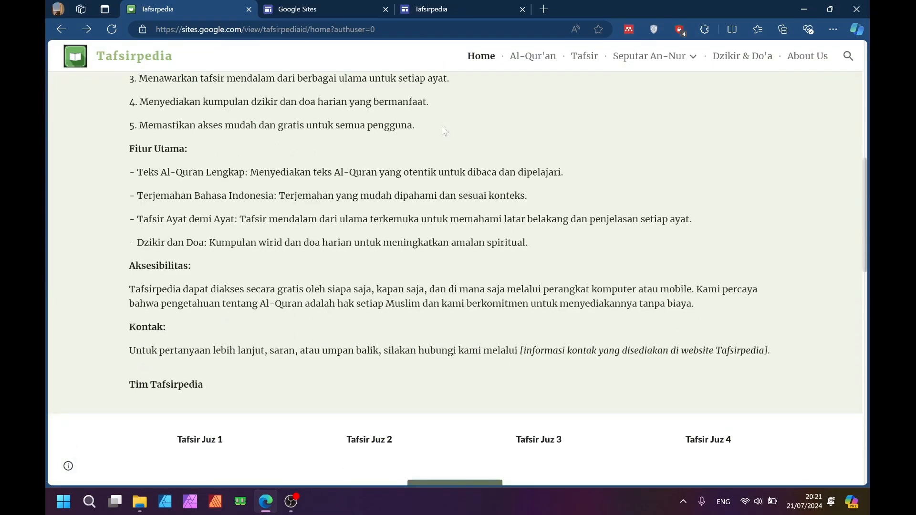
pyautogui.scroll(-7, 444, 130)
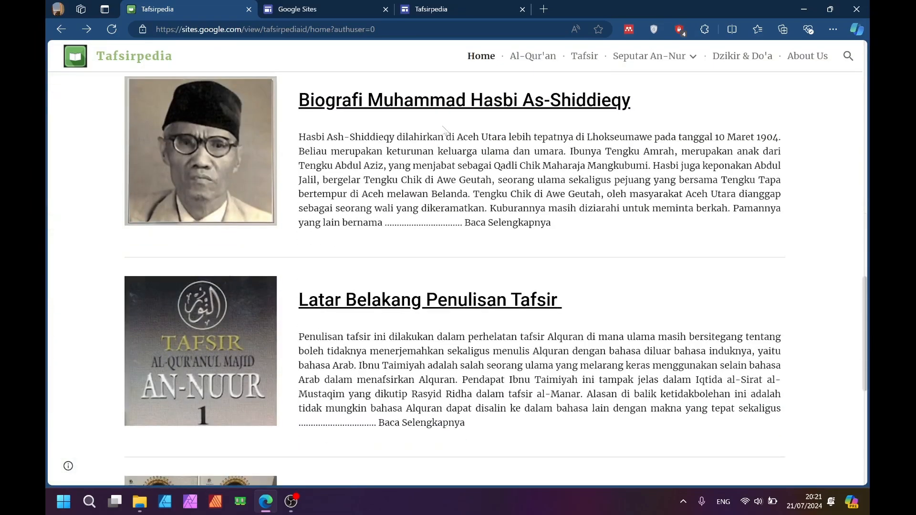
pyautogui.scroll(5, 444, 130)
pyautogui.scroll(16, 442, 124)
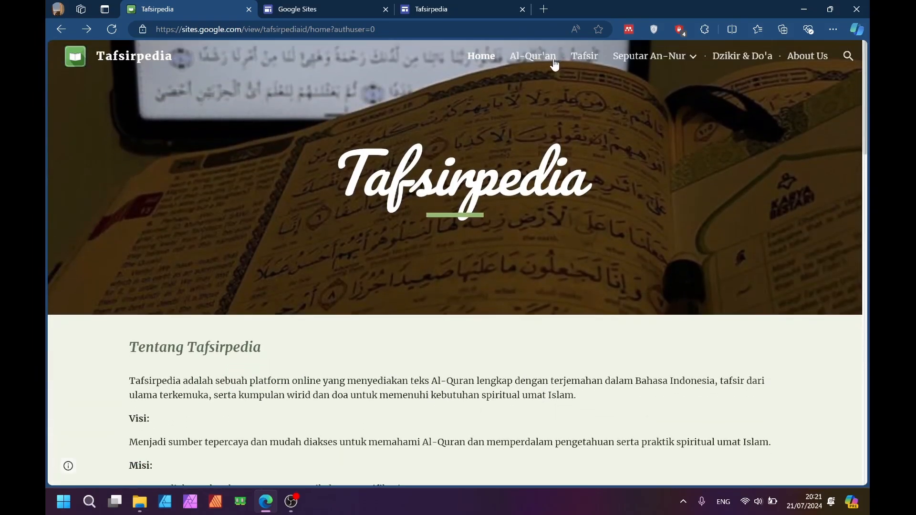
# Open the site's Al-Qur'an page and look through its embedded surah list
pyautogui.click(554, 63)
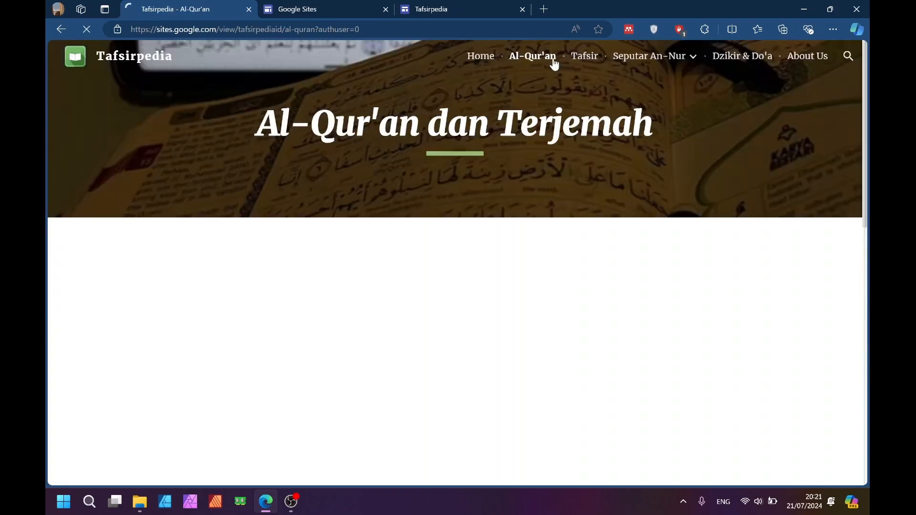
pyautogui.scroll(-5, 416, 147)
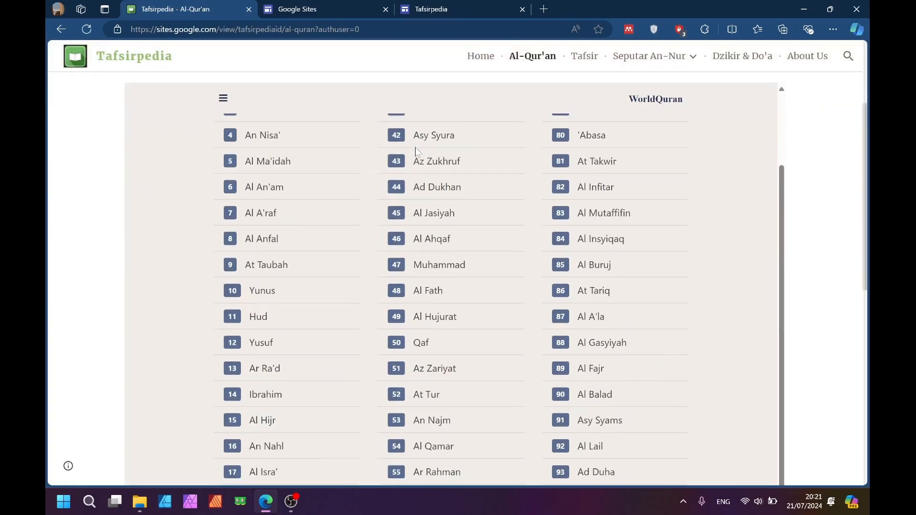
pyautogui.scroll(-10, 416, 151)
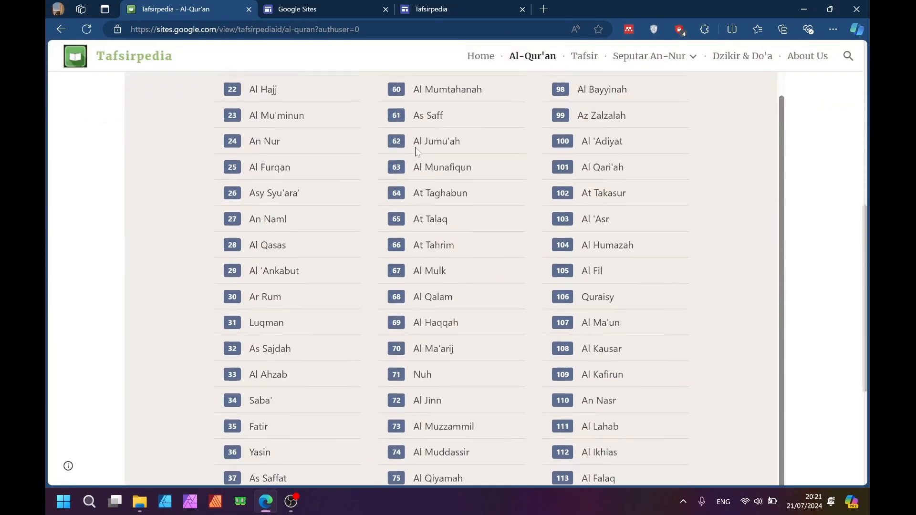
pyautogui.scroll(-5, 416, 151)
pyautogui.scroll(4, 416, 150)
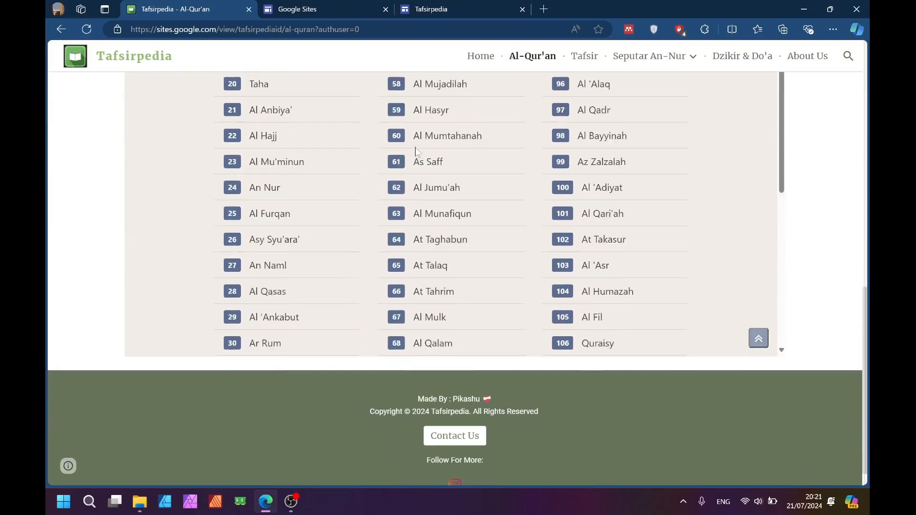
pyautogui.scroll(5, 416, 151)
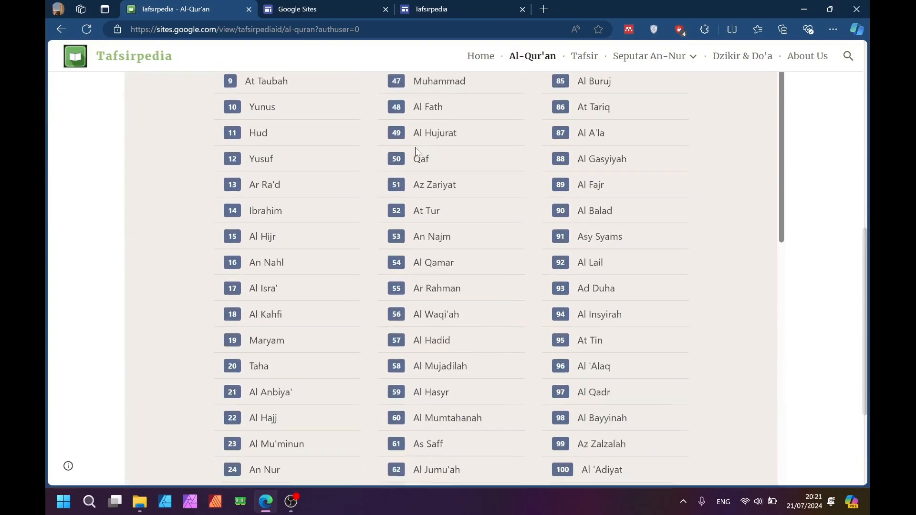
# Open the Tafsir page and look through its list of Tafsir Juz links
pyautogui.click(591, 62)
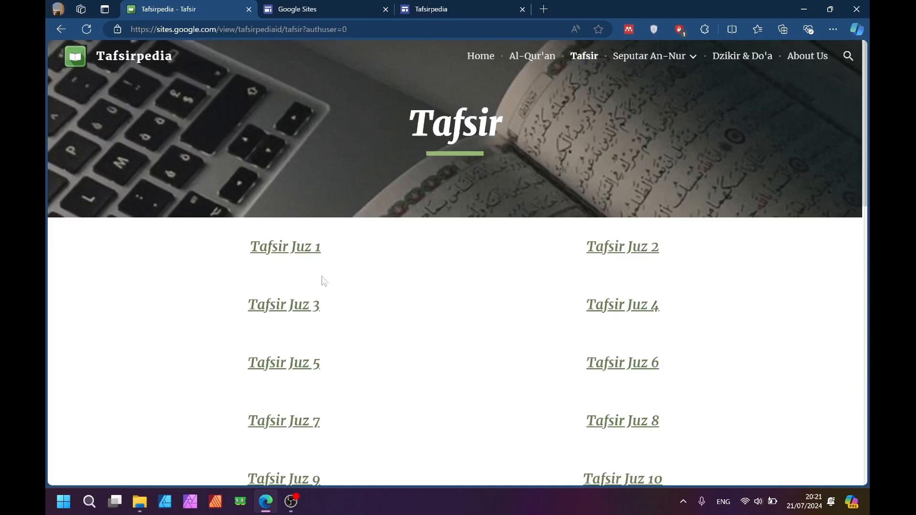
pyautogui.scroll(-3, 324, 281)
pyautogui.scroll(-10, 323, 282)
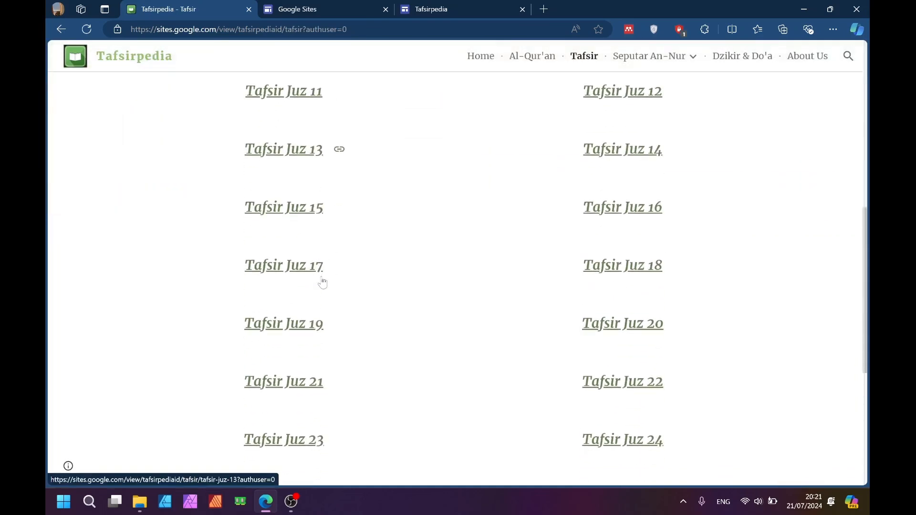
pyautogui.scroll(-2, 323, 282)
pyautogui.scroll(15, 323, 282)
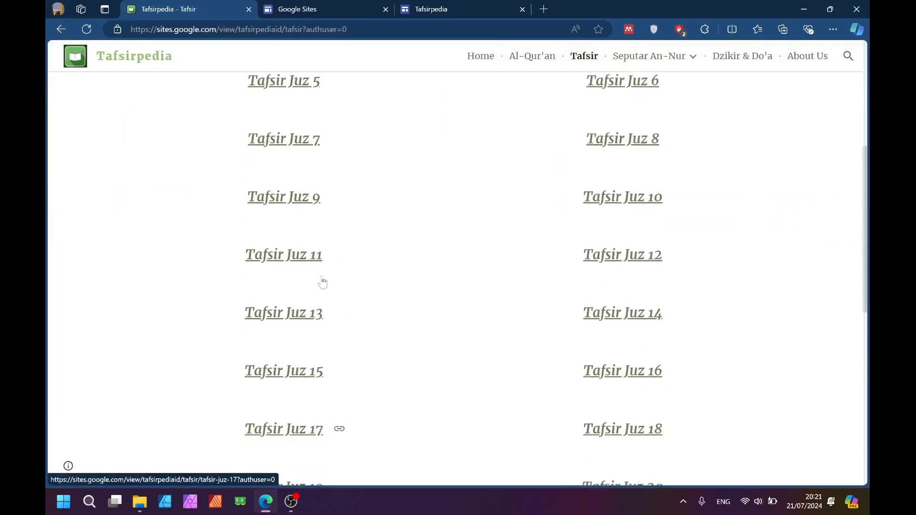
pyautogui.scroll(2, 322, 281)
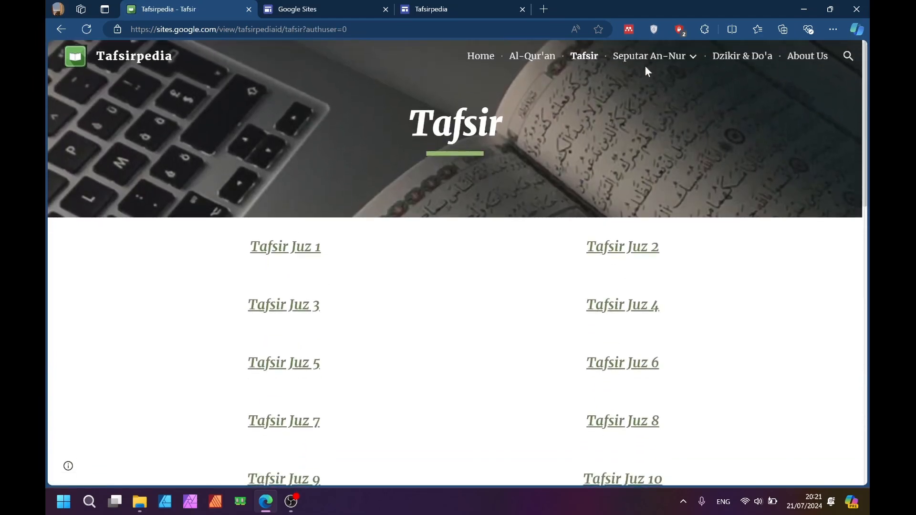
# Open the Seputar An-Nur page and examine its subpages and illustrated article links
pyautogui.moveTo(653, 65)
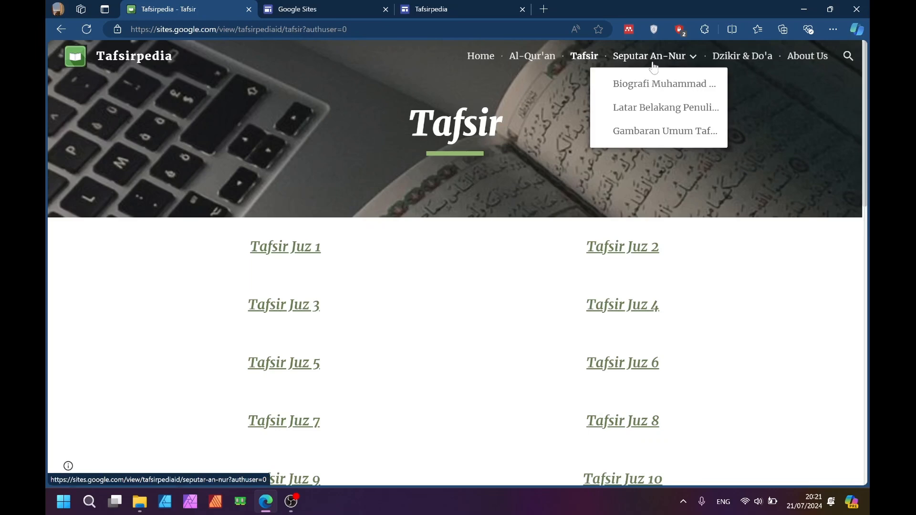
pyautogui.click(653, 65)
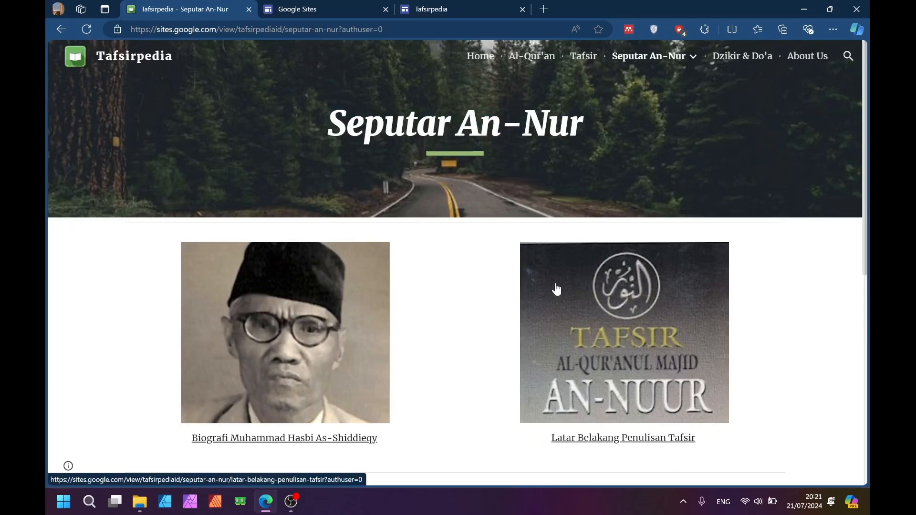
pyautogui.scroll(-1, 556, 289)
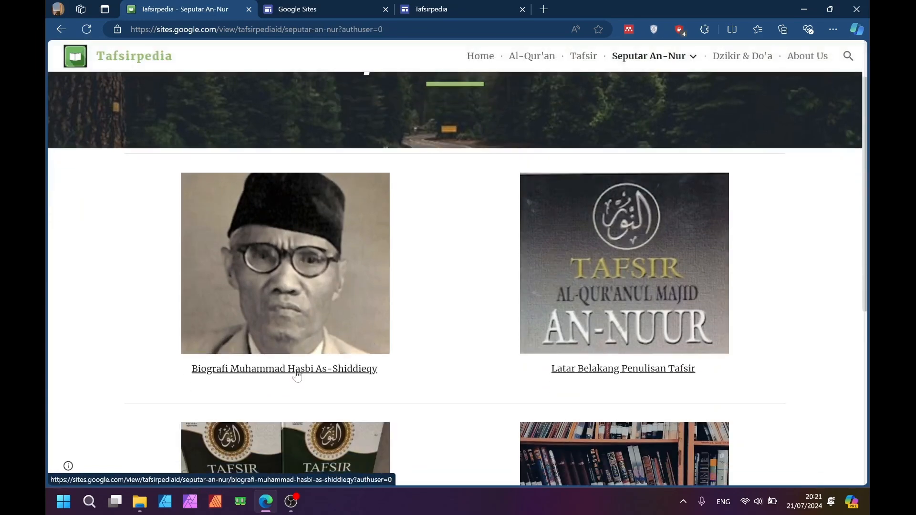
pyautogui.scroll(1, 574, 243)
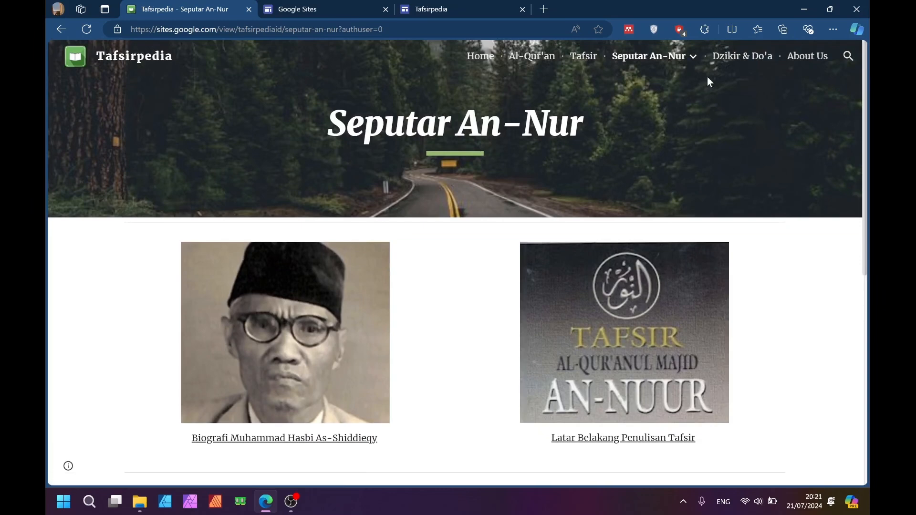
# View the Dzikir & Do'a page and the list of site authors on the About Us page
pyautogui.click(737, 61)
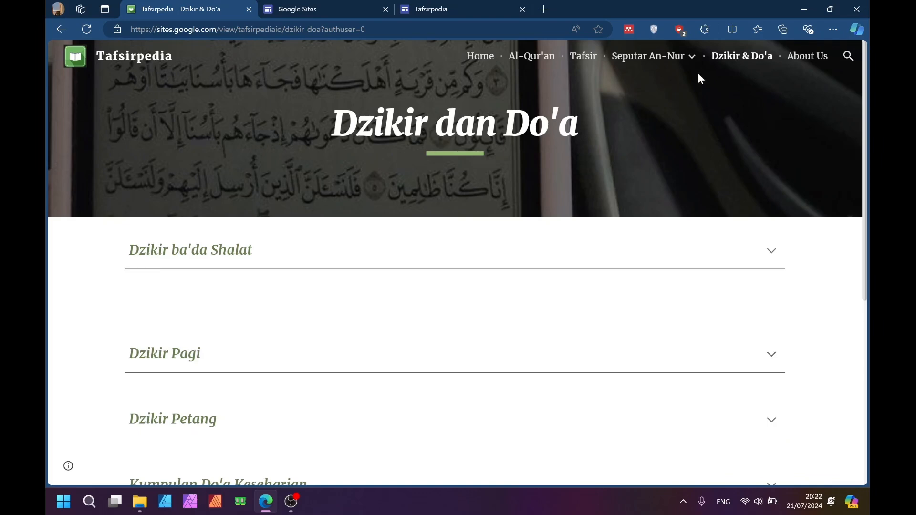
pyautogui.click(802, 58)
pyautogui.scroll(-7, 392, 165)
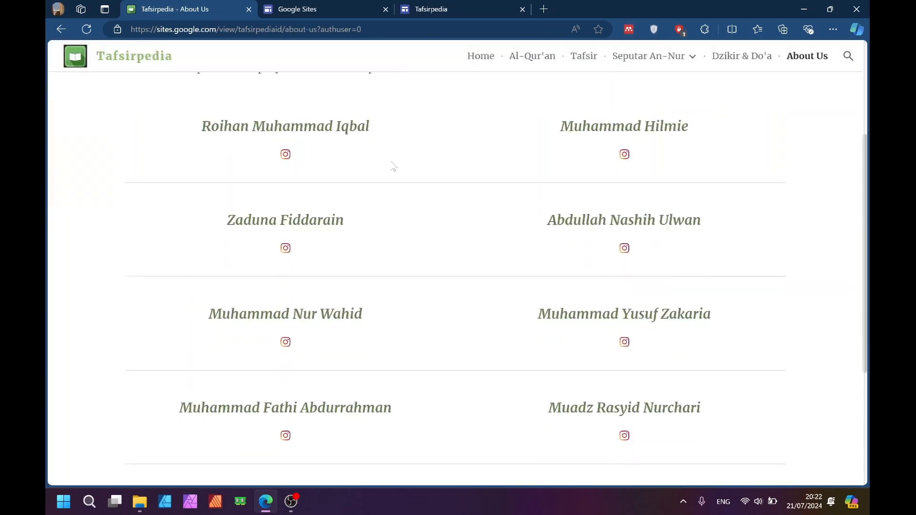
pyautogui.scroll(8, 391, 165)
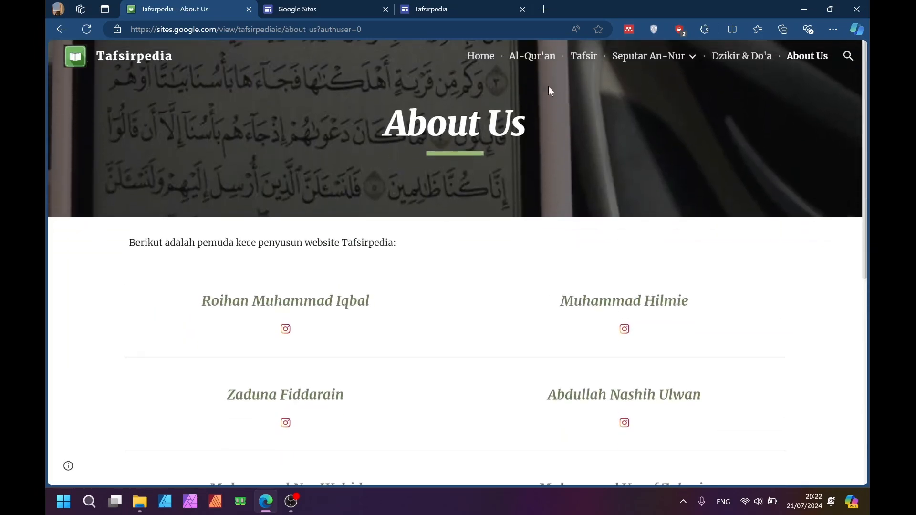
# Show the site's search bar, dismiss it without searching, and return to the Home page
pyautogui.click(848, 56)
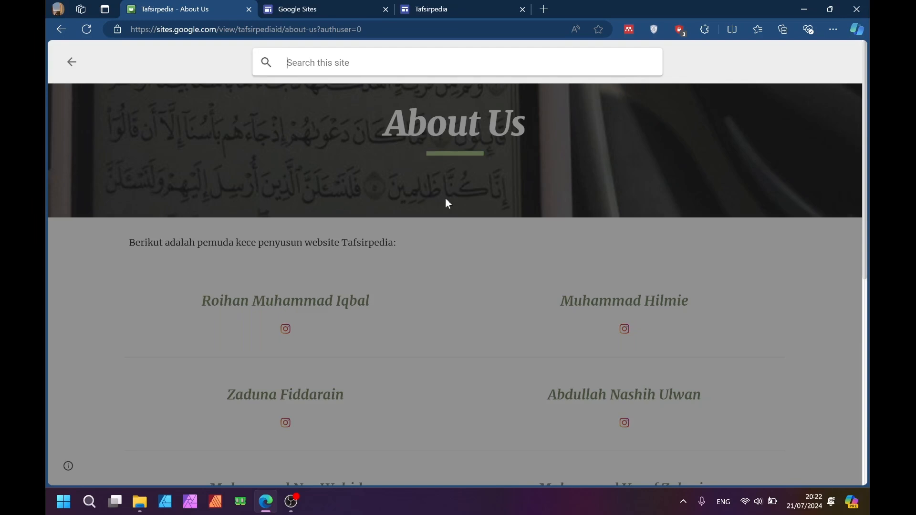
pyautogui.click(338, 215)
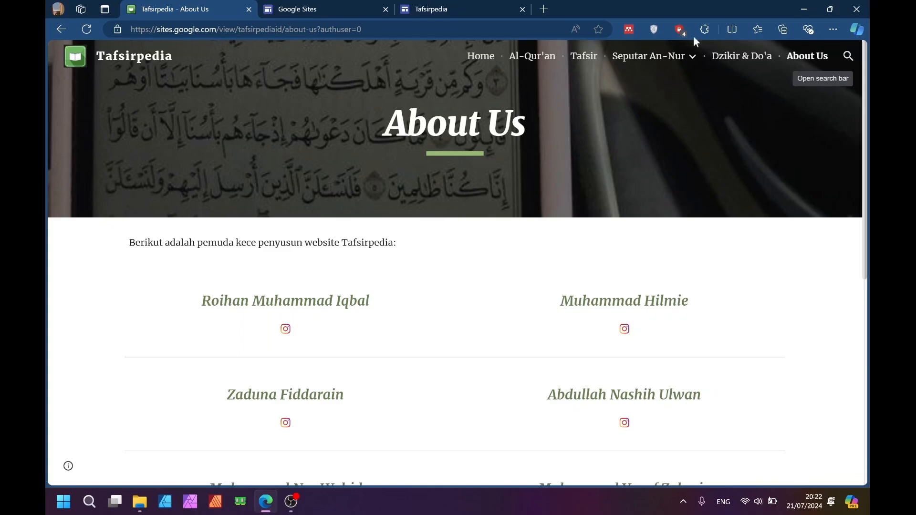
pyautogui.click(482, 56)
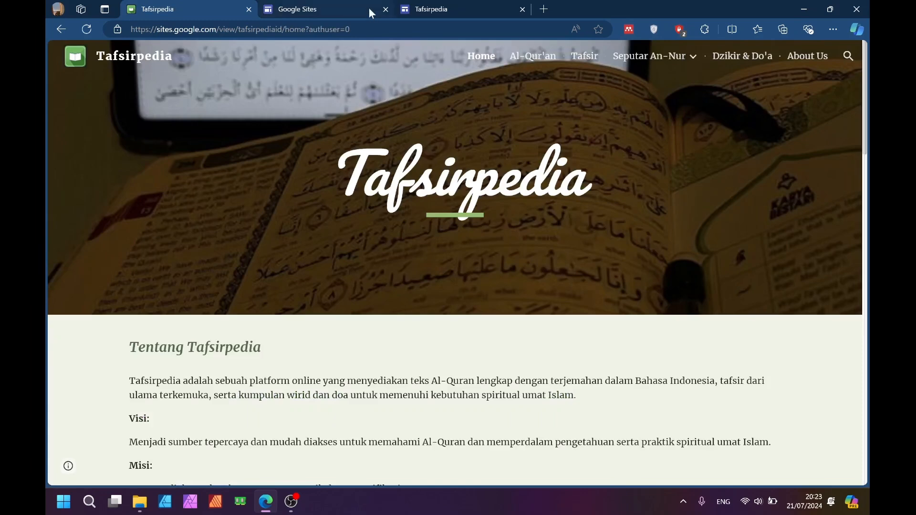
# Create a new site in Google Sites from the Project template
pyautogui.moveTo(331, 9)
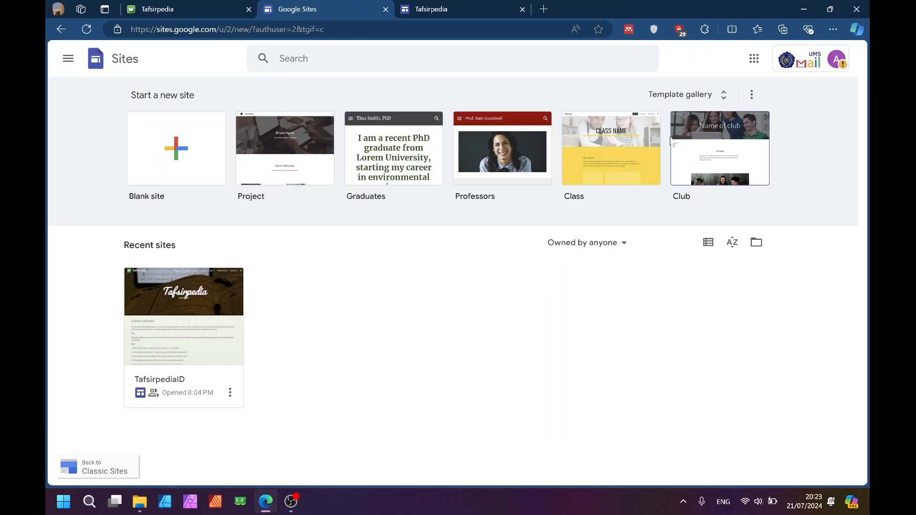
pyautogui.click(296, 158)
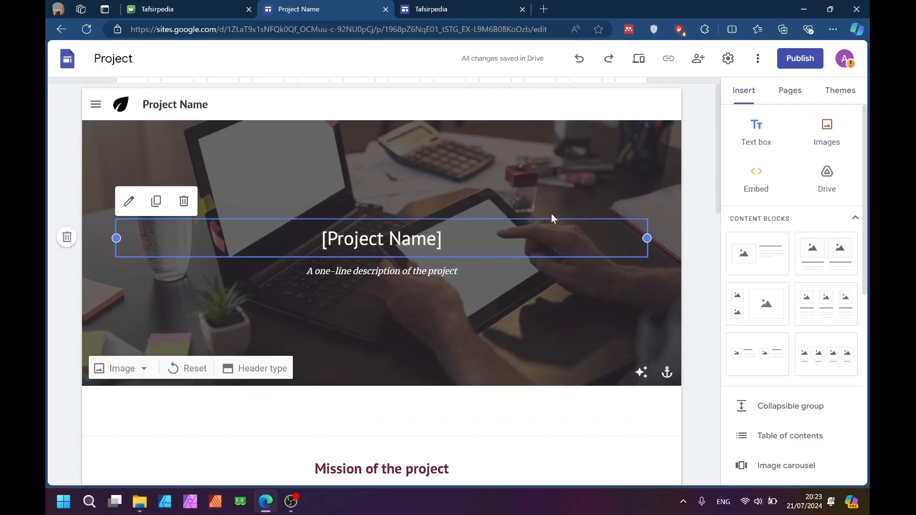
pyautogui.click(534, 102)
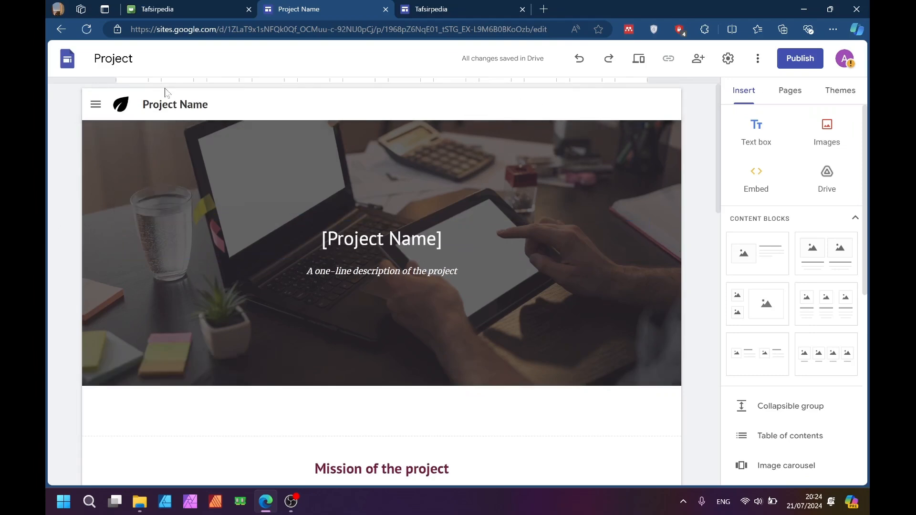
# Set the new site's navigation mode to Top and its navigation color to Transparent
pyautogui.click(92, 108)
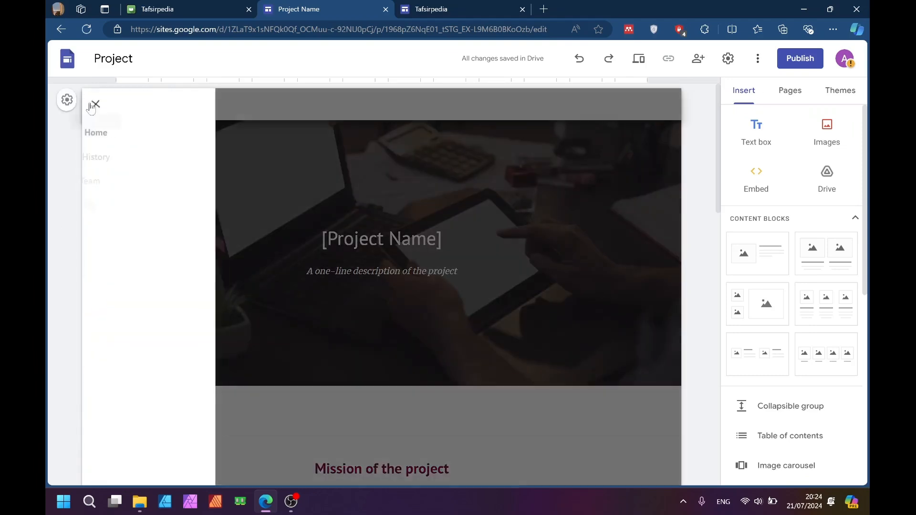
pyautogui.click(74, 100)
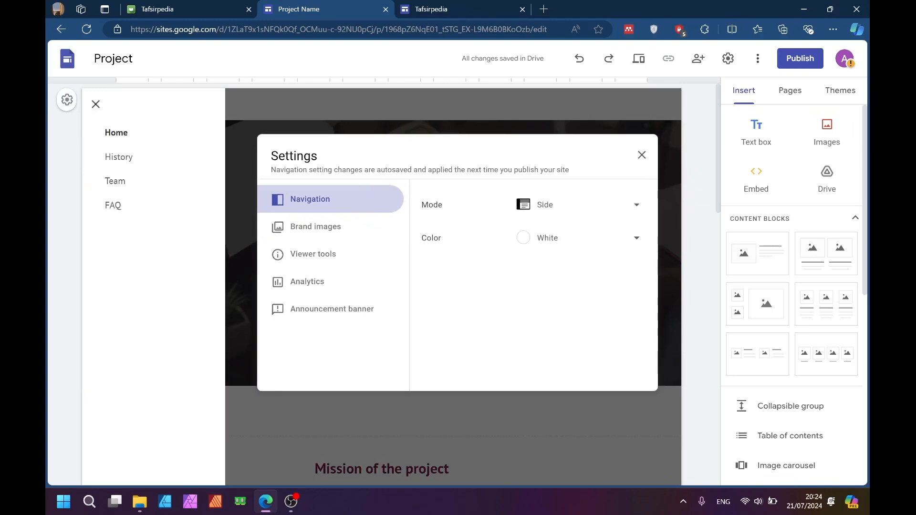
pyautogui.click(547, 210)
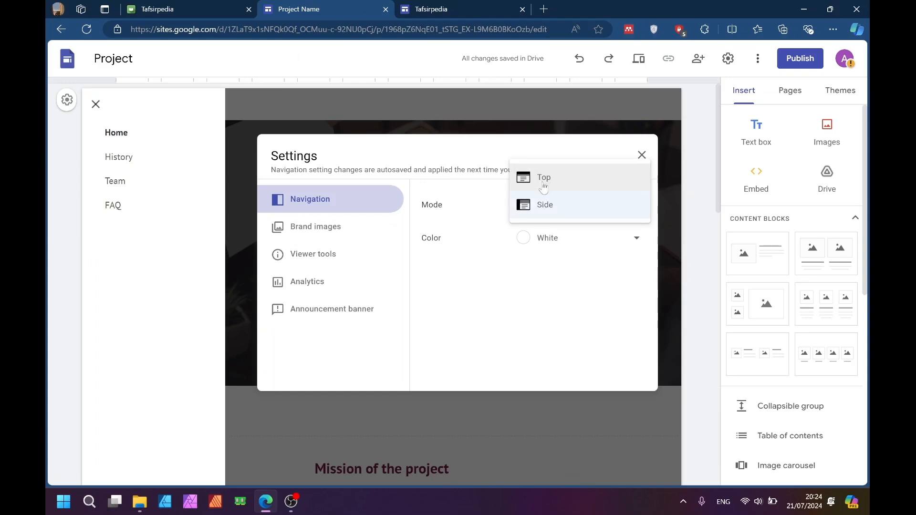
pyautogui.click(544, 187)
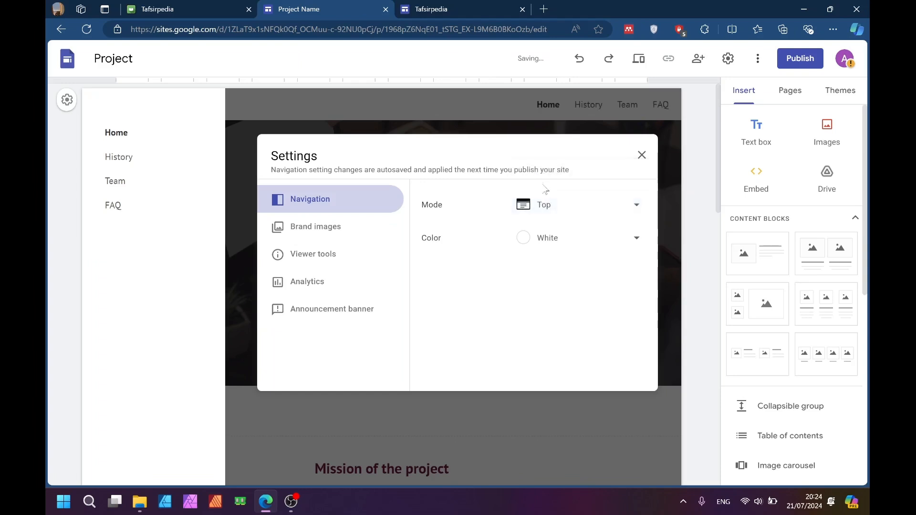
pyautogui.click(546, 243)
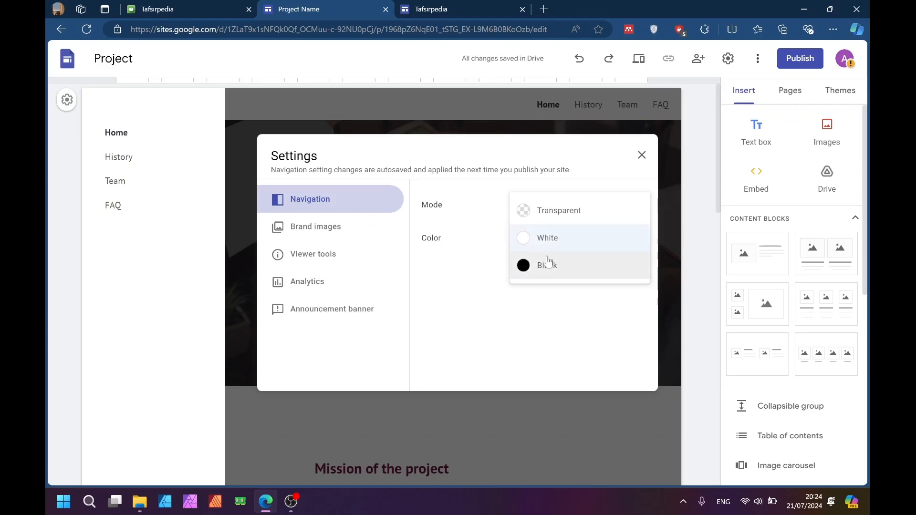
pyautogui.click(543, 213)
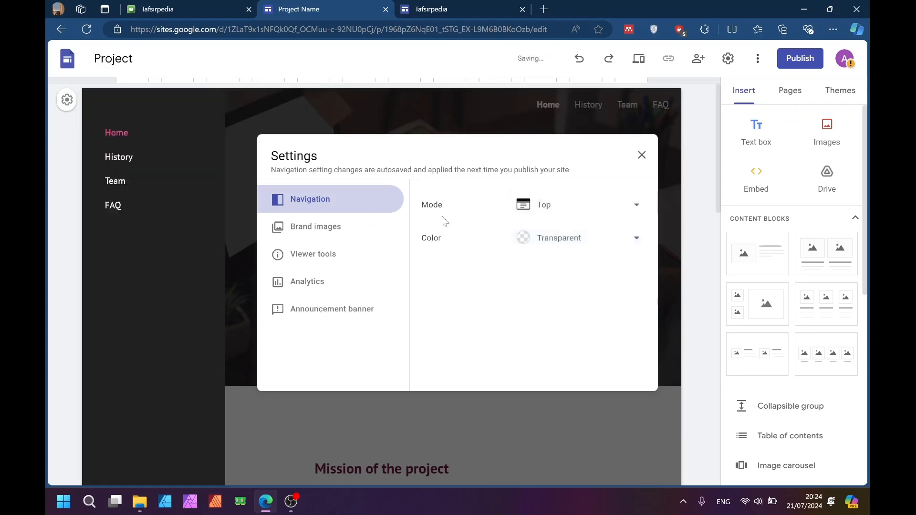
pyautogui.click(642, 156)
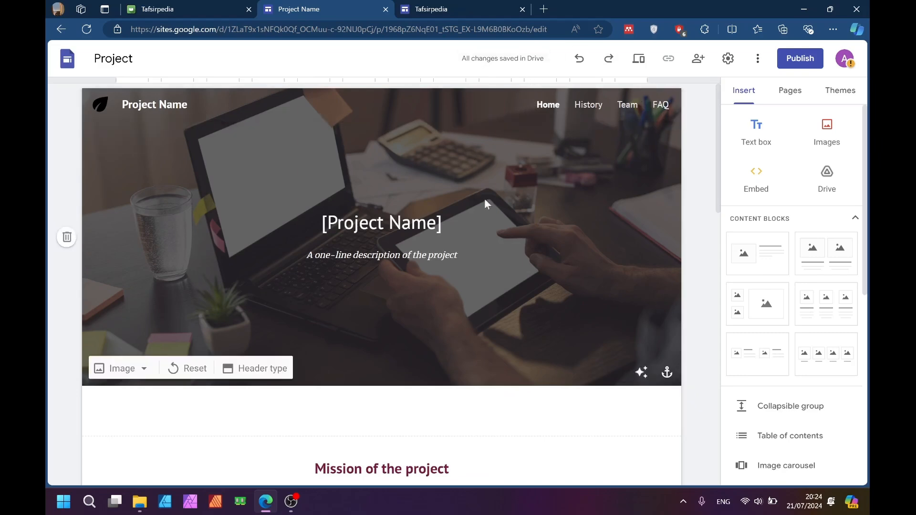
# Check the published Tafsirpedia home page's navigation and header for comparison, and return to the new site's editor
pyautogui.click(197, 5)
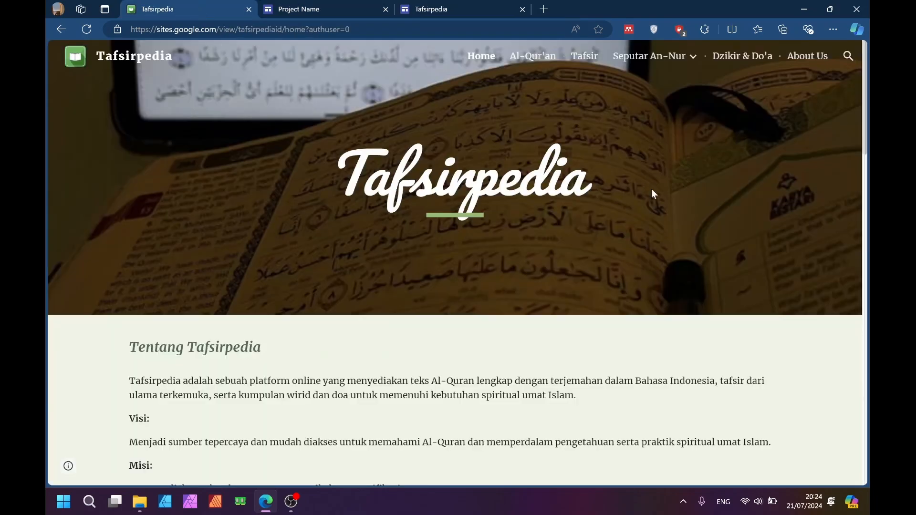
pyautogui.scroll(-5, 747, 231)
pyautogui.scroll(5, 747, 231)
pyautogui.click(318, 7)
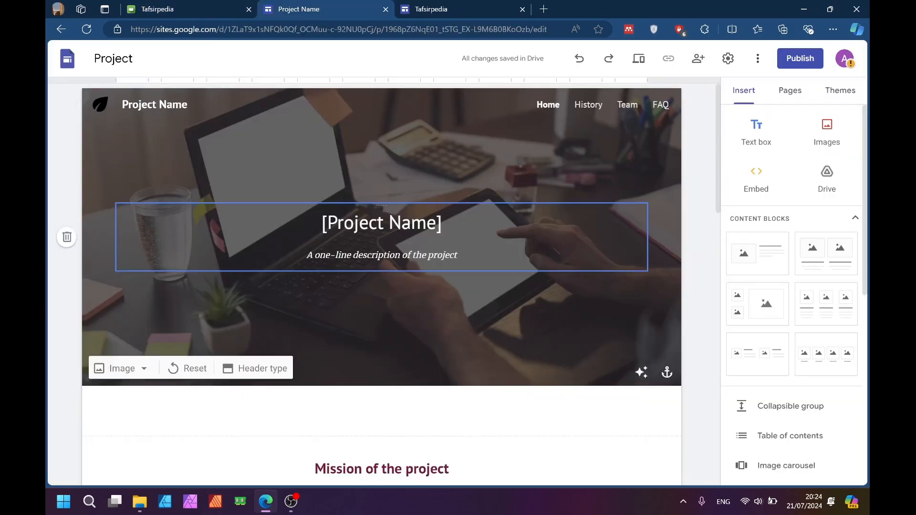
# Replace the [Project Name] heading in the home page banner with Tafsirpedia
pyautogui.click(402, 223)
pyautogui.doubleClick(402, 223)
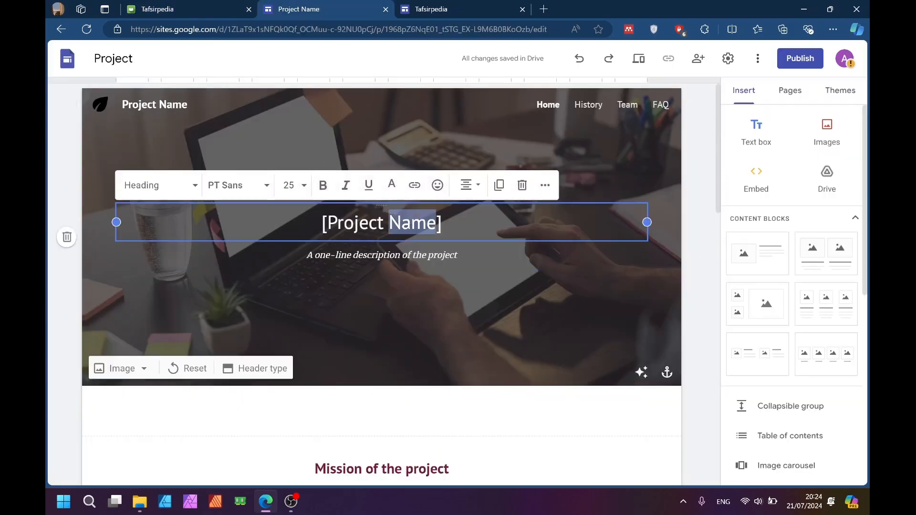
pyautogui.hotkey('ctrl', 'a')
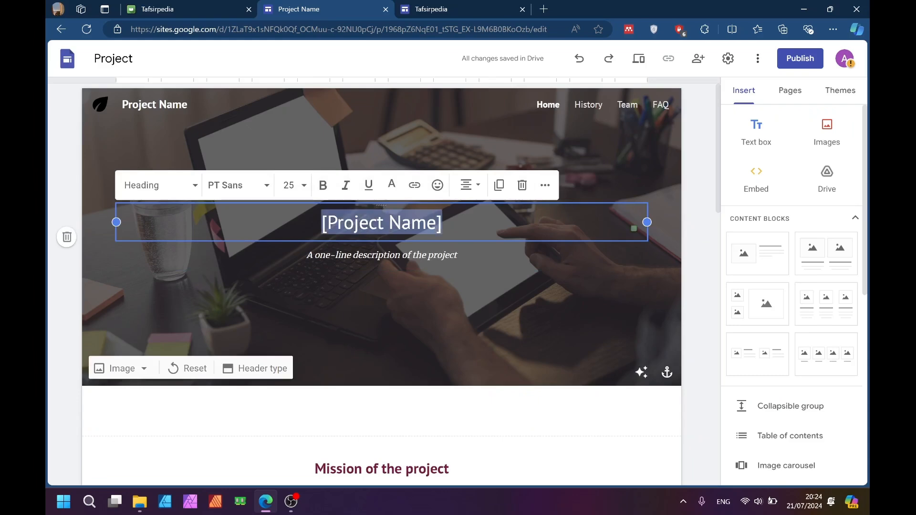
pyautogui.write('Taf')
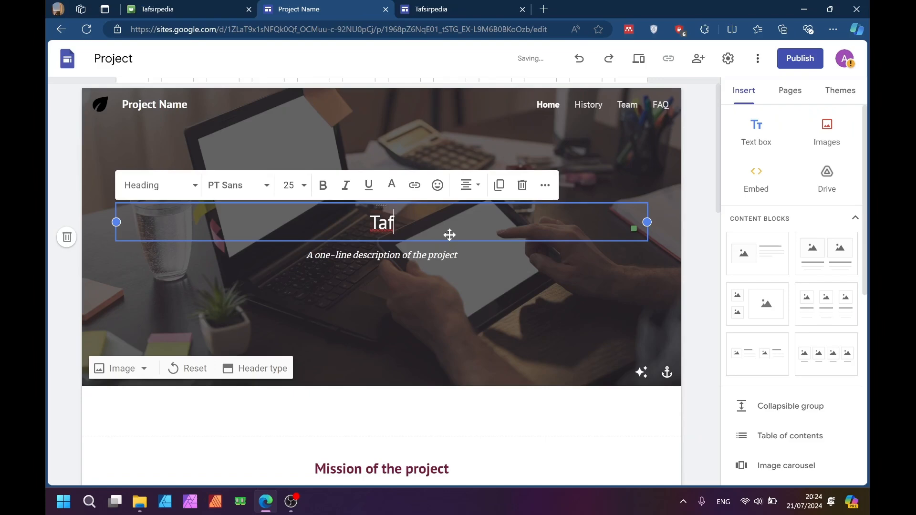
pyautogui.write('sirpedia')
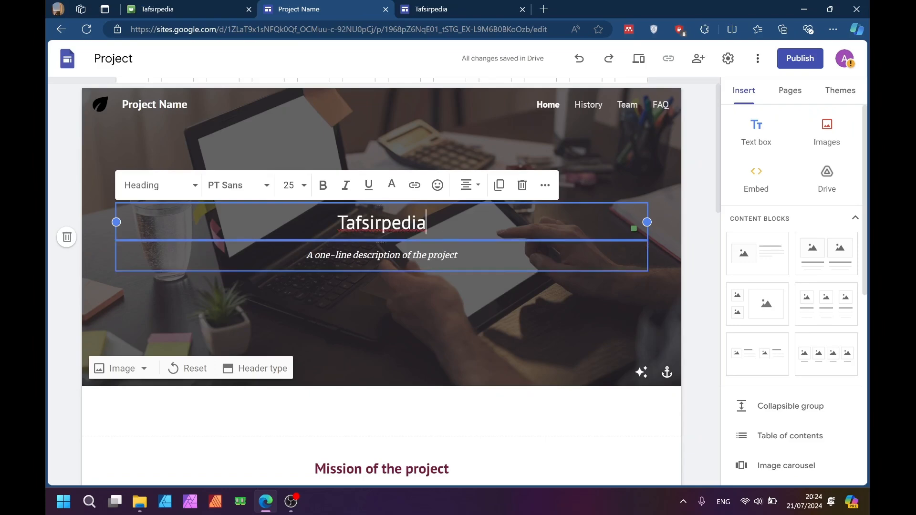
# Delete the one-line project description text box beneath the banner heading
pyautogui.click(444, 256)
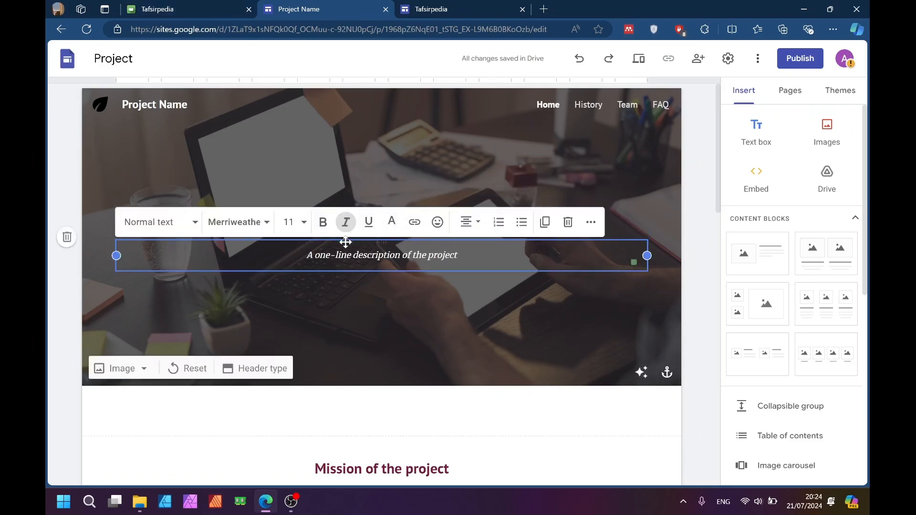
pyautogui.click(568, 223)
pyautogui.click(547, 225)
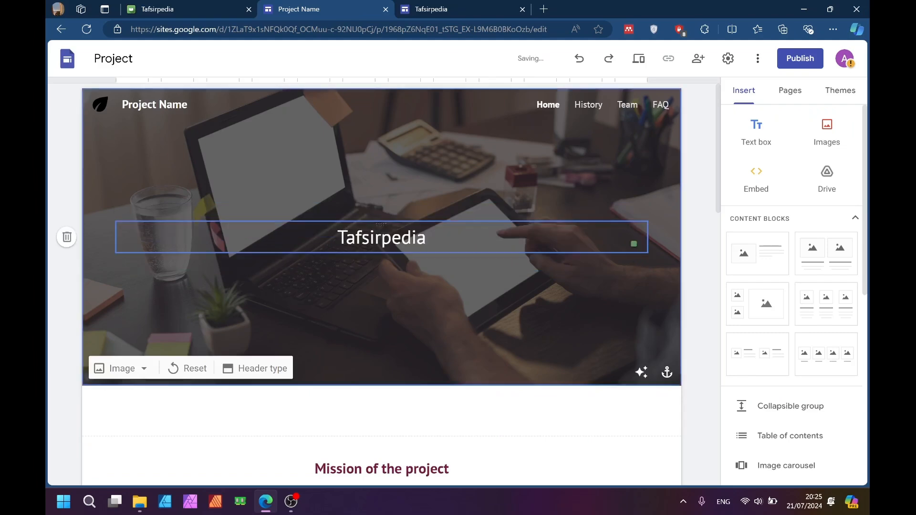
# Set the font size of the Tafsirpedia banner heading to 72
pyautogui.moveTo(427, 239); pyautogui.dragTo(336, 239)
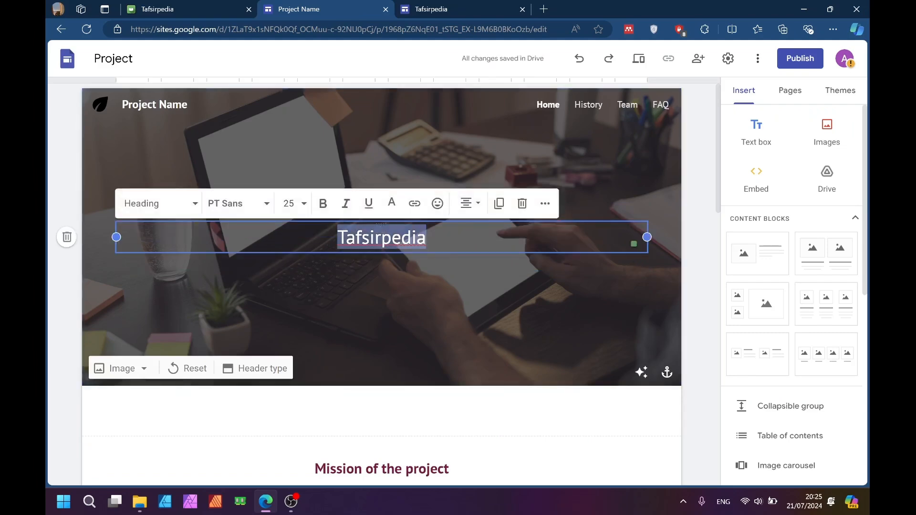
pyautogui.click(304, 204)
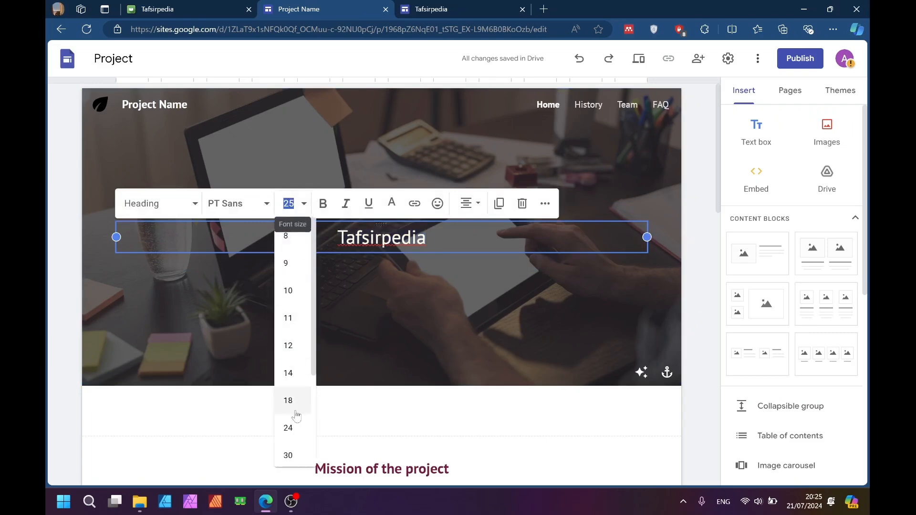
pyautogui.scroll(-3, 294, 415)
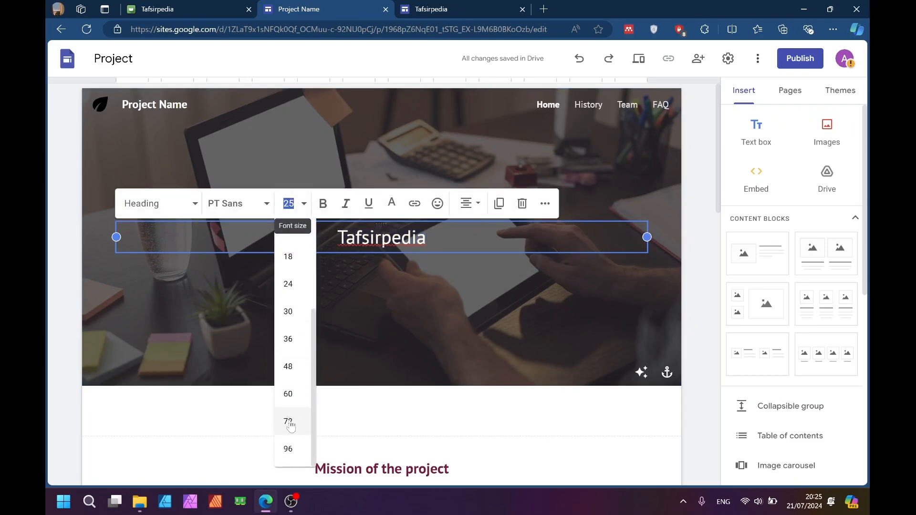
pyautogui.click(290, 422)
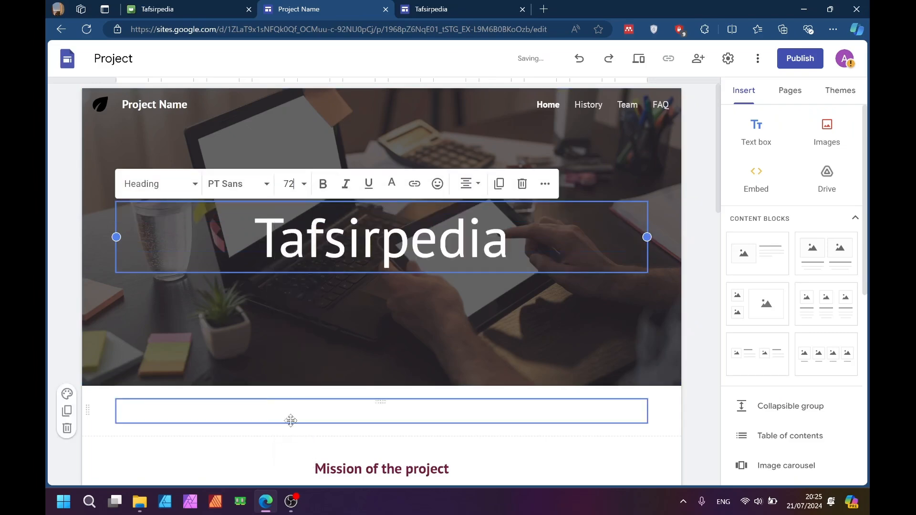
pyautogui.click(572, 313)
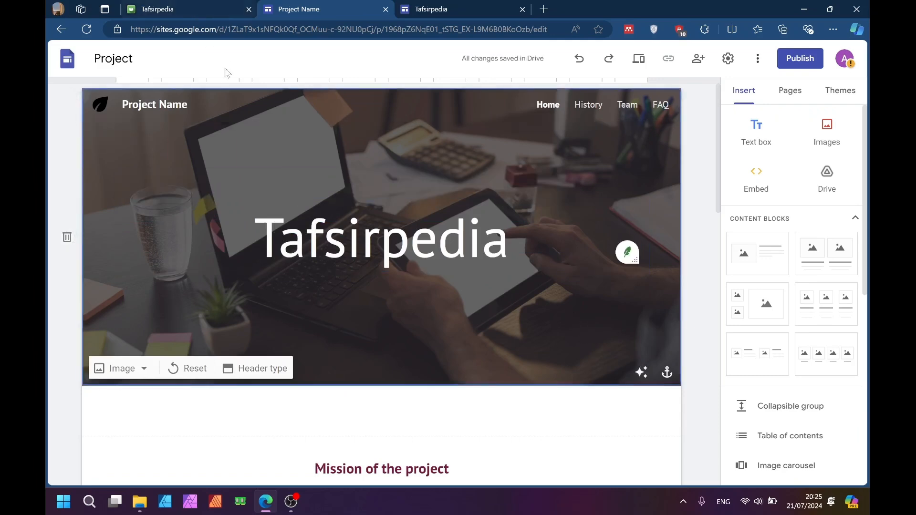
# Change the site name in the page header from Project Name to Tafsirpedia
pyautogui.click(172, 105)
pyautogui.hotkey('ctrl', 'a')
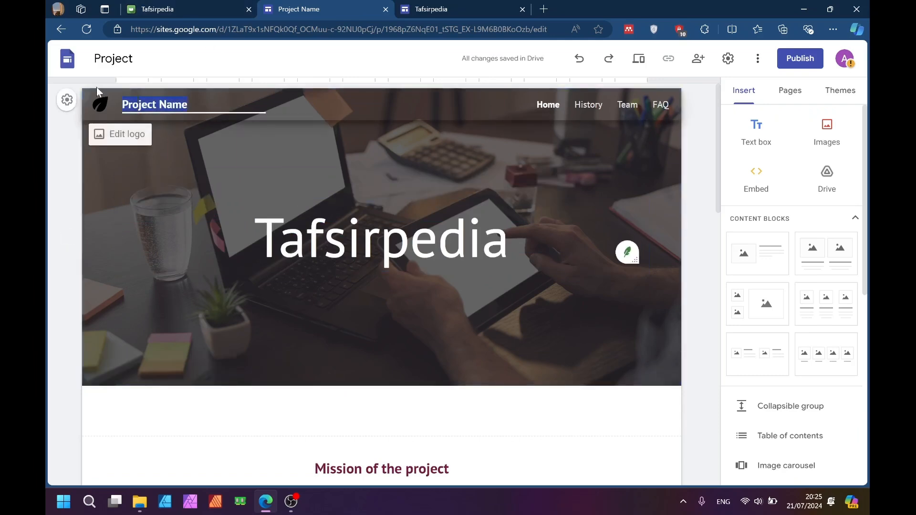
pyautogui.write('Tafs')
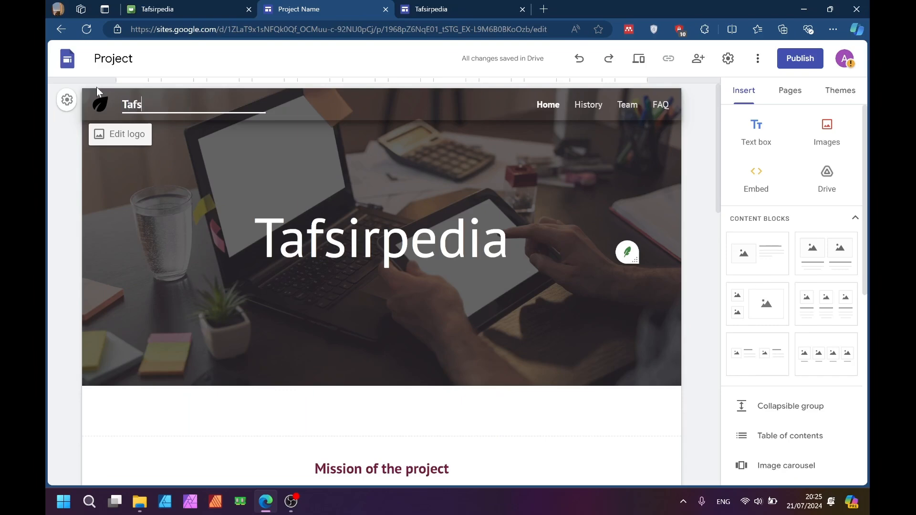
pyautogui.write('irpedia')
# Review the site's logo and favicon options in the brand images settings, and close them without changes
pyautogui.click(107, 102)
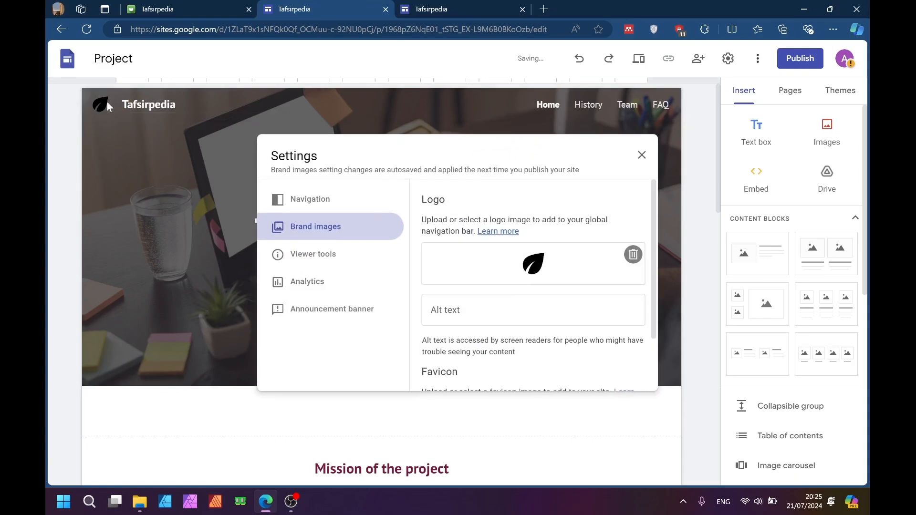
pyautogui.scroll(-2, 554, 284)
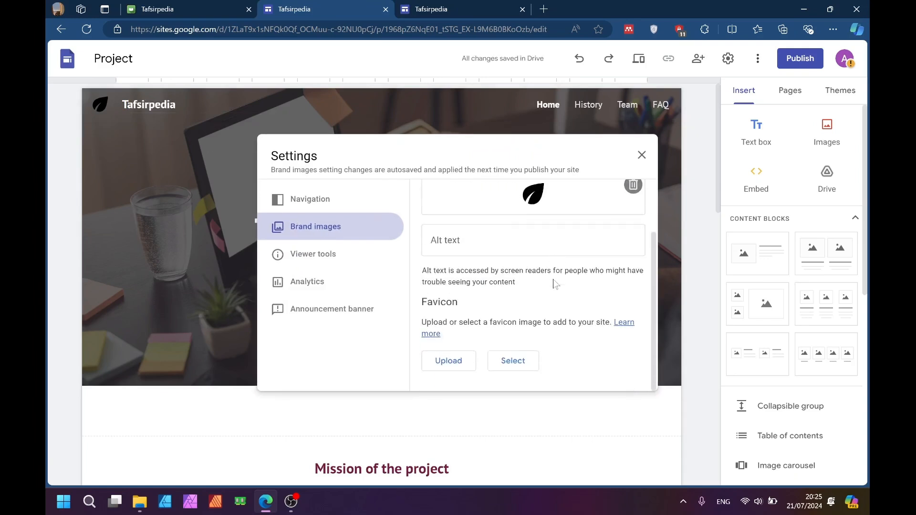
pyautogui.scroll(2, 552, 282)
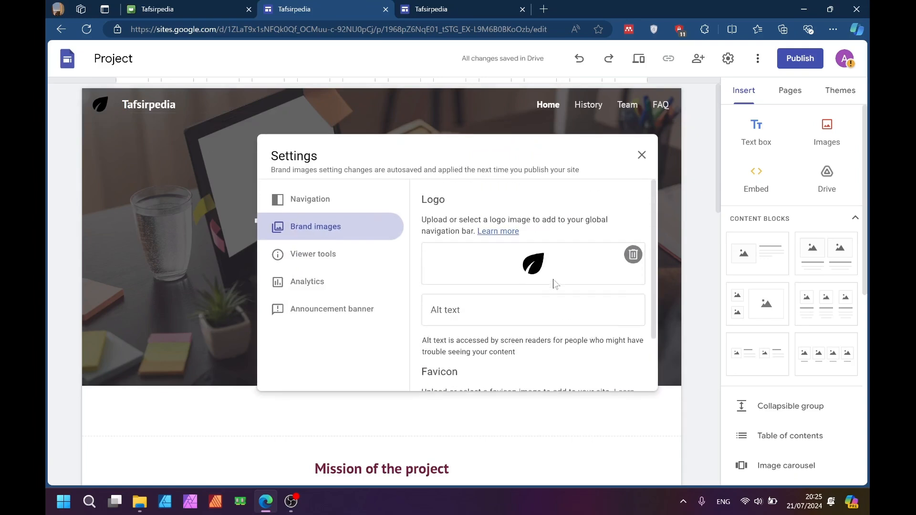
pyautogui.click(642, 157)
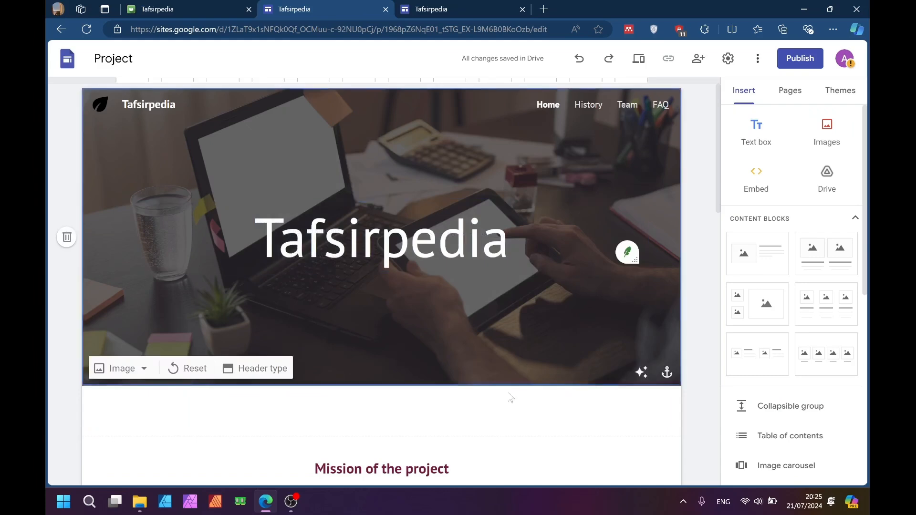
pyautogui.scroll(-2, 521, 363)
pyautogui.scroll(2, 521, 362)
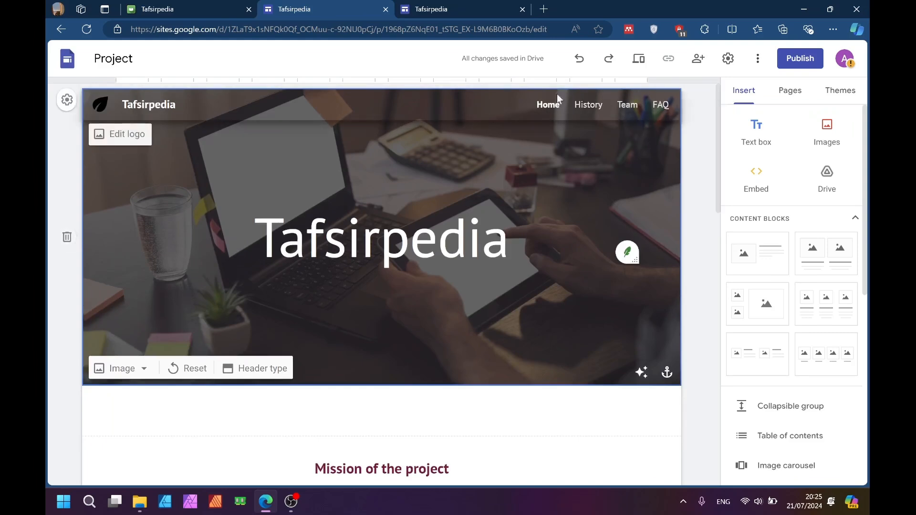
# Check the page names and Seputar An-Nur submenu on the published Tafsirpedia site, and return to the editor
pyautogui.click(186, 9)
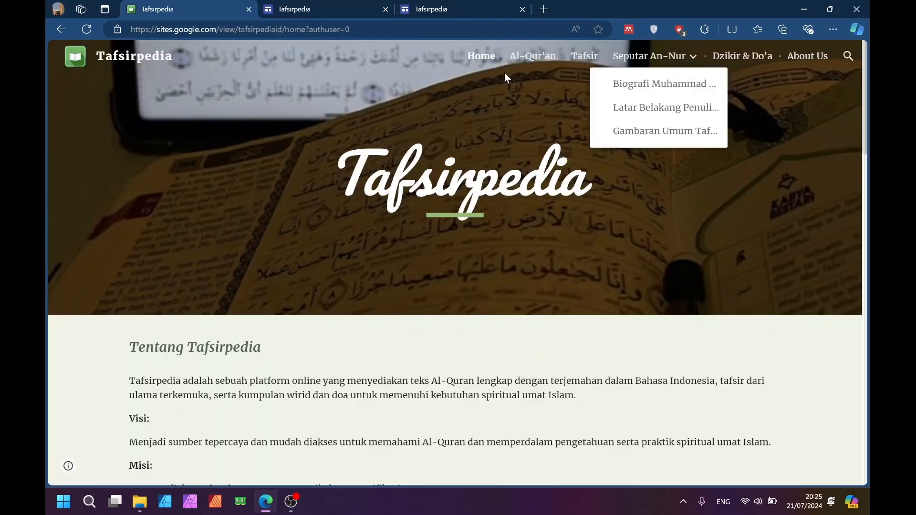
pyautogui.moveTo(670, 61)
pyautogui.click(324, 10)
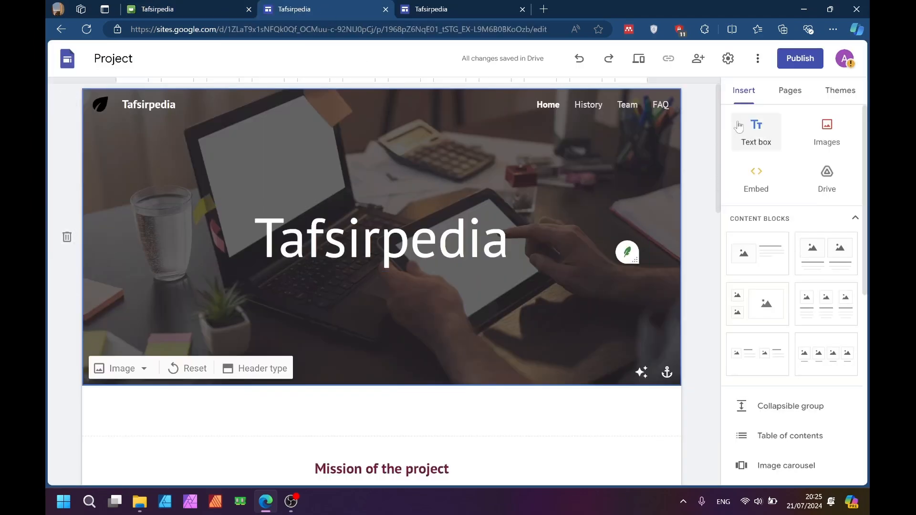
# Add a new page named Al-Quran dan Terjemahannya to the site
pyautogui.click(785, 94)
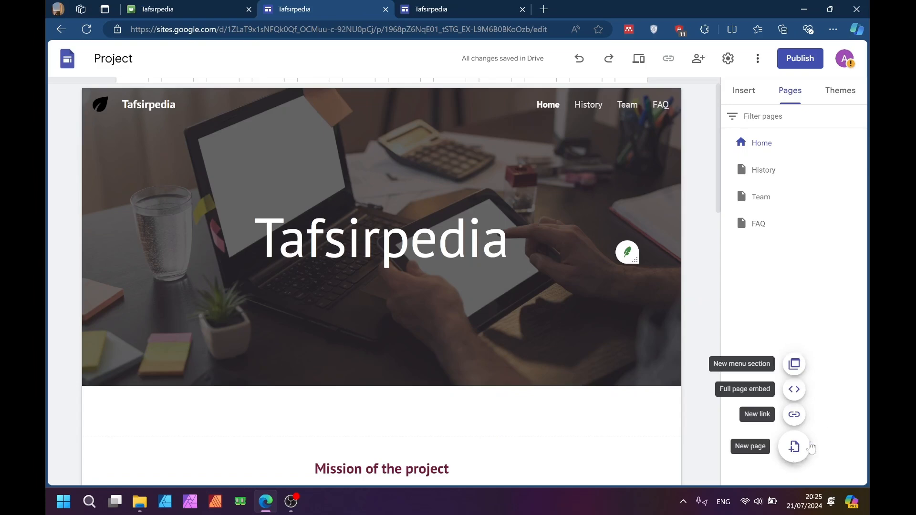
pyautogui.moveTo(794, 447)
pyautogui.click(793, 457)
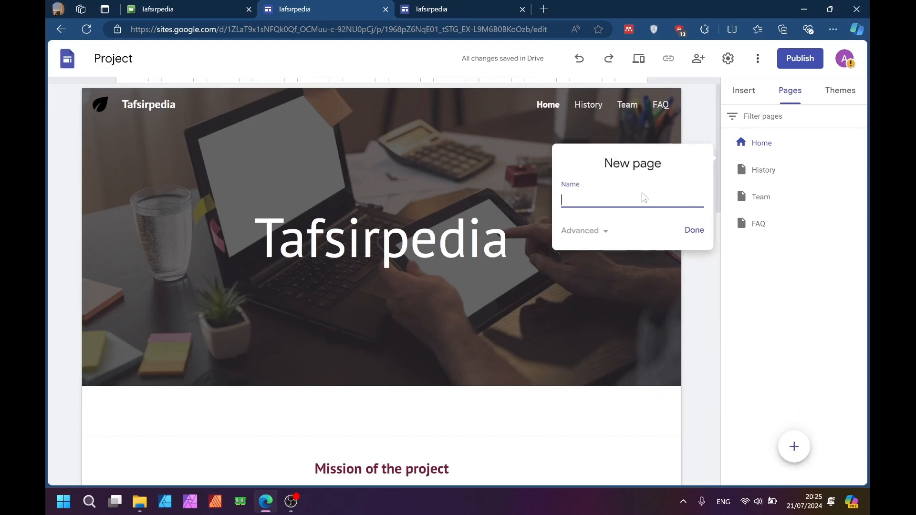
pyautogui.write('Al-Quran dan Terjemahannya')
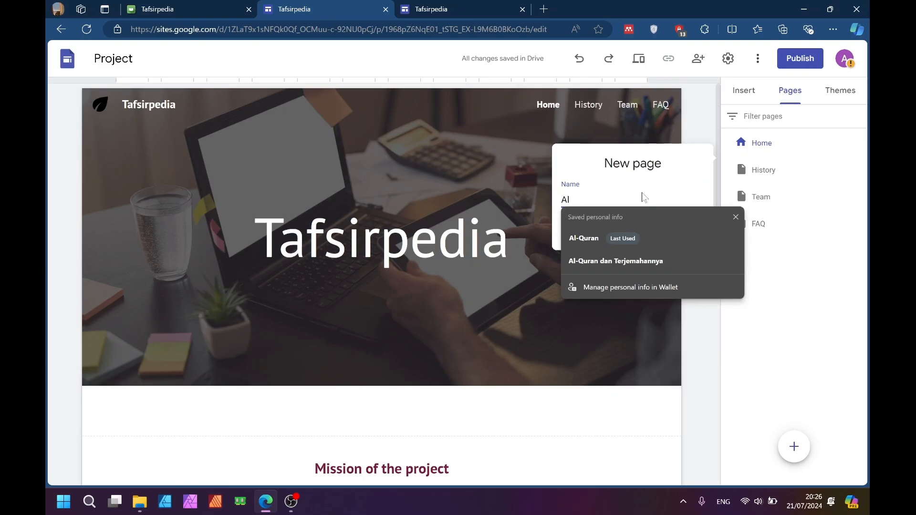
pyautogui.click(642, 260)
pyautogui.click(695, 231)
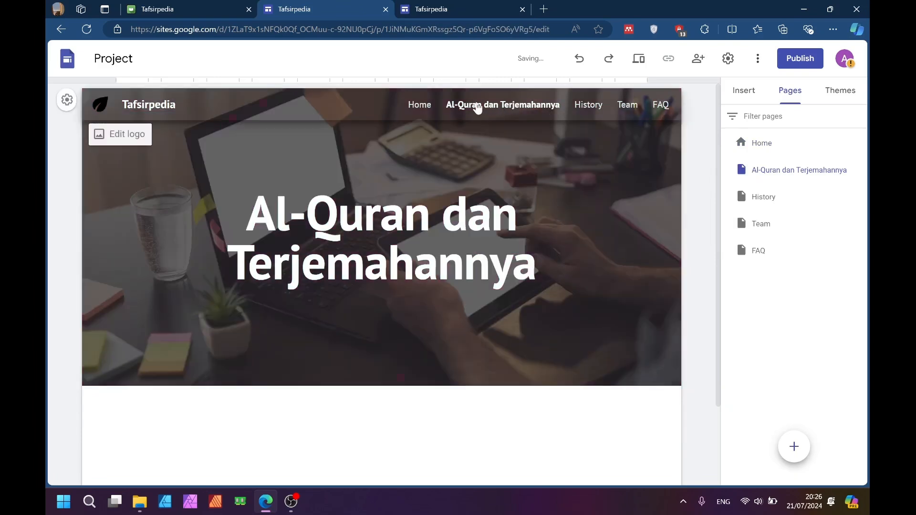
# Add a new page named Tafsir after the Al-Quran dan Terjemahannya page
pyautogui.click(794, 446)
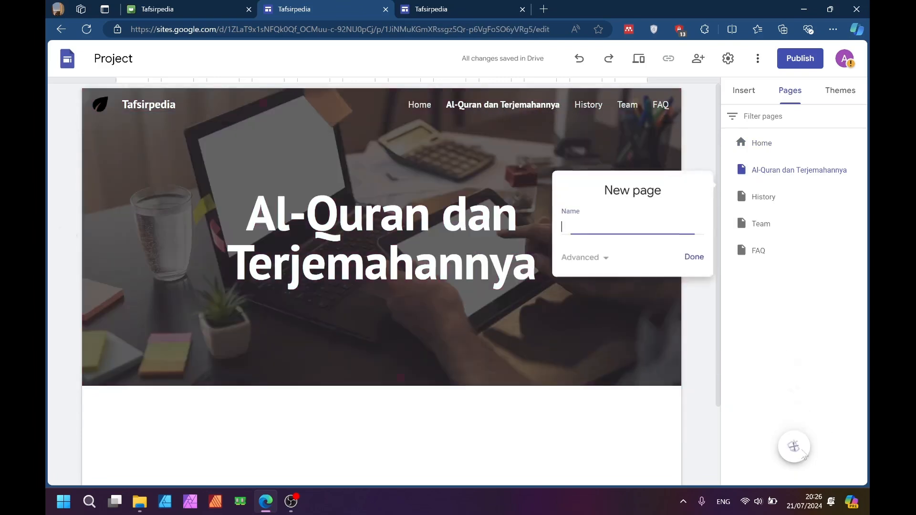
pyautogui.write('Tafsir')
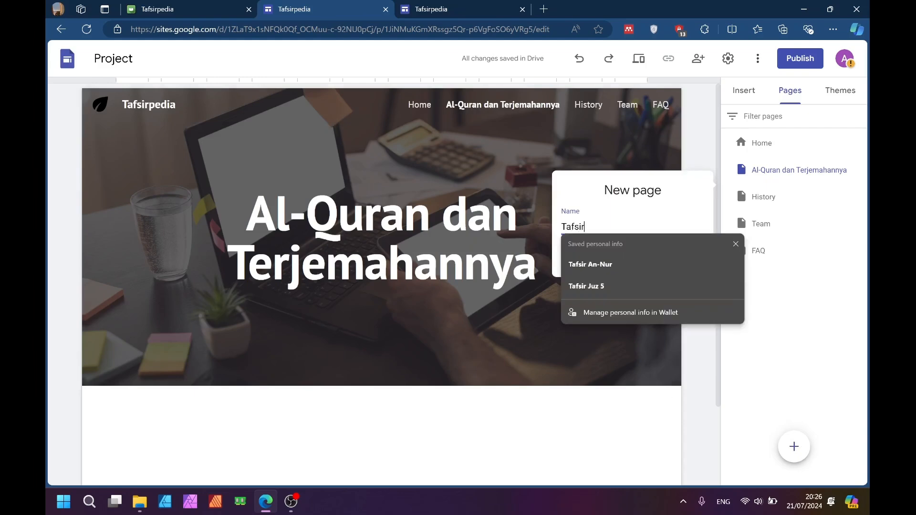
pyautogui.click(672, 218)
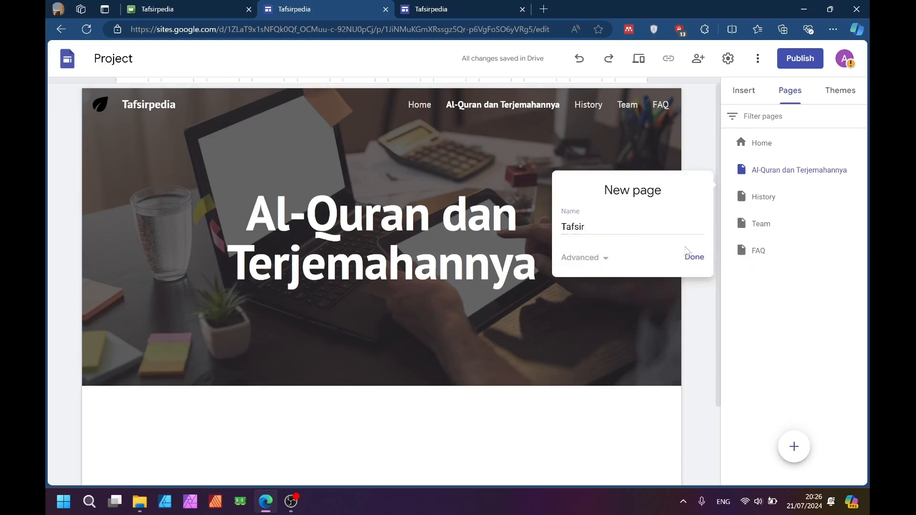
pyautogui.click(691, 254)
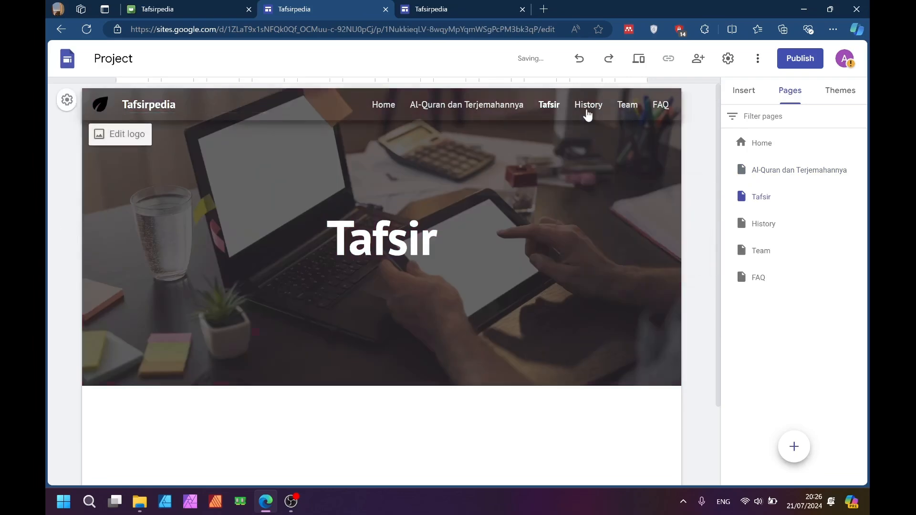
# Check the published site's navigation for the next page, and add a page named Seputar An-Nur in the editor
pyautogui.click(211, 5)
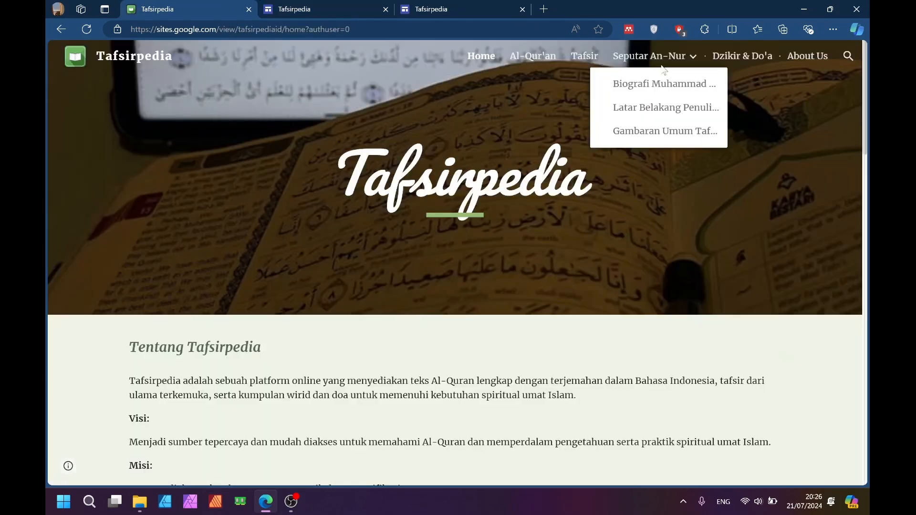
pyautogui.click(301, 9)
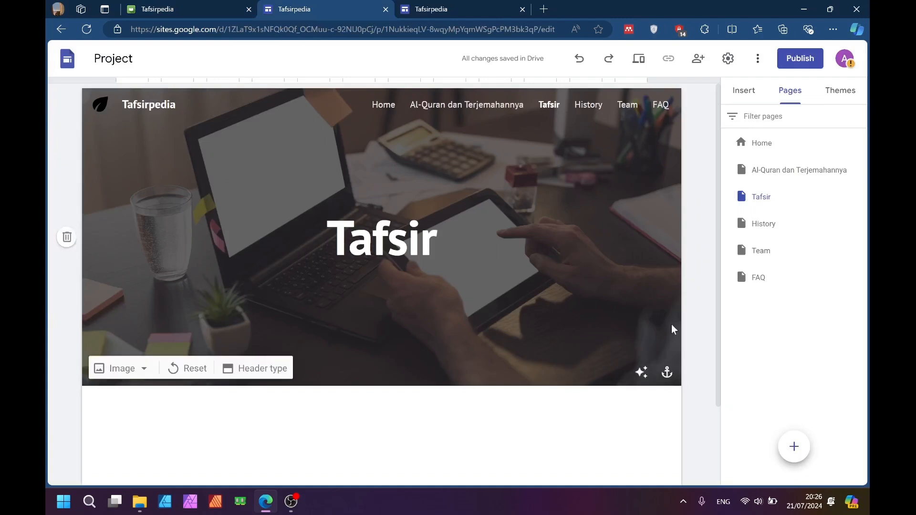
pyautogui.click(796, 448)
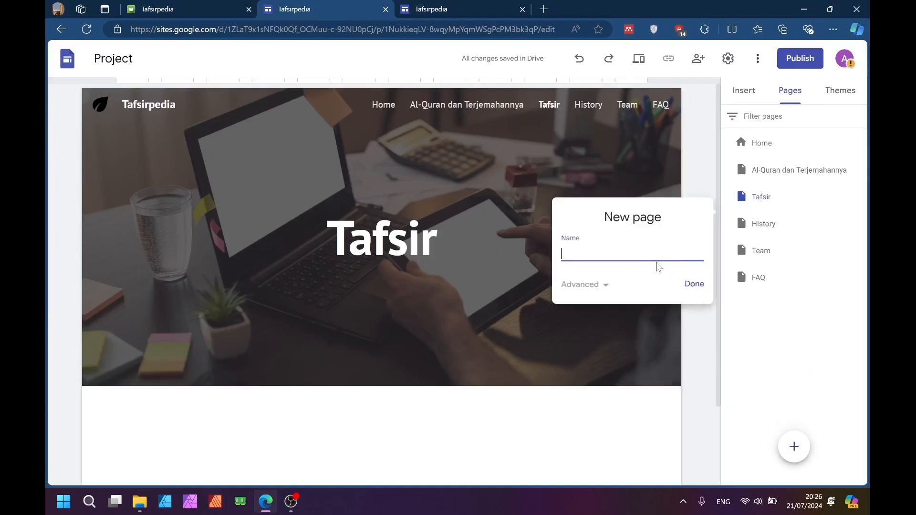
pyautogui.write('Seputar An-Nur')
pyautogui.click(693, 285)
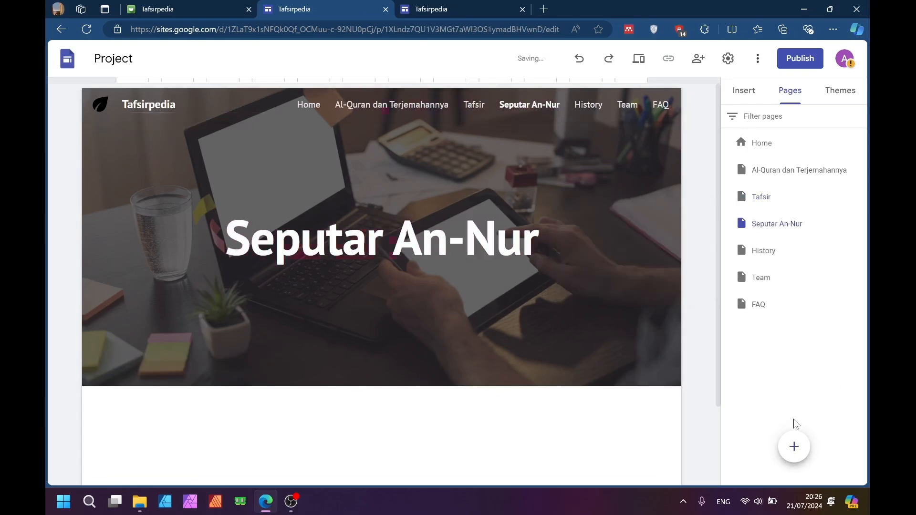
# Add a new page named Dzikir dan Doa after the Seputar An-Nur page
pyautogui.click(794, 447)
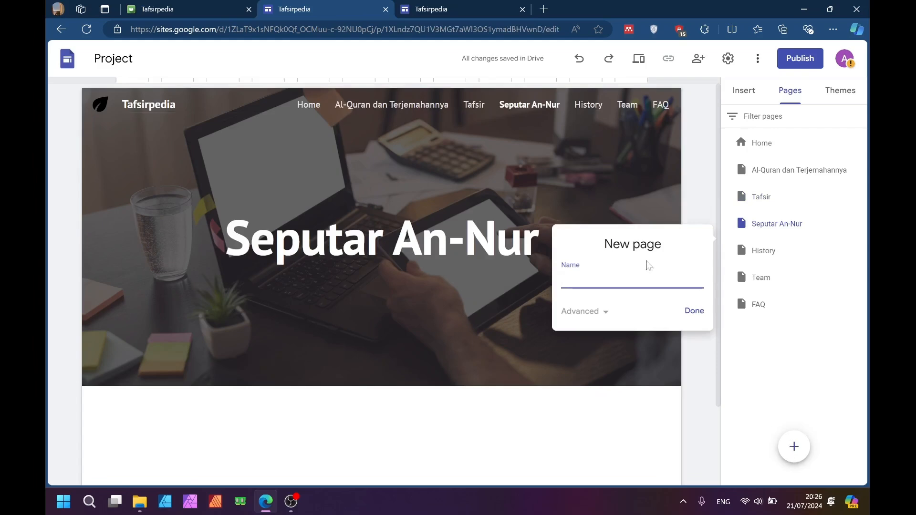
pyautogui.write('D')
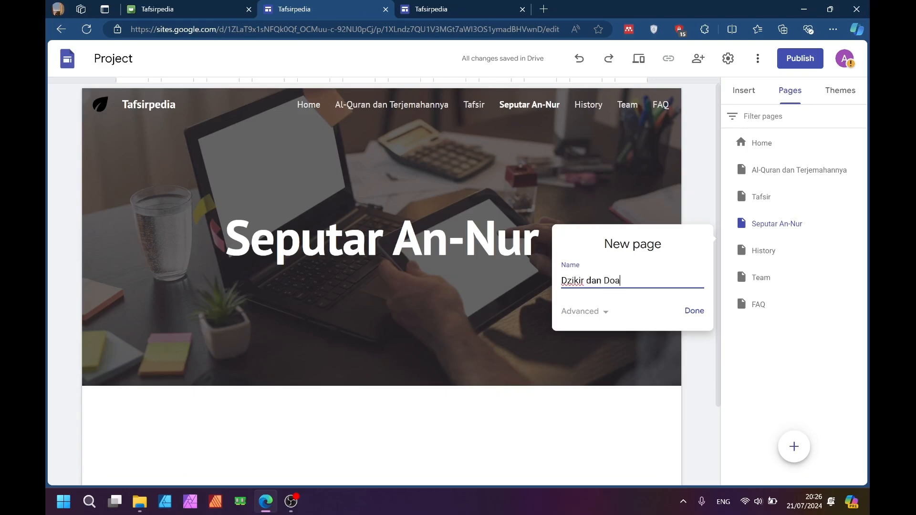
pyautogui.write('zikir dan Doa')
pyautogui.click(693, 311)
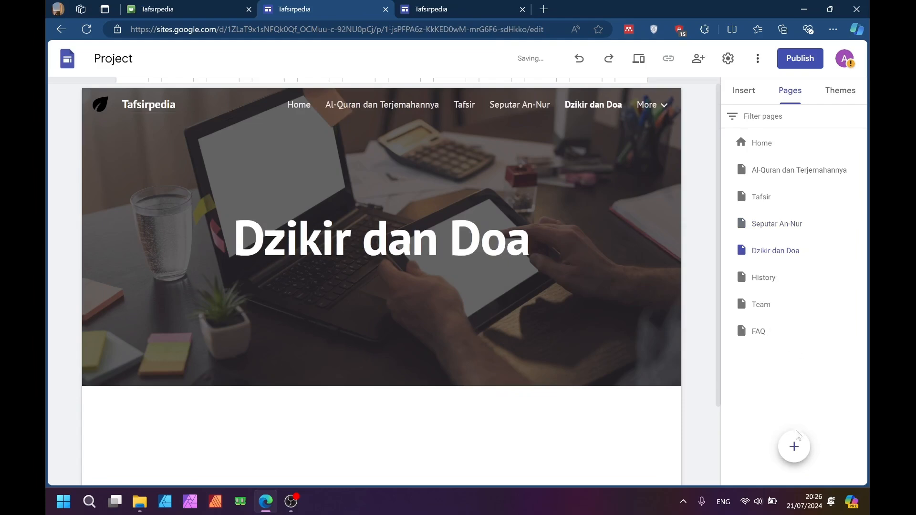
# Add a new page named About Us after the Dzikir dan Doa page
pyautogui.click(794, 447)
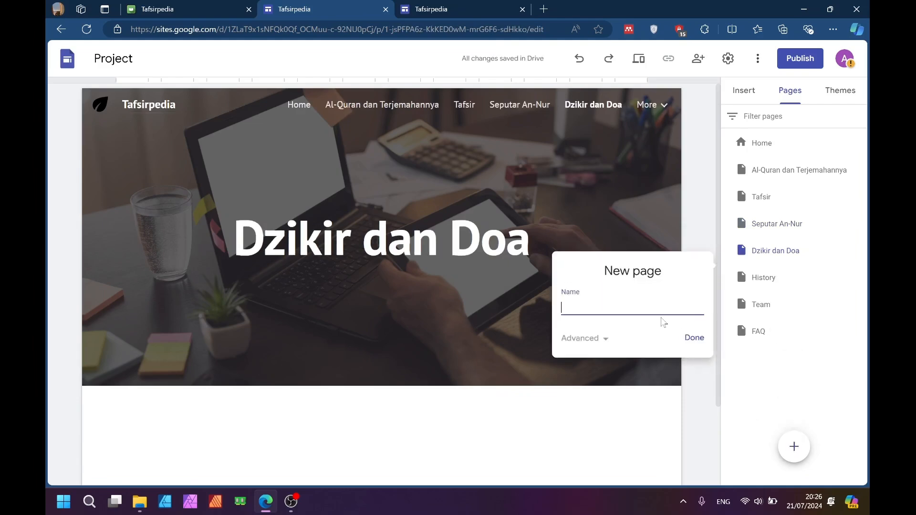
pyautogui.write('About Us')
pyautogui.click(695, 340)
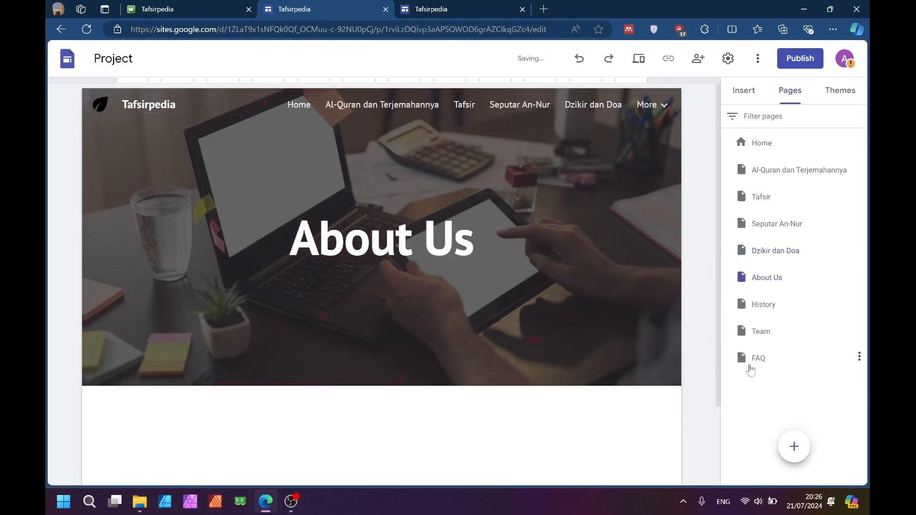
pyautogui.scroll(1, 613, 193)
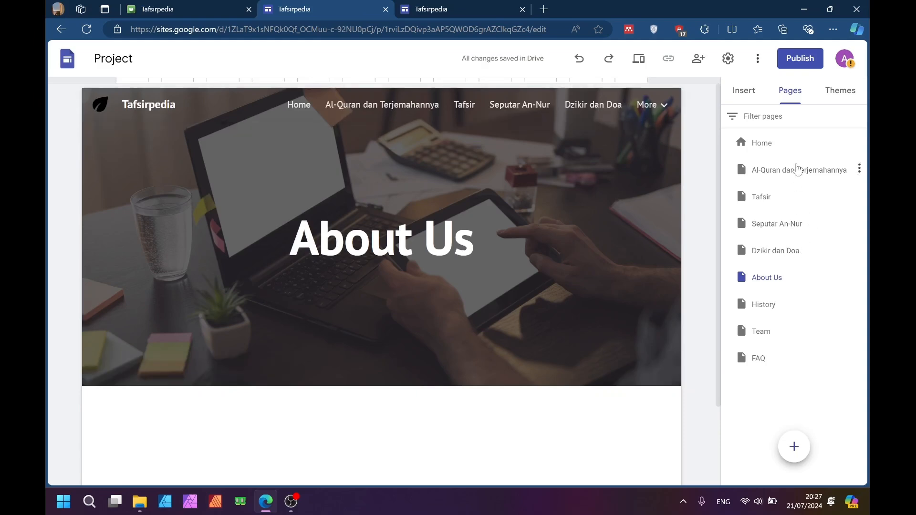
# Rename the Al-Quran dan Terjemahannya page to Al-Quran in its properties
pyautogui.click(798, 170)
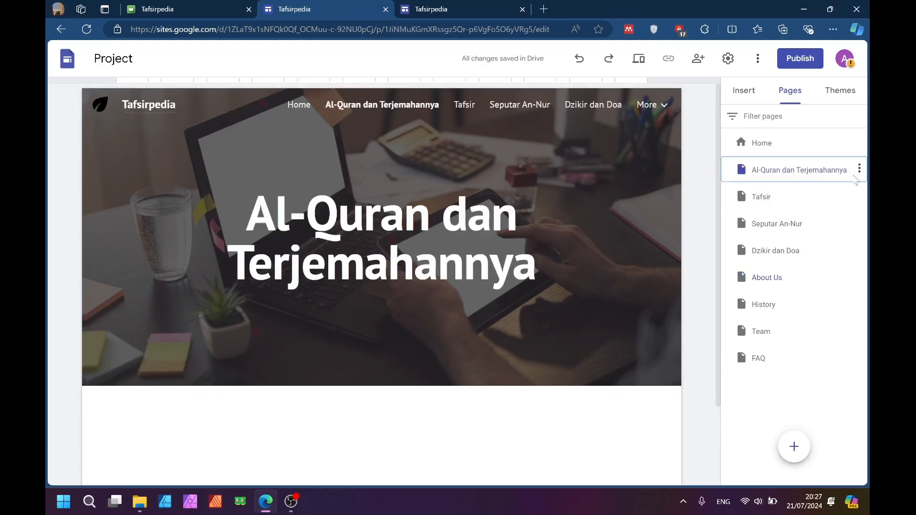
pyautogui.click(859, 170)
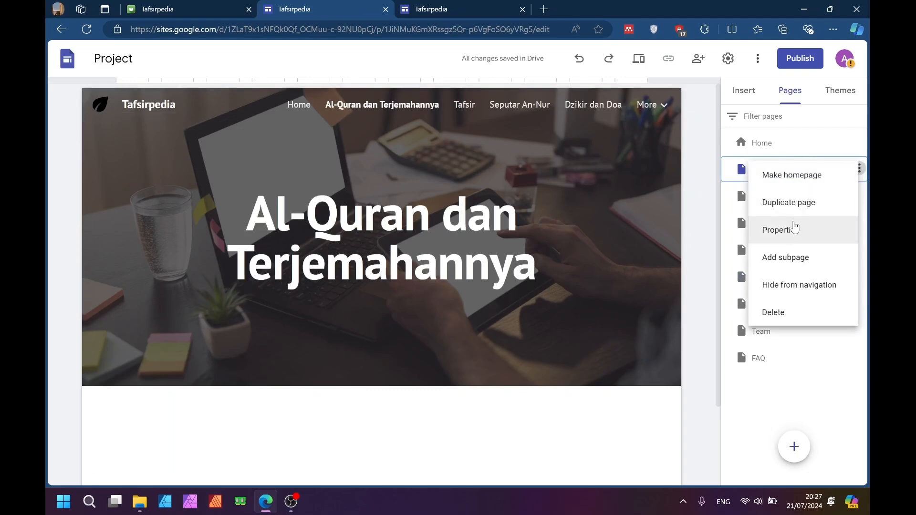
pyautogui.click(795, 229)
pyautogui.moveTo(680, 212); pyautogui.dragTo(604, 213)
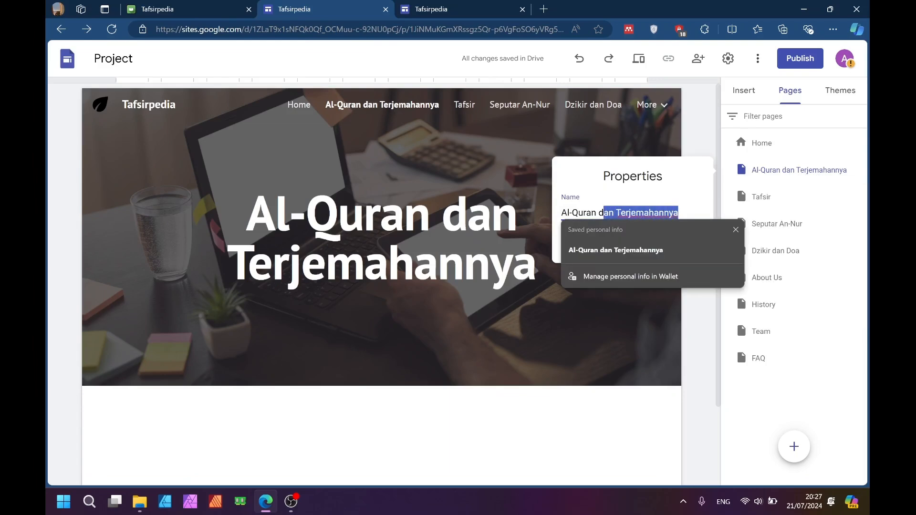
pyautogui.press('BackSpace')
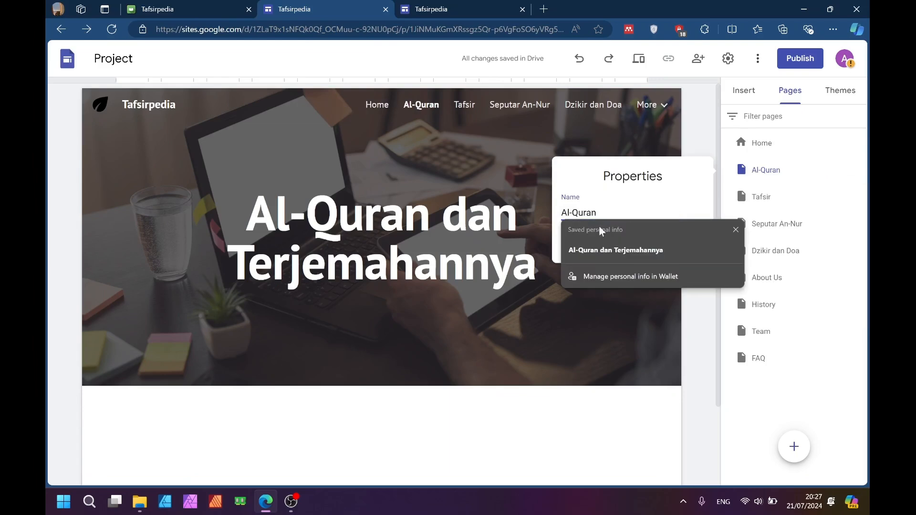
pyautogui.click(630, 210)
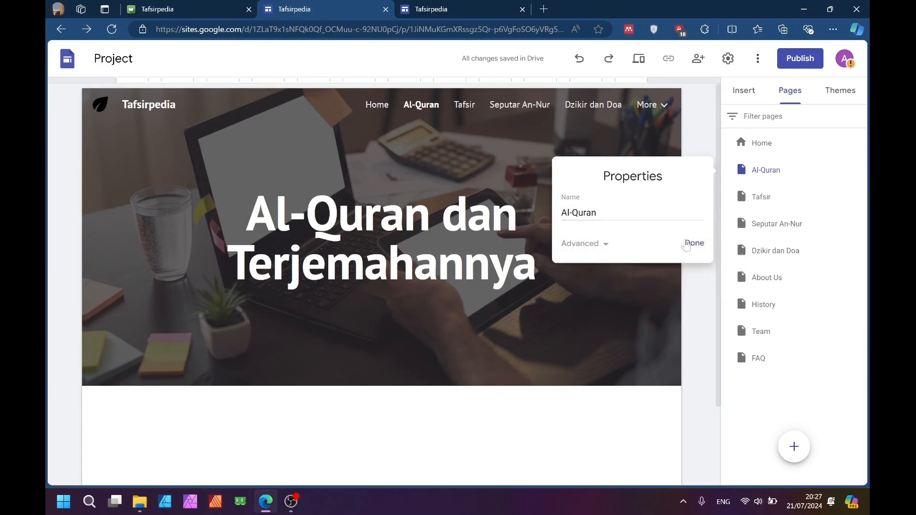
pyautogui.click(693, 243)
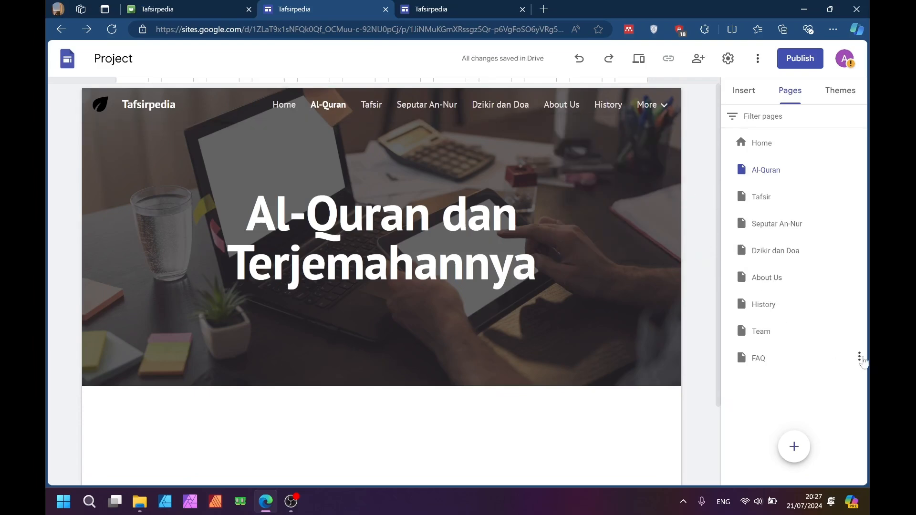
# Delete the template's FAQ, Team and History pages from the site
pyautogui.click(859, 358)
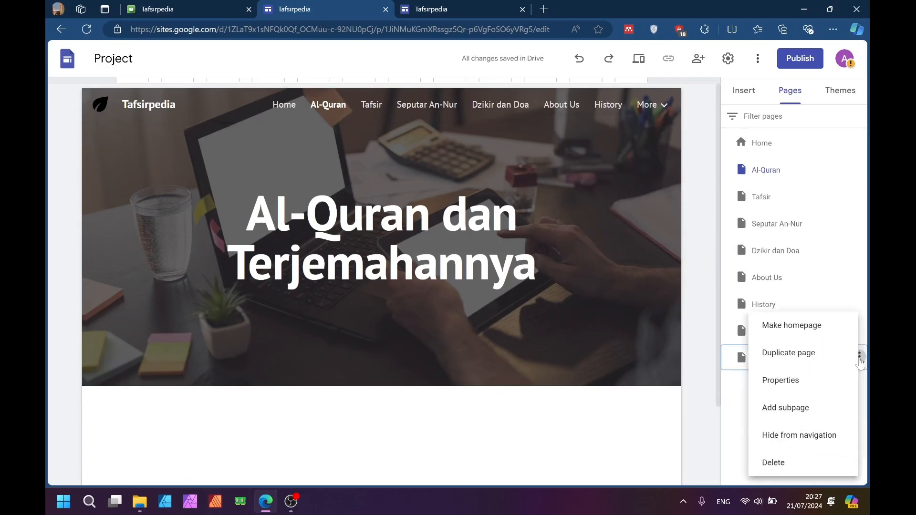
pyautogui.rightClick(813, 456)
pyautogui.click(637, 442)
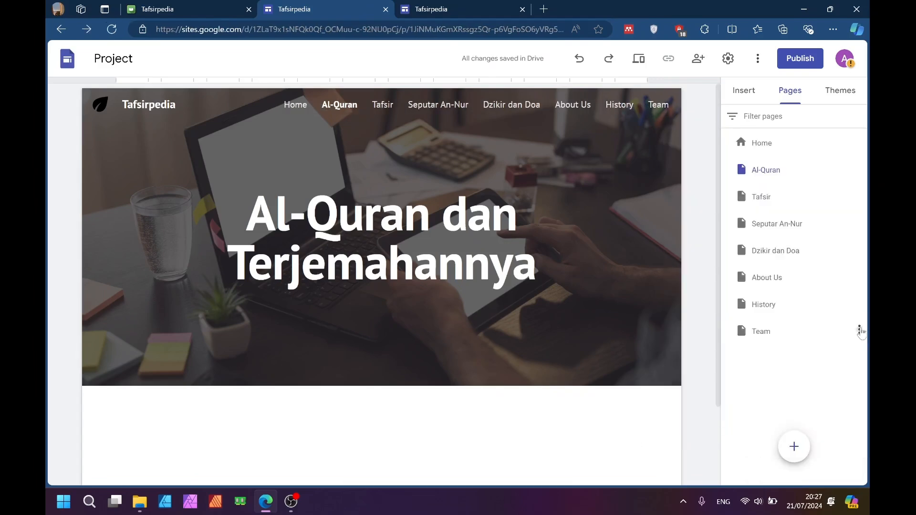
pyautogui.click(860, 331)
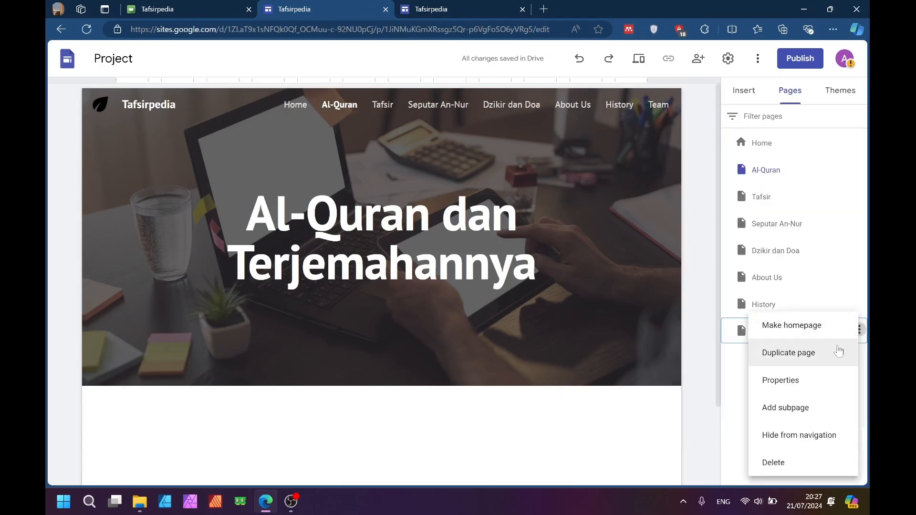
pyautogui.click(790, 462)
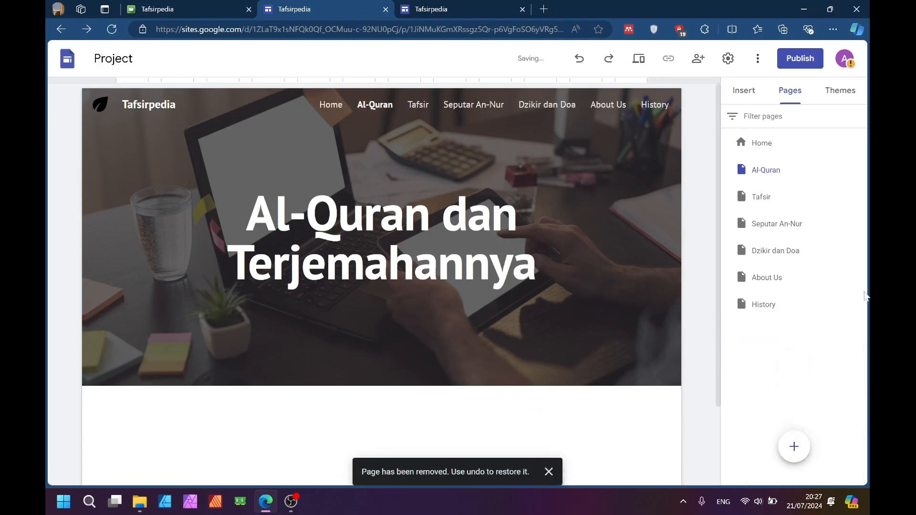
pyautogui.click(859, 303)
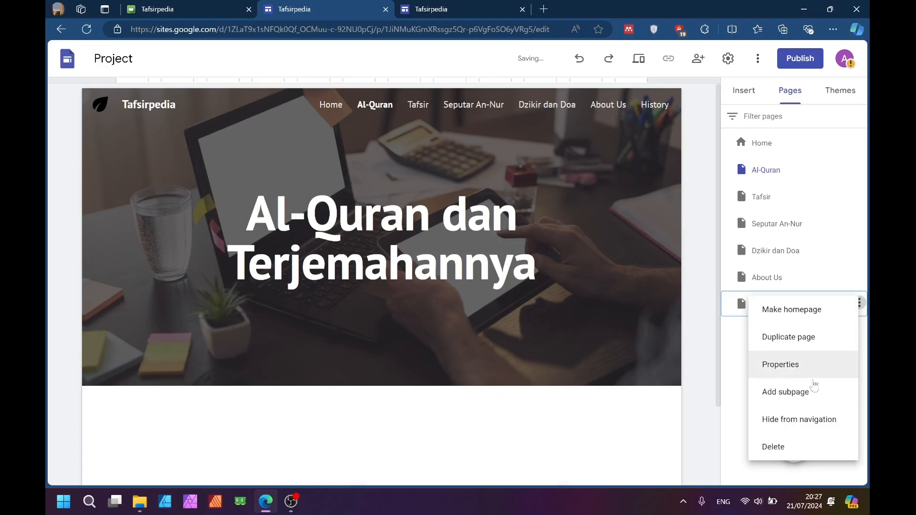
pyautogui.click(790, 448)
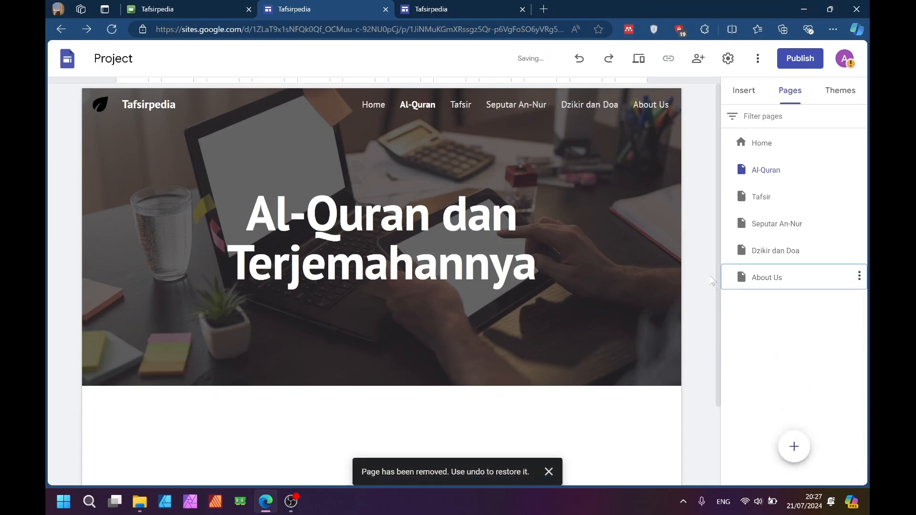
# Replace the Al-Quran page's header image by uploading ramadan-4206409 from the Downloads folder
pyautogui.scroll(-1, 236, 299)
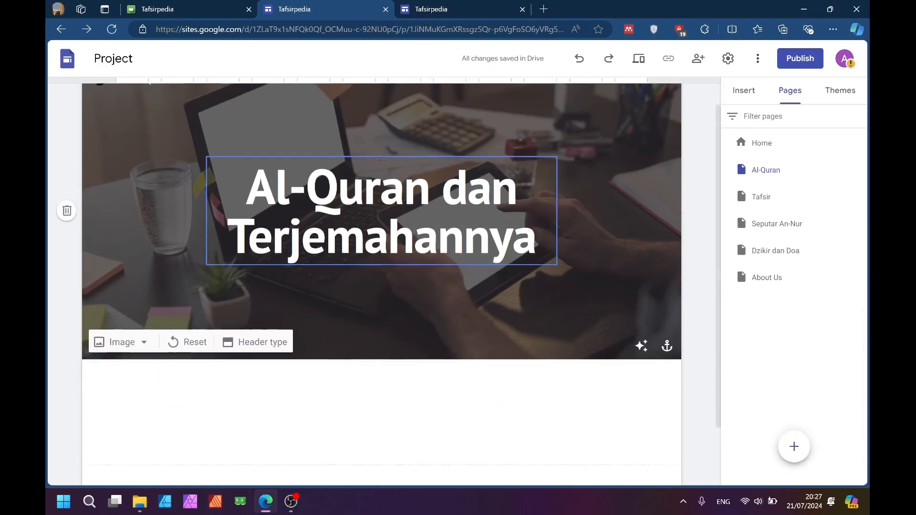
pyautogui.click(125, 349)
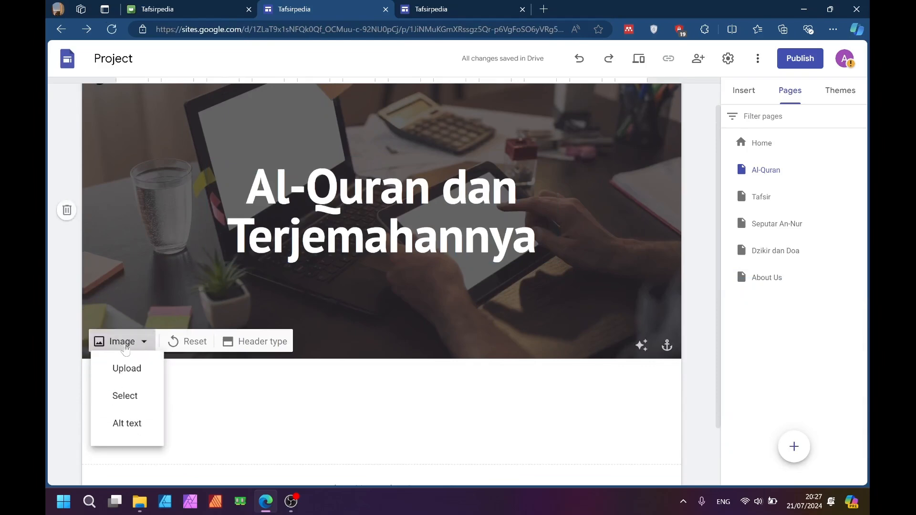
pyautogui.click(128, 376)
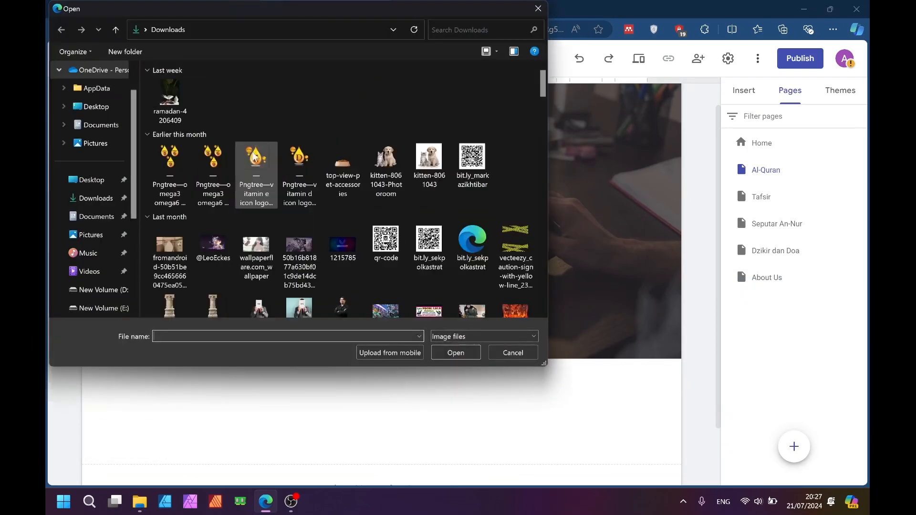
pyautogui.click(190, 106)
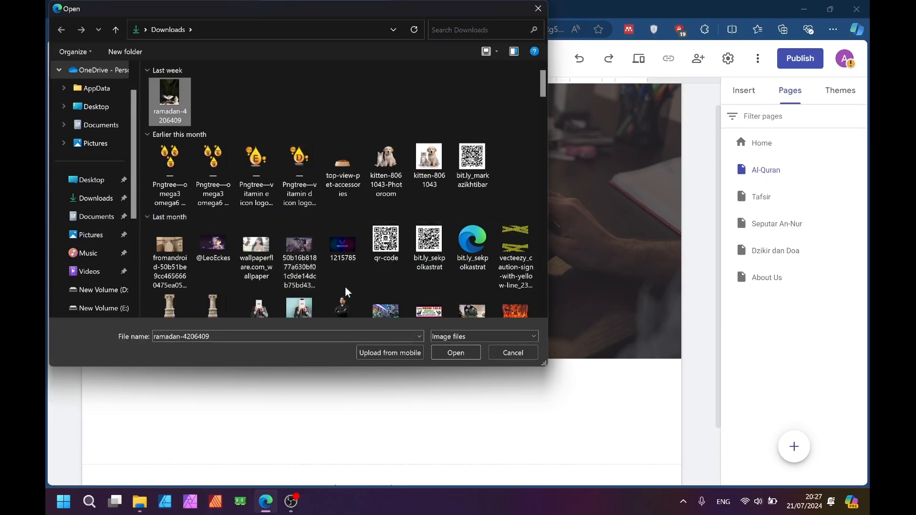
pyautogui.click(455, 353)
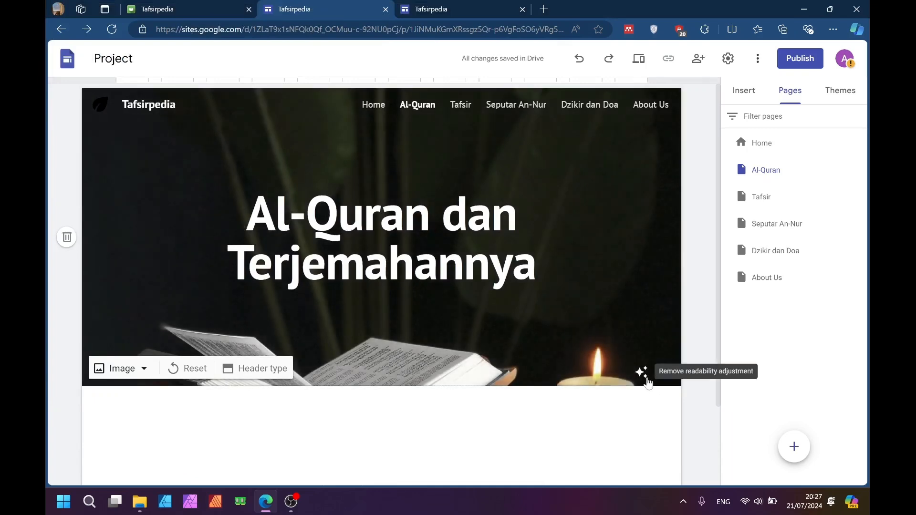
# Anchor the Al-Quran page's header image to its bottom edge
pyautogui.click(667, 373)
pyautogui.click(617, 365)
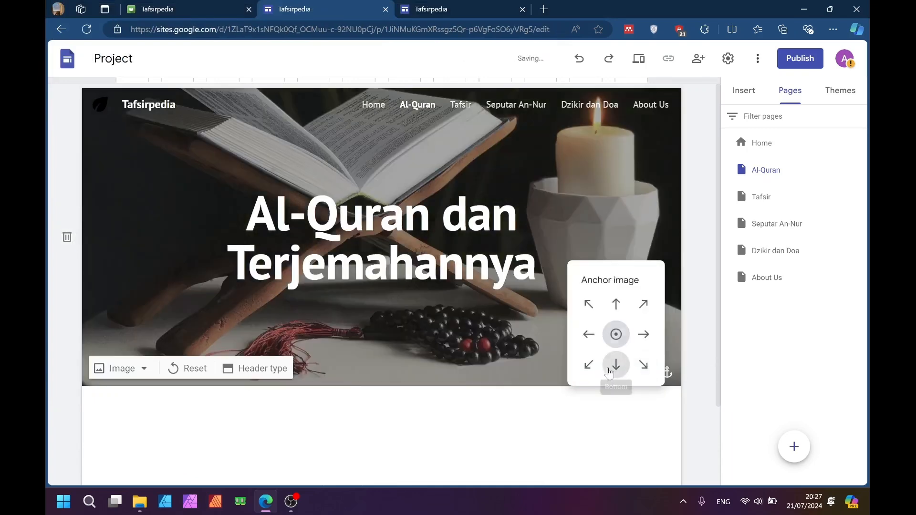
pyautogui.click(582, 415)
pyautogui.scroll(-2, 524, 397)
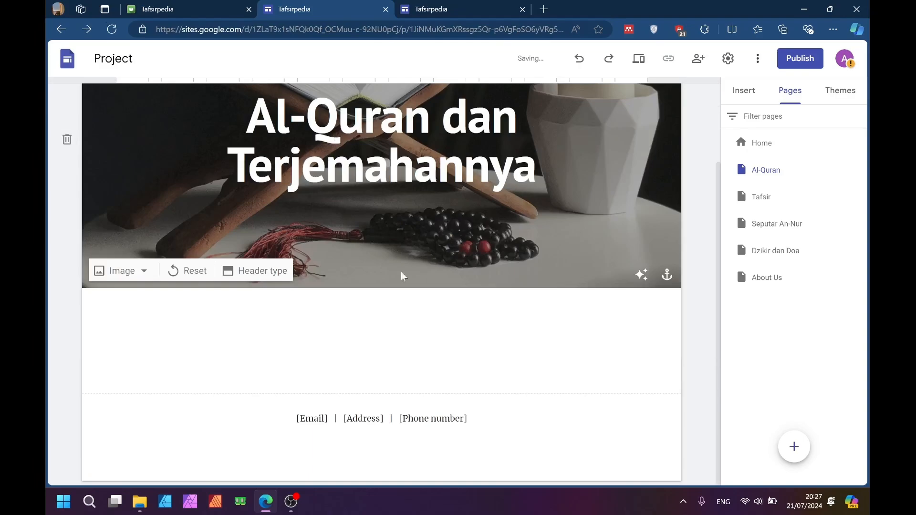
# Review the Tentang Tafsirpedia section on the published site's home page
pyautogui.click(183, 9)
pyautogui.scroll(-5, 337, 335)
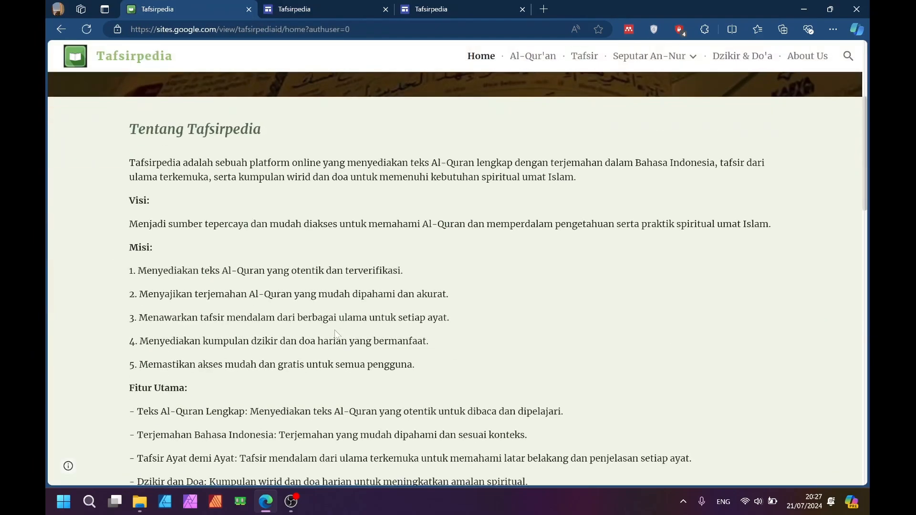
pyautogui.scroll(-3, 336, 334)
pyautogui.scroll(1, 335, 335)
pyautogui.scroll(-3, 335, 334)
pyautogui.scroll(4, 336, 334)
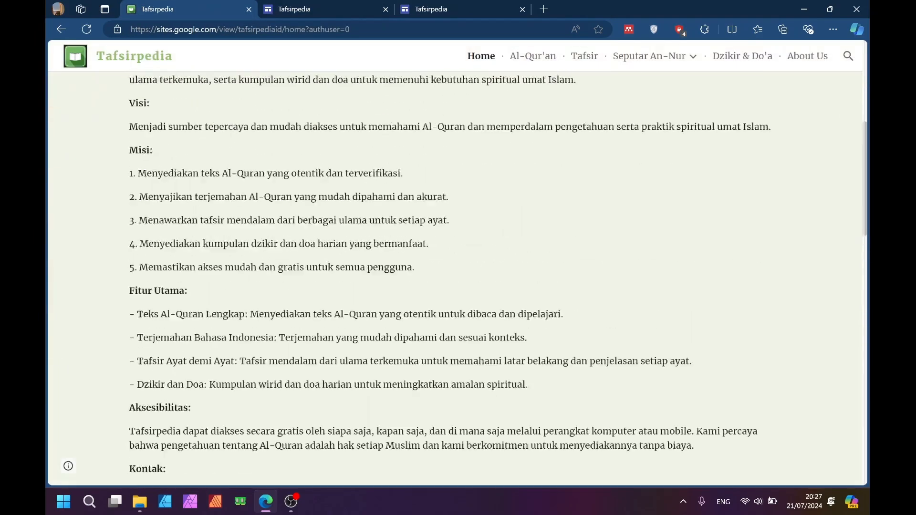
pyautogui.scroll(2, 458, 277)
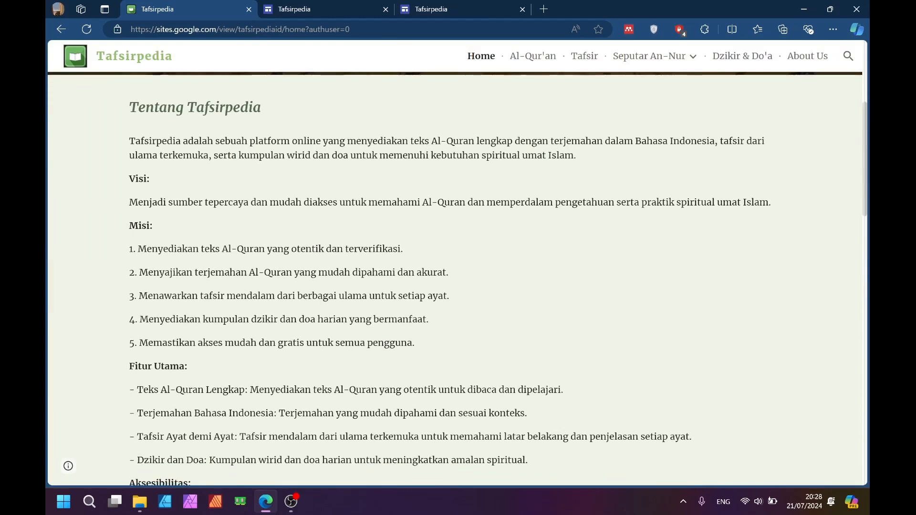
# Add a text box below the Al-Quran header and paste the published home page's text from Tentang Tafsirpedia through Tim Tafsirpedia
pyautogui.hotkey('ctrl', 'Tab')
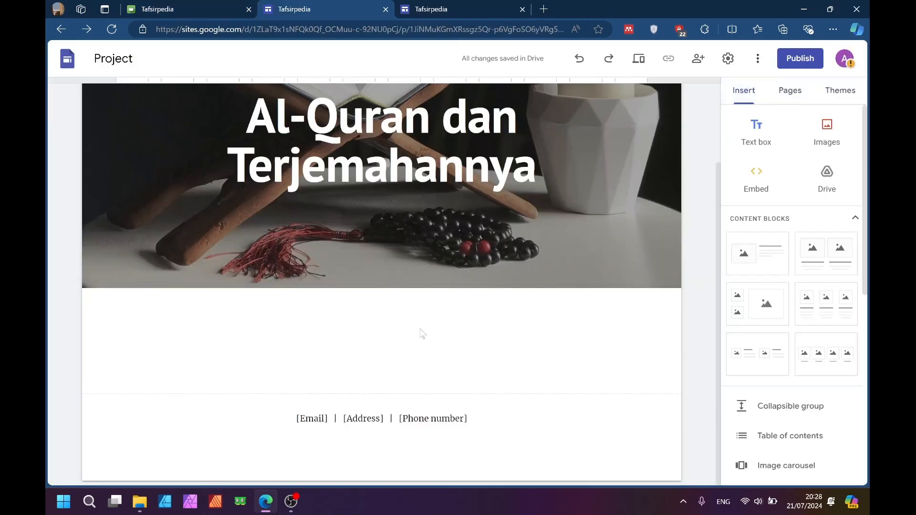
pyautogui.click(765, 140)
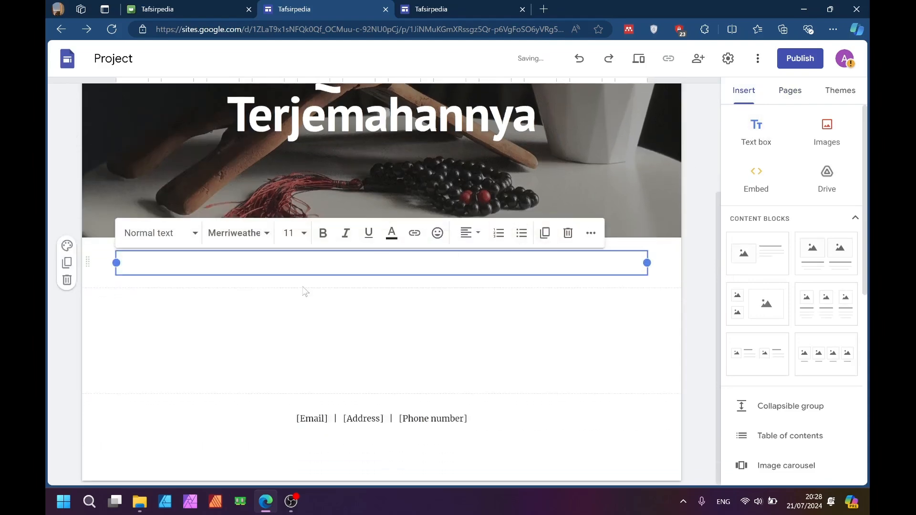
pyautogui.click(181, 17)
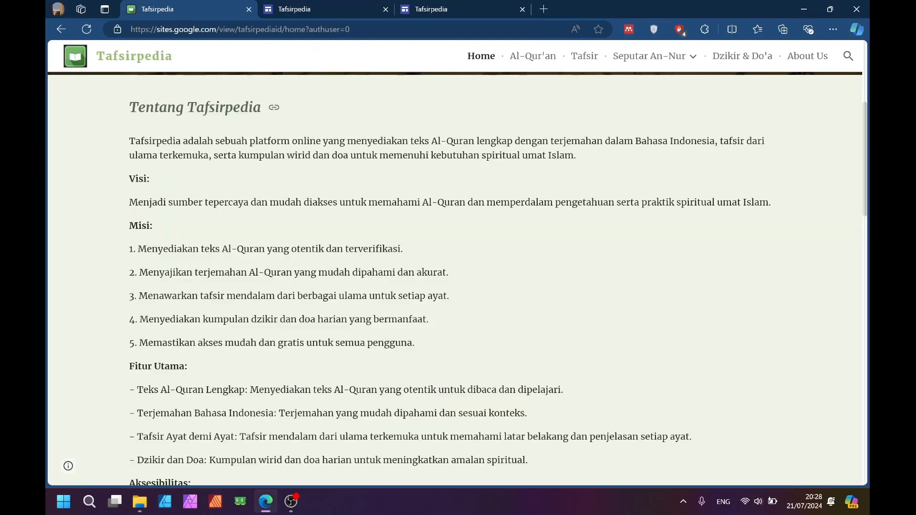
pyautogui.moveTo(130, 113); pyautogui.dragTo(463, 85)
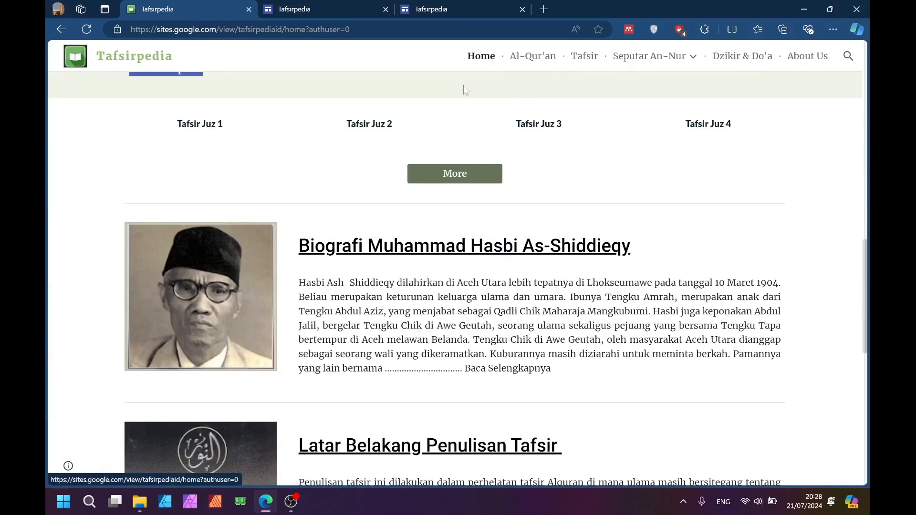
pyautogui.scroll(5, 458, 114)
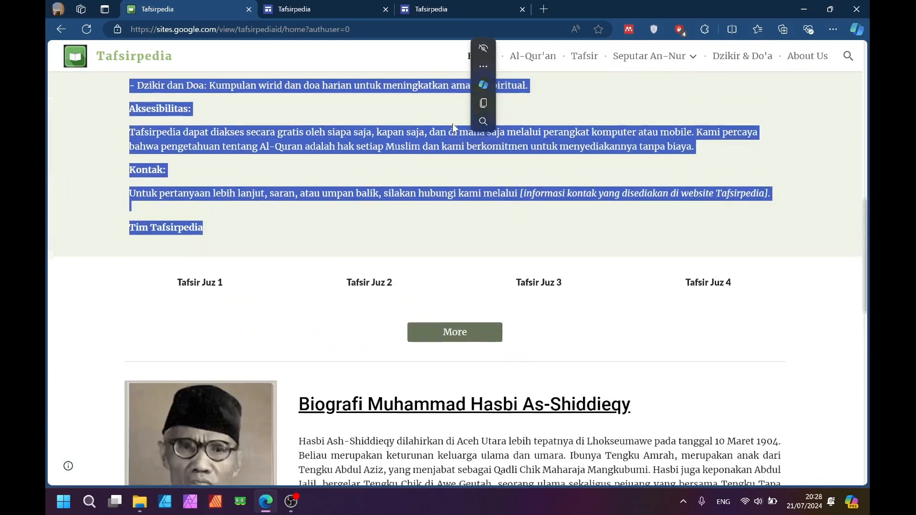
pyautogui.click(484, 104)
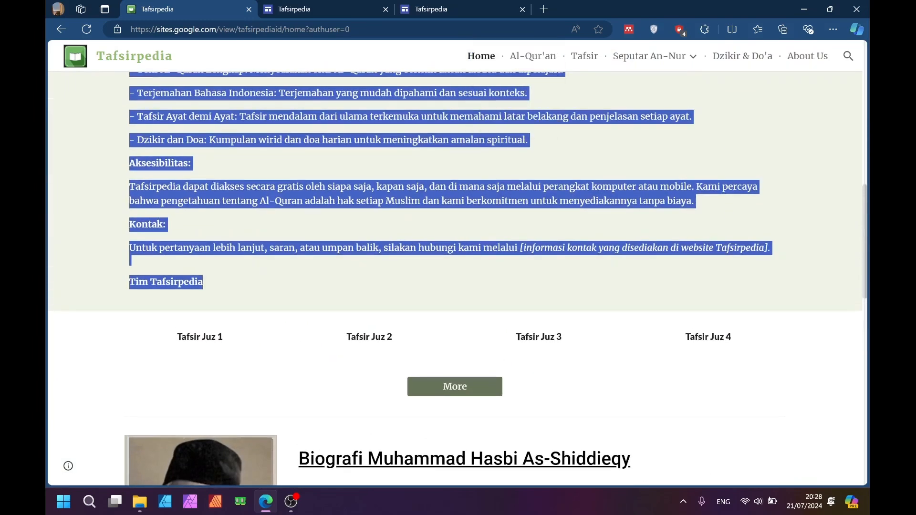
pyautogui.click(355, 7)
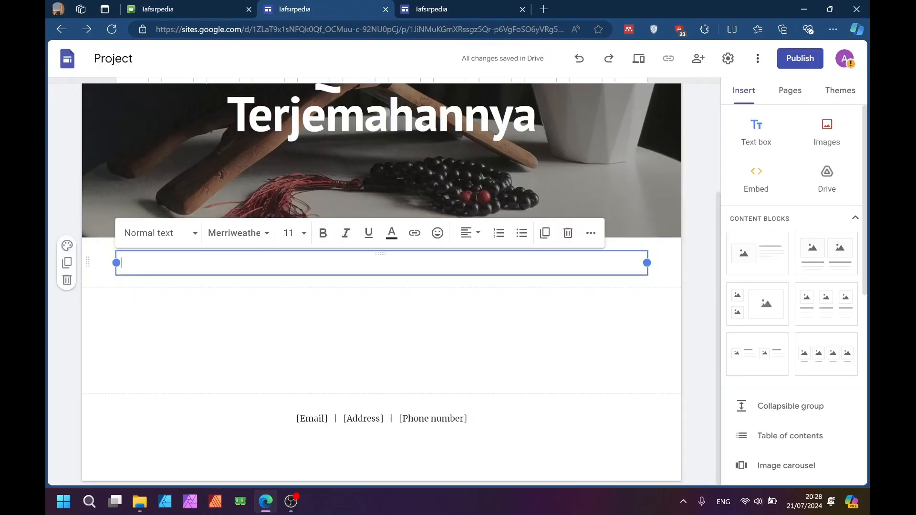
pyautogui.hotkey('ctrl', 'v')
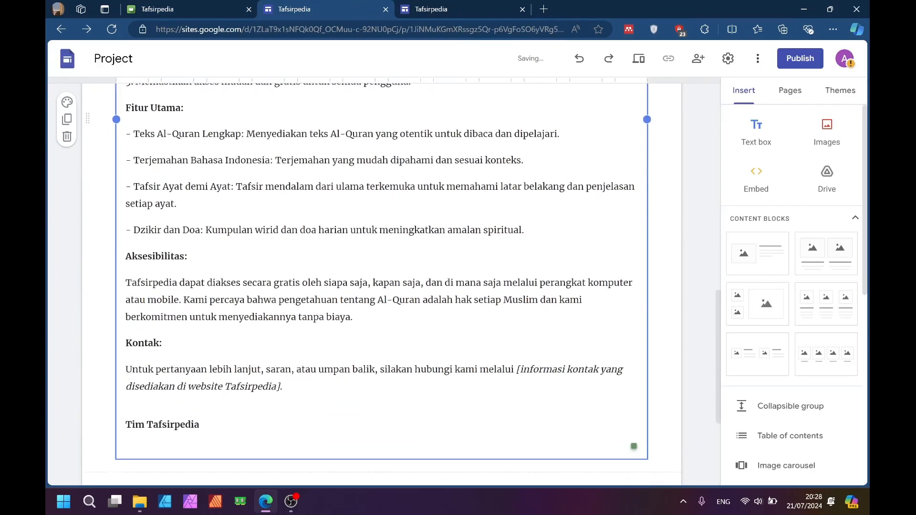
# Compare the pasted section in the editor with the header and opening section of the published Tafsirpedia home page
pyautogui.click(669, 324)
pyautogui.rightClick(669, 324)
pyautogui.scroll(8, 282, 244)
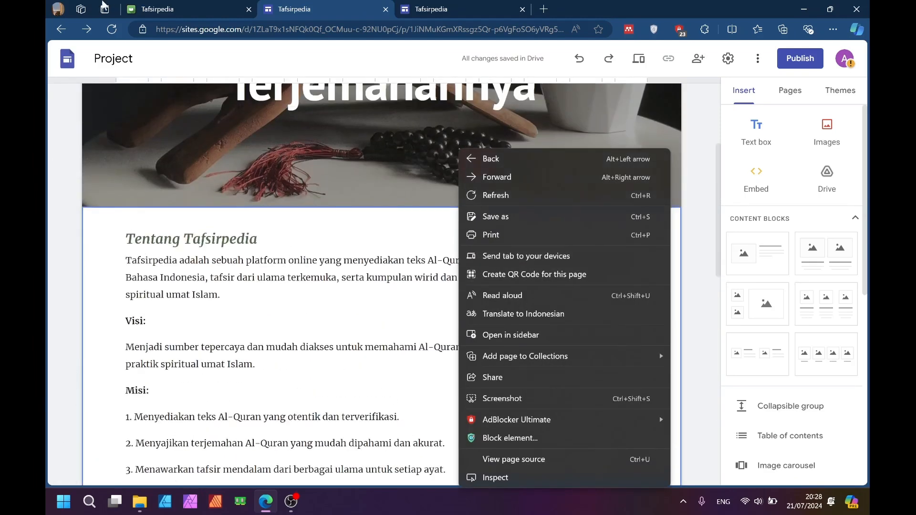
pyautogui.click(151, 7)
pyautogui.scroll(10, 207, 138)
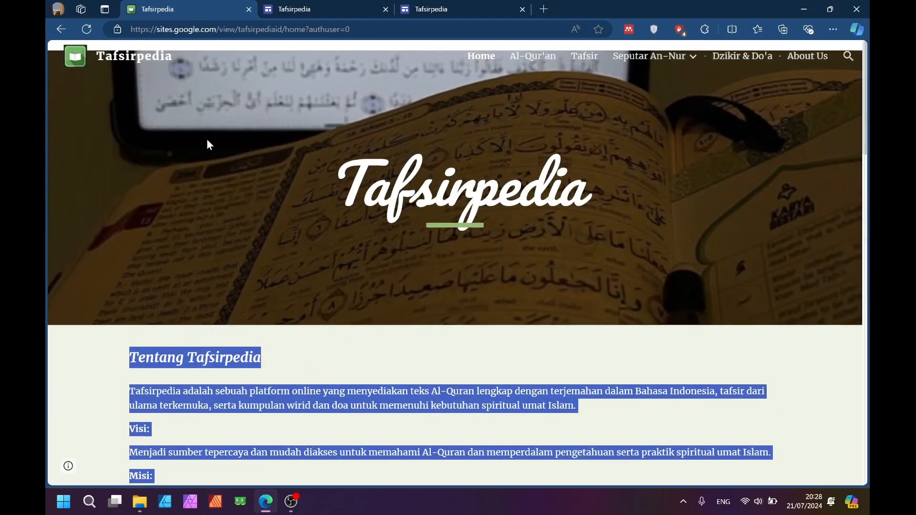
# Try the Style 3 section color on the pasted Al-Quran page section, and switch it back to Style 1
pyautogui.hotkey('ctrl', 'Tab')
pyautogui.scroll(-4, 207, 151)
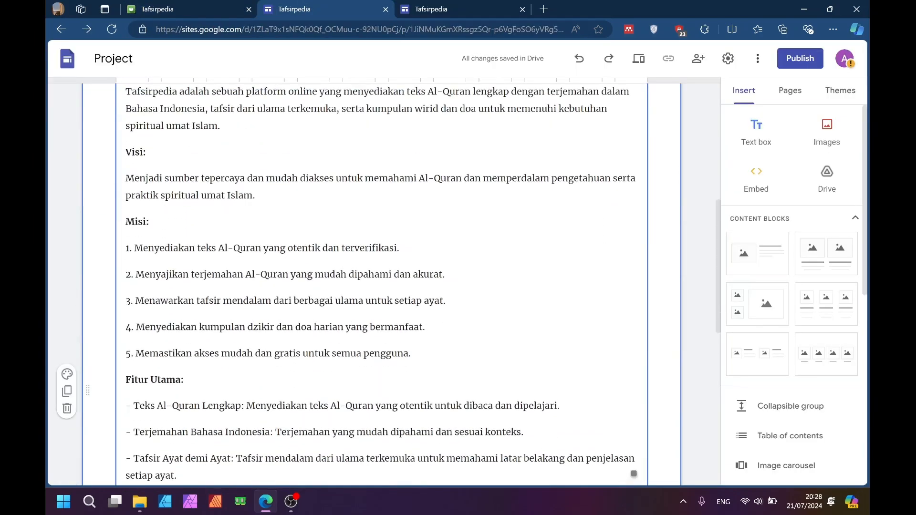
pyautogui.click(67, 375)
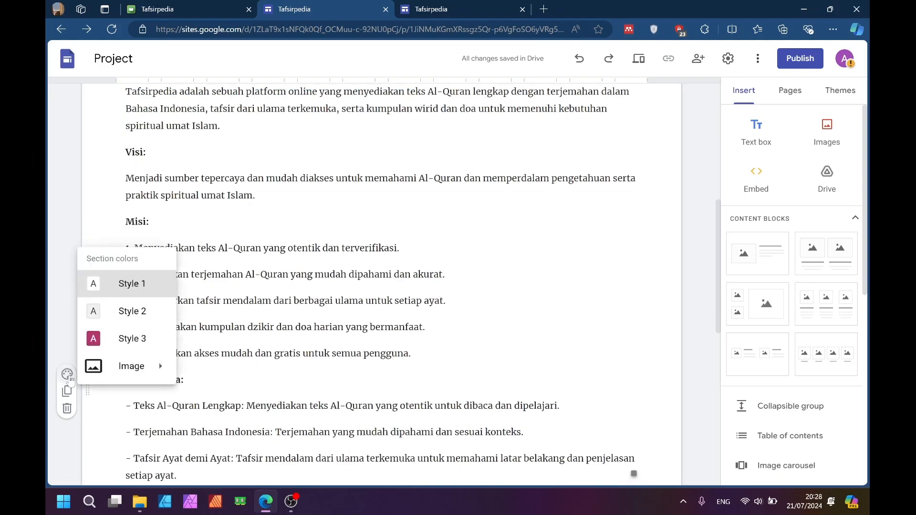
pyautogui.click(106, 340)
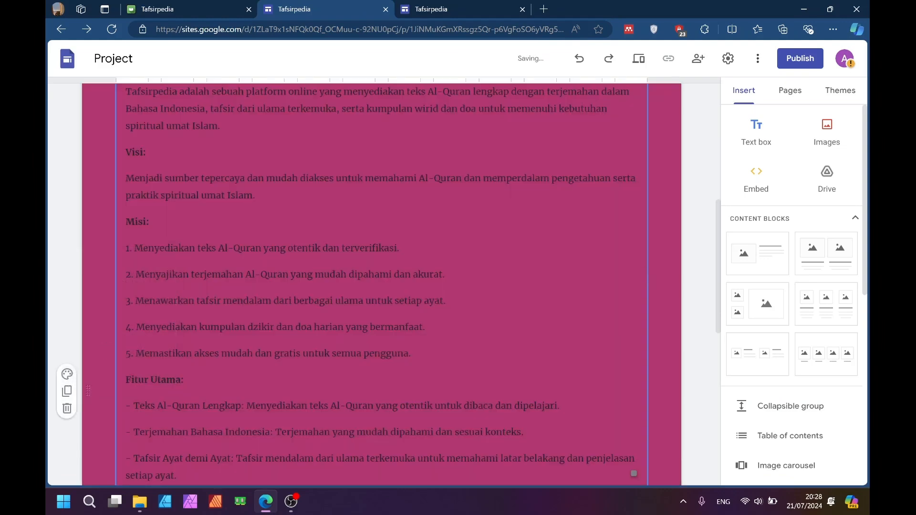
pyautogui.click(68, 375)
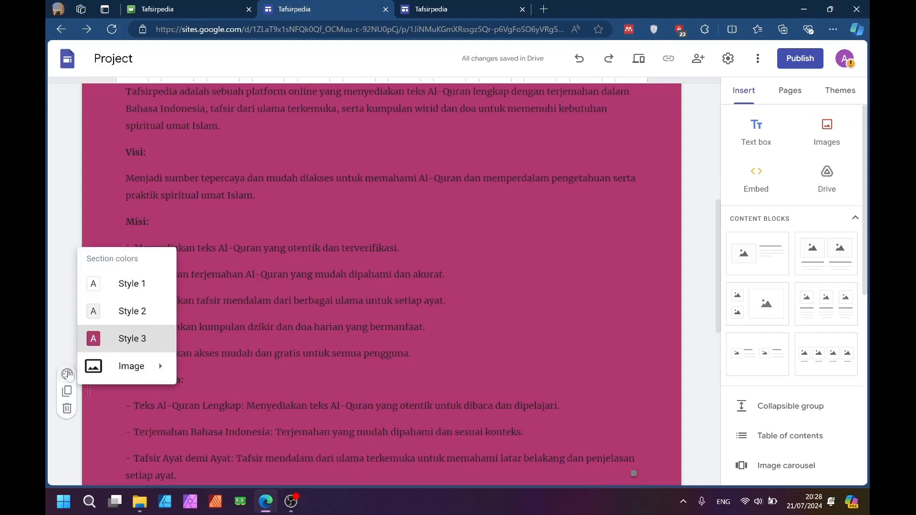
pyautogui.click(140, 285)
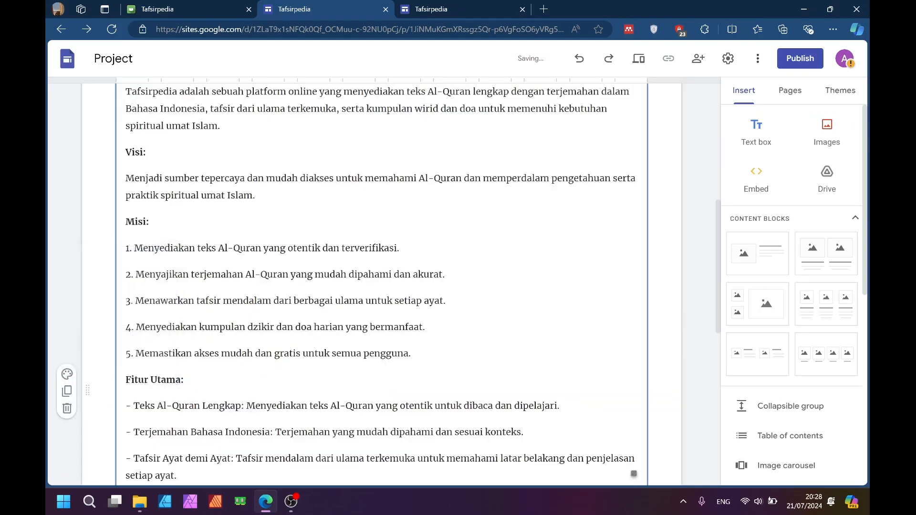
# Look over the Home page's header and the sections below it in the Project site
pyautogui.scroll(7, 688, 239)
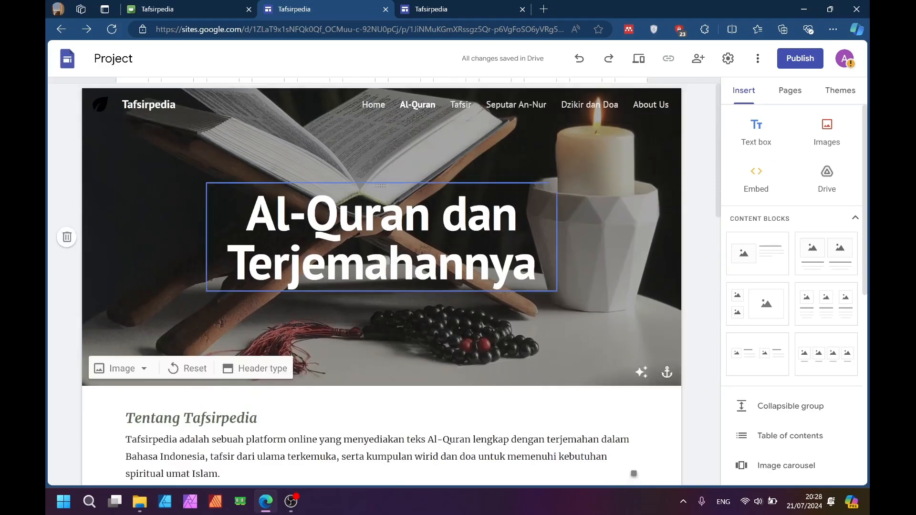
pyautogui.click(380, 104)
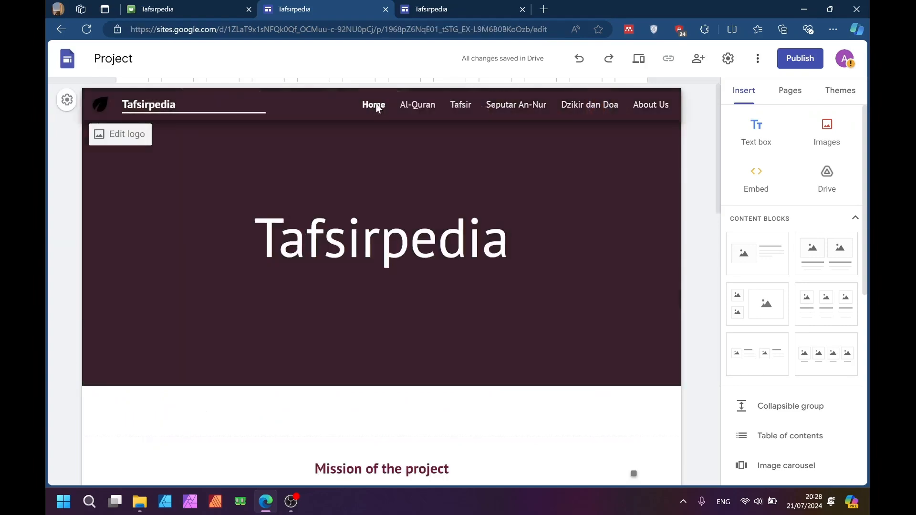
pyautogui.scroll(-6, 482, 380)
pyautogui.scroll(6, 482, 378)
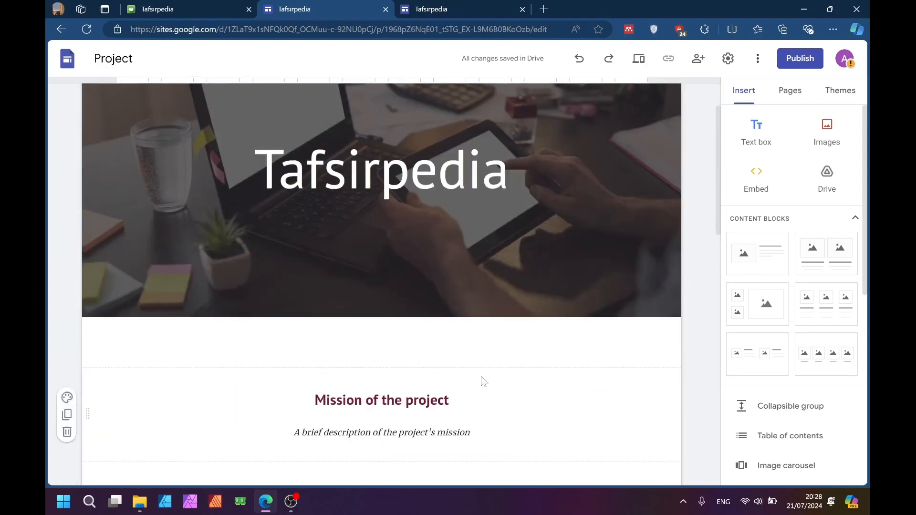
pyautogui.click(468, 168)
# Delete all the pasted Tentang Tafsirpedia text from the text box below the Al-Quran page's header
pyautogui.click(424, 104)
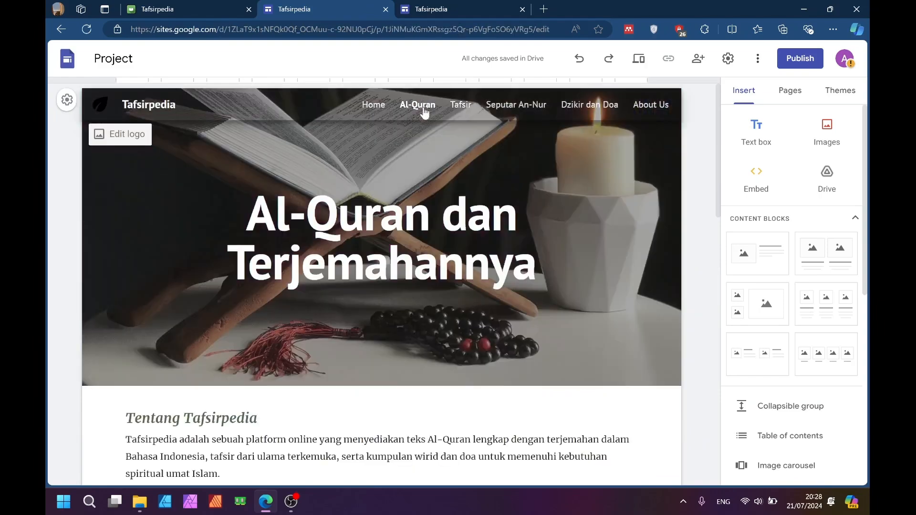
pyautogui.scroll(-5, 325, 275)
pyautogui.click(324, 275)
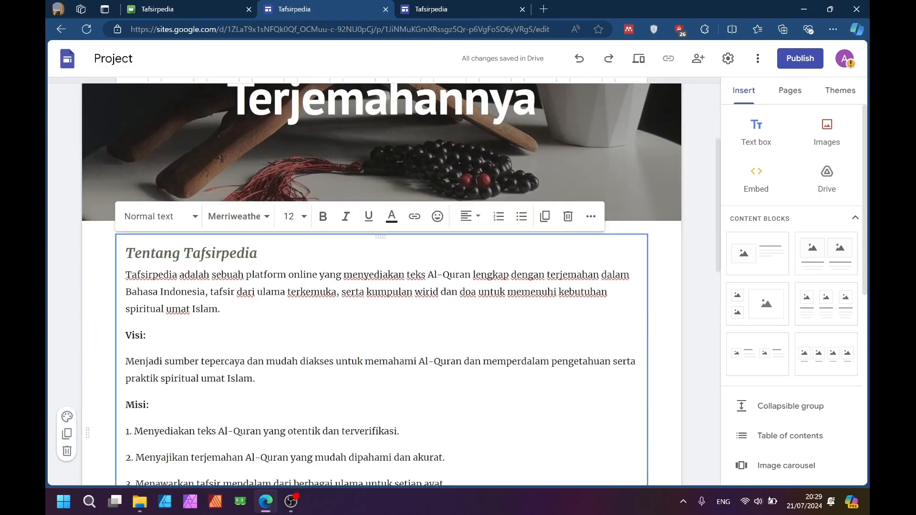
pyautogui.moveTo(126, 254); pyautogui.dragTo(205, 482)
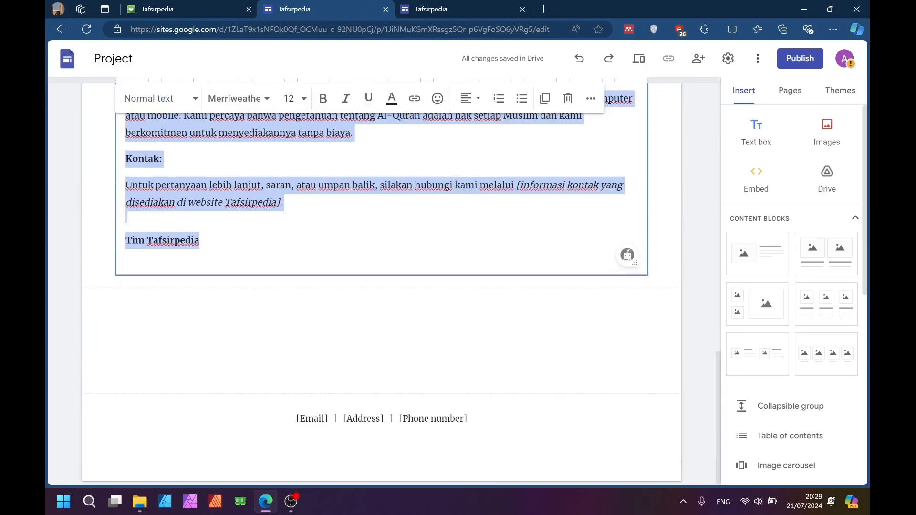
pyautogui.press('BackSpace')
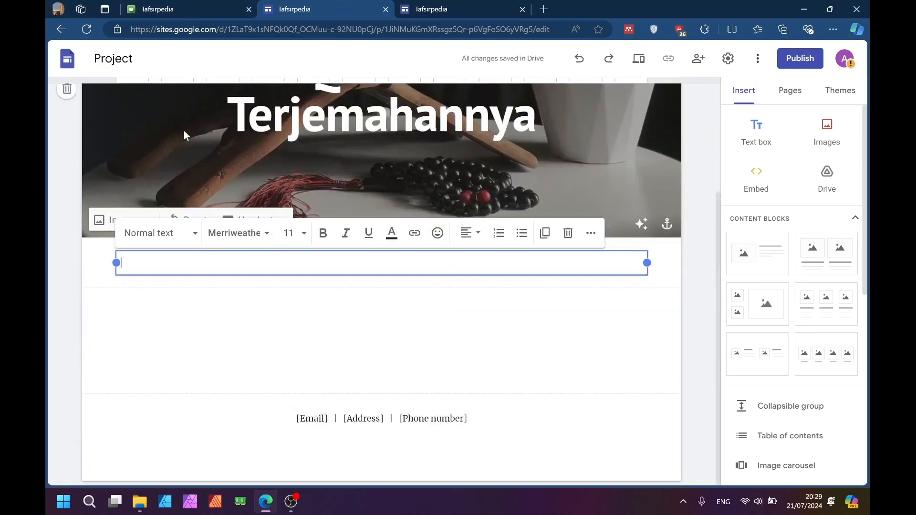
# Paste the text from Tentang Tafsirpedia through Tim Tafsirpedia into the empty text box below the Home page's header
pyautogui.scroll(3, 382, 238)
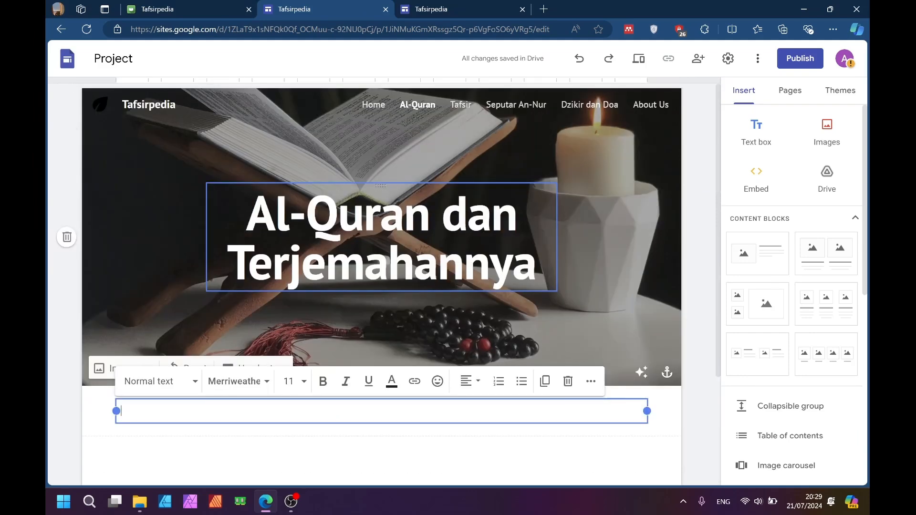
pyautogui.click(385, 105)
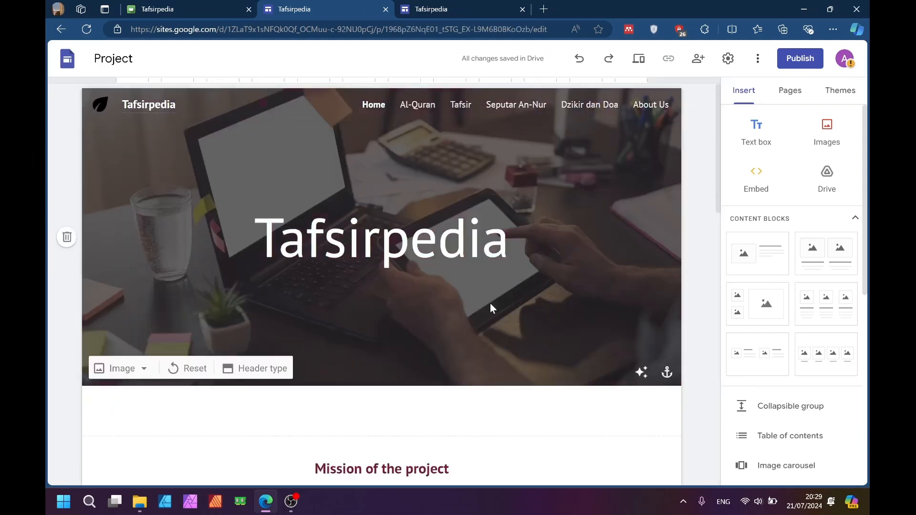
pyautogui.scroll(-5, 490, 306)
pyautogui.click(401, 163)
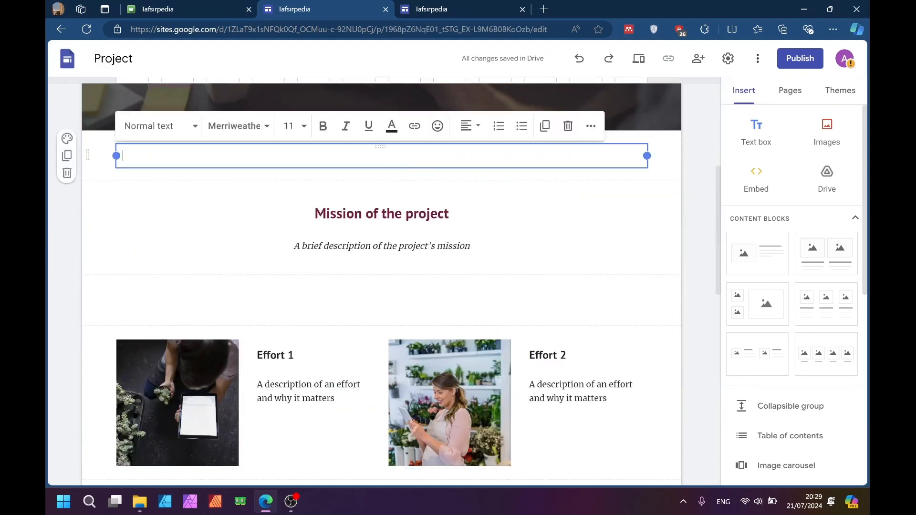
pyautogui.hotkey('ctrl', 'v')
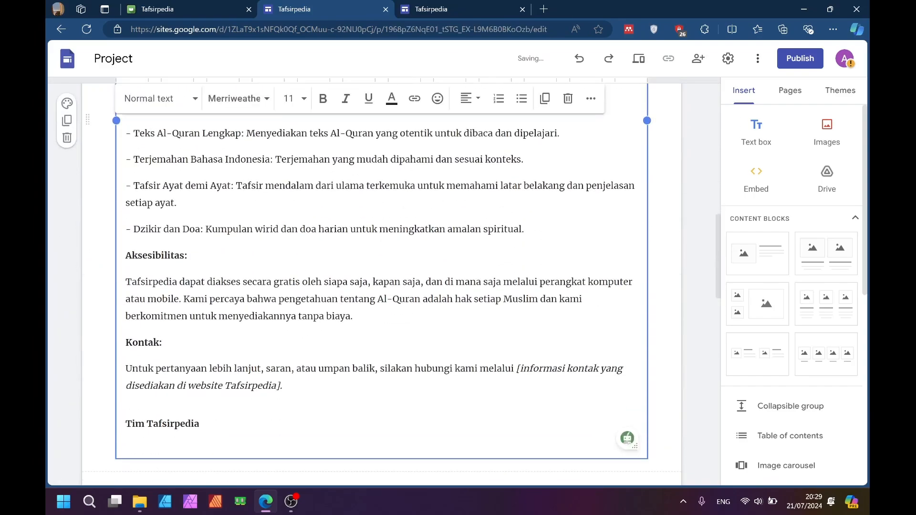
pyautogui.click(684, 299)
# Review the Home page from the pasted text to the Effort and Questions sections, comparing it with the published home page's biography section
pyautogui.scroll(9, 615, 301)
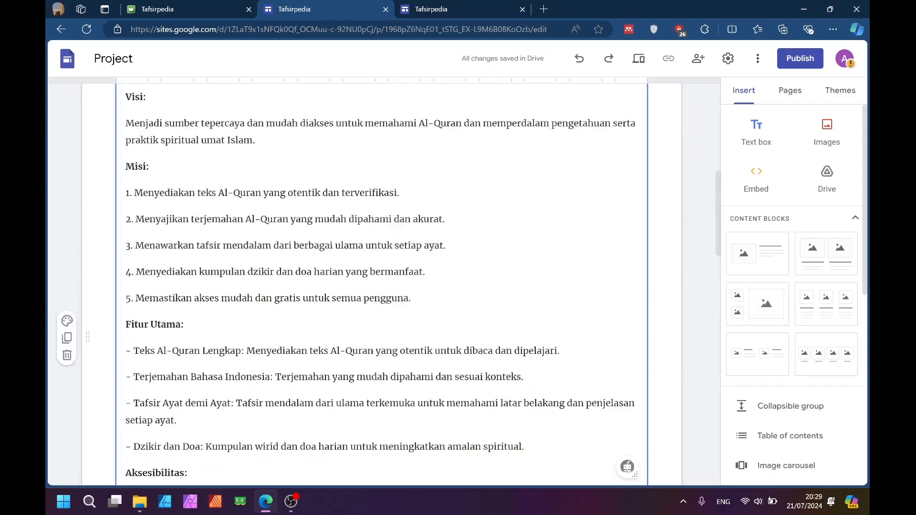
pyautogui.scroll(-10, 616, 301)
pyautogui.scroll(-8, 212, 127)
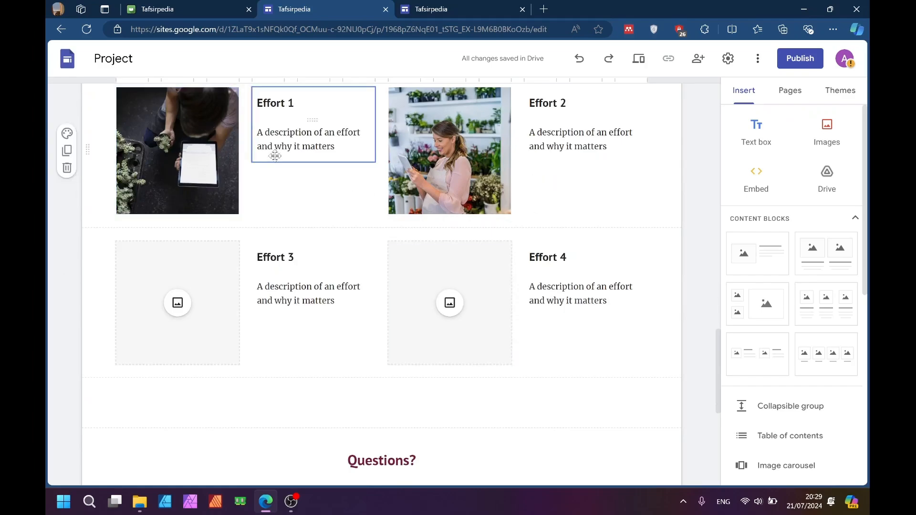
pyautogui.click(210, 9)
pyautogui.scroll(-15, 389, 311)
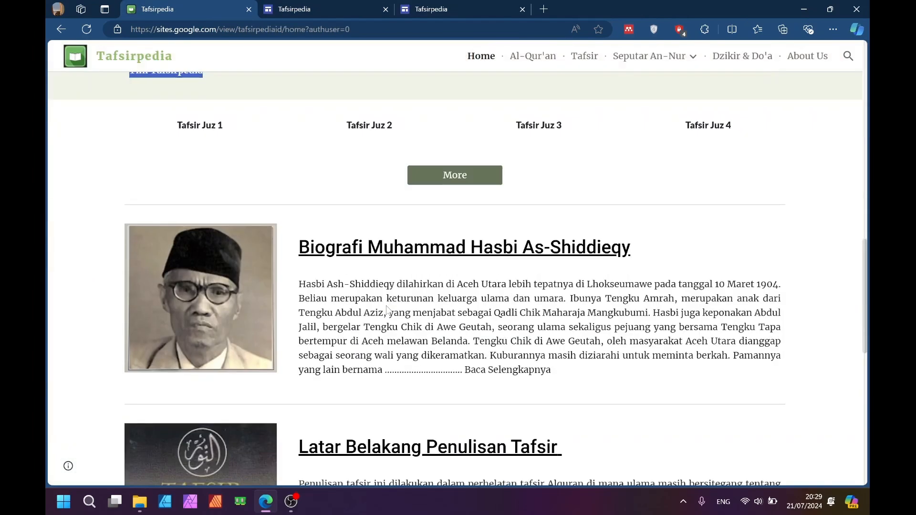
pyautogui.scroll(1, 389, 311)
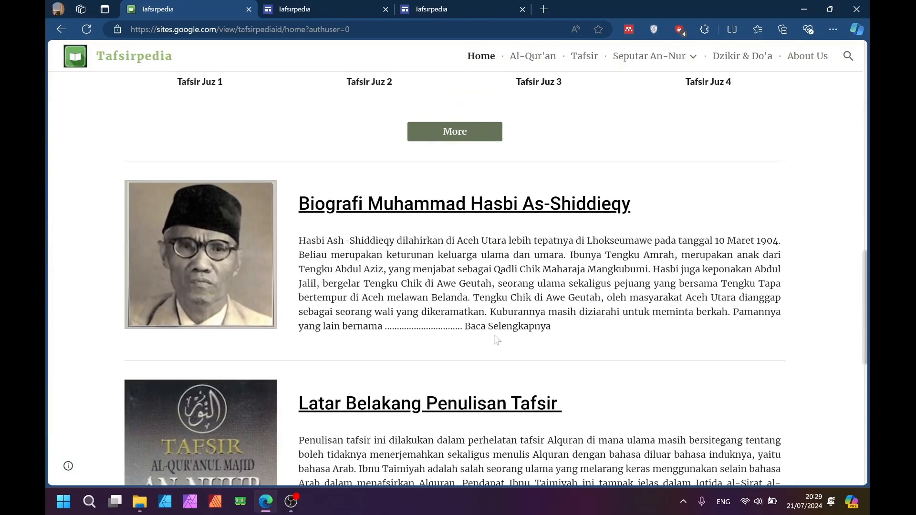
pyautogui.click(325, 6)
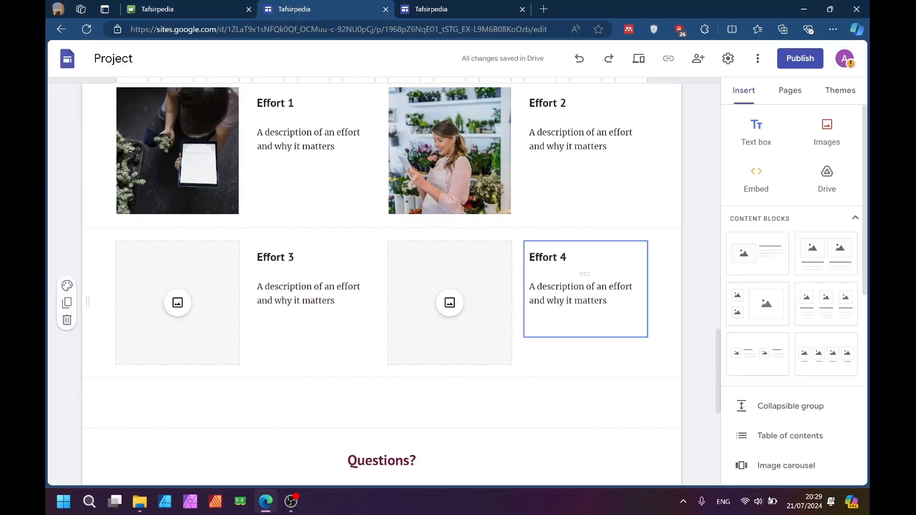
pyautogui.scroll(-4, 576, 322)
pyautogui.scroll(15, 575, 322)
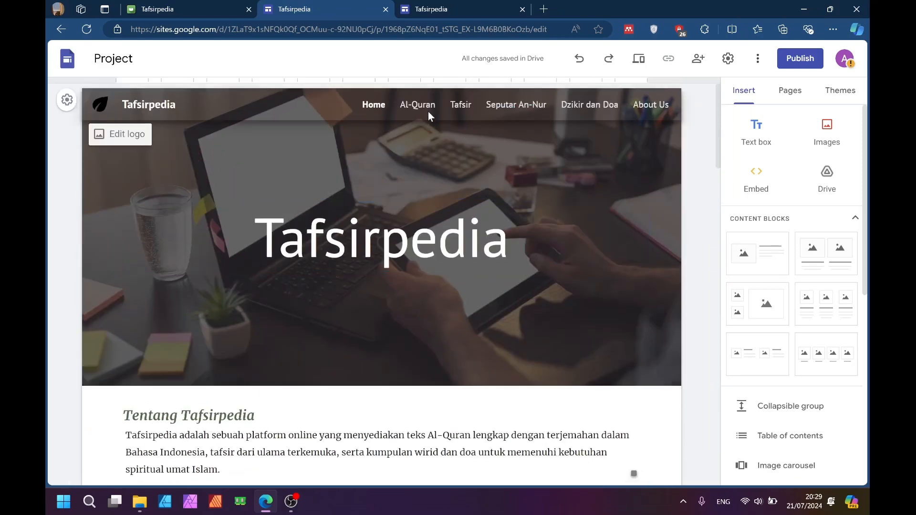
# Go back to the Al-Quran page and examine the empty area below its header
pyautogui.click(428, 111)
pyautogui.scroll(-3, 507, 313)
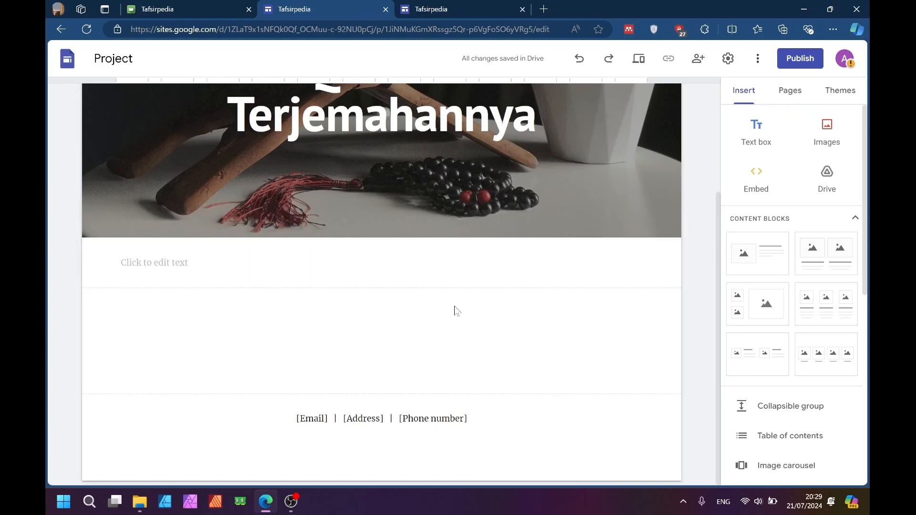
pyautogui.scroll(2, 455, 308)
pyautogui.scroll(1, 454, 308)
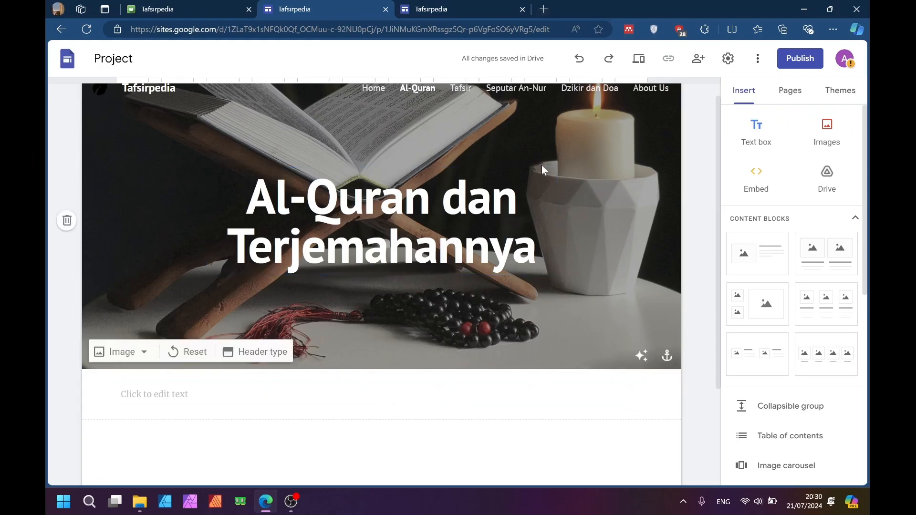
# Search the web for "wordlquran" in a new browser tab, open the worldquran.com site and copy its address
pyautogui.click(544, 10)
pyautogui.write('wo')
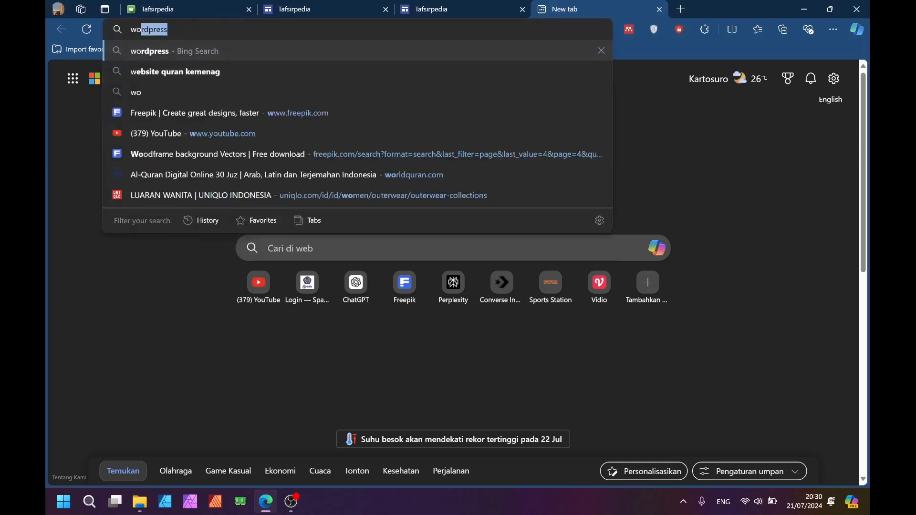
pyautogui.write('rdlqur')
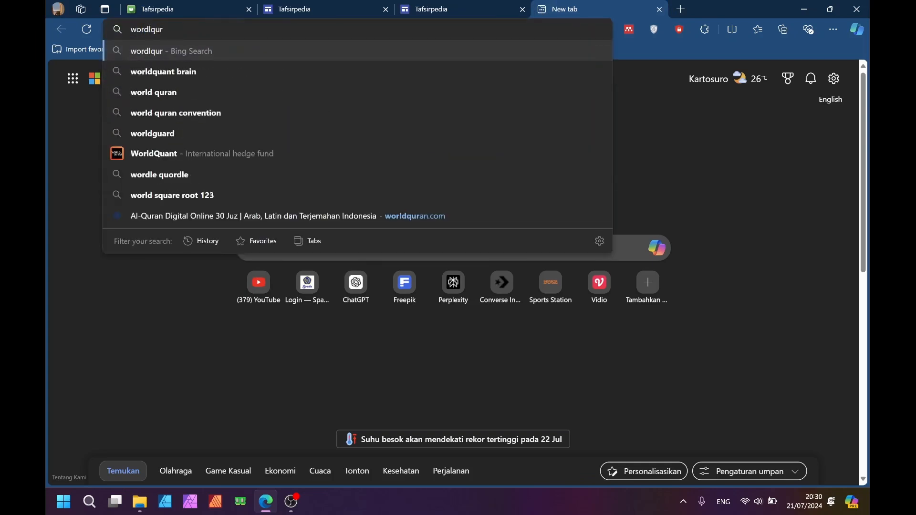
pyautogui.write('an')
pyautogui.press('Return')
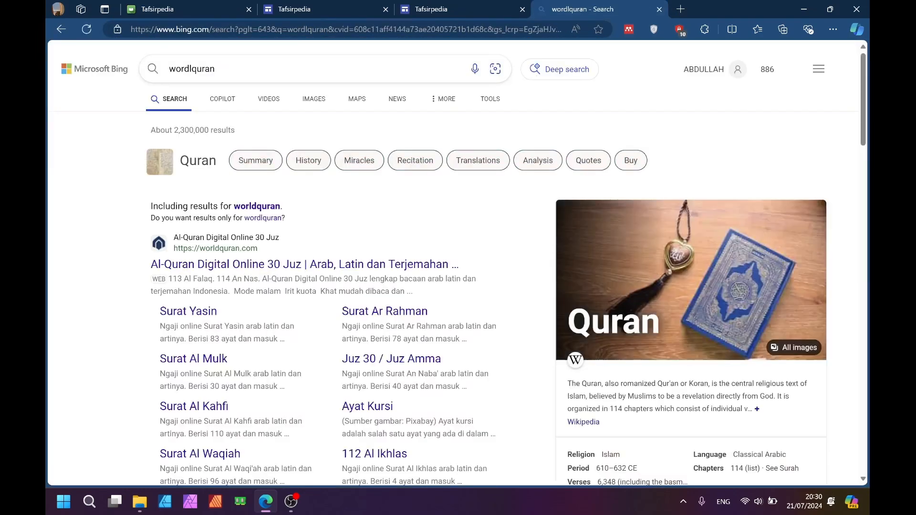
pyautogui.click(228, 264)
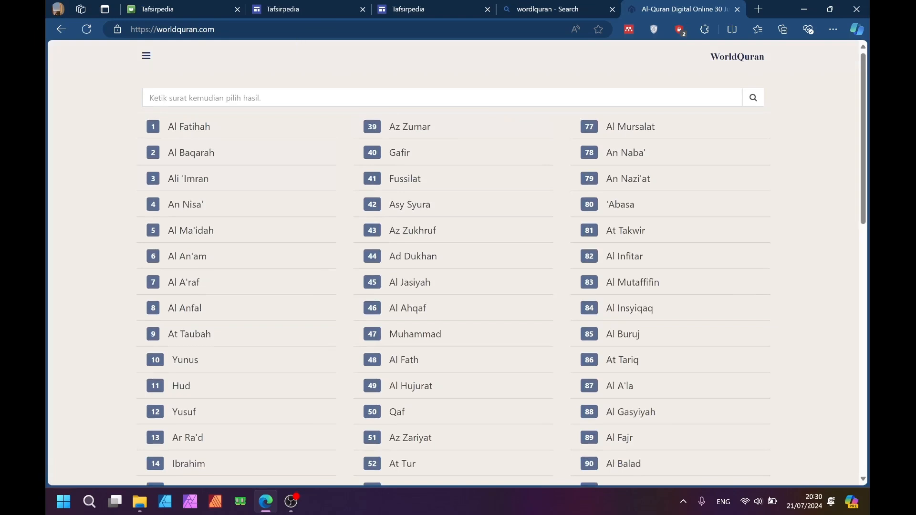
pyautogui.click(295, 29)
pyautogui.hotkey('ctrl', 'c')
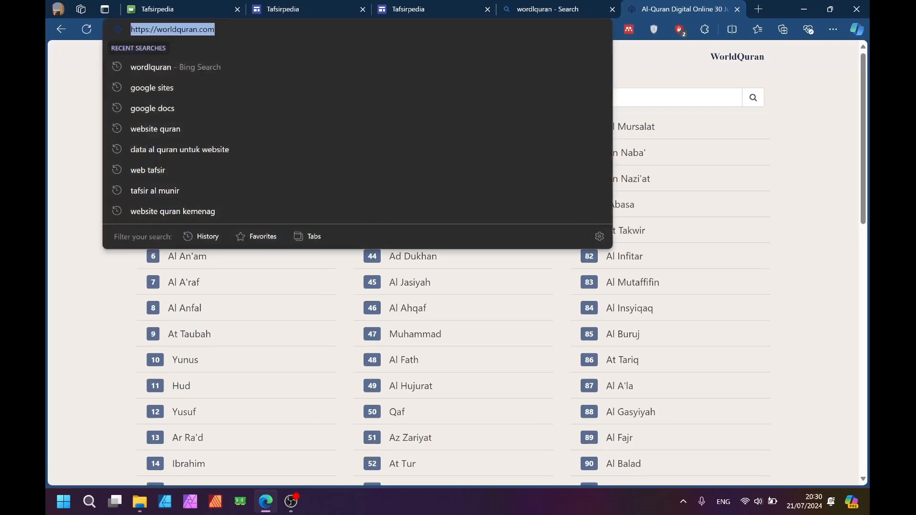
pyautogui.click(436, 7)
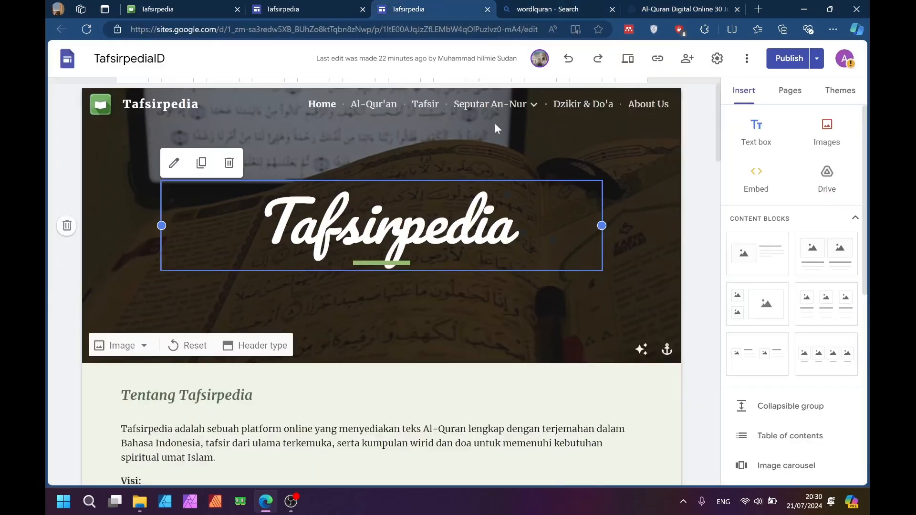
pyautogui.click(537, 12)
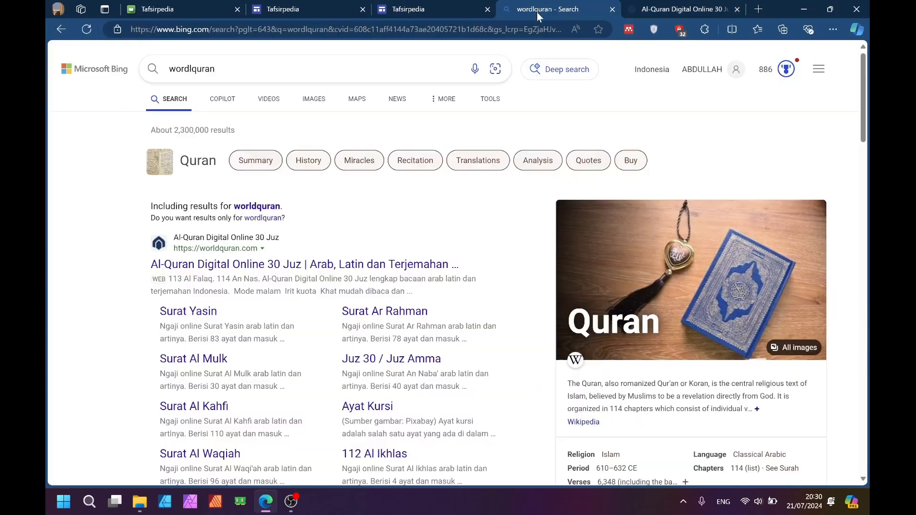
pyautogui.click(449, 7)
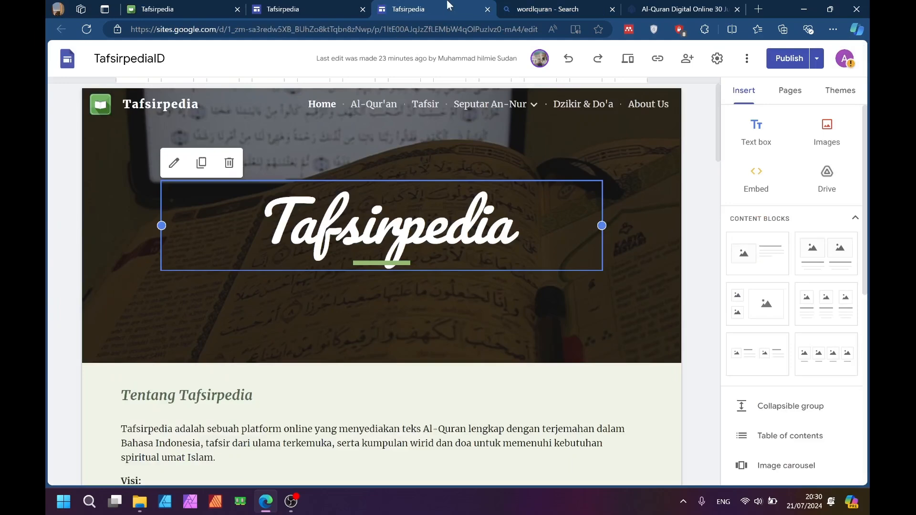
pyautogui.click(268, 11)
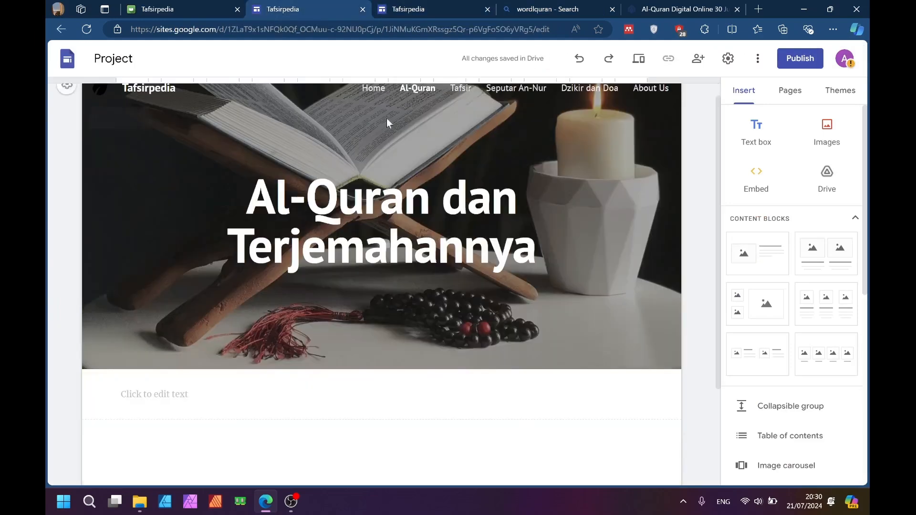
pyautogui.click(765, 177)
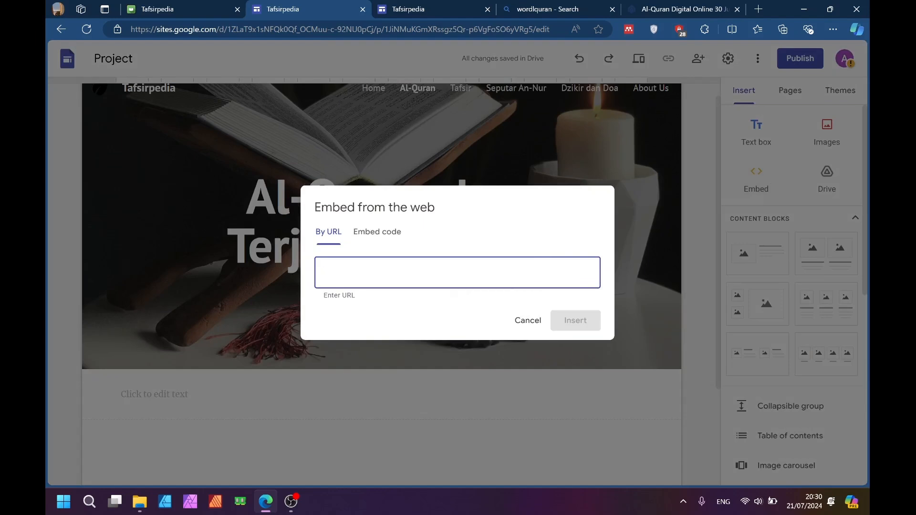
pyautogui.hotkey('ctrl', 'v')
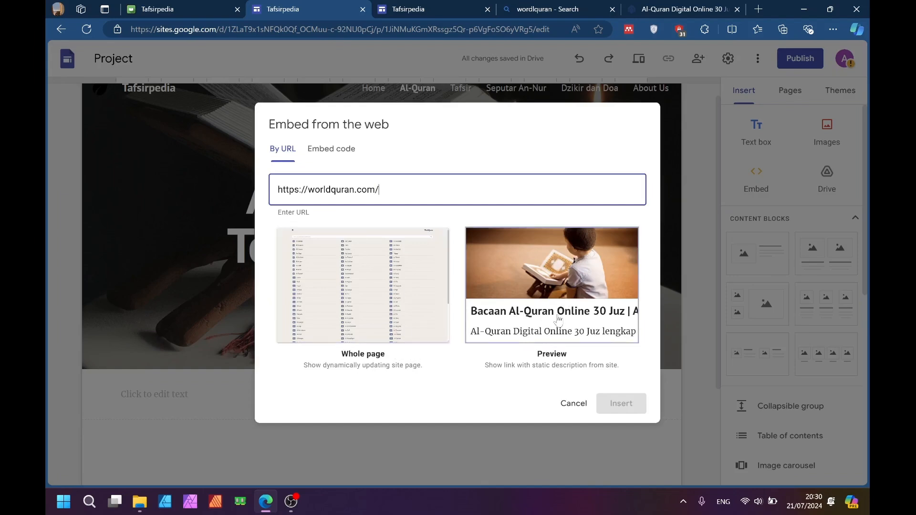
pyautogui.click(399, 288)
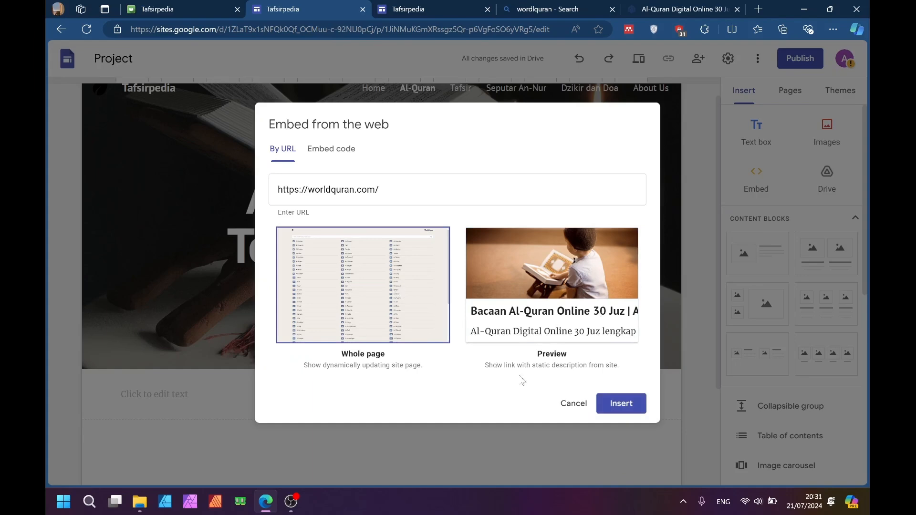
pyautogui.click(617, 404)
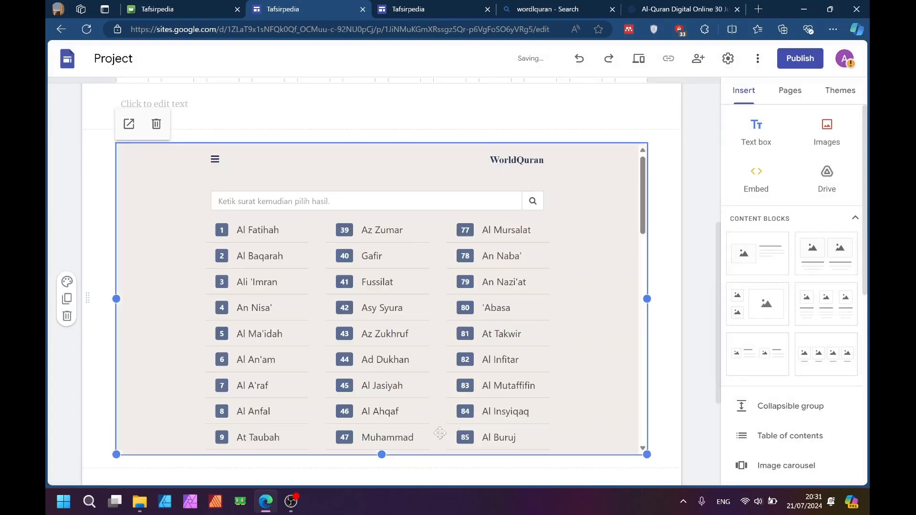
# Enlarge the height of the WorldQuran embed by about two rows of the surah list
pyautogui.scroll(-2, 411, 436)
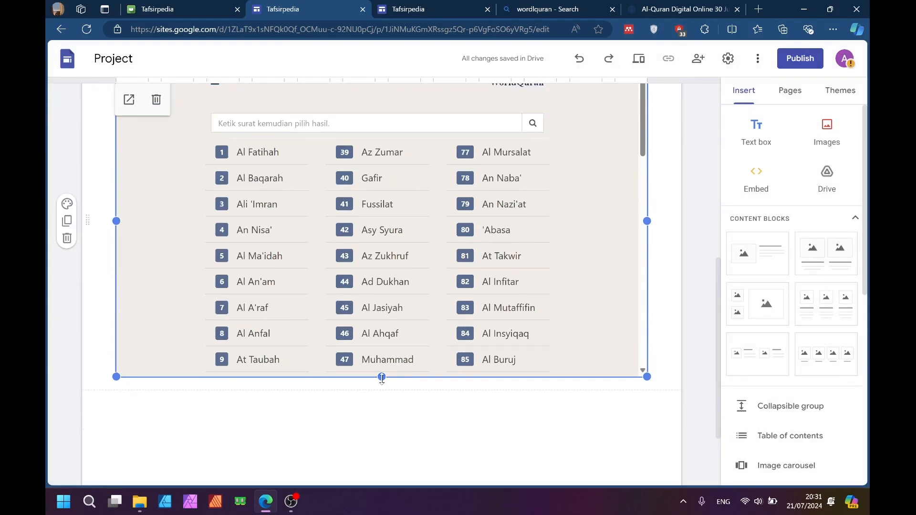
pyautogui.moveTo(382, 378); pyautogui.dragTo(450, 311)
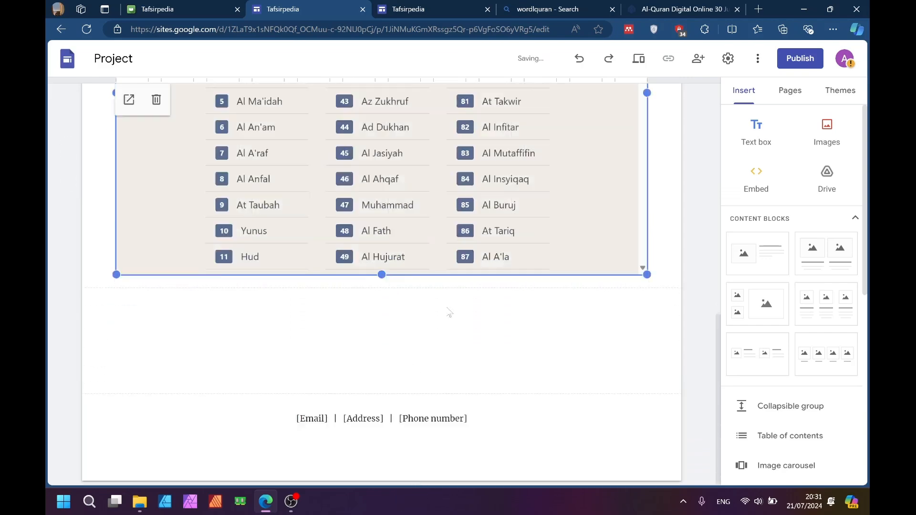
pyautogui.scroll(5, 453, 329)
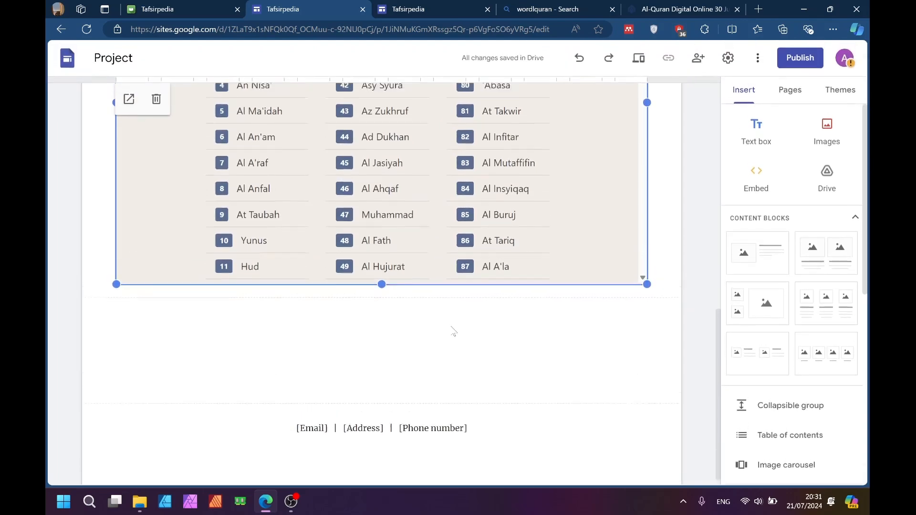
pyautogui.scroll(1, 451, 326)
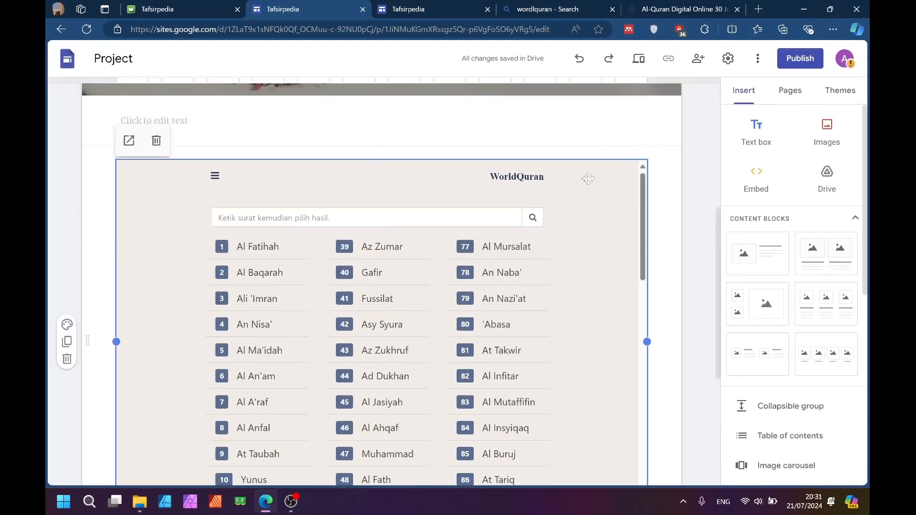
# Preview the Al-Quran page, open Surat At Taubah in the embedded list, and review the page again in the editor
pyautogui.click(639, 59)
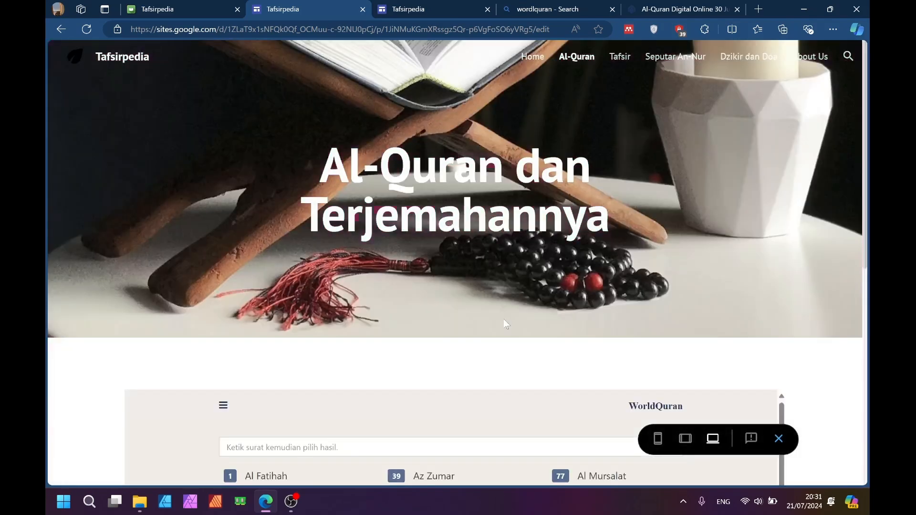
pyautogui.scroll(-2, 506, 325)
pyautogui.scroll(-2, 505, 321)
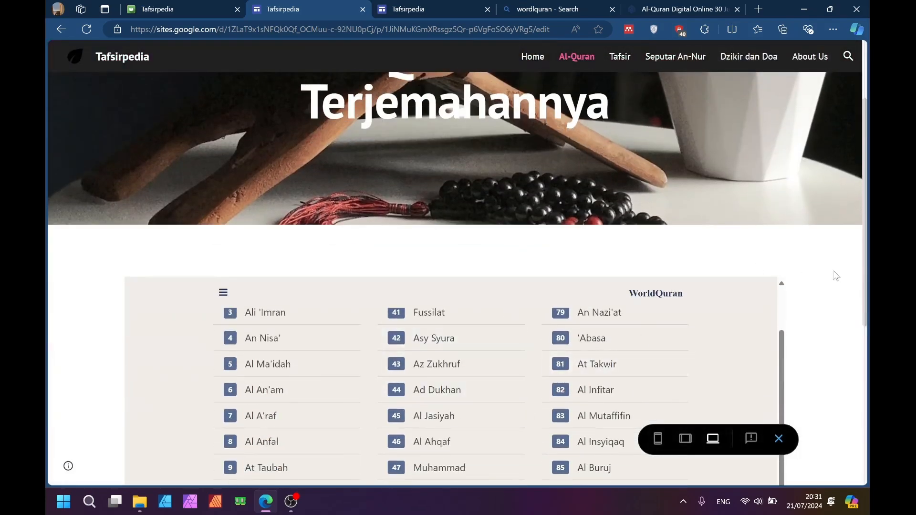
pyautogui.scroll(-4, 836, 277)
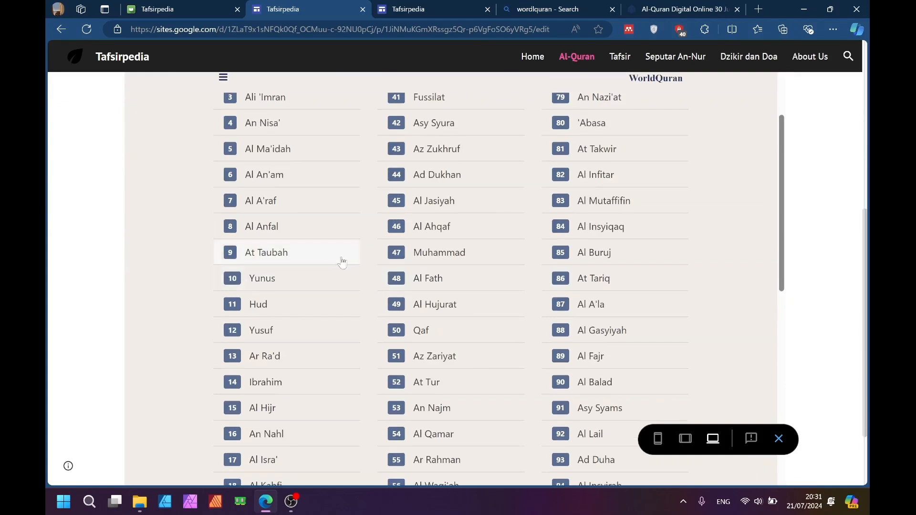
pyautogui.click(343, 260)
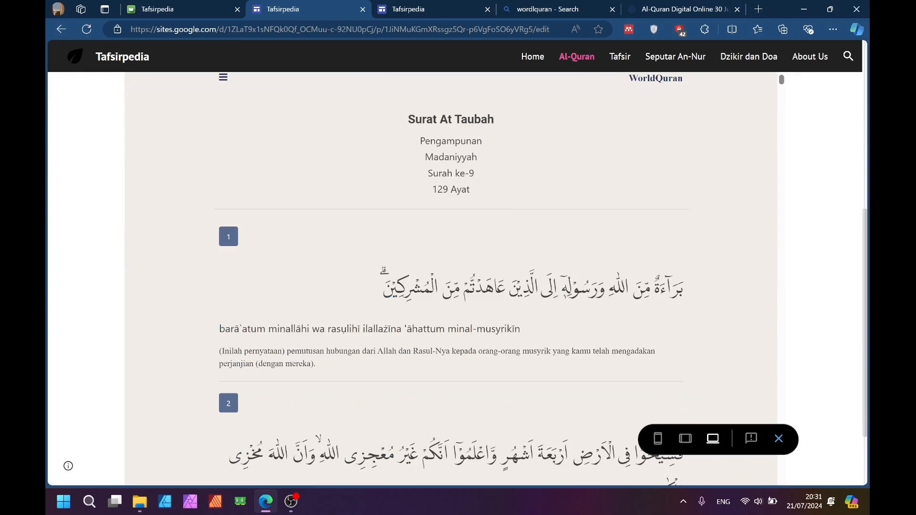
pyautogui.click(778, 439)
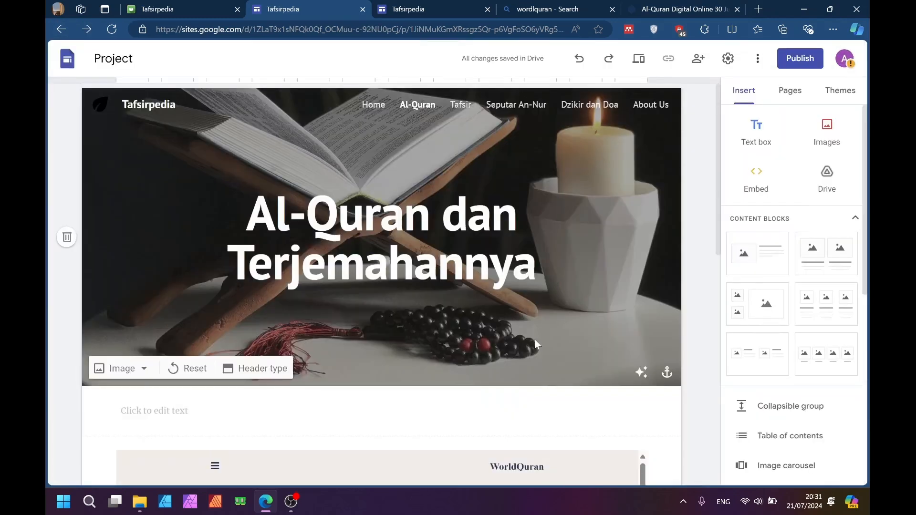
pyautogui.scroll(-8, 539, 343)
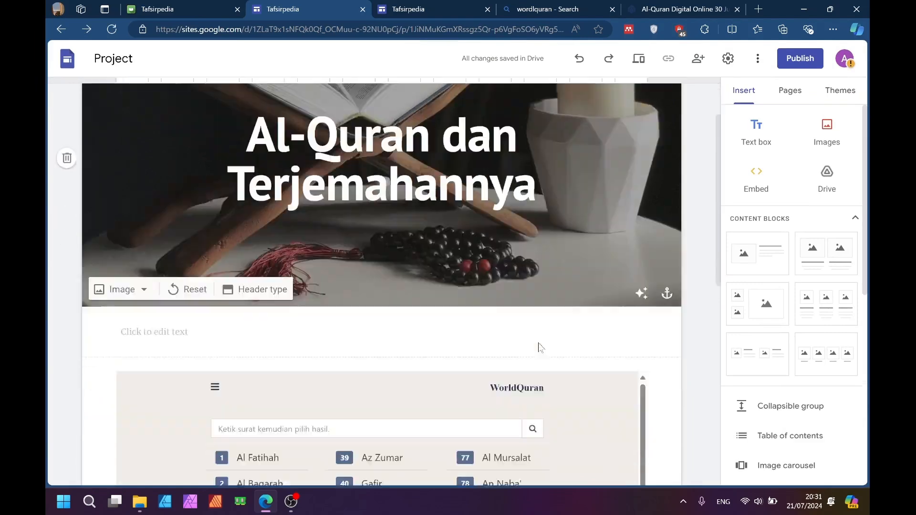
pyautogui.scroll(-3, 539, 342)
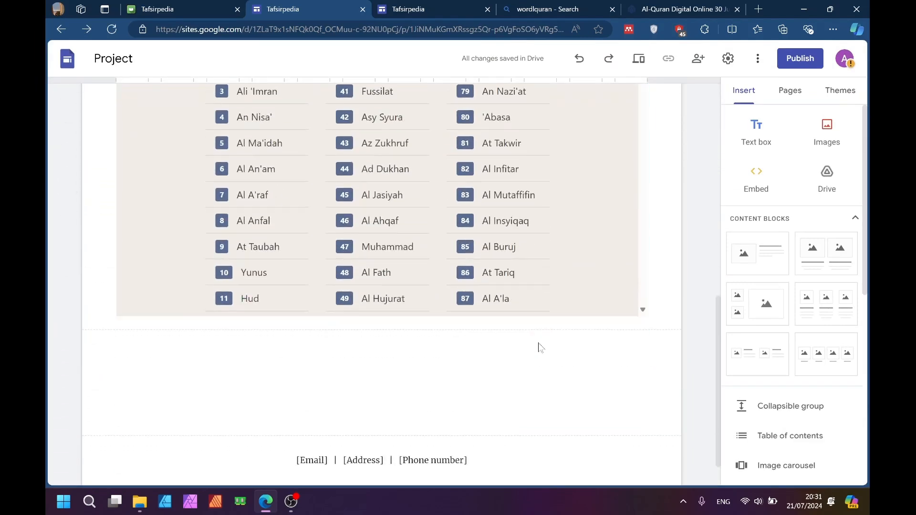
pyautogui.scroll(11, 538, 343)
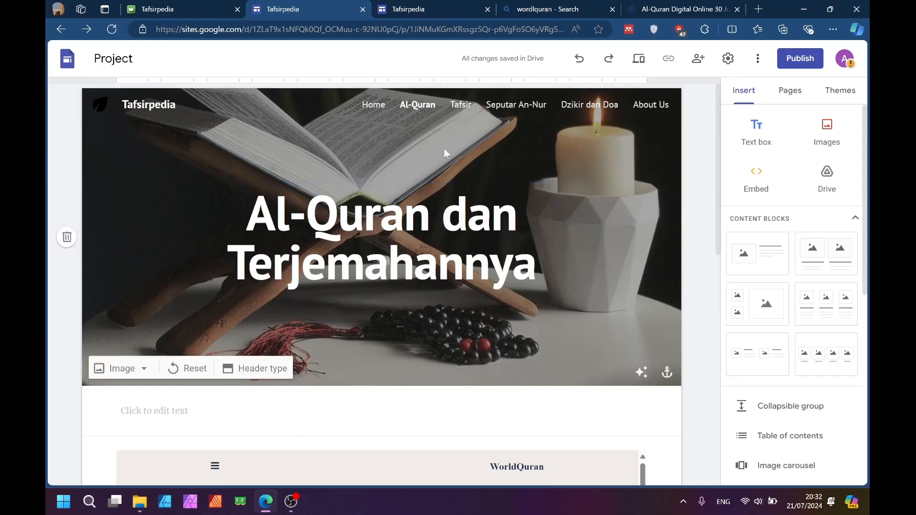
# Examine the published site's Tafsir page, following its juz list to Tafsir Juz 1 and the verses of Surat Al-Fatihah
pyautogui.click(188, 7)
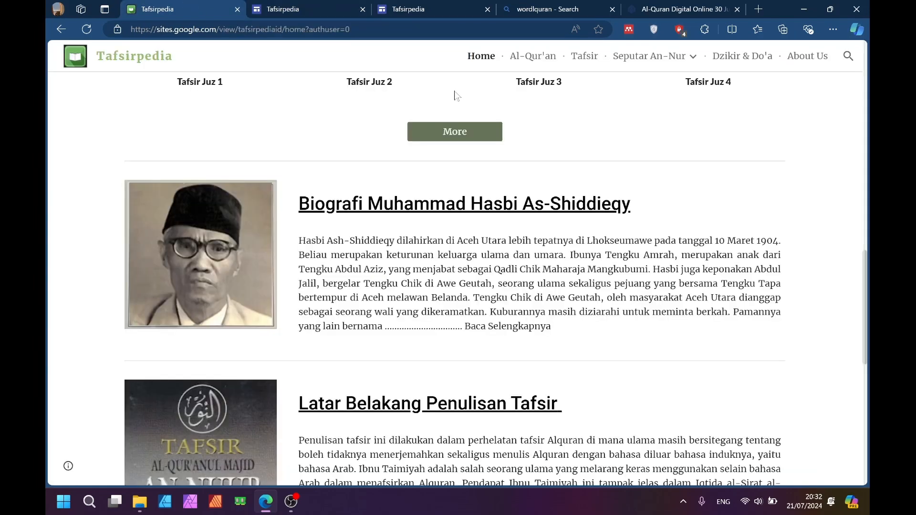
pyautogui.scroll(6, 455, 91)
pyautogui.click(582, 58)
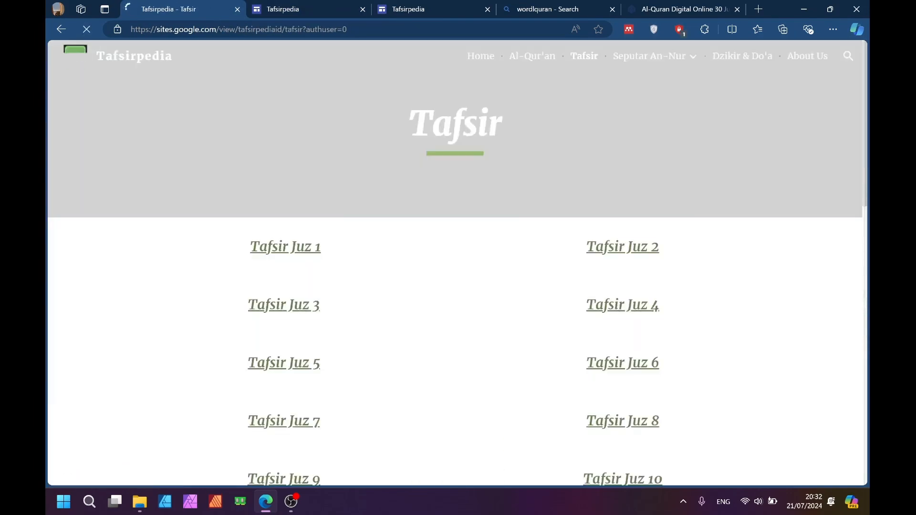
pyautogui.scroll(-5, 454, 142)
pyautogui.scroll(5, 456, 144)
pyautogui.scroll(-4, 455, 145)
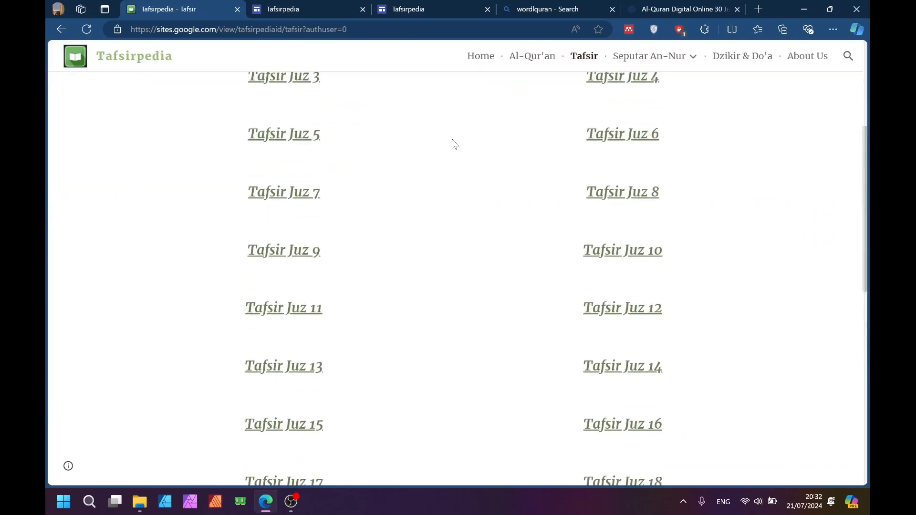
pyautogui.scroll(2, 438, 75)
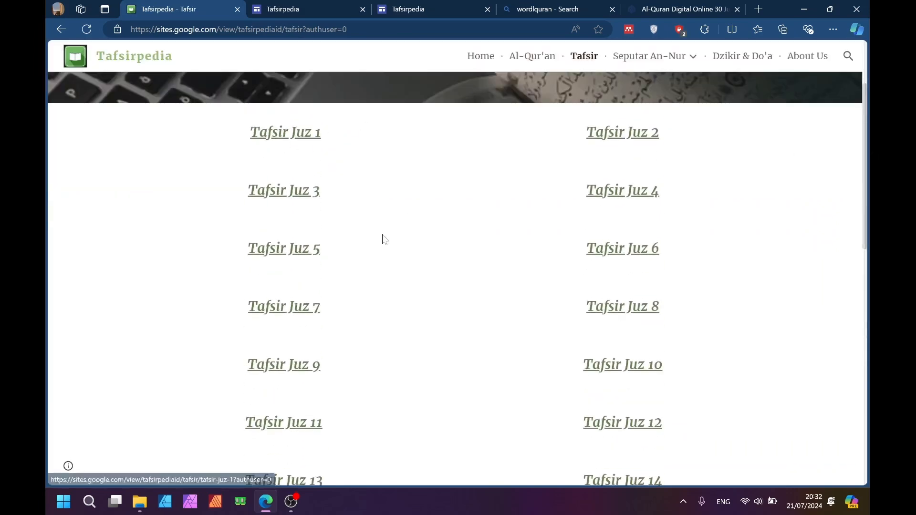
pyautogui.click(296, 136)
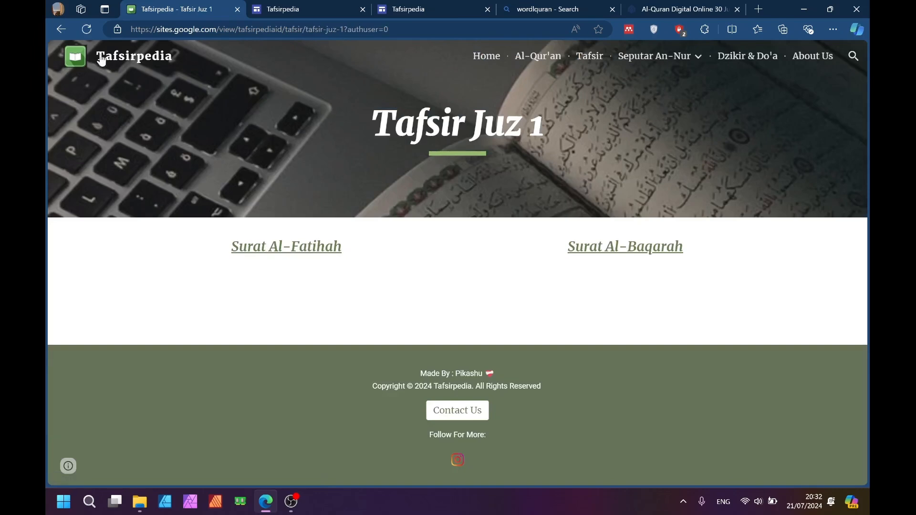
pyautogui.click(286, 249)
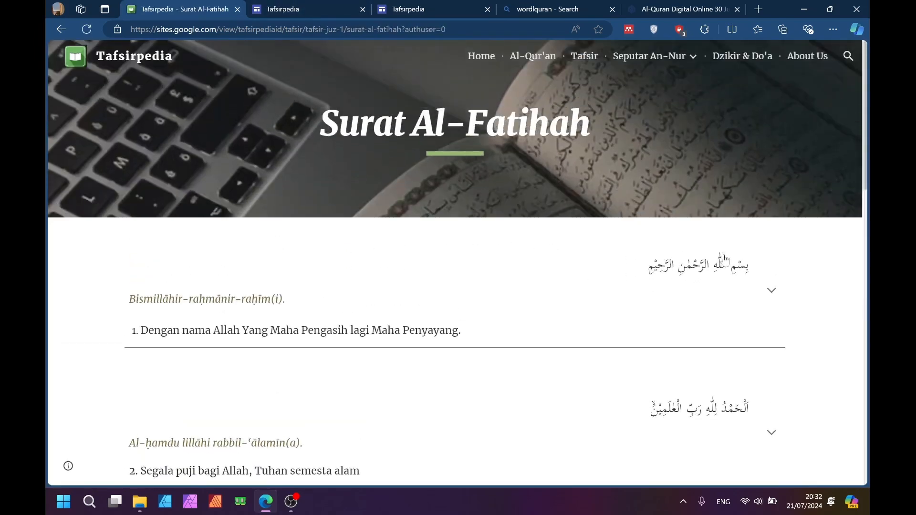
pyautogui.click(725, 264)
pyautogui.scroll(-2, 723, 284)
pyautogui.scroll(2, 725, 283)
pyautogui.click(722, 283)
# Go back to the published site's Tafsir page and compare it with the Al-Quran page in the editor
pyautogui.click(283, 7)
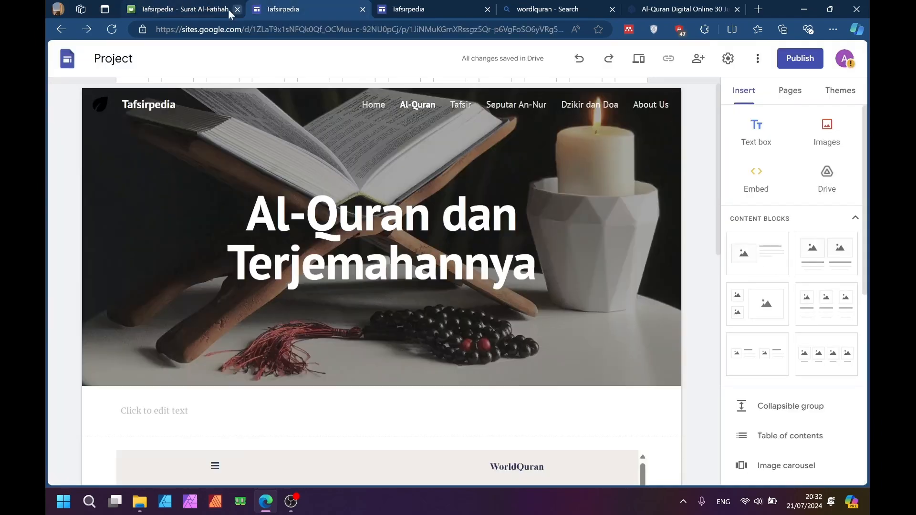
pyautogui.click(179, 7)
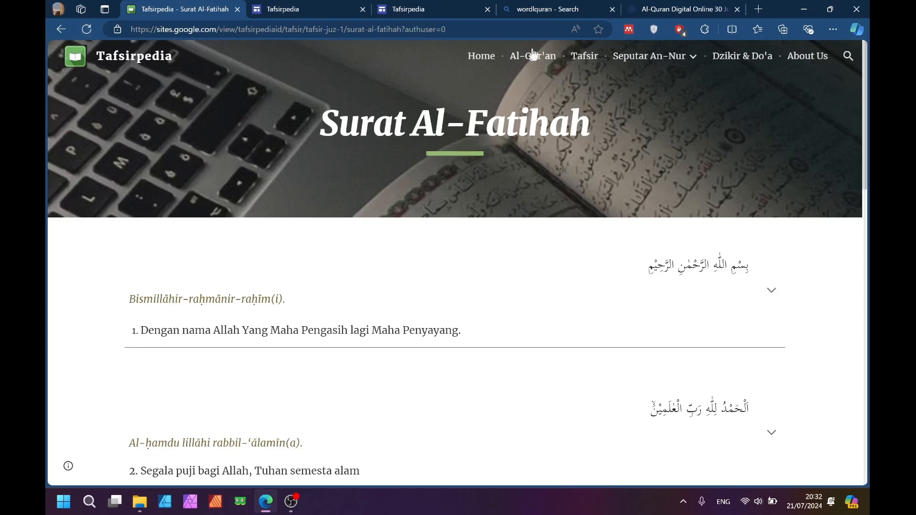
pyautogui.click(574, 58)
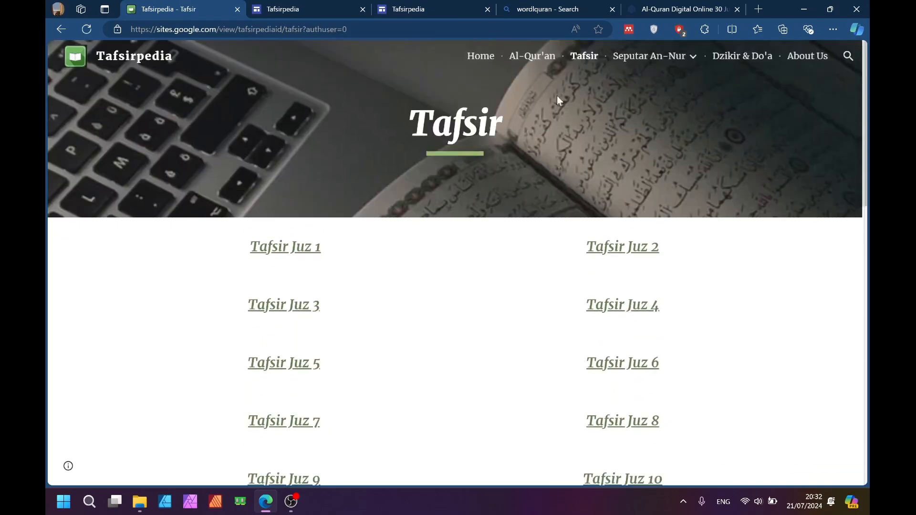
pyautogui.click(288, 8)
pyautogui.scroll(-2, 329, 191)
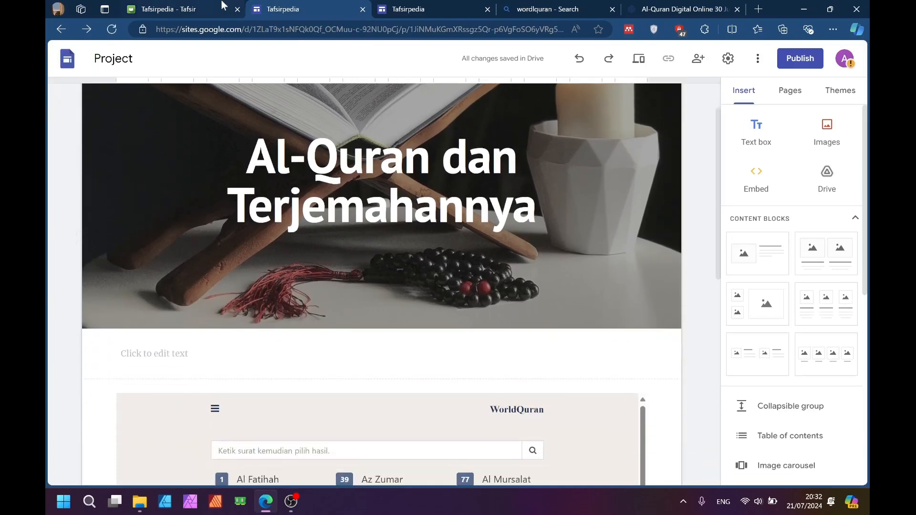
pyautogui.click(214, 9)
pyautogui.click(292, 5)
pyautogui.scroll(2, 520, 128)
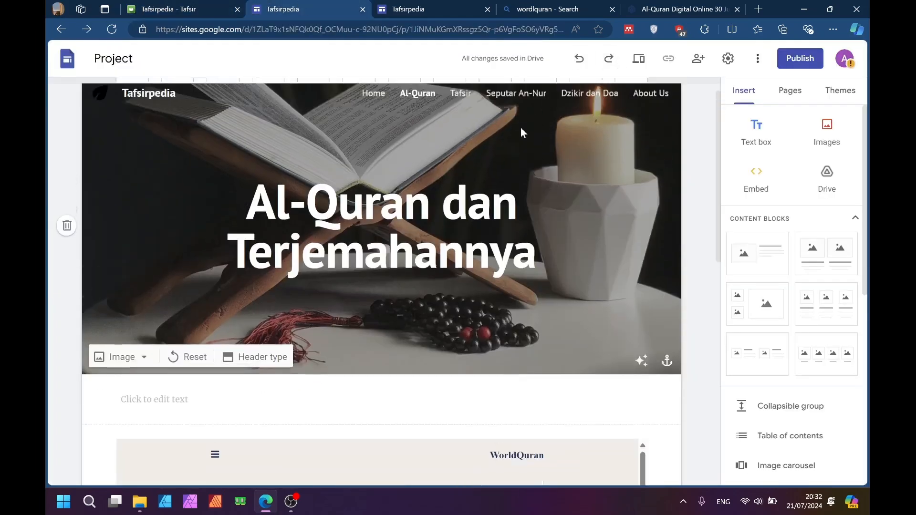
# Open the Project site's Tafsir page in the editor and compare its empty area with the published page's juz links
pyautogui.click(454, 108)
pyautogui.scroll(-5, 503, 288)
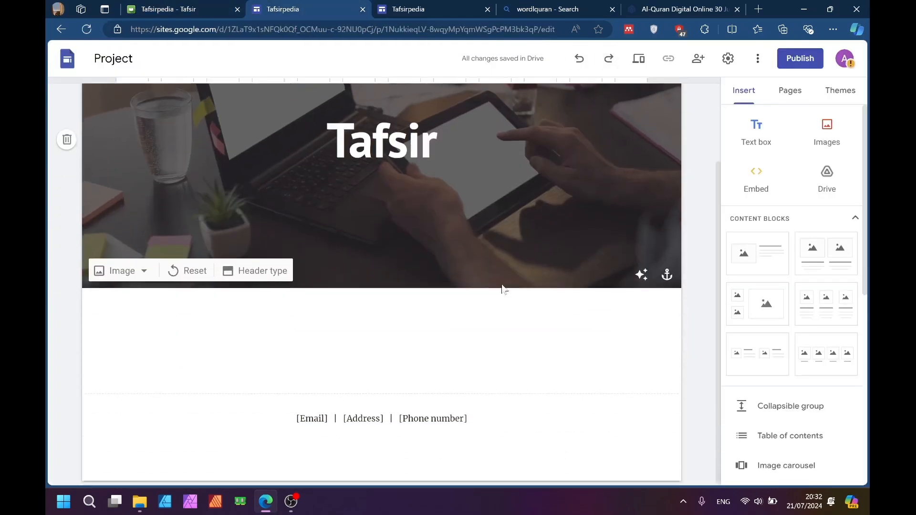
pyautogui.scroll(5, 503, 288)
pyautogui.click(181, 6)
pyautogui.scroll(-2, 385, 296)
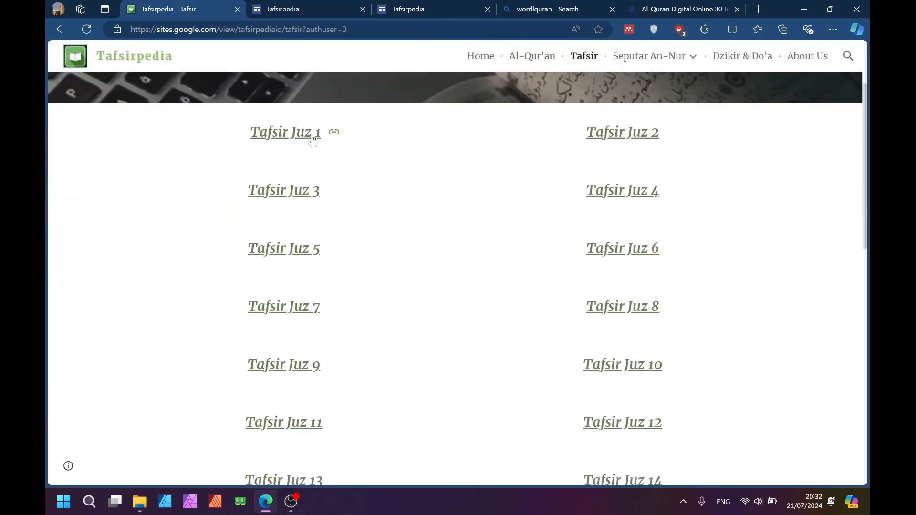
# Add a subpage named "tafsir juz 1" under the Tafsir page of the Project site
pyautogui.click(429, 6)
pyautogui.click(296, 6)
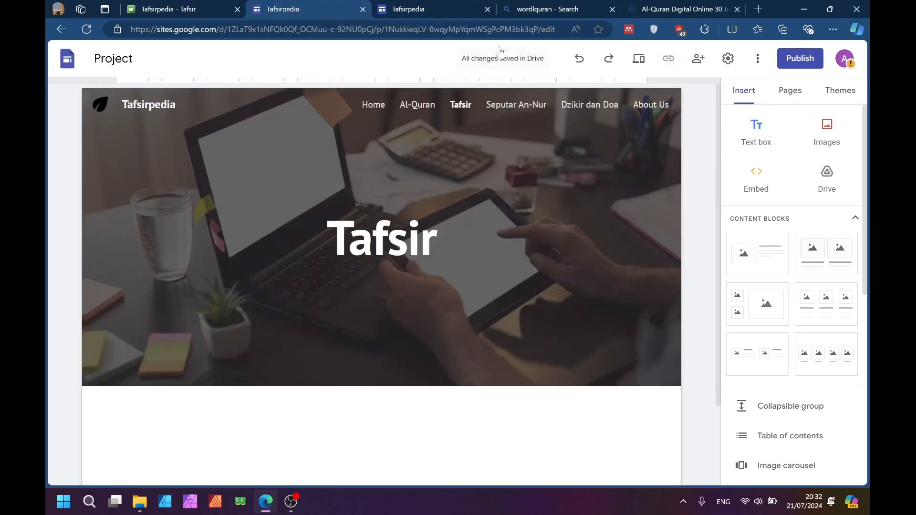
pyautogui.click(791, 91)
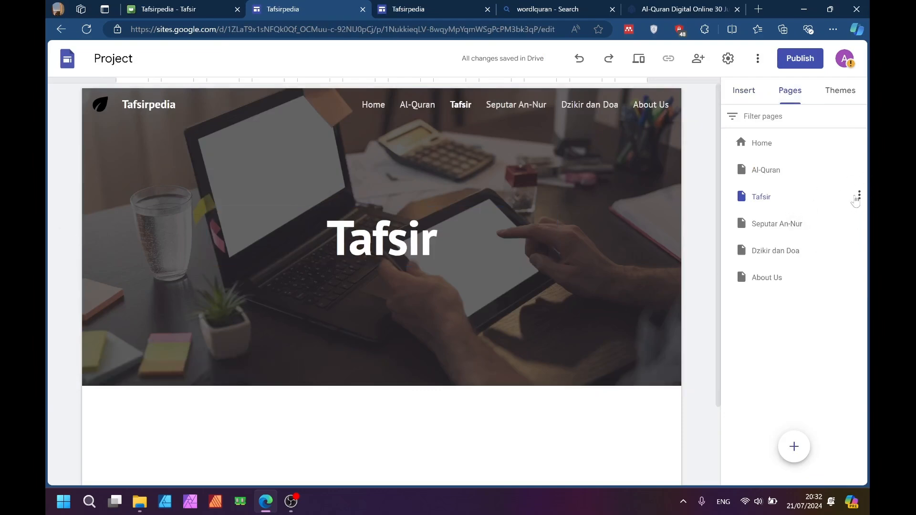
pyautogui.click(859, 197)
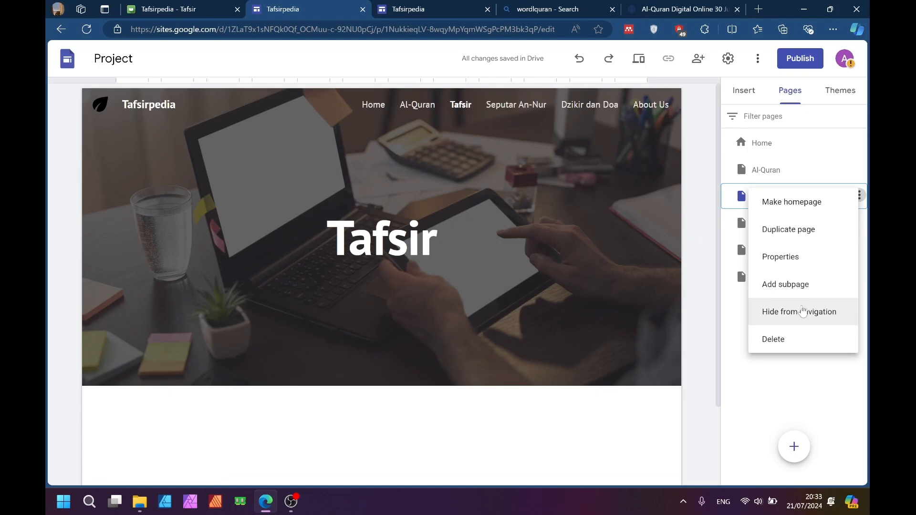
pyautogui.click(801, 296)
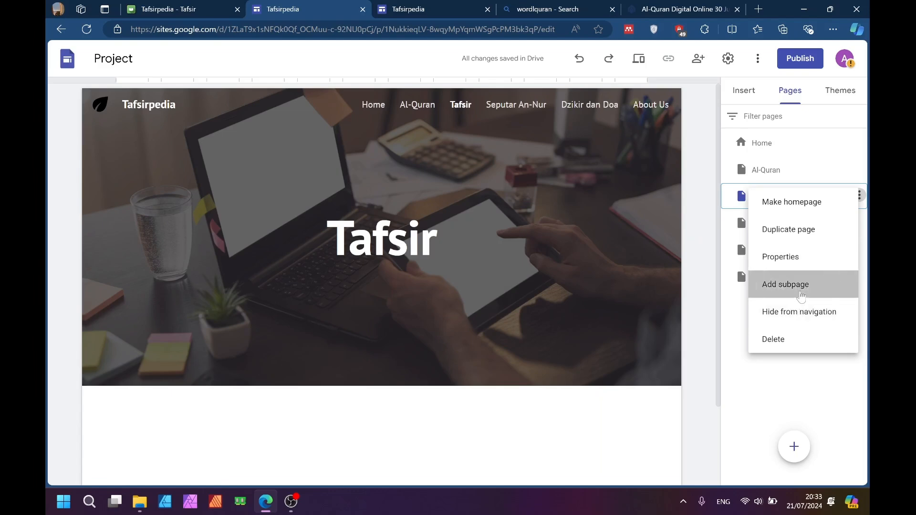
pyautogui.moveTo(801, 293); pyautogui.dragTo(818, 289)
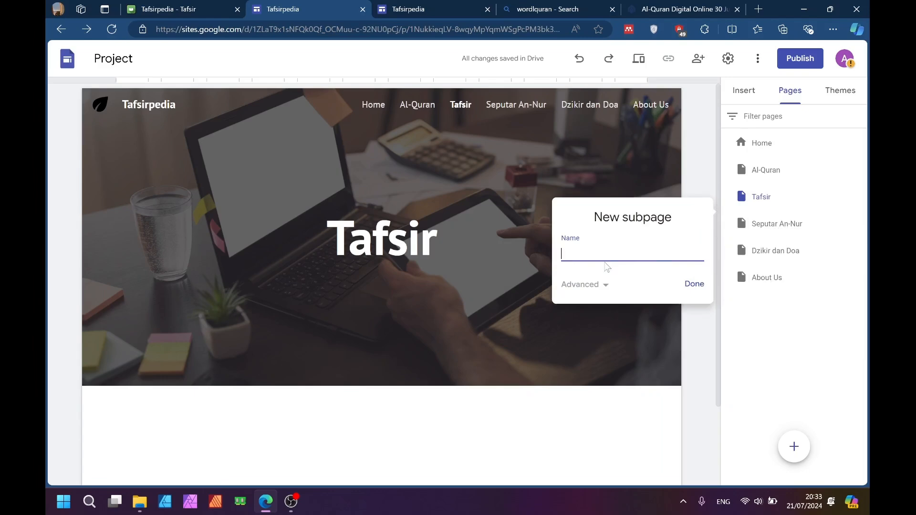
pyautogui.write('tafs')
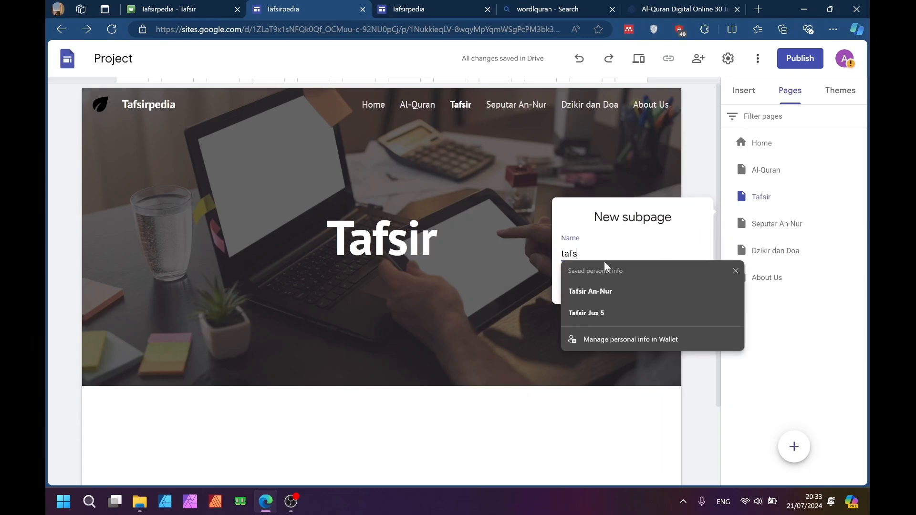
pyautogui.write('ir j')
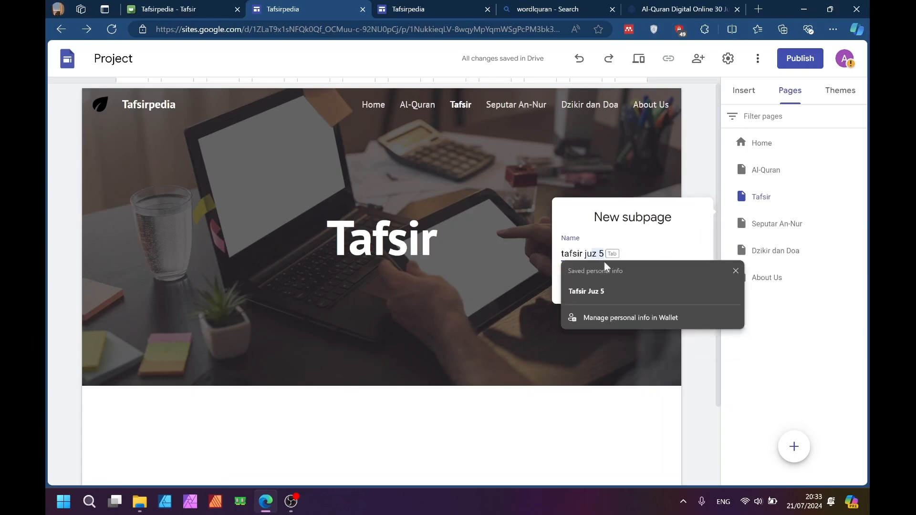
pyautogui.write('uz 1')
pyautogui.press('Return')
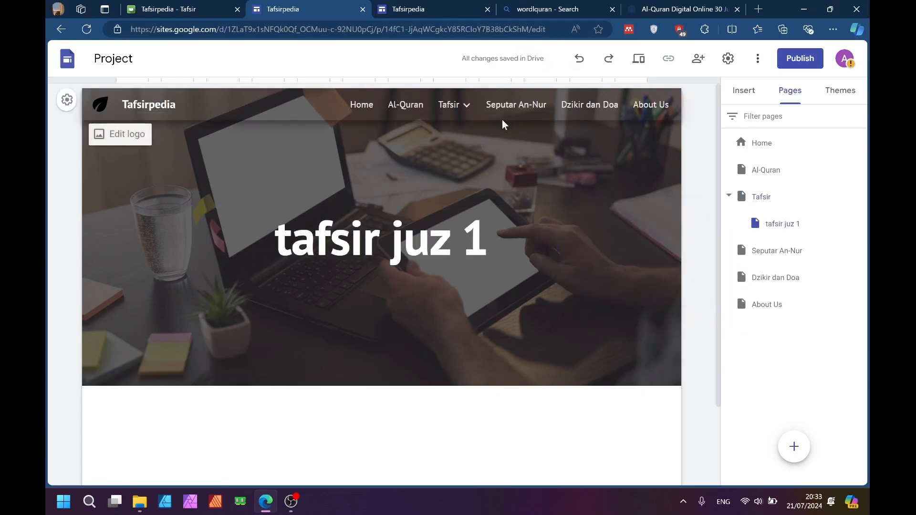
# Review the new tafsir juz 1 page and compare it with the published site's Tafsir Juz 1 and Surat Al-Fatihah pages
pyautogui.moveTo(471, 111)
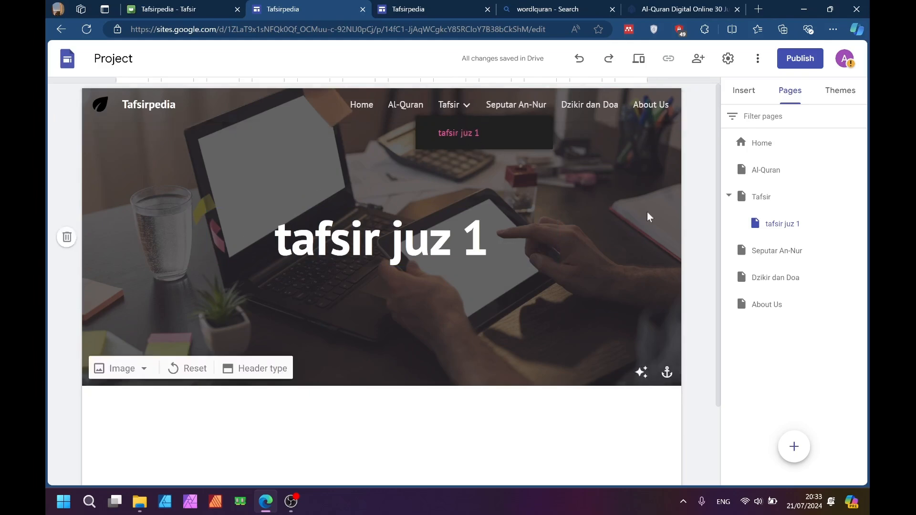
pyautogui.scroll(-1, 550, 280)
pyautogui.scroll(-2, 413, 319)
pyautogui.scroll(1, 342, 368)
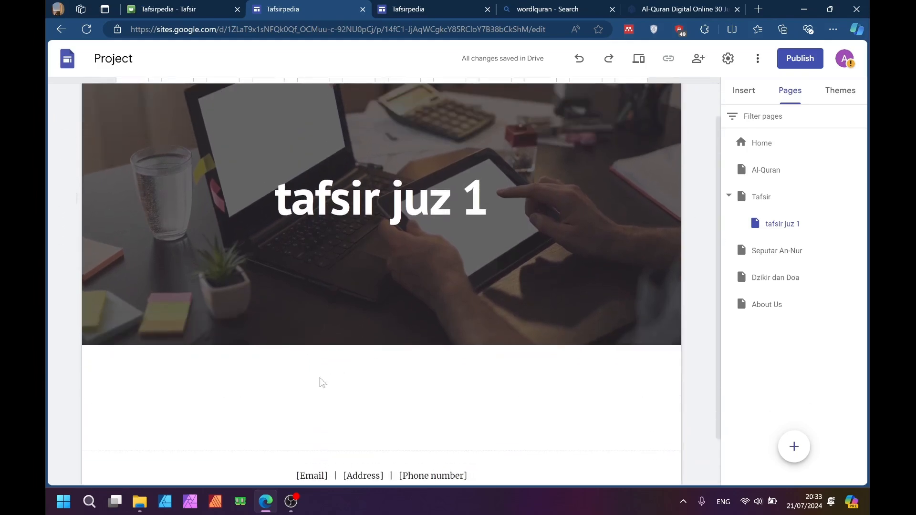
pyautogui.scroll(-1, 319, 380)
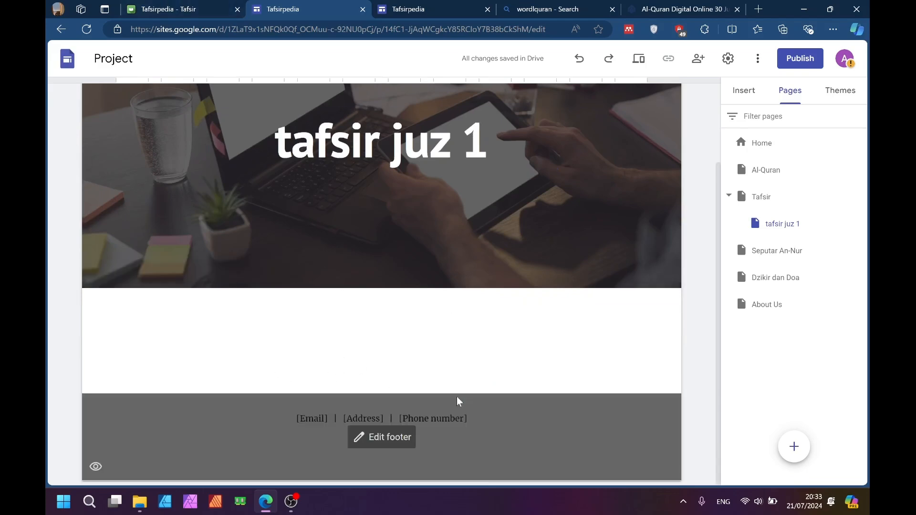
pyautogui.click(150, 4)
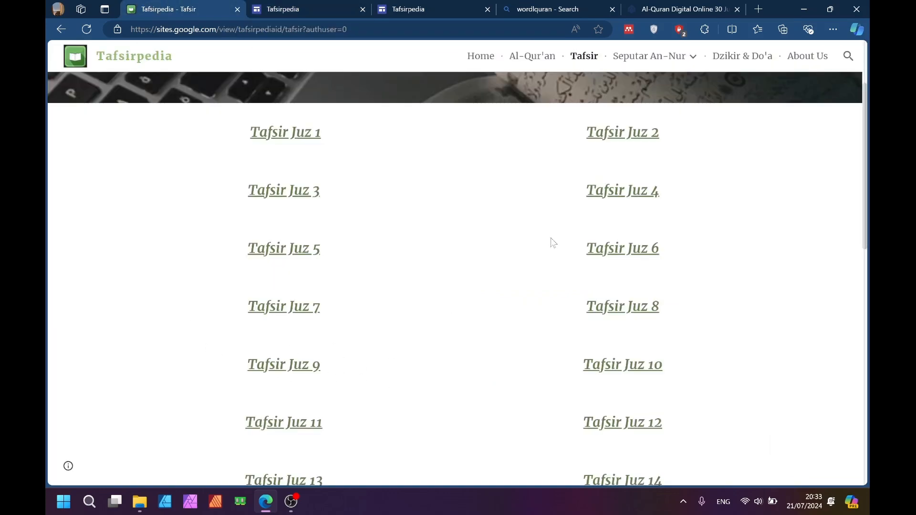
pyautogui.scroll(2, 420, 250)
pyautogui.scroll(-1, 372, 254)
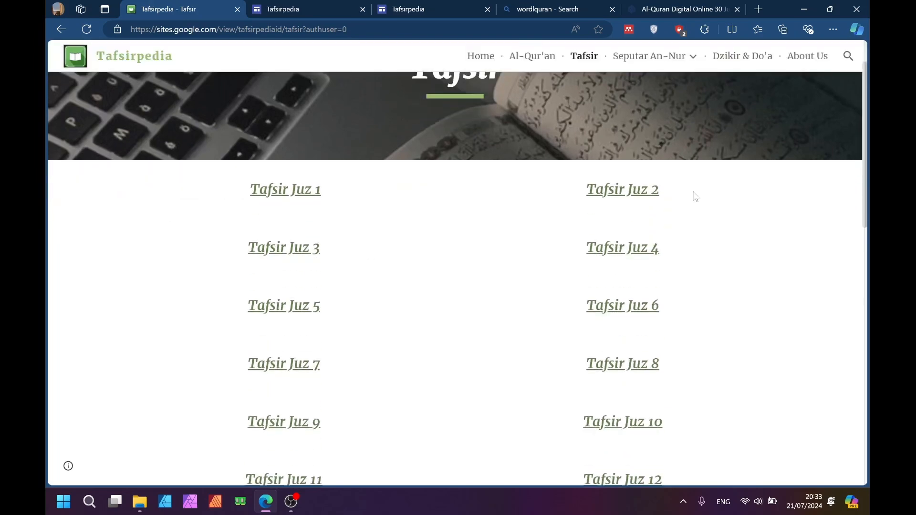
pyautogui.click(304, 195)
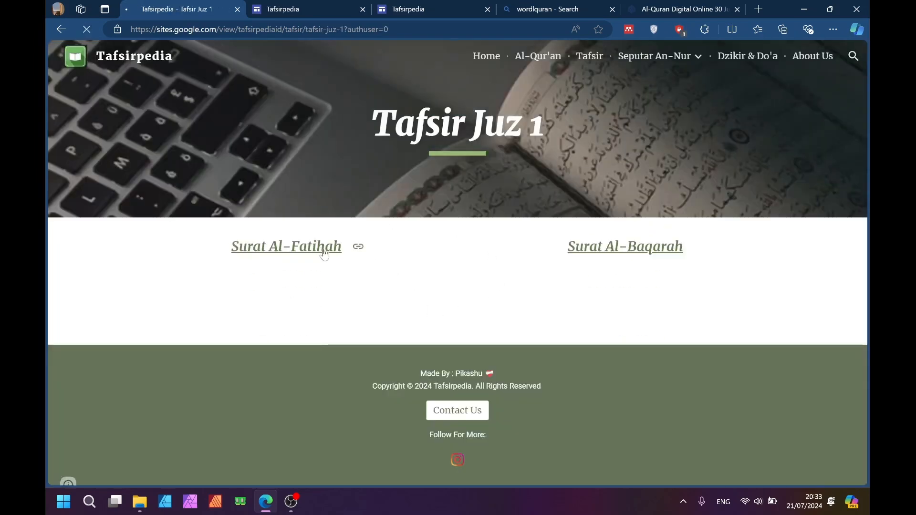
pyautogui.click(320, 249)
pyautogui.scroll(-2, 424, 279)
pyautogui.scroll(2, 659, 267)
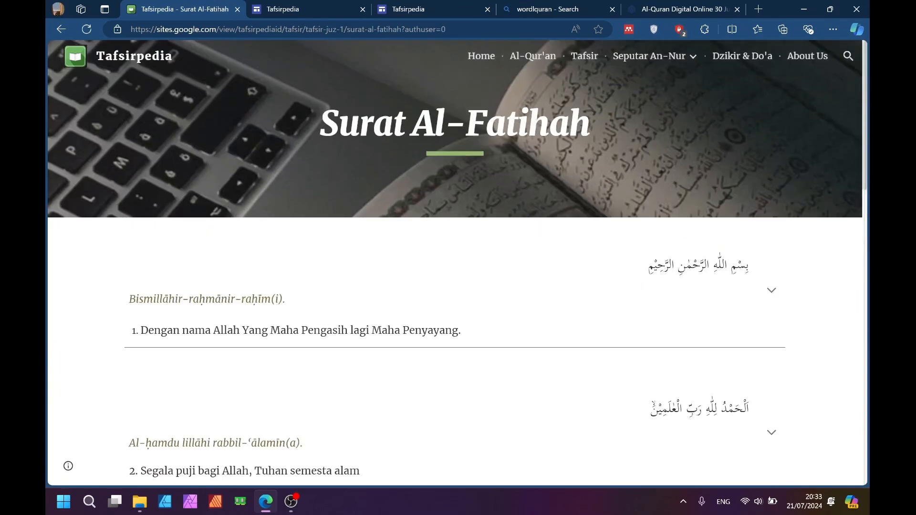
# Return to the Project editor and insert an empty text box below the header of the tafsir juz 1 page
pyautogui.click(250, 9)
pyautogui.scroll(3, 536, 131)
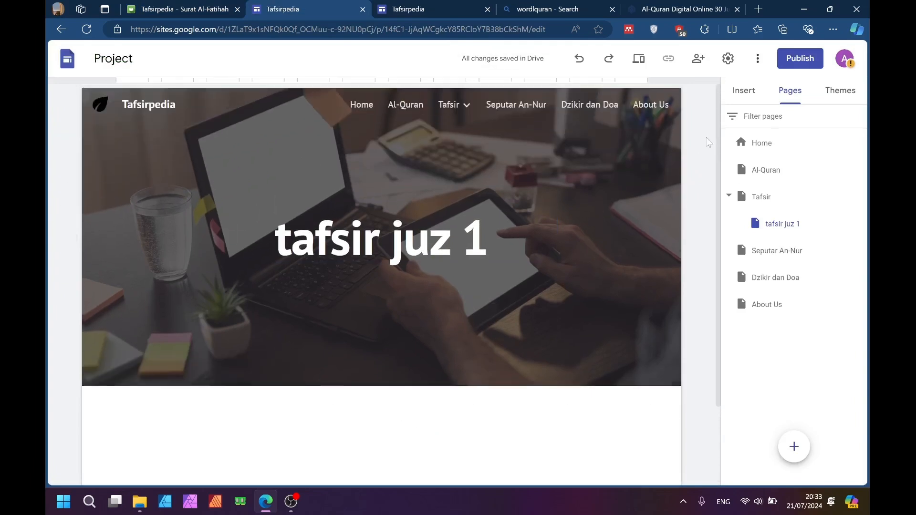
pyautogui.click(744, 91)
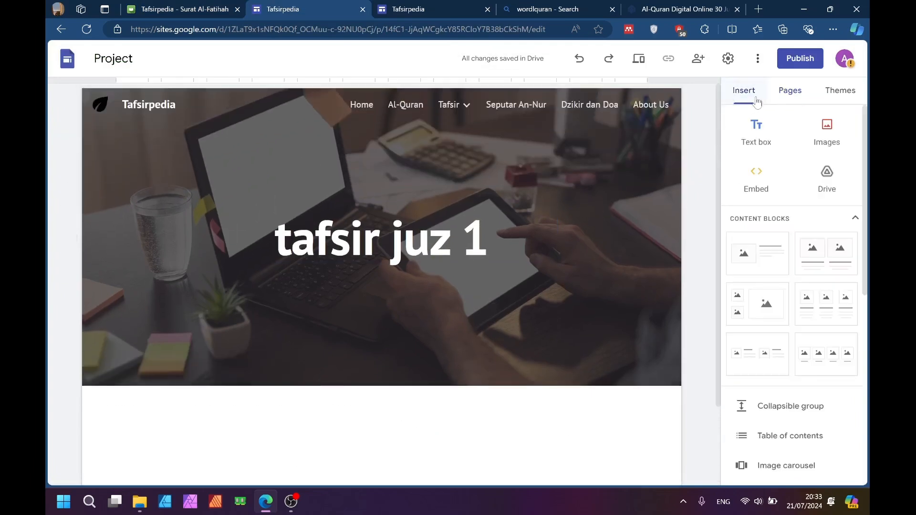
pyautogui.click(763, 139)
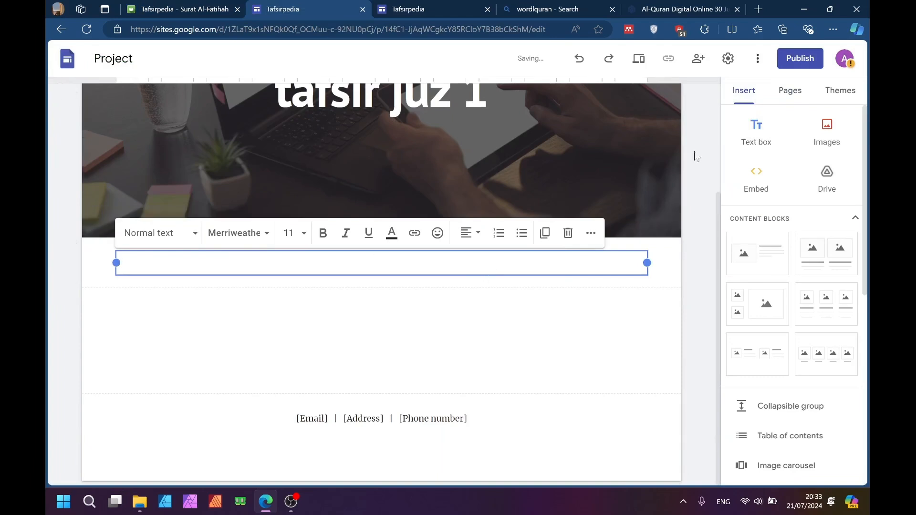
pyautogui.scroll(1, 716, 157)
pyautogui.click(496, 370)
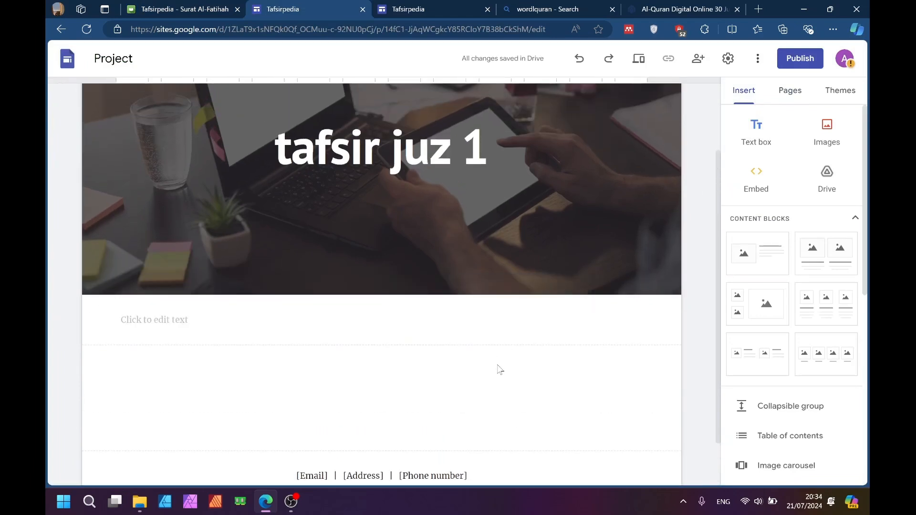
pyautogui.scroll(1, 696, 177)
pyautogui.scroll(2, 696, 177)
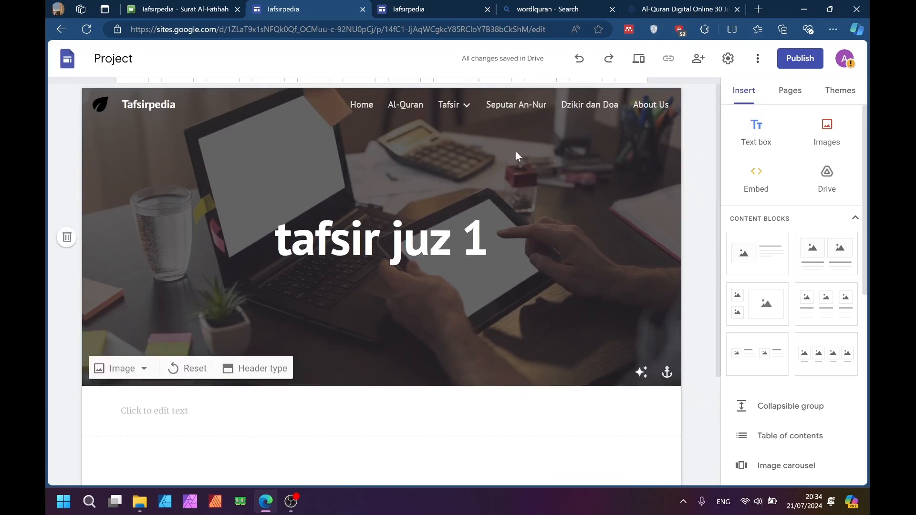
# Open the Tafsir page and hide its tafsir juz 1 subpage from the site navigation
pyautogui.moveTo(469, 109)
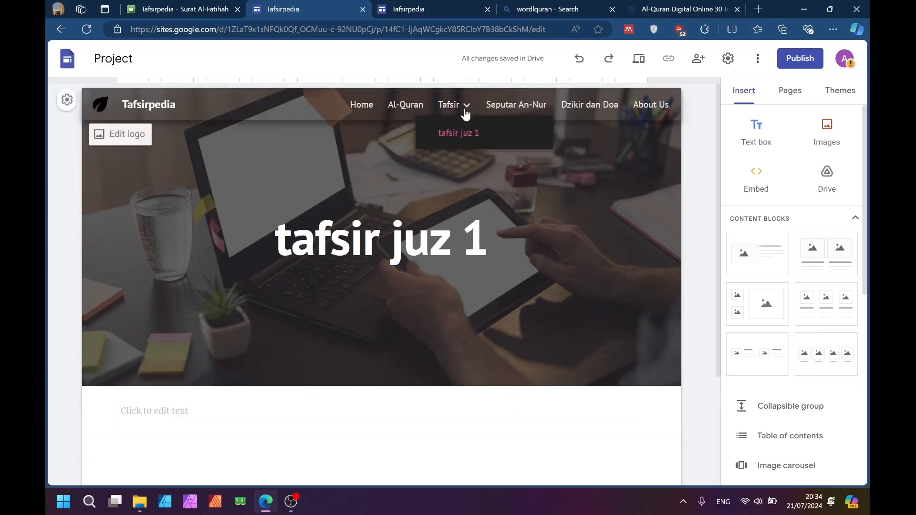
pyautogui.scroll(-2, 474, 216)
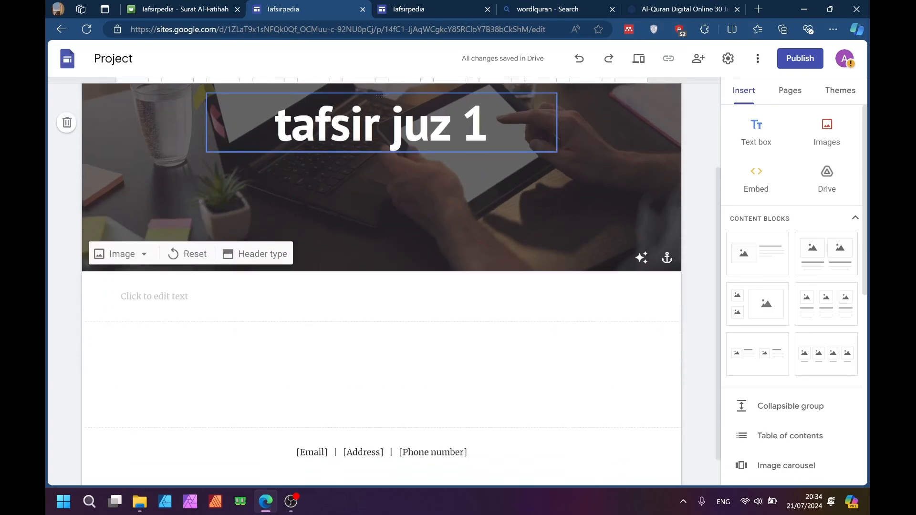
pyautogui.scroll(1, 474, 216)
pyautogui.scroll(1, 520, 128)
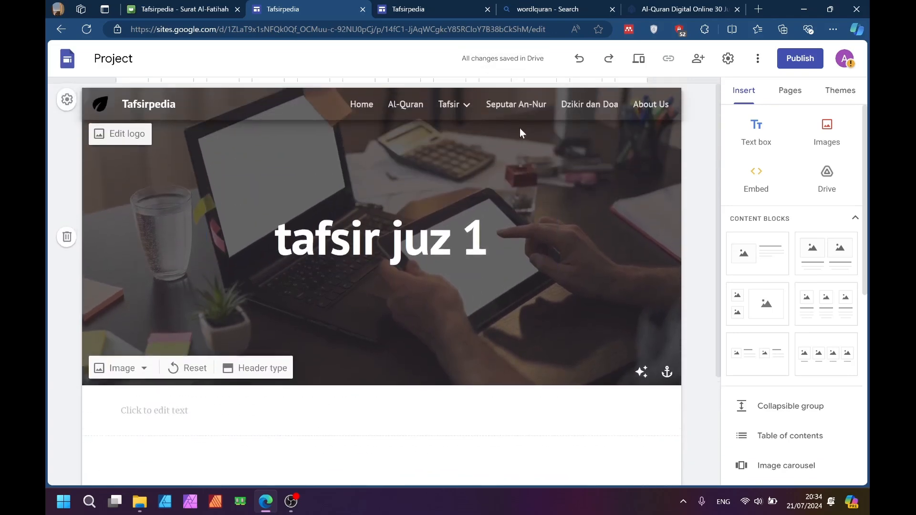
pyautogui.click(444, 105)
pyautogui.moveTo(442, 112)
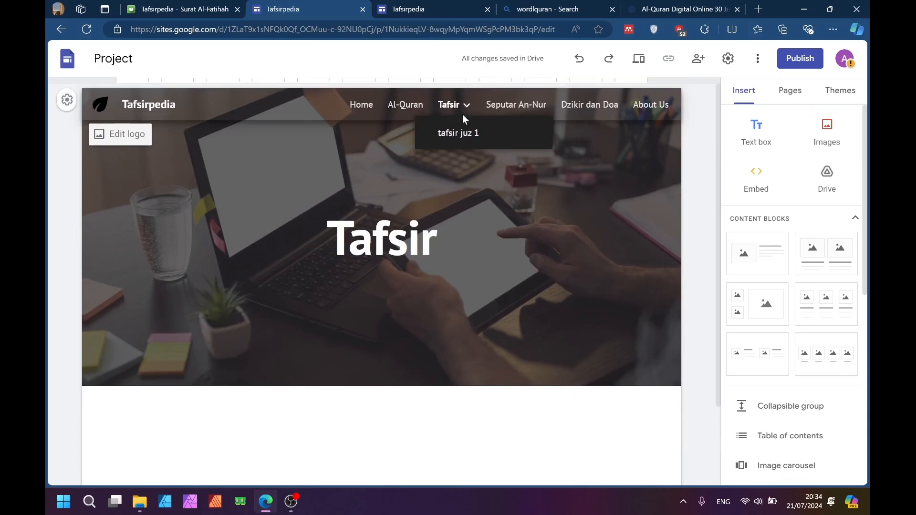
pyautogui.scroll(-2, 775, 203)
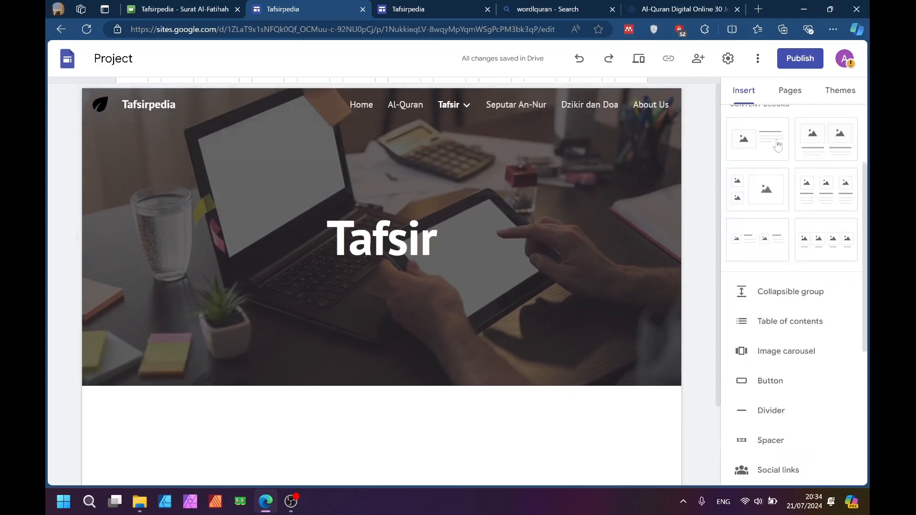
pyautogui.scroll(2, 792, 200)
pyautogui.click(791, 91)
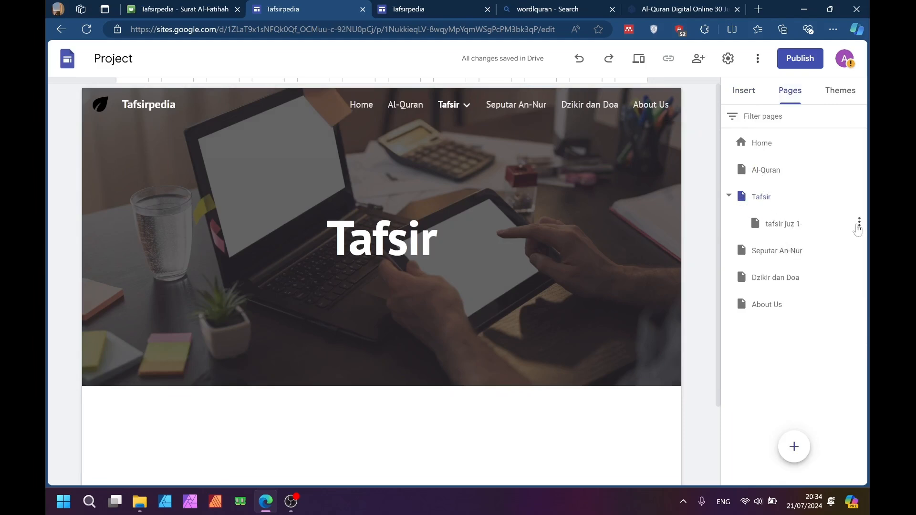
pyautogui.click(858, 225)
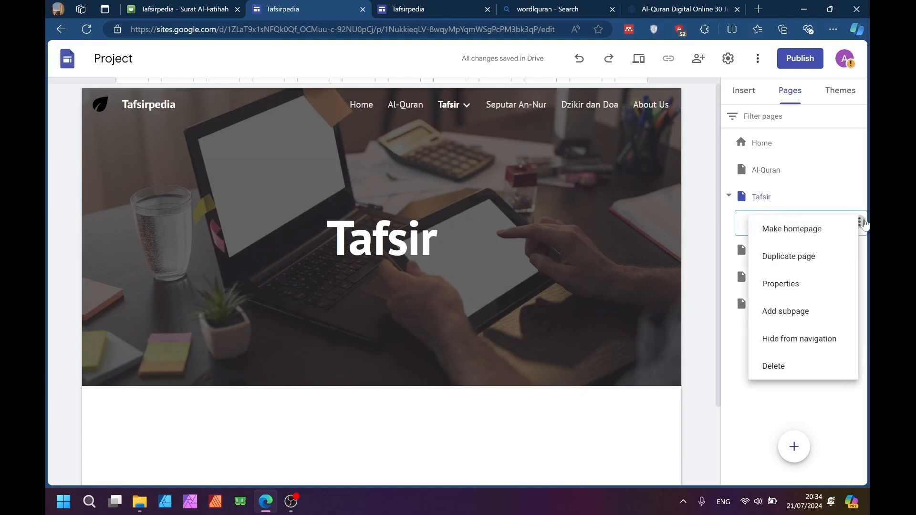
pyautogui.click(818, 344)
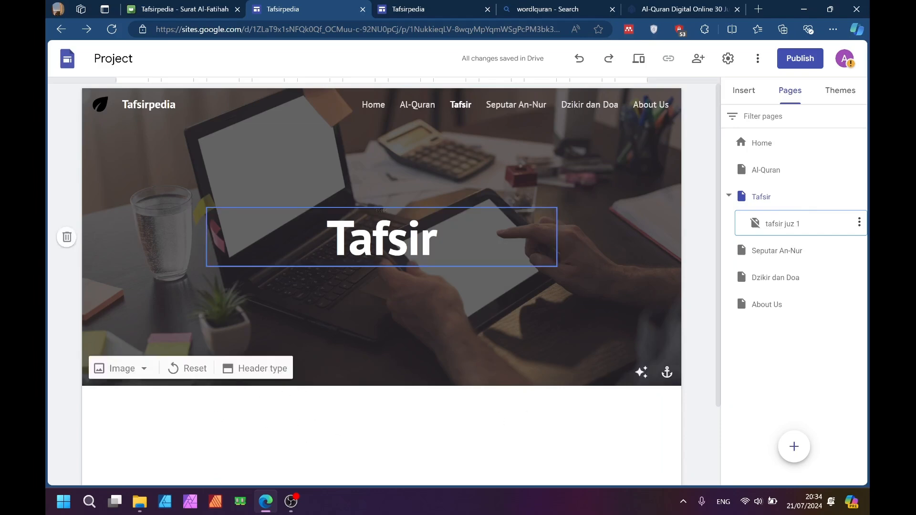
# Insert a text box on the Tafsir page containing a link to the site's tafsir juz 1 page
pyautogui.click(742, 102)
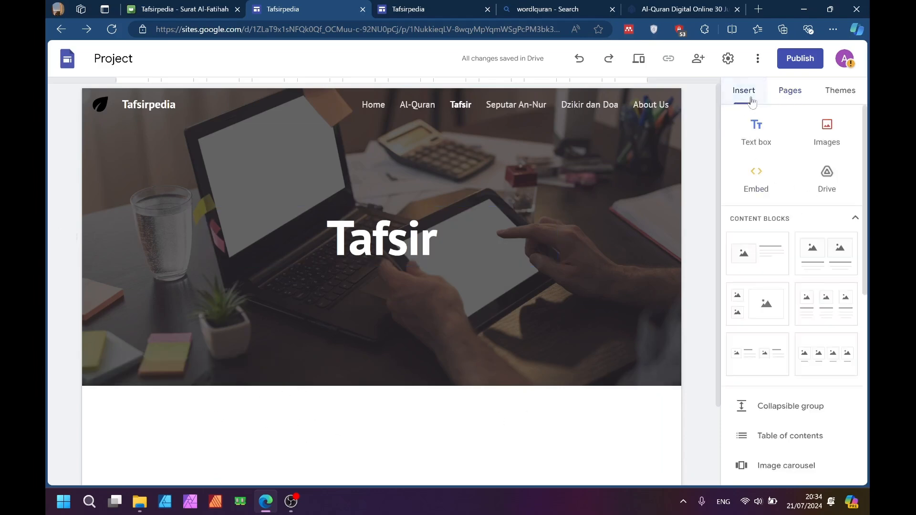
pyautogui.click(768, 138)
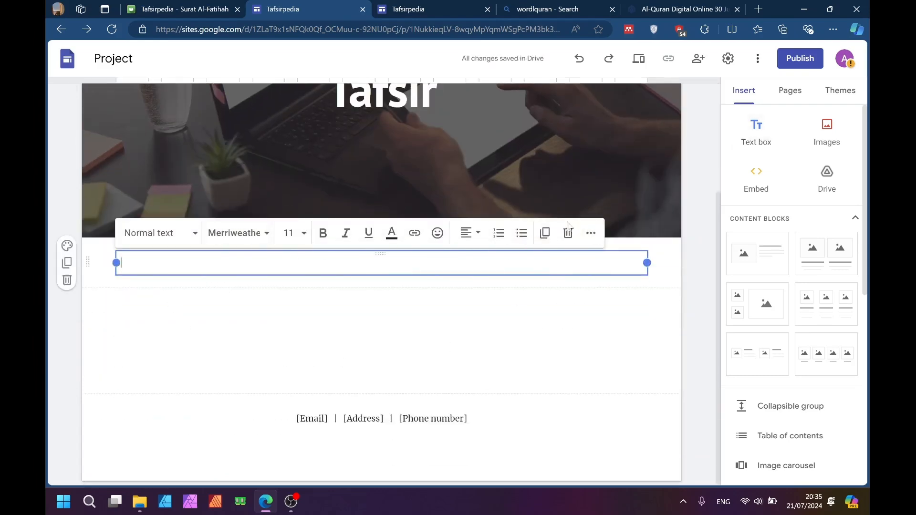
pyautogui.click(415, 233)
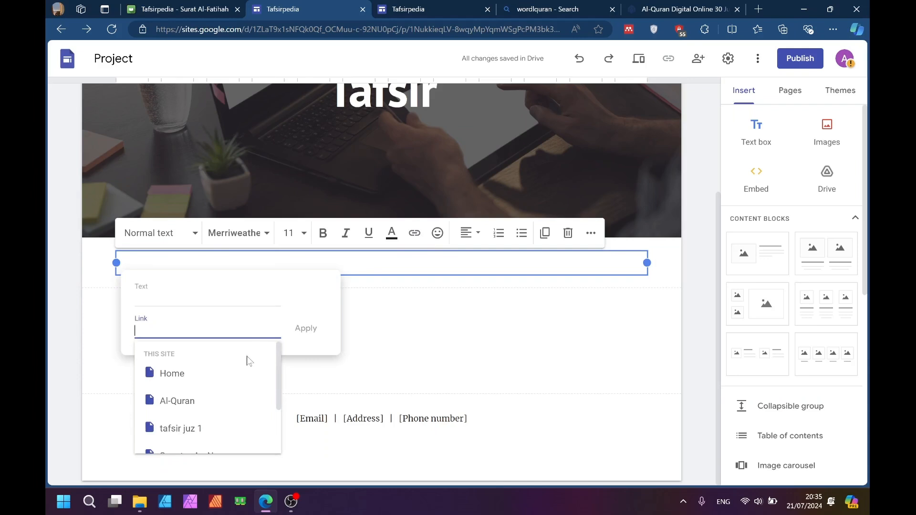
pyautogui.scroll(-2, 204, 384)
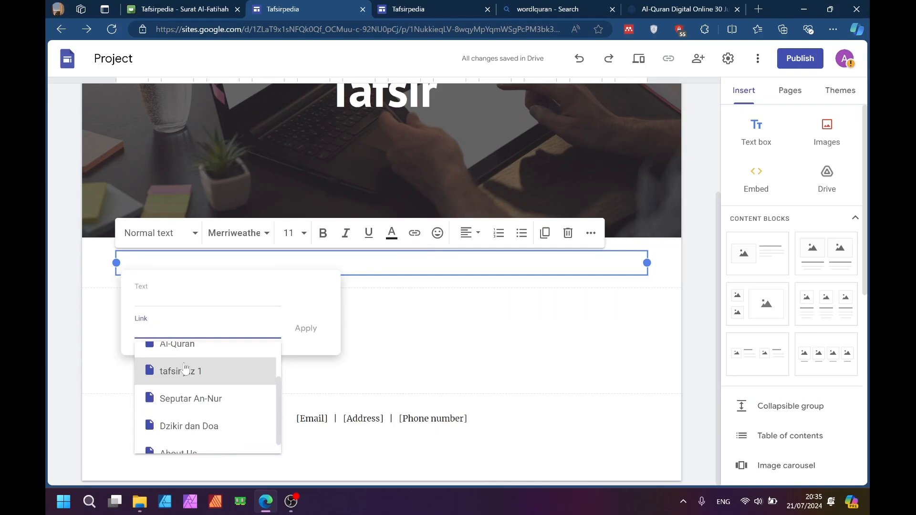
pyautogui.click(198, 372)
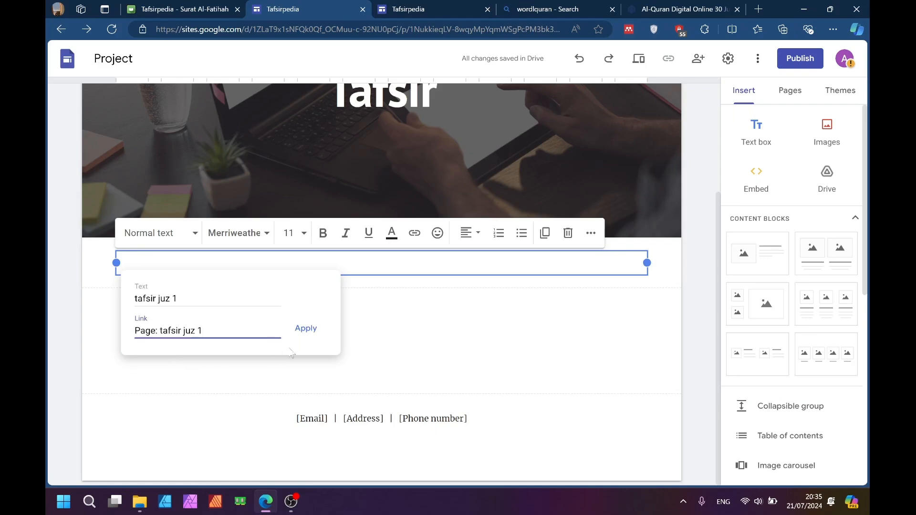
pyautogui.click(306, 329)
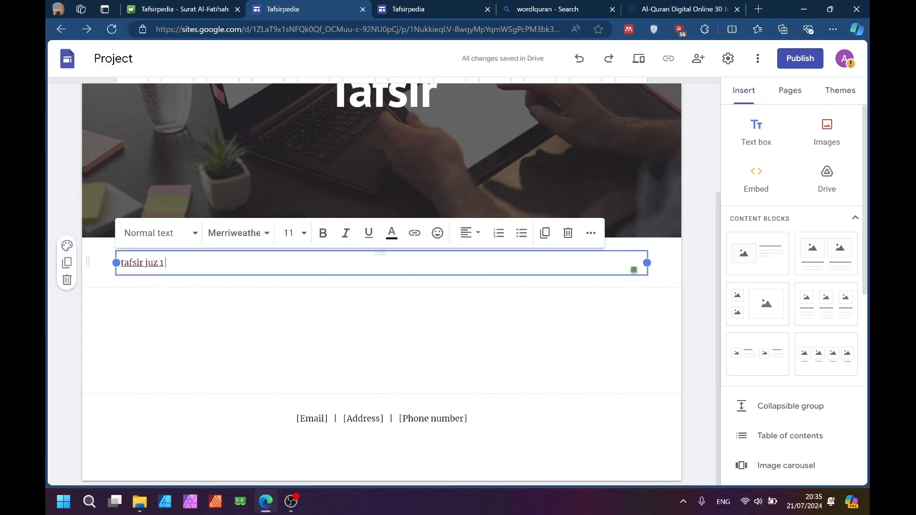
# Set the font size of the tafsir juz 1 link text to 12
pyautogui.moveTo(166, 263); pyautogui.dragTo(129, 263)
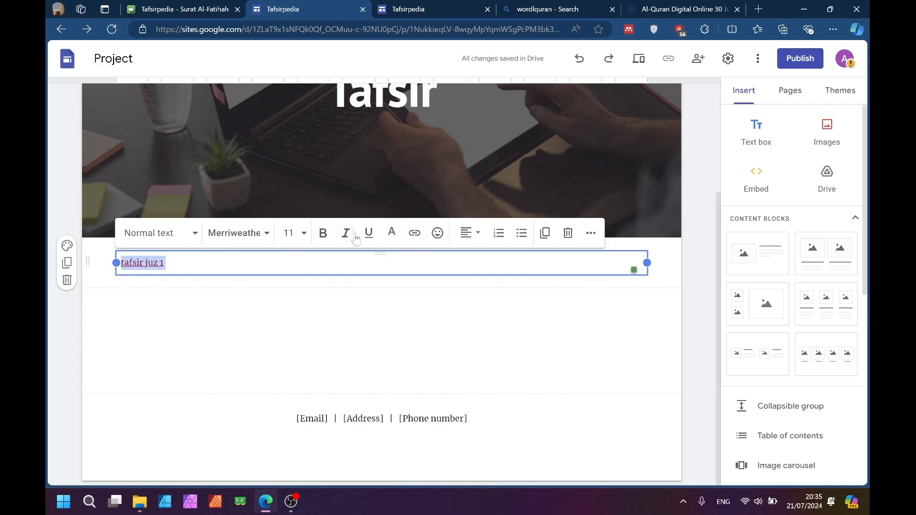
pyautogui.hotkey('ctrl', 'b')
pyautogui.hotkey('ctrl', 'b')
pyautogui.click(300, 237)
pyautogui.click(287, 321)
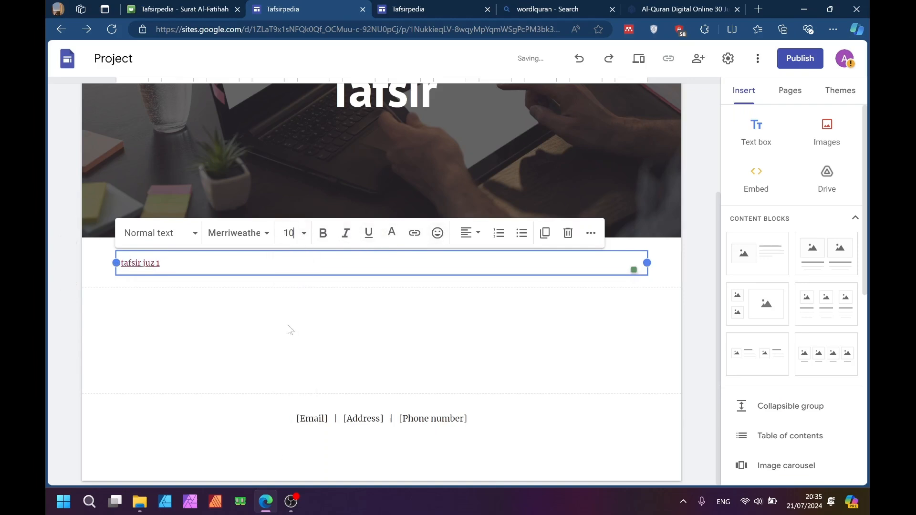
pyautogui.click(296, 235)
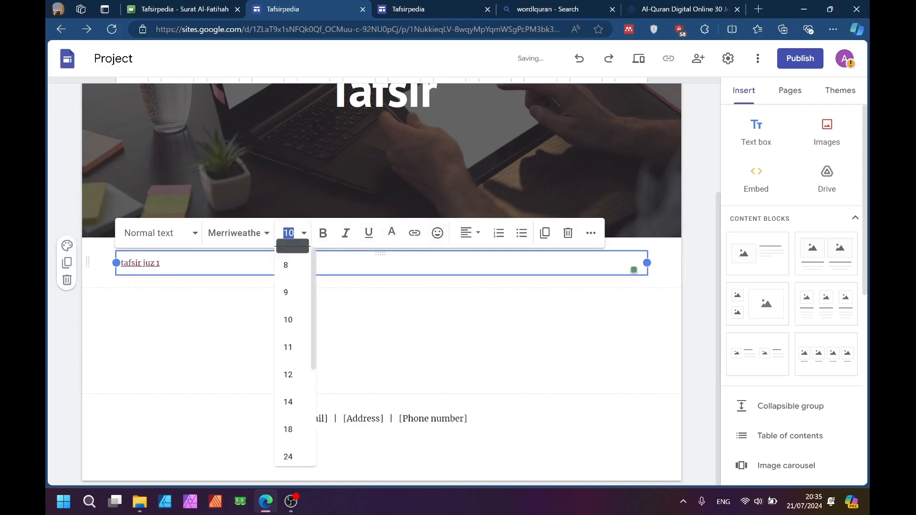
pyautogui.click(288, 374)
pyautogui.scroll(1, 236, 318)
pyautogui.click(249, 357)
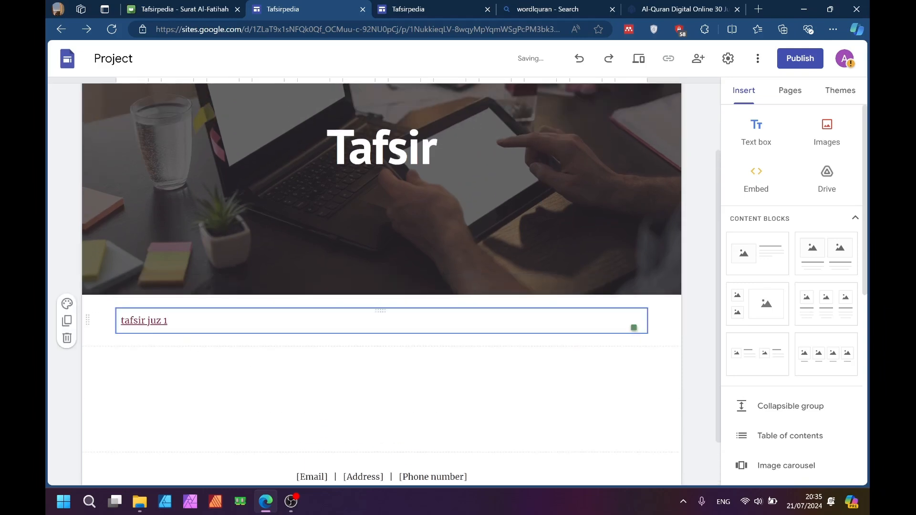
# Preview the Tafsir page with its tafsir juz 1 link
pyautogui.click(640, 59)
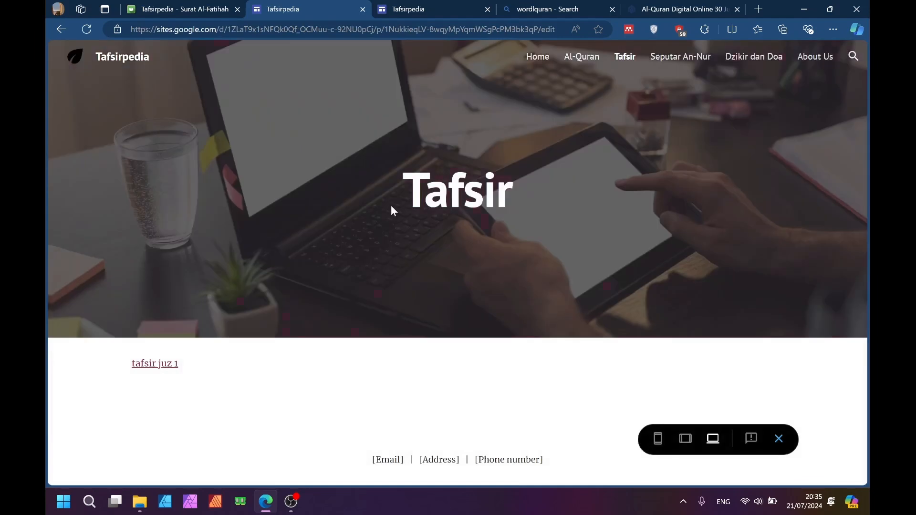
# Test the tafsir juz 1 link on the Tafsir page in the site preview and exit the preview
pyautogui.click(152, 364)
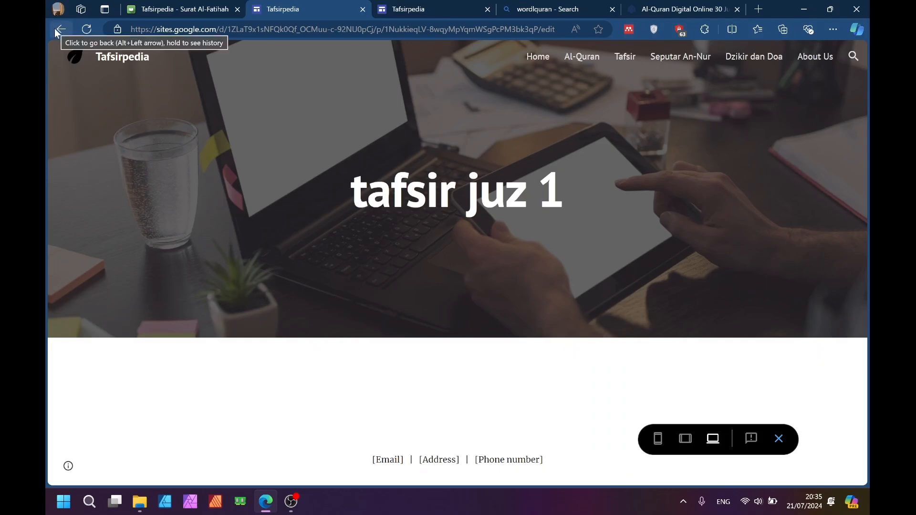
pyautogui.click(778, 439)
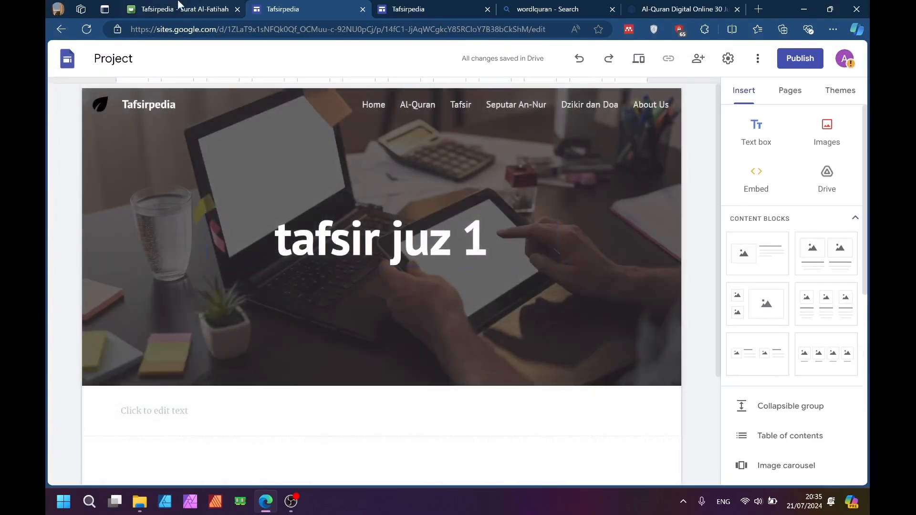
# Examine the list of juz links on the Tafsir page of the published Tafsirpedia reference site
pyautogui.click(179, 6)
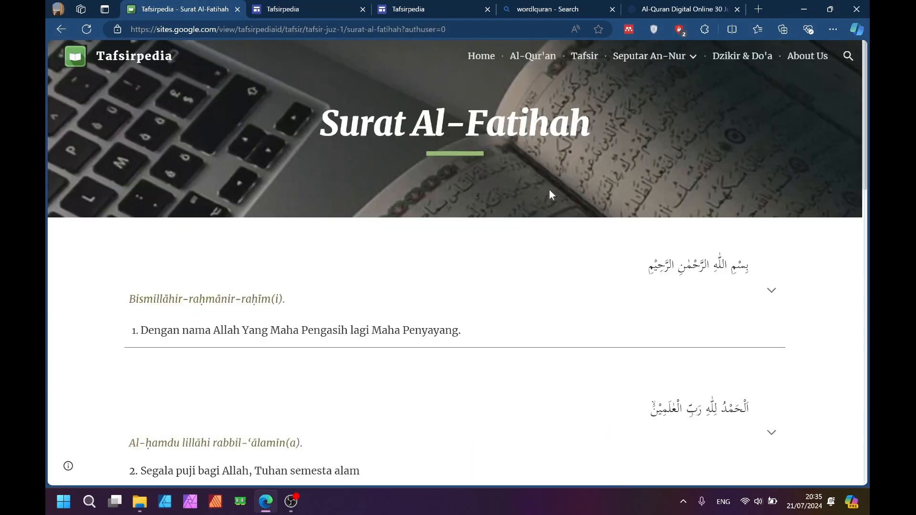
pyautogui.scroll(-6, 549, 194)
pyautogui.scroll(6, 569, 249)
pyautogui.click(598, 62)
pyautogui.scroll(-10, 573, 334)
pyautogui.scroll(-2, 568, 340)
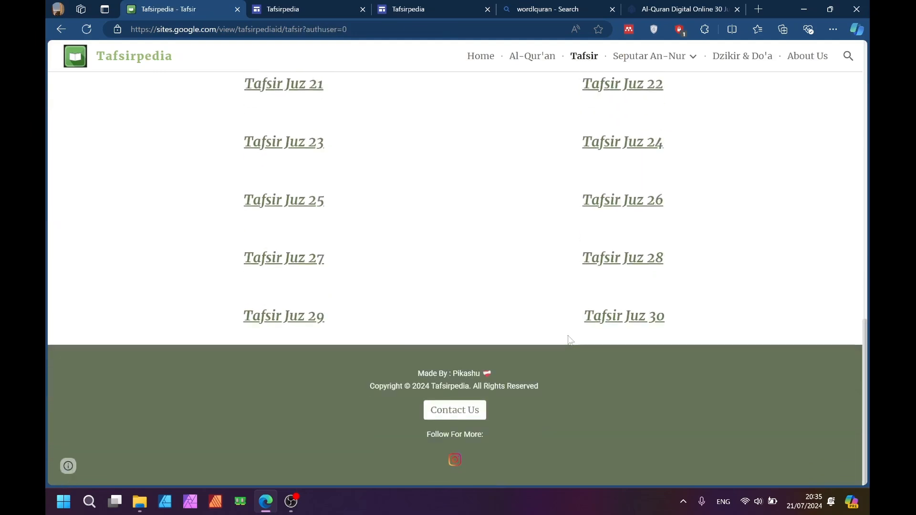
pyautogui.scroll(13, 568, 340)
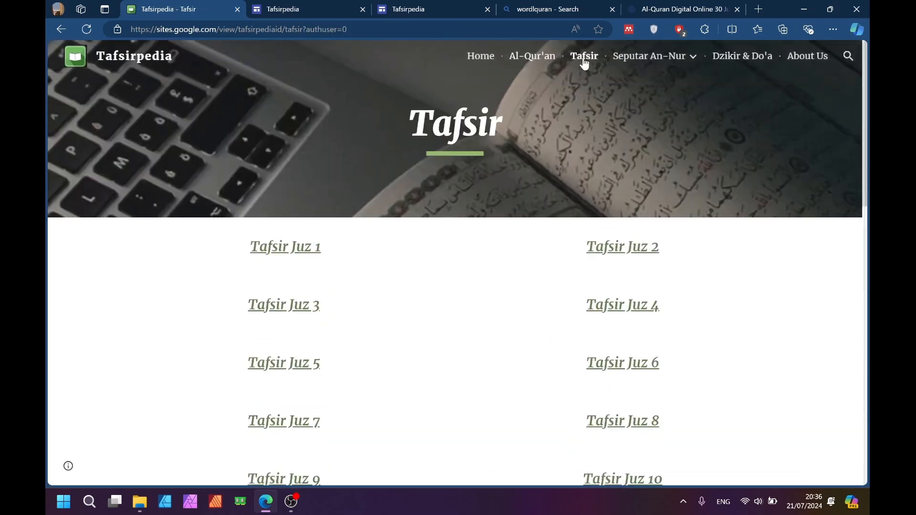
# Return to the site editor and review the layout of the Tafsir page
pyautogui.moveTo(306, 6)
pyautogui.click(310, 7)
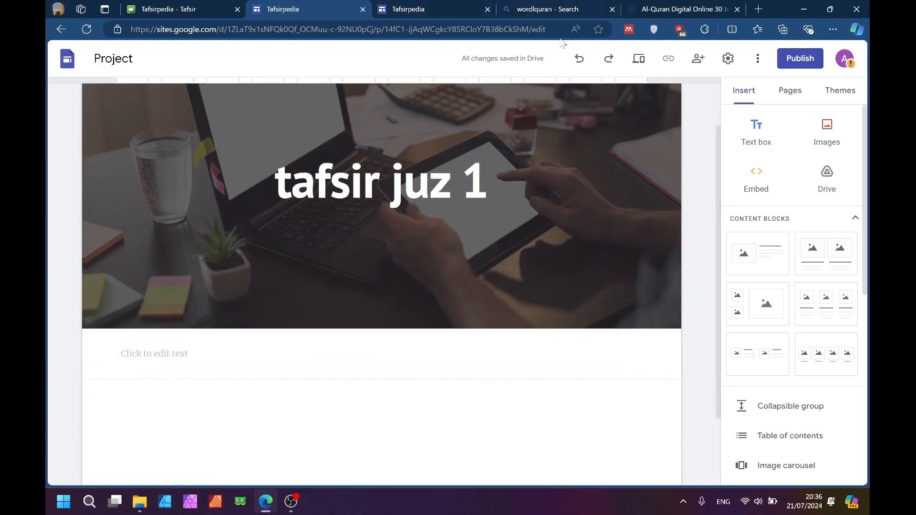
pyautogui.scroll(1, 598, 96)
pyautogui.click(461, 106)
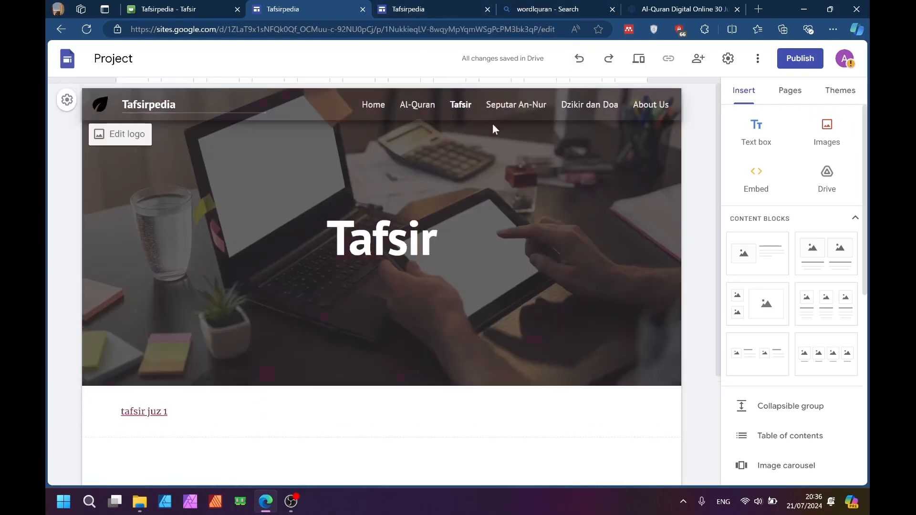
pyautogui.scroll(-3, 402, 364)
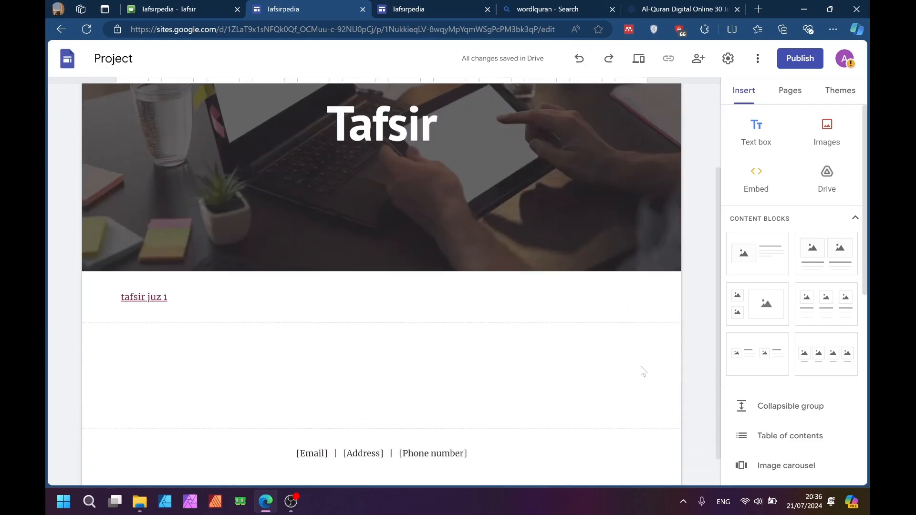
pyautogui.scroll(3, 439, 360)
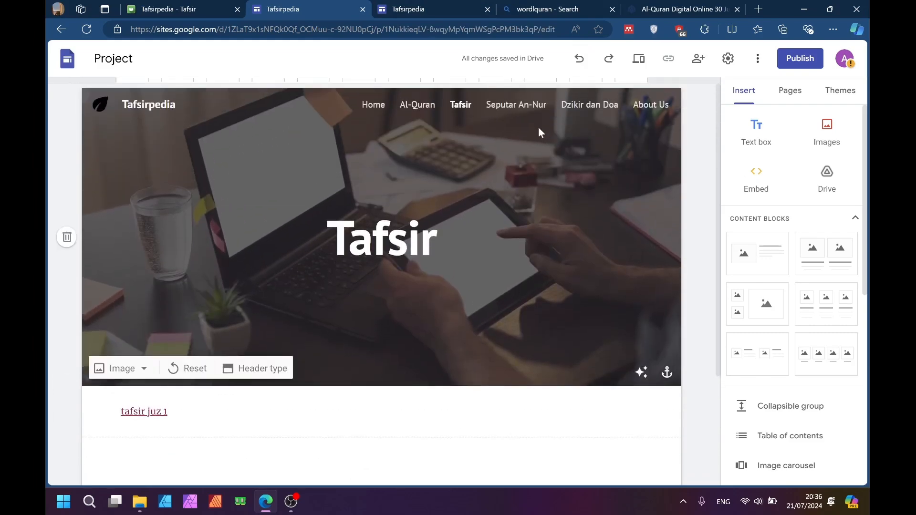
# Examine the Seputar An-Nur submenu and page content on the published Tafsirpedia reference site
pyautogui.click(186, 10)
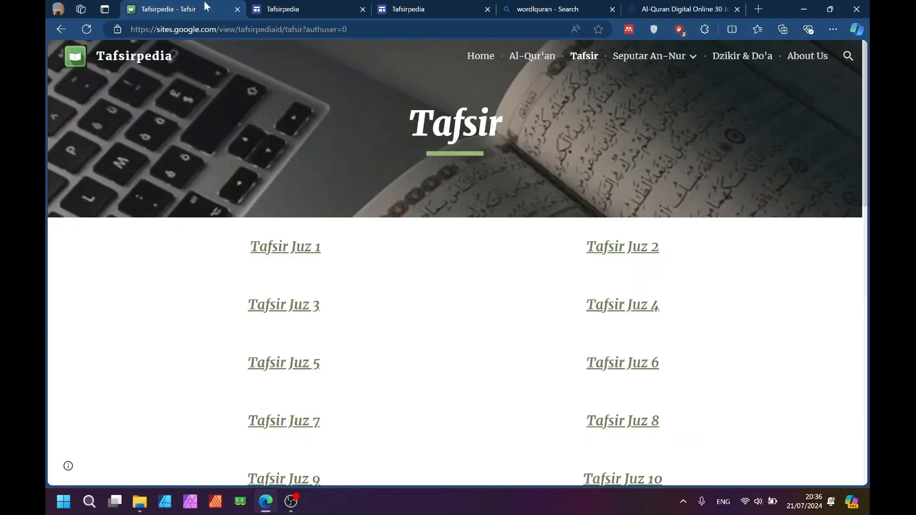
pyautogui.moveTo(693, 56)
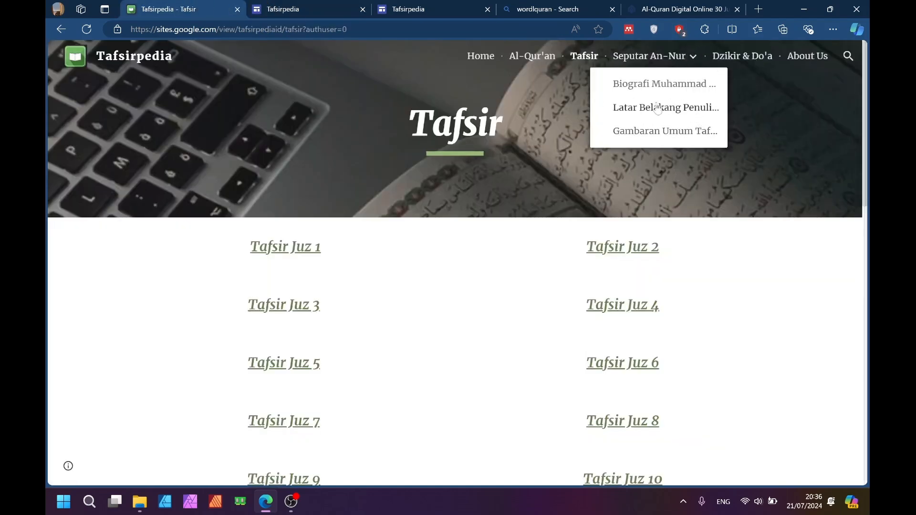
pyautogui.moveTo(651, 60)
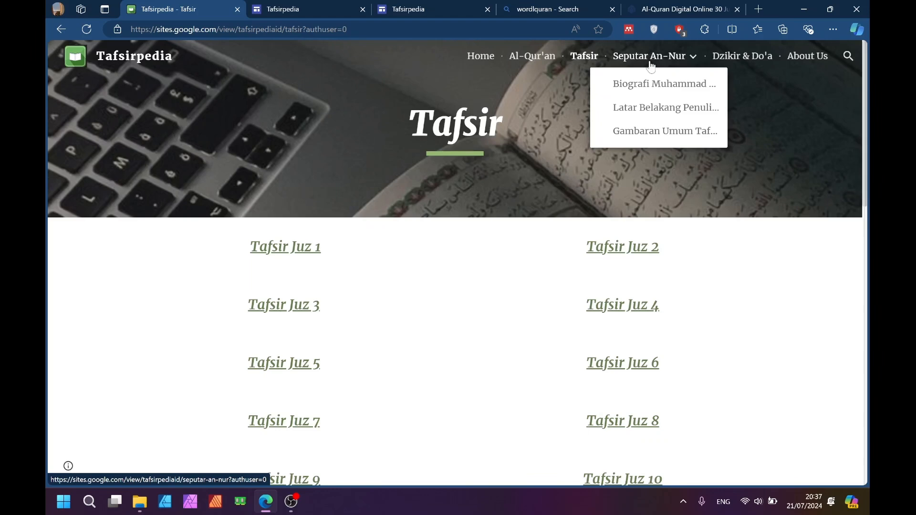
pyautogui.click(651, 63)
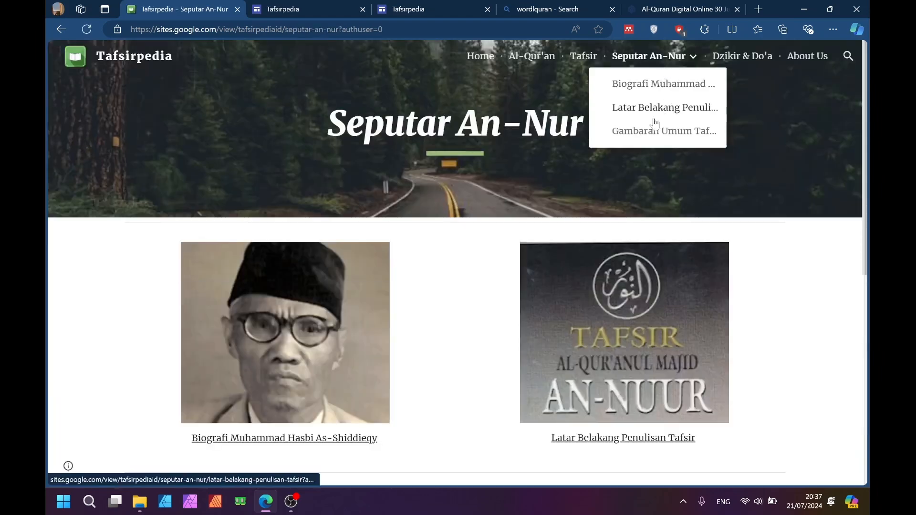
pyautogui.scroll(-3, 635, 126)
pyautogui.scroll(-2, 531, 213)
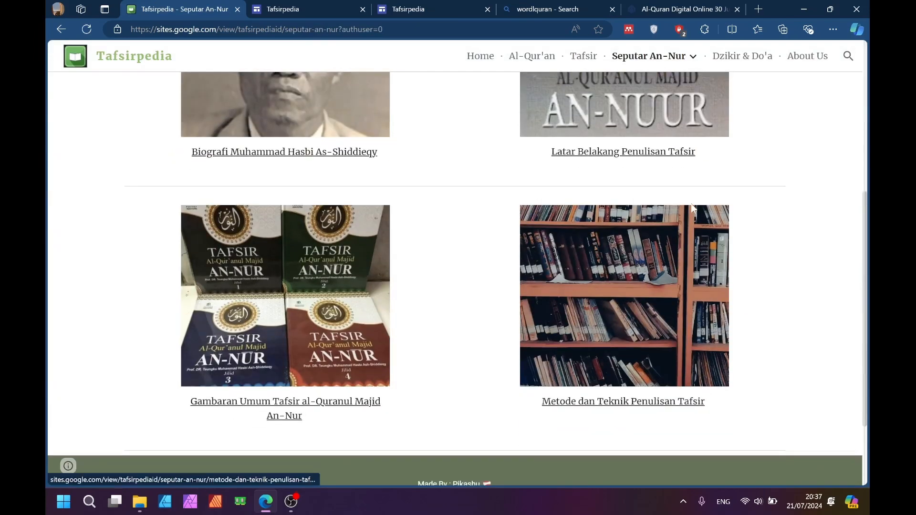
pyautogui.scroll(2, 669, 168)
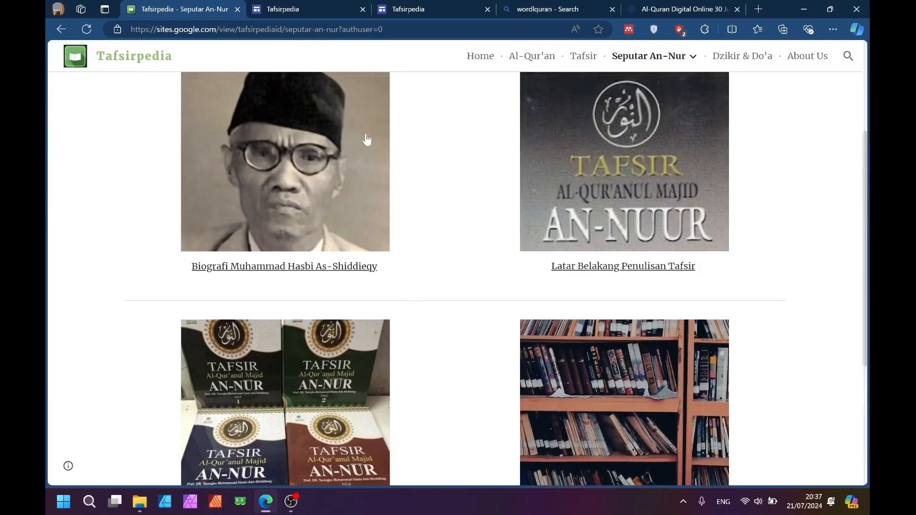
# Open the Seputar An-Nur page in the site editor and display the list of site pages
pyautogui.click(325, 5)
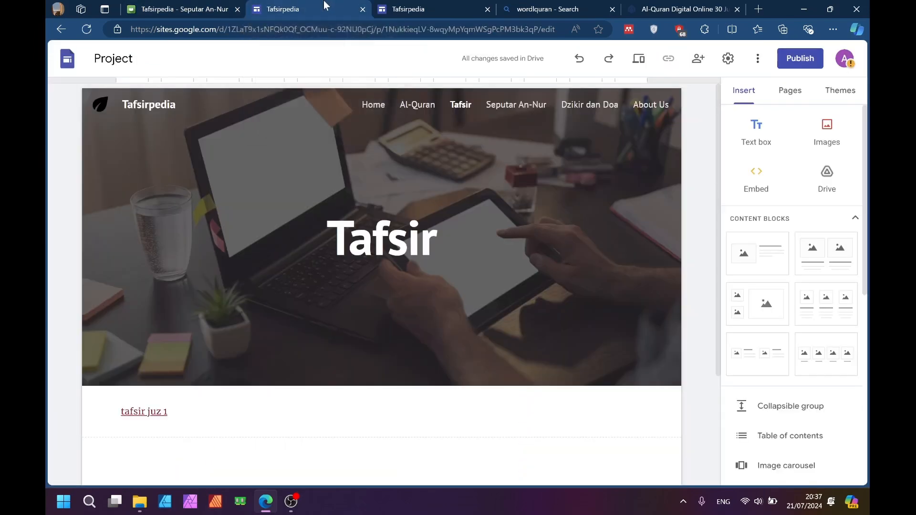
pyautogui.click(505, 108)
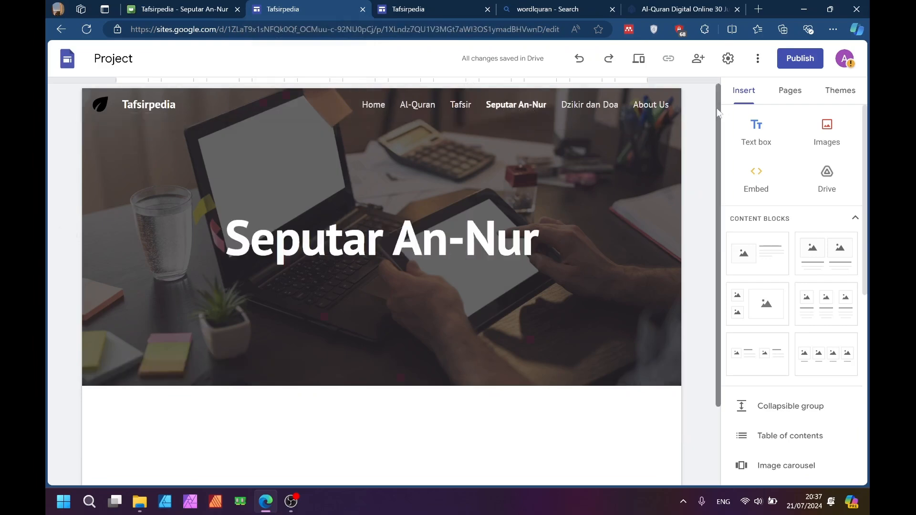
pyautogui.click(779, 104)
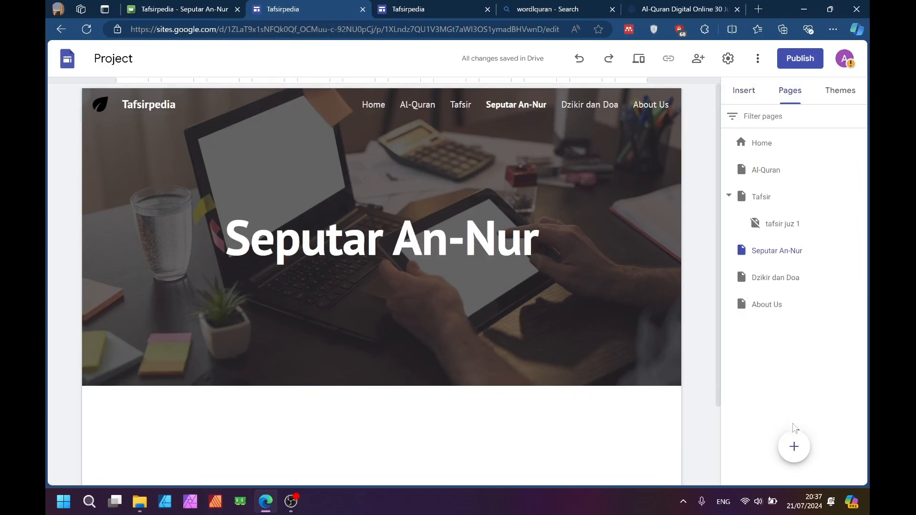
pyautogui.moveTo(797, 446)
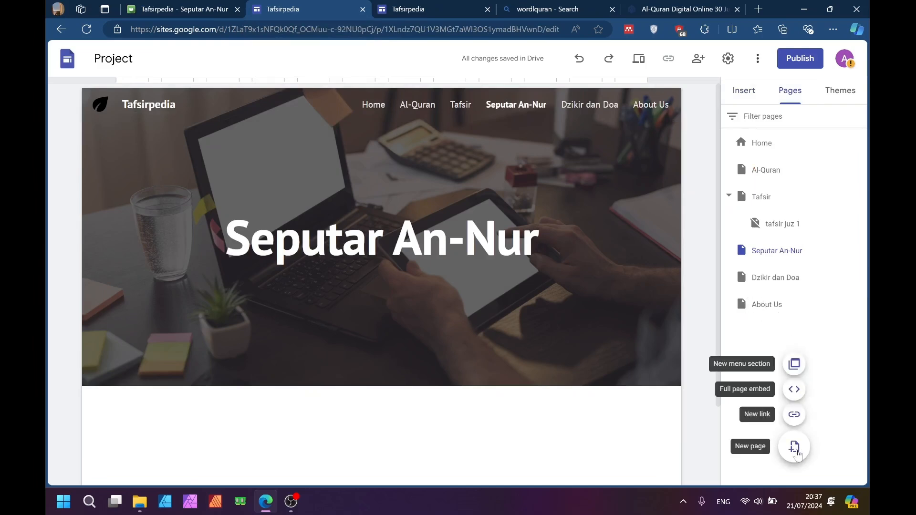
pyautogui.click(795, 448)
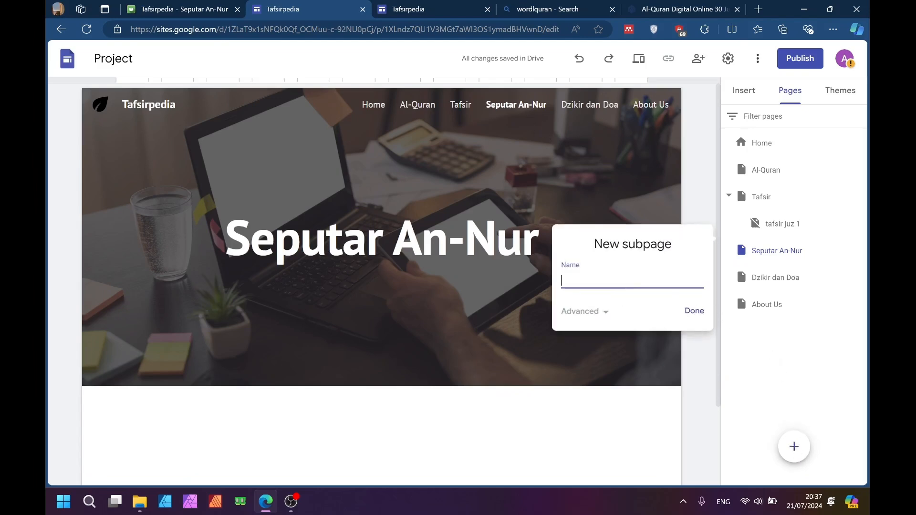
pyautogui.click(625, 281)
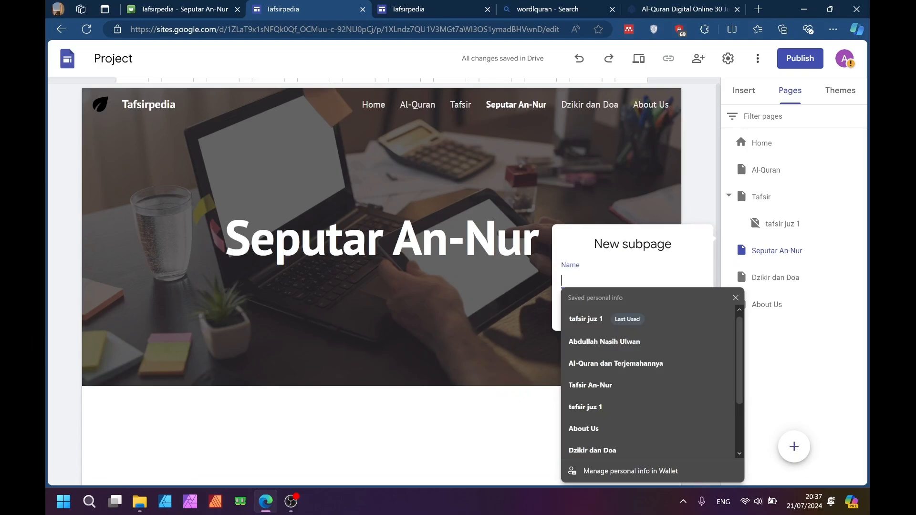
pyautogui.click(590, 171)
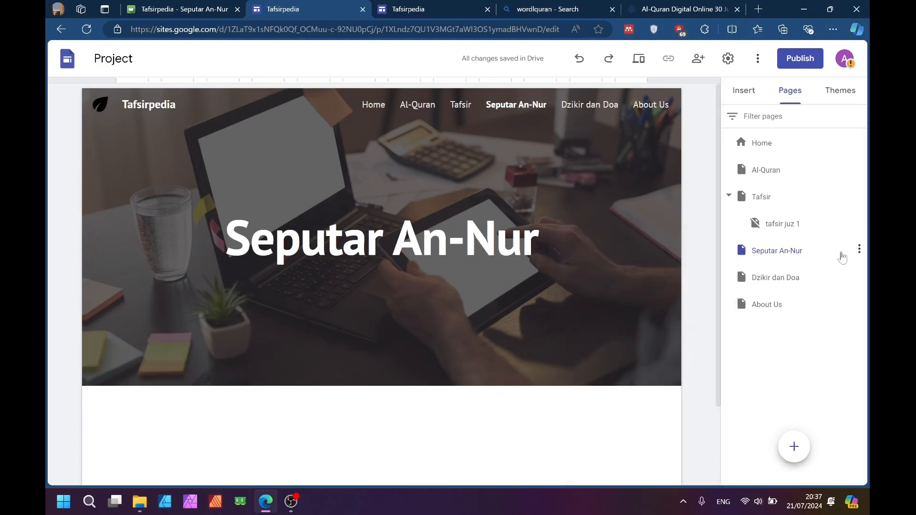
# Delete the Seputar An-Nur page from the site
pyautogui.click(861, 250)
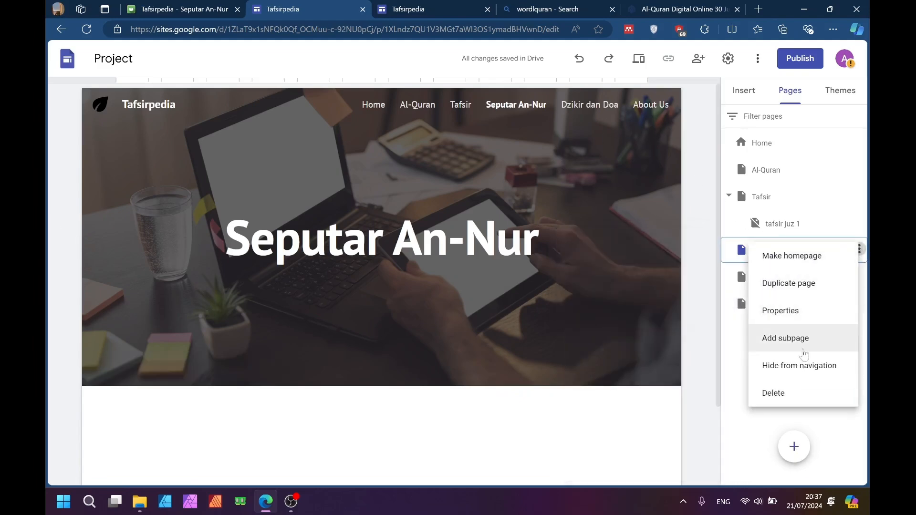
pyautogui.click(804, 392)
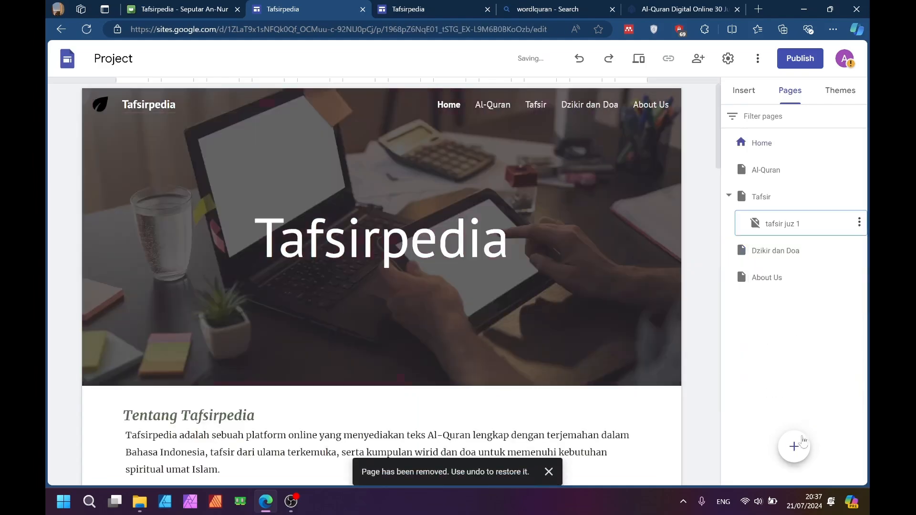
# Add a subpage named Seputar An-Nur under the Tafsir page and try to move it out of that group
pyautogui.click(795, 446)
pyautogui.click(668, 281)
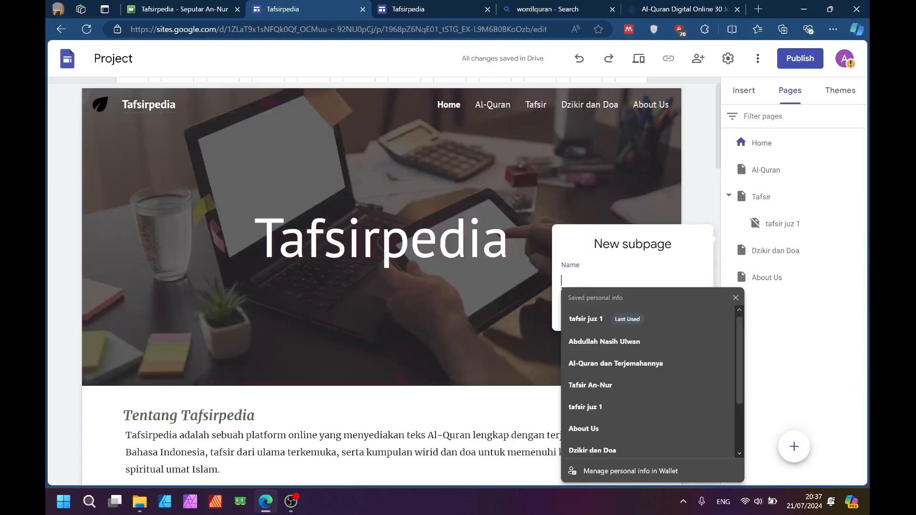
pyautogui.write('Seputar An-Nur')
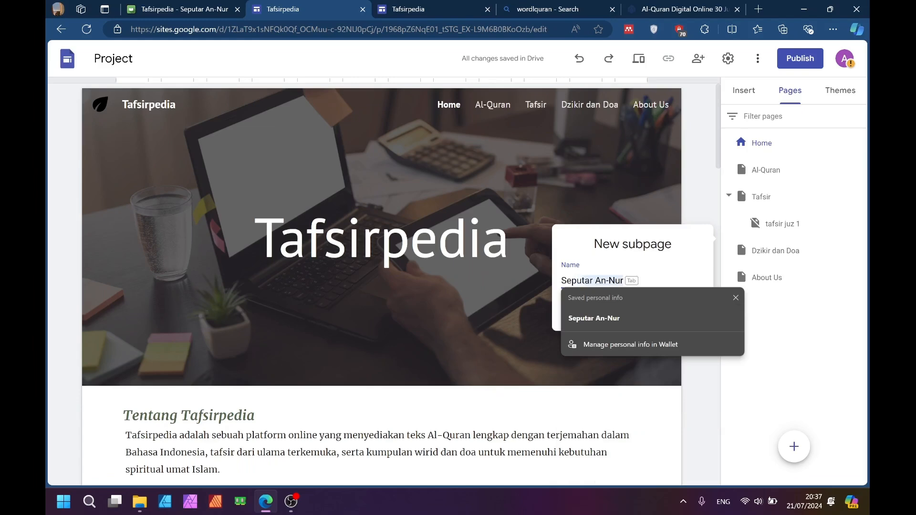
pyautogui.press('Tab')
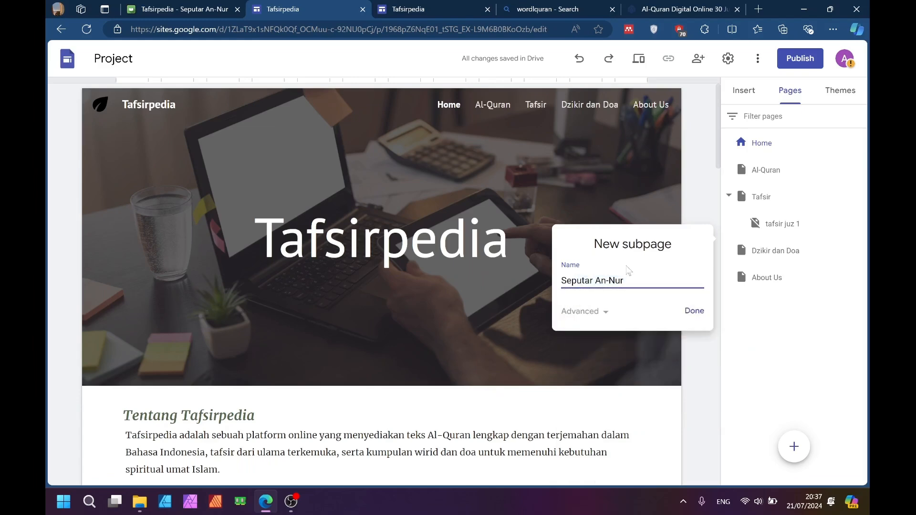
pyautogui.click(700, 312)
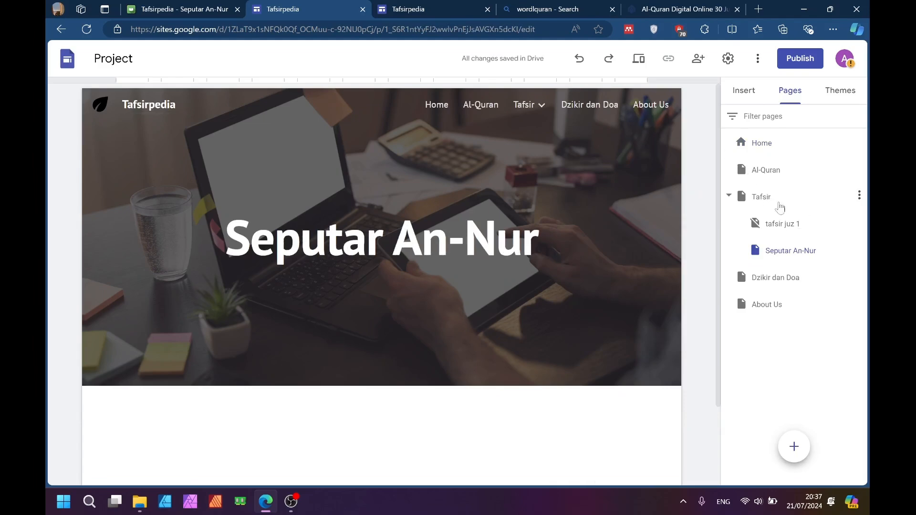
pyautogui.moveTo(823, 249); pyautogui.dragTo(848, 292)
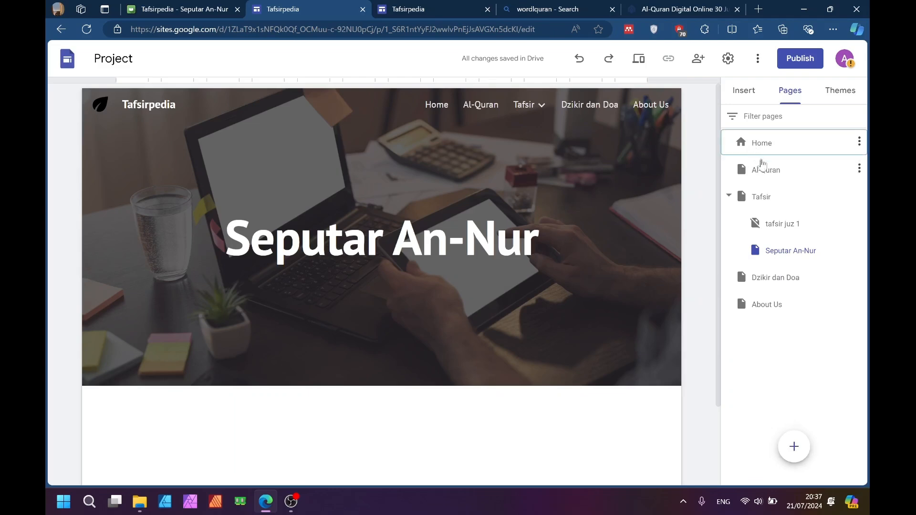
# Create a top-level page named Seputar An-Nur directly after the Home page
pyautogui.click(759, 148)
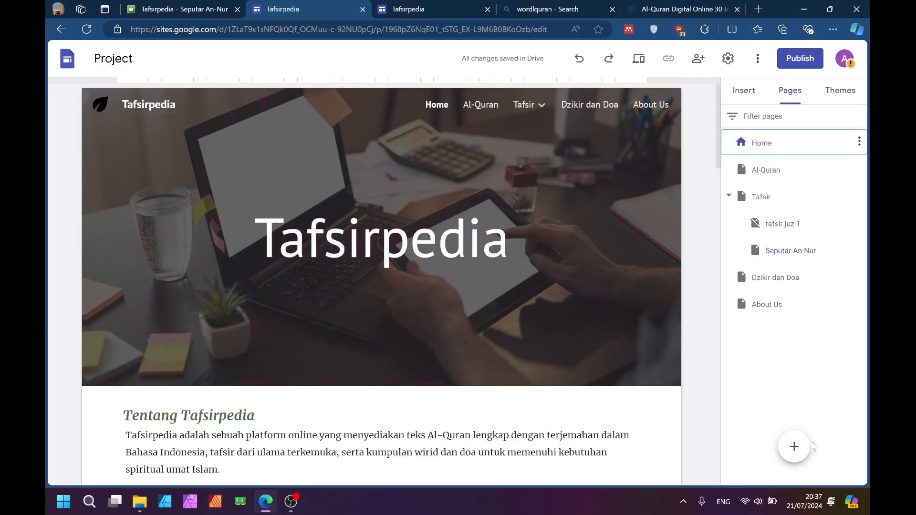
pyautogui.click(796, 446)
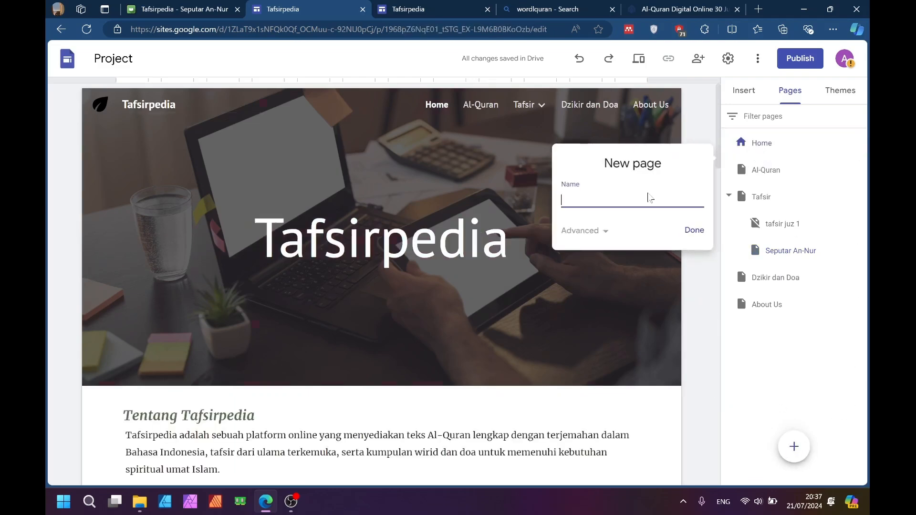
pyautogui.click(625, 200)
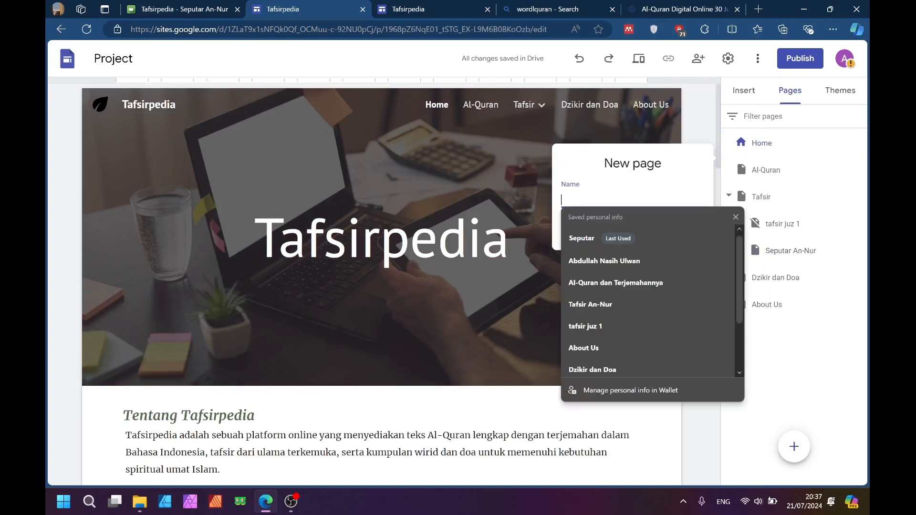
pyautogui.write('seputa')
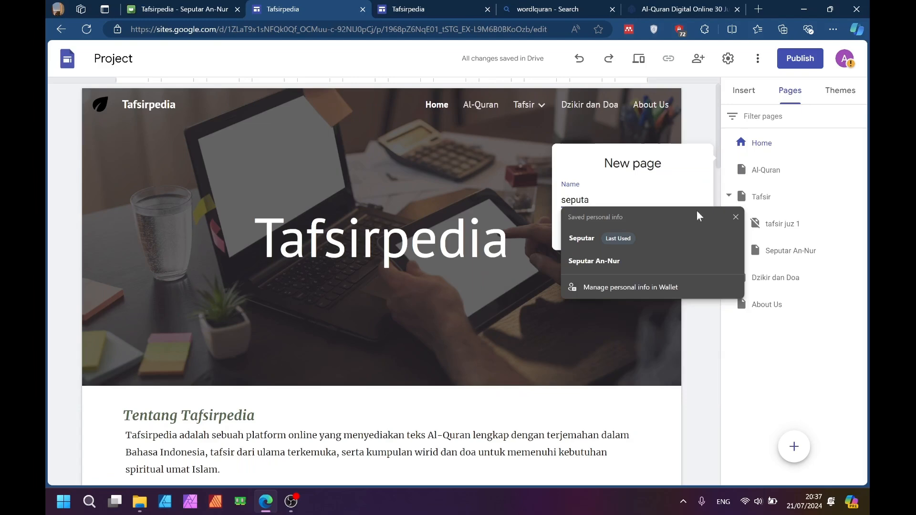
pyautogui.click(698, 261)
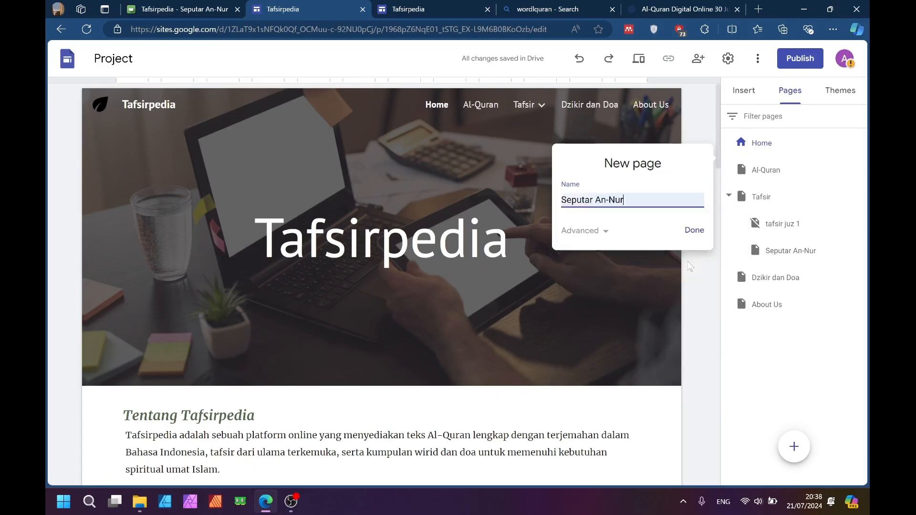
pyautogui.click(693, 235)
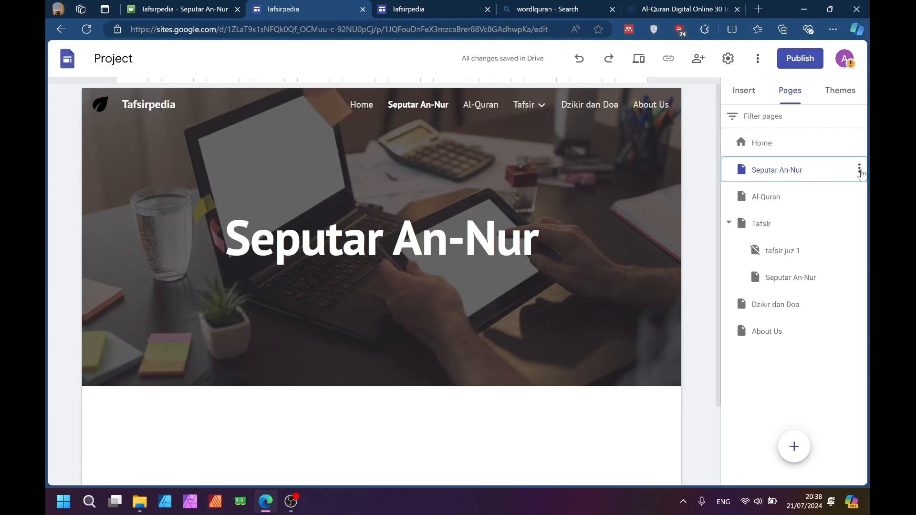
# Review the image-and-caption layout of the Seputar An-Nur page on the published reference site, and return to the site editor
pyautogui.click(860, 169)
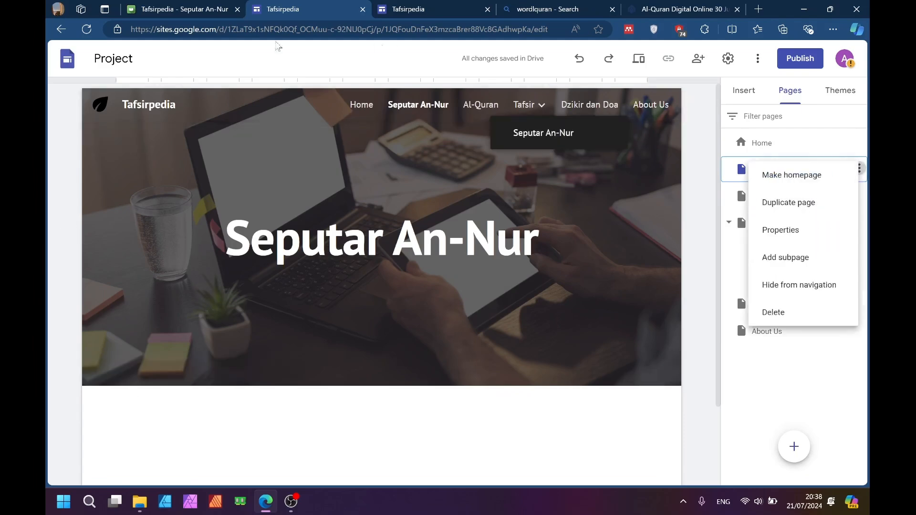
pyautogui.click(194, 10)
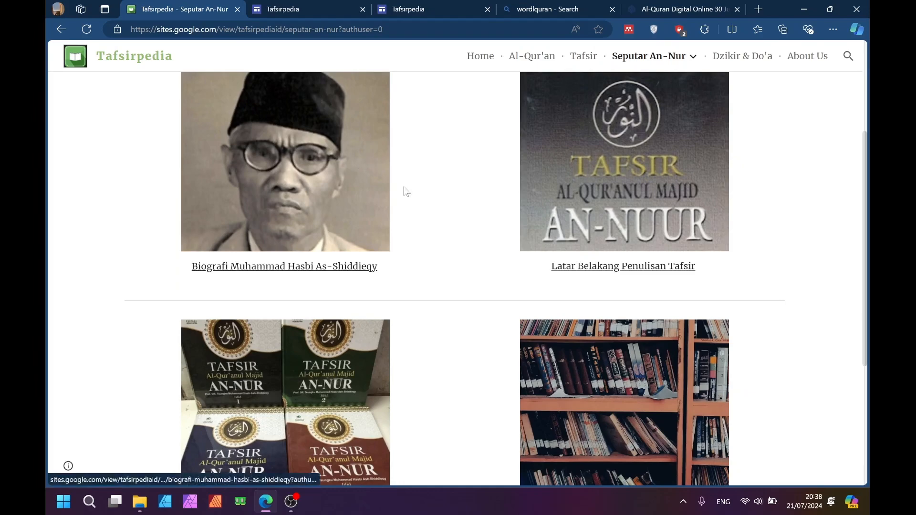
pyautogui.scroll(-1, 411, 196)
pyautogui.scroll(4, 417, 206)
pyautogui.scroll(-1, 381, 303)
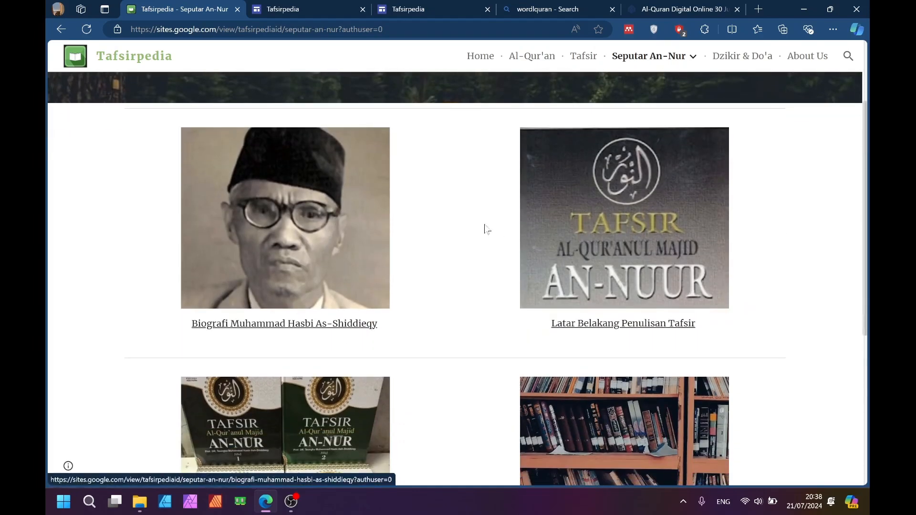
pyautogui.scroll(-1, 485, 229)
pyautogui.click(323, 5)
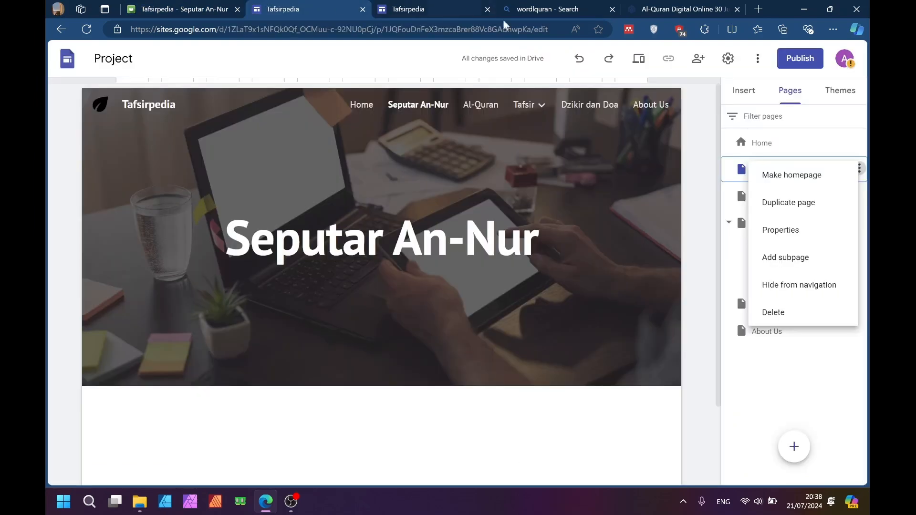
pyautogui.click(759, 382)
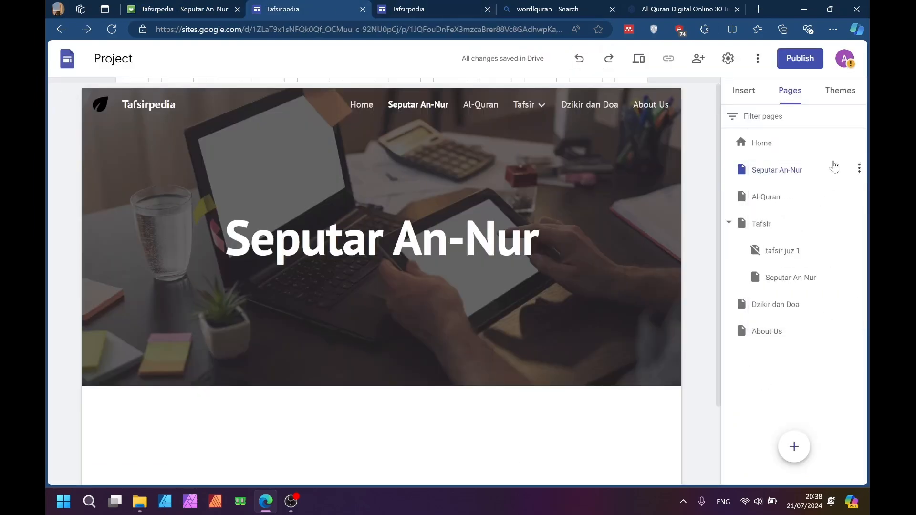
# Insert a content block with three image placeholders and captions below the header of the Seputar An-Nur page
pyautogui.click(745, 91)
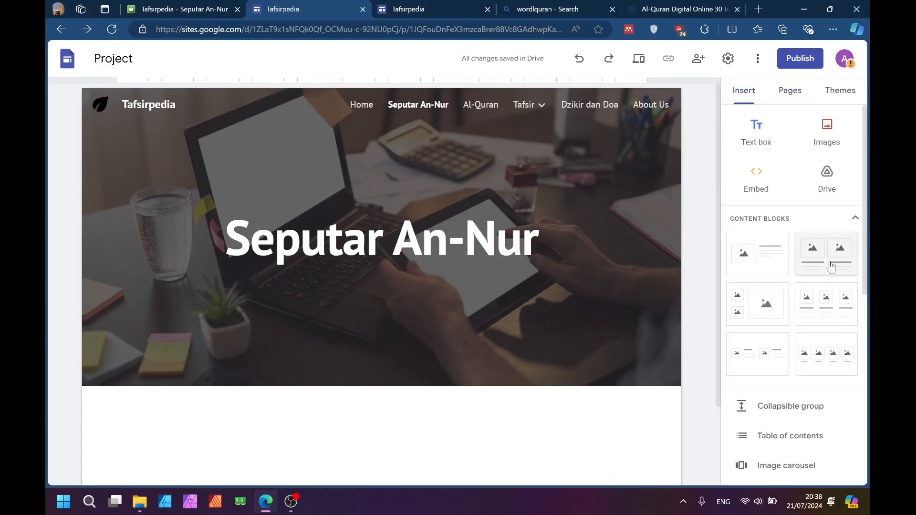
pyautogui.click(827, 302)
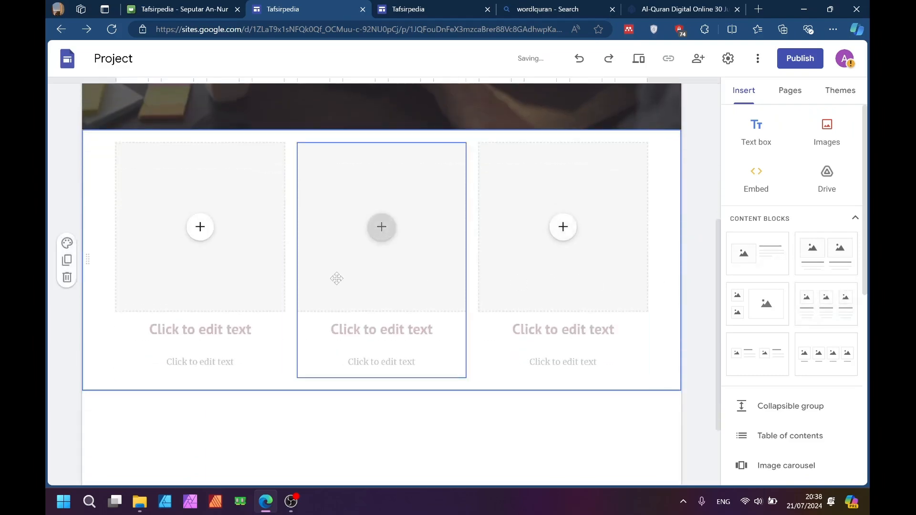
pyautogui.click(200, 228)
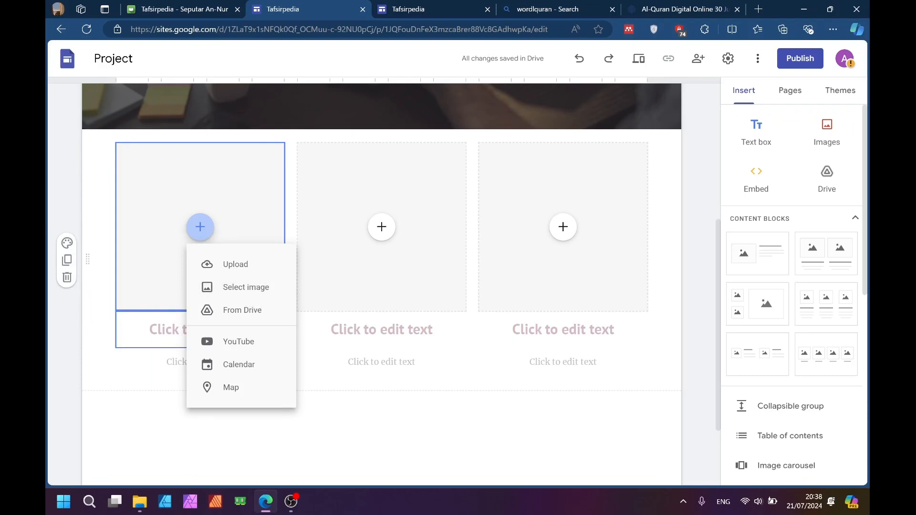
pyautogui.click(165, 327)
pyautogui.click(201, 329)
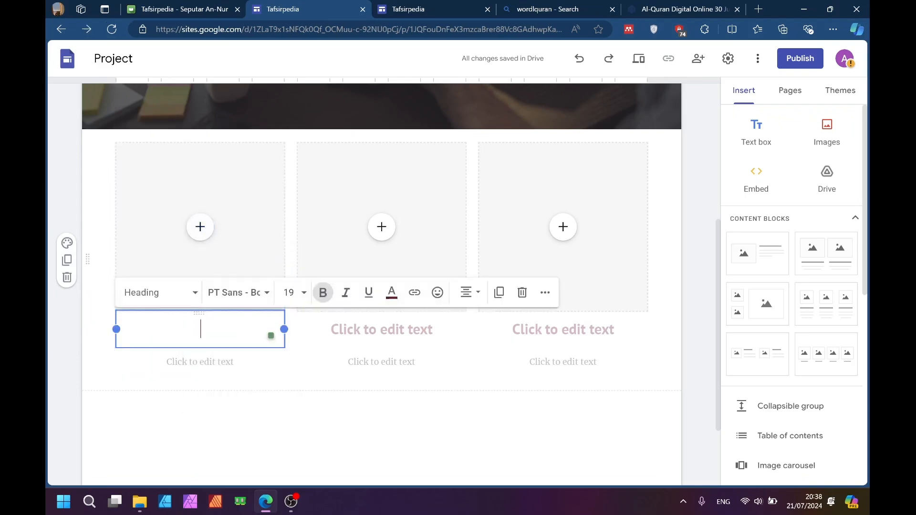
pyautogui.write('Biograf')
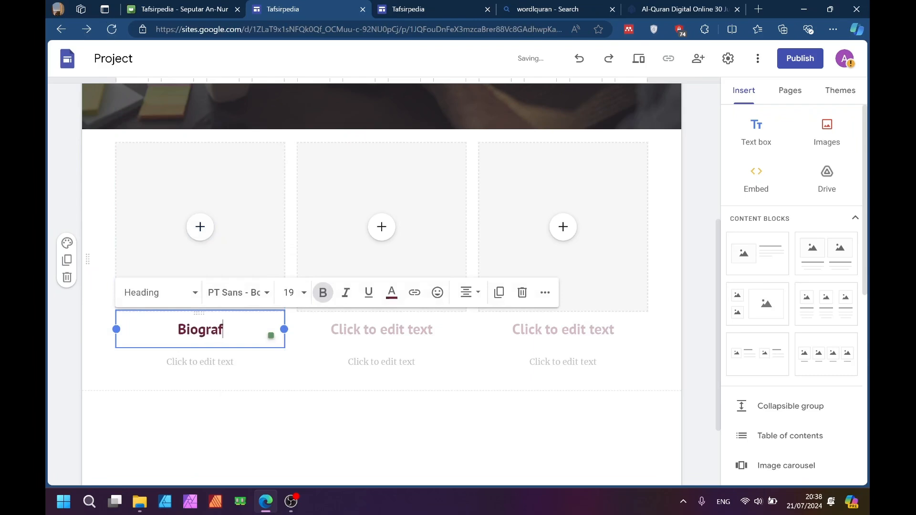
pyautogui.write('i')
pyautogui.press('BackSpace')
pyautogui.press('BackSpace')
pyautogui.press('BackSpace')
pyautogui.press('BackSpace')
pyautogui.press('BackSpace')
pyautogui.press('BackSpace')
pyautogui.press('BackSpace')
pyautogui.press('BackSpace')
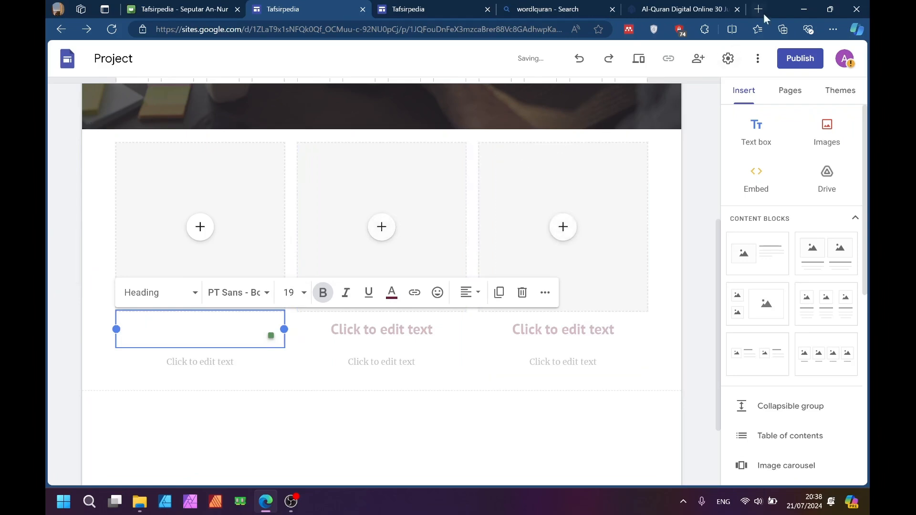
# Add a subpage named biografi penulis under the Seputar An-Nur page
pyautogui.click(796, 97)
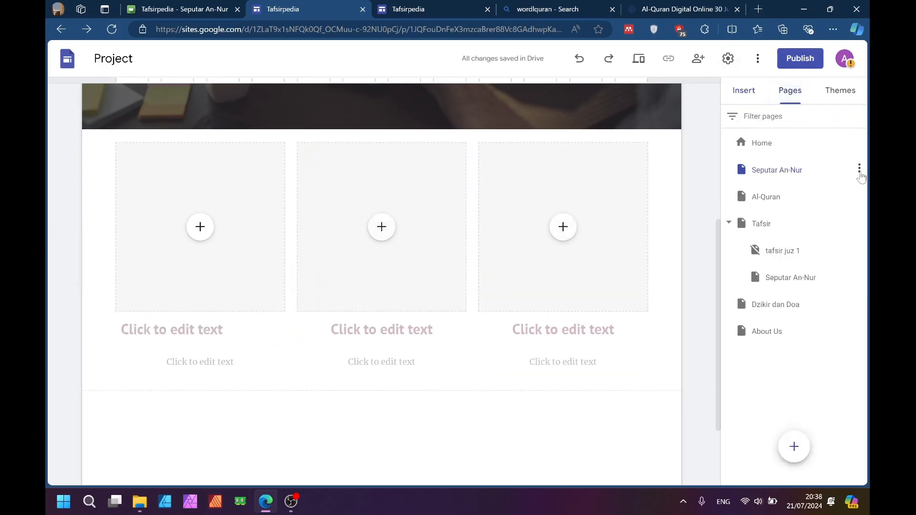
pyautogui.click(860, 170)
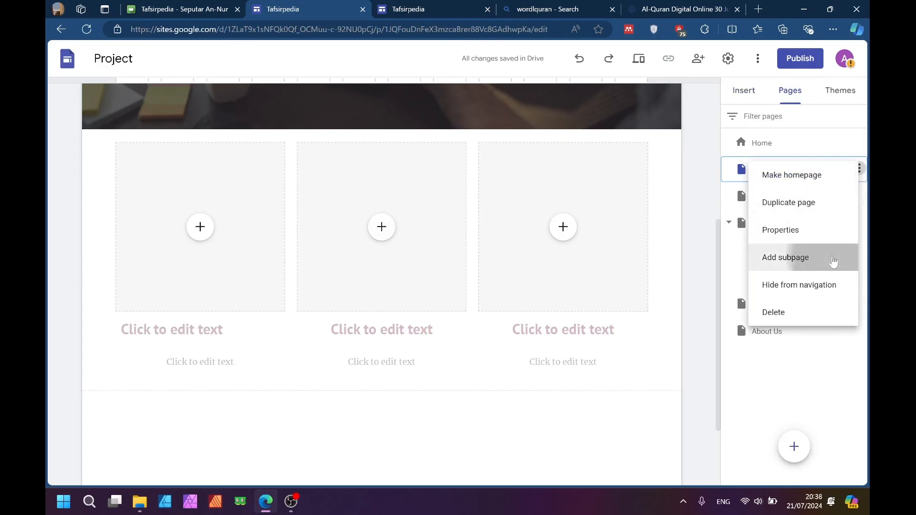
pyautogui.click(834, 259)
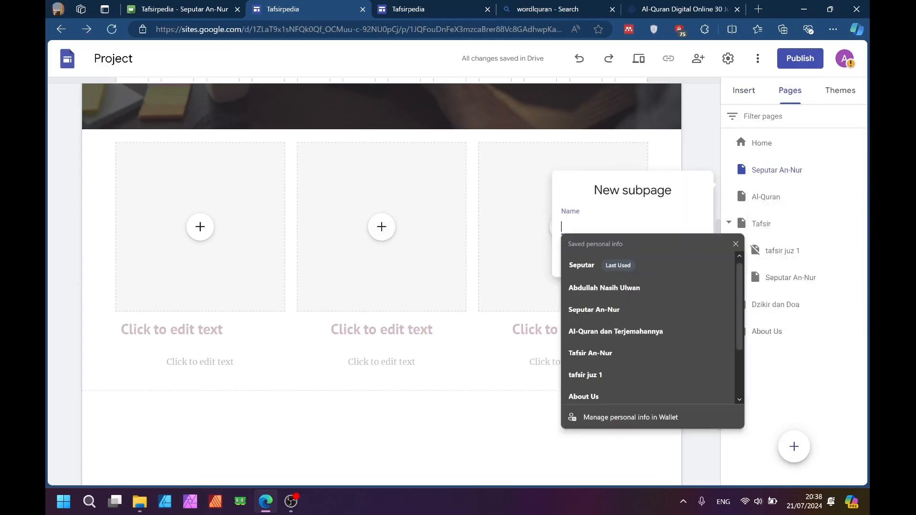
pyautogui.write('bi')
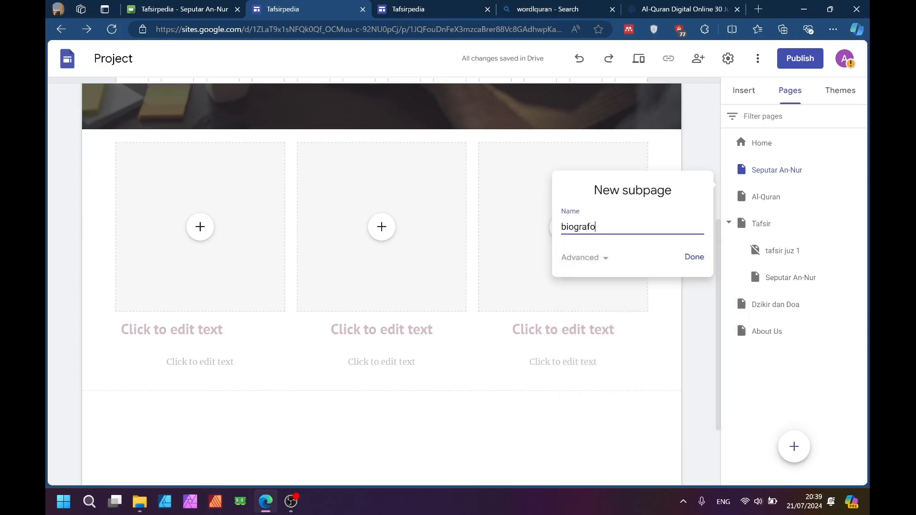
pyautogui.write('ografi penulis')
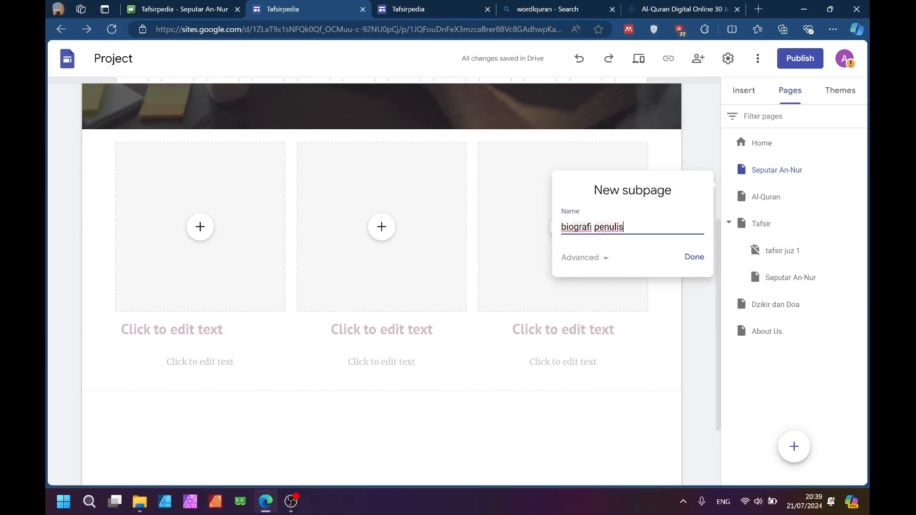
pyautogui.click(705, 261)
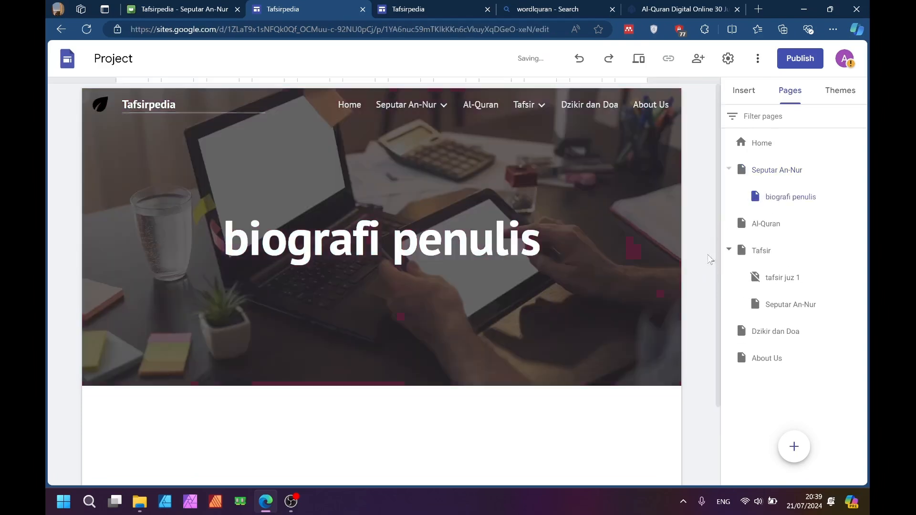
# Insert a text box below the header of the biografi penulis page
pyautogui.scroll(-2, 536, 332)
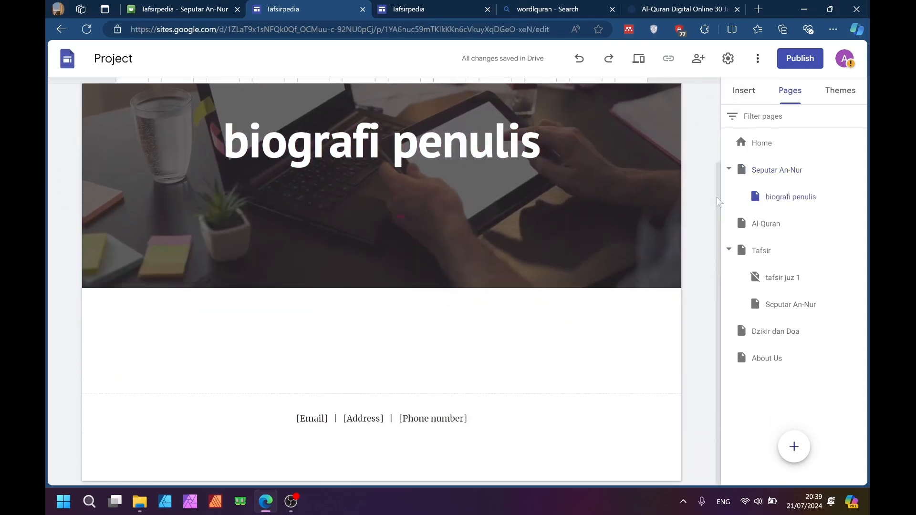
pyautogui.click(741, 92)
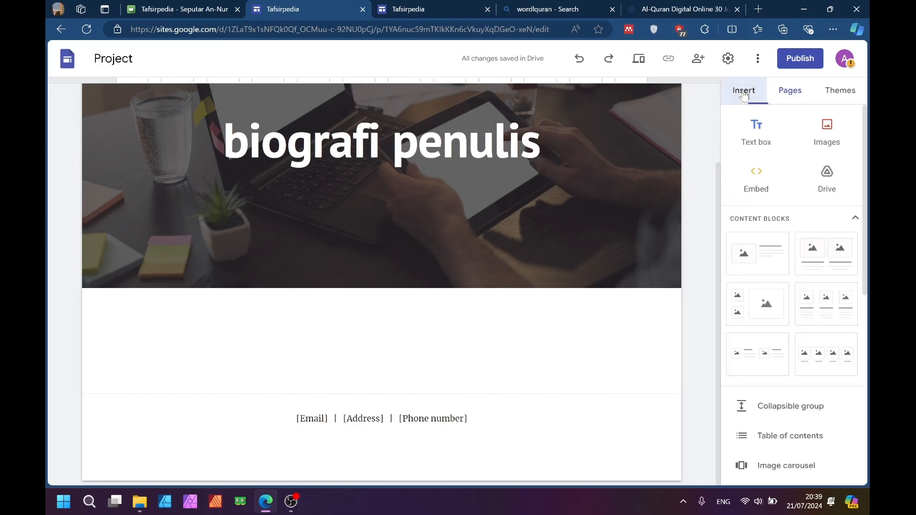
pyautogui.click(760, 142)
# Copy the full body text of the author's biography page on the reference site into the biografi penulis text box
pyautogui.click(210, 5)
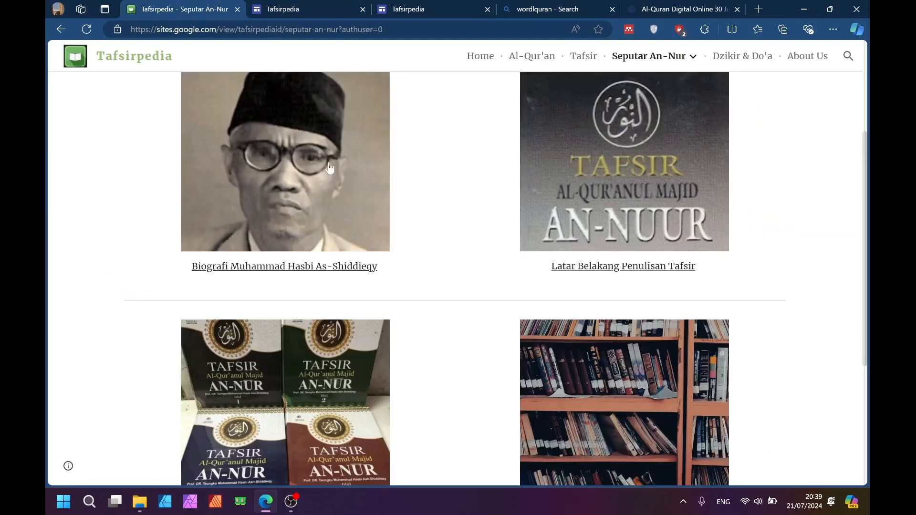
pyautogui.click(305, 7)
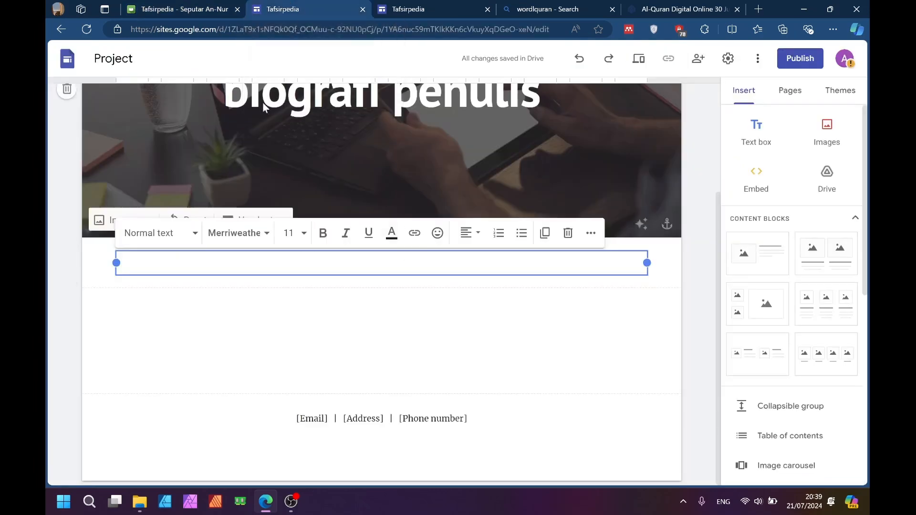
pyautogui.click(203, 9)
pyautogui.click(353, 276)
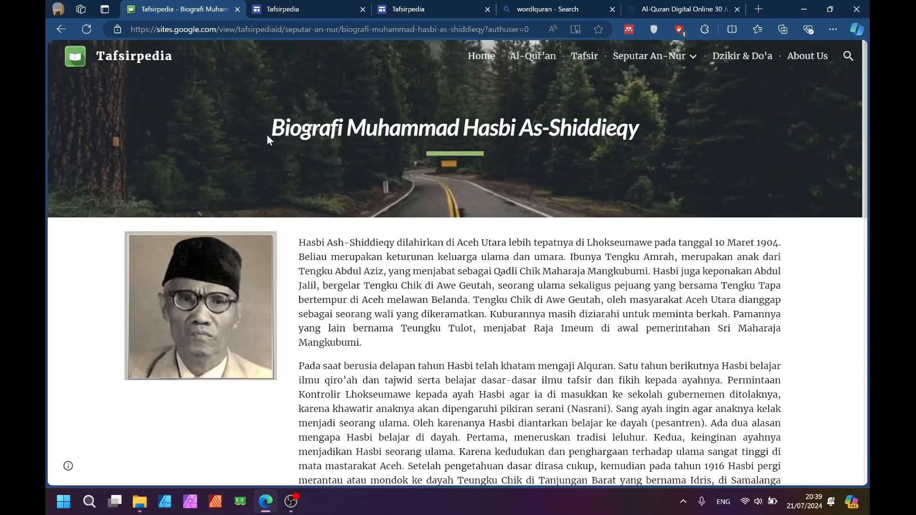
pyautogui.moveTo(269, 139); pyautogui.dragTo(655, 138)
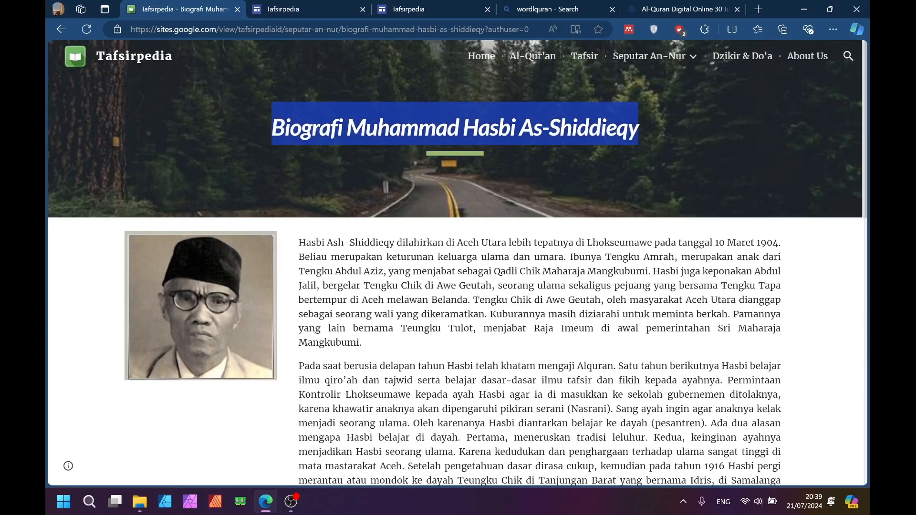
pyautogui.moveTo(316, 129); pyautogui.dragTo(404, 217)
pyautogui.click(358, 238)
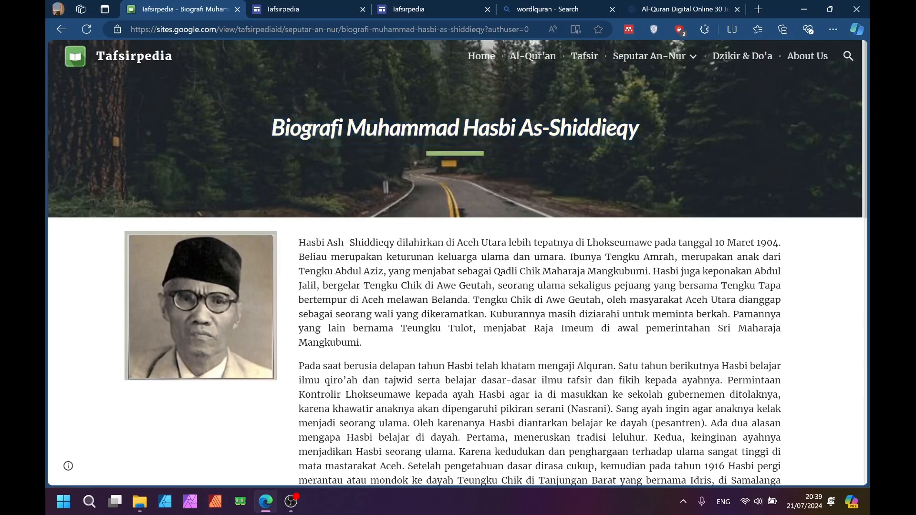
pyautogui.moveTo(299, 243); pyautogui.dragTo(654, 483)
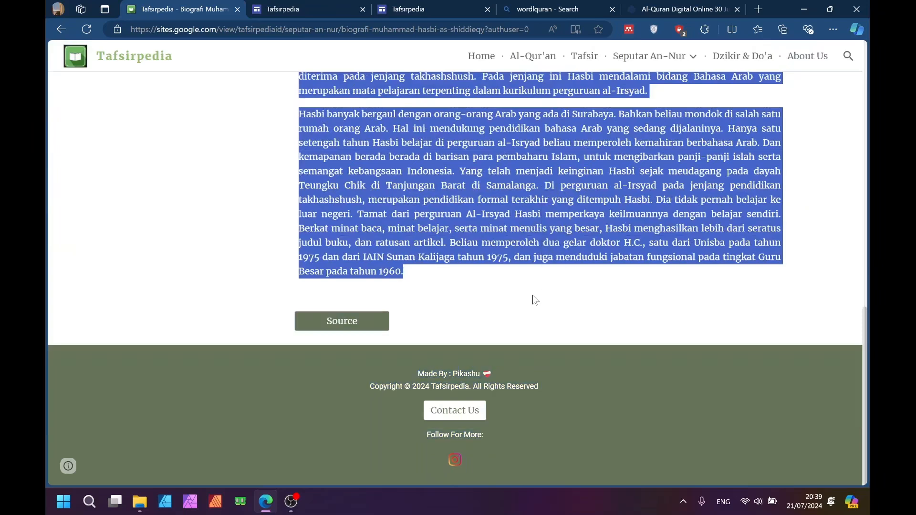
pyautogui.click(311, 10)
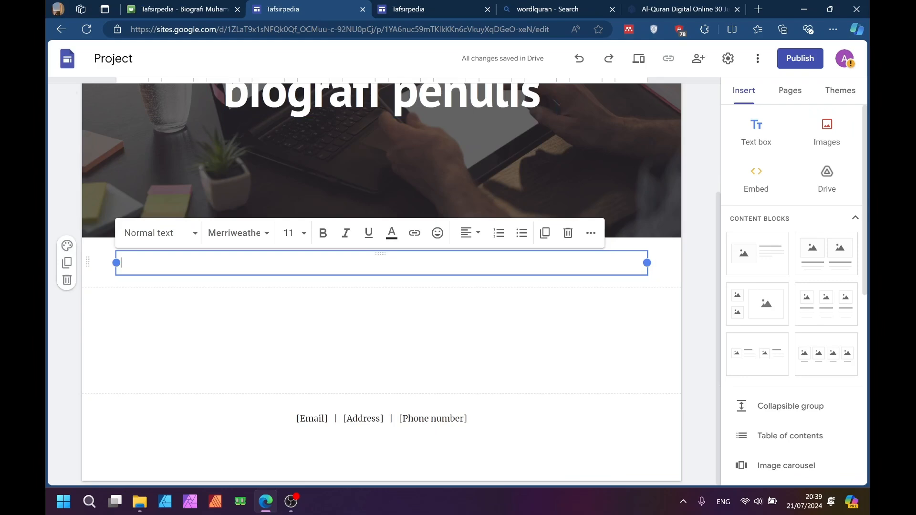
pyautogui.hotkey('ctrl', 'v')
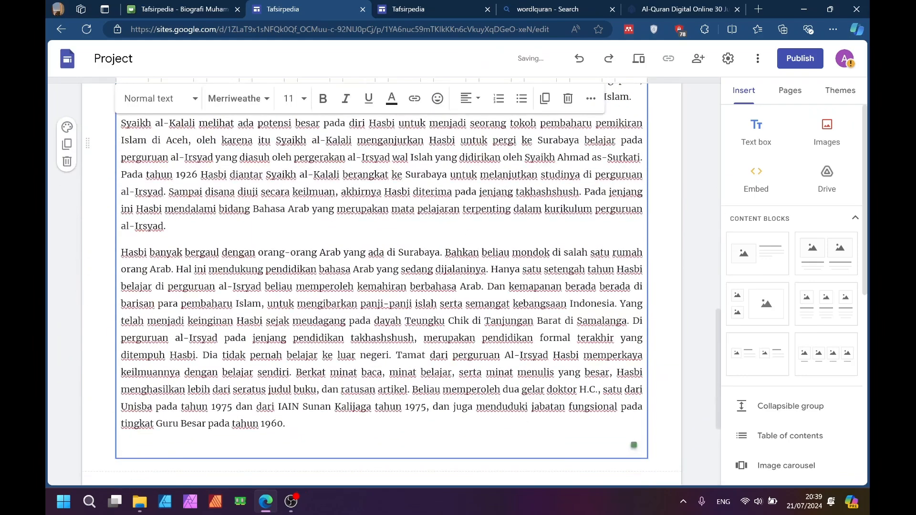
pyautogui.scroll(15, 382, 287)
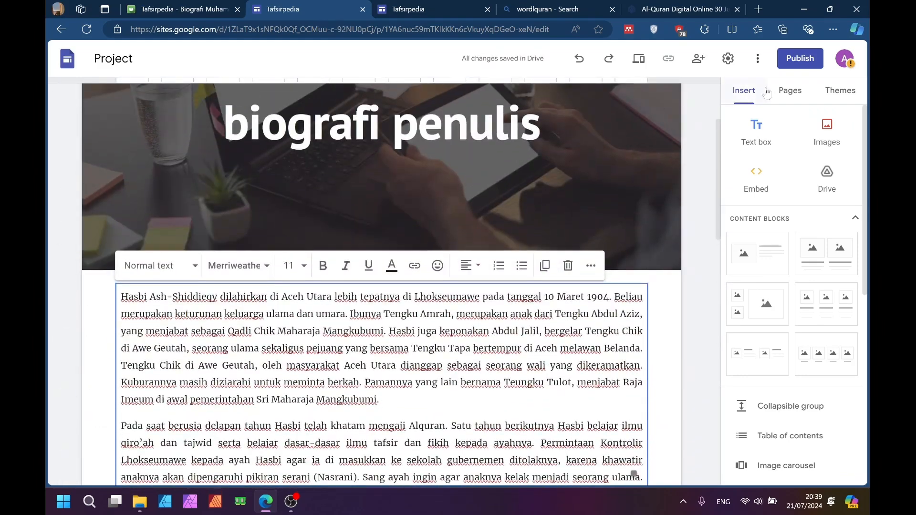
# Fill the first image caption heading on the Seputar An-Nur page with a link to the biografi penulis page
pyautogui.click(790, 91)
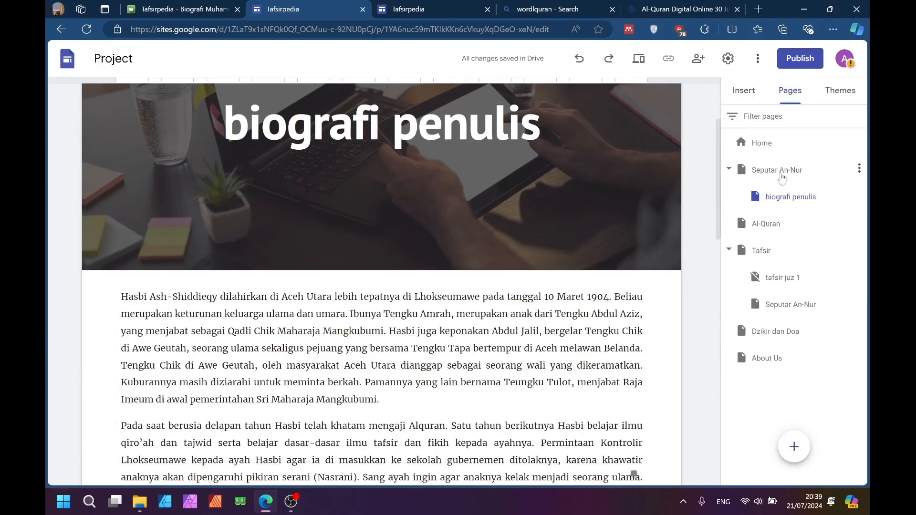
pyautogui.click(781, 178)
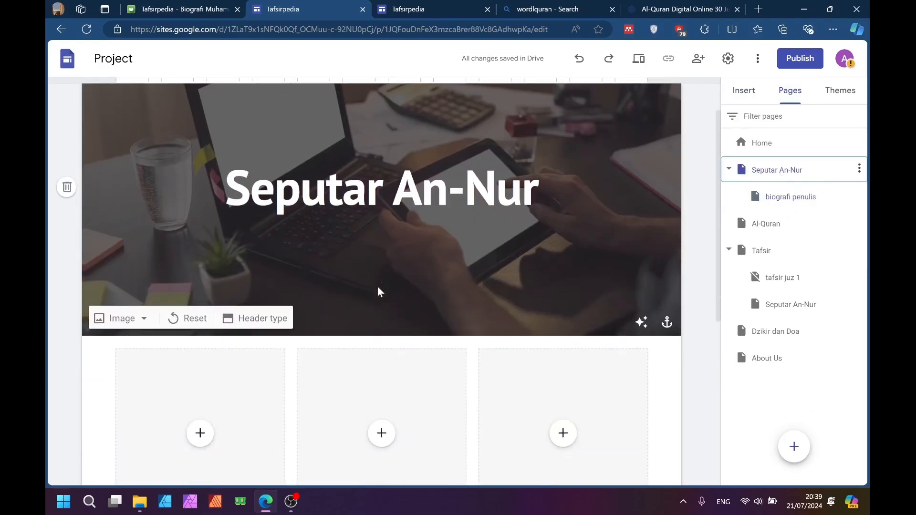
pyautogui.scroll(-1, 377, 290)
pyautogui.scroll(-1, 368, 301)
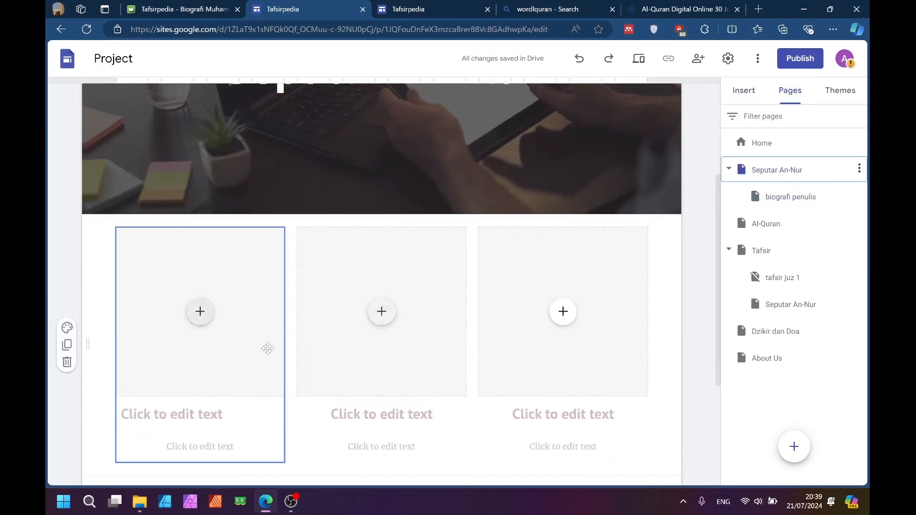
pyautogui.click(172, 414)
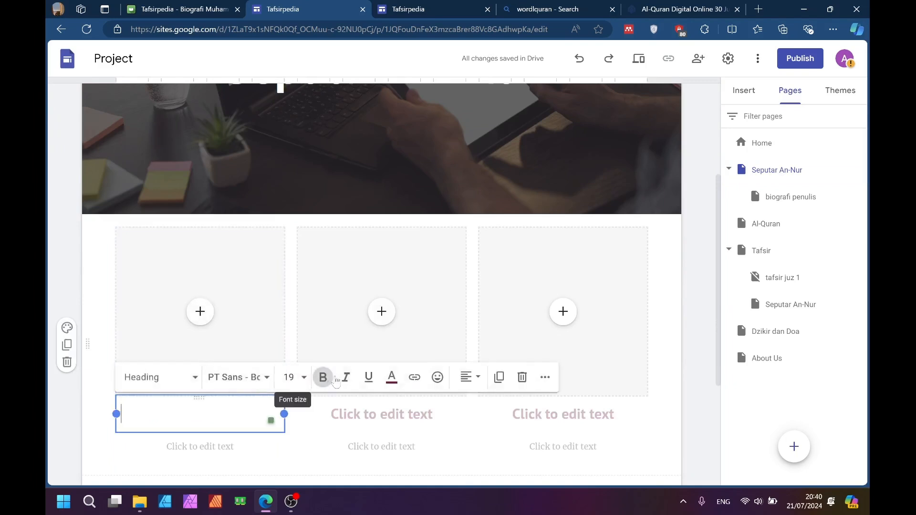
pyautogui.click(414, 377)
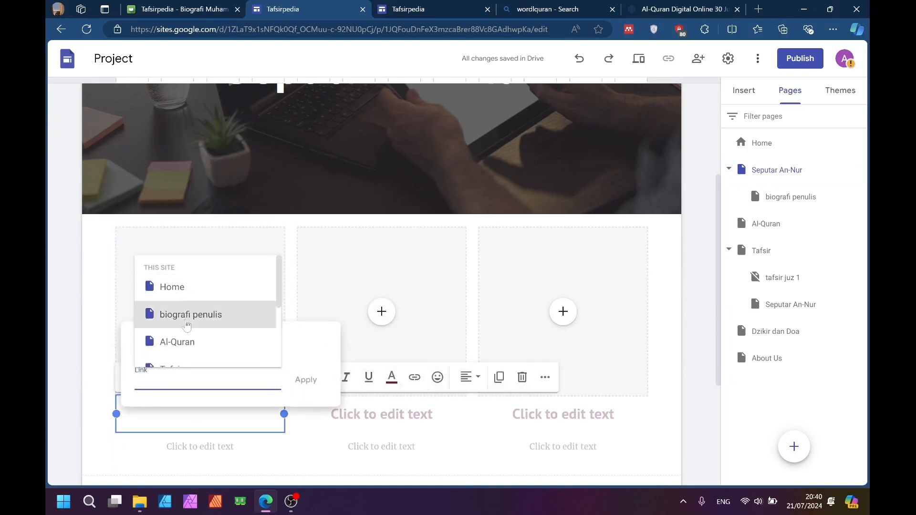
pyautogui.scroll(-1, 195, 329)
pyautogui.scroll(-1, 195, 334)
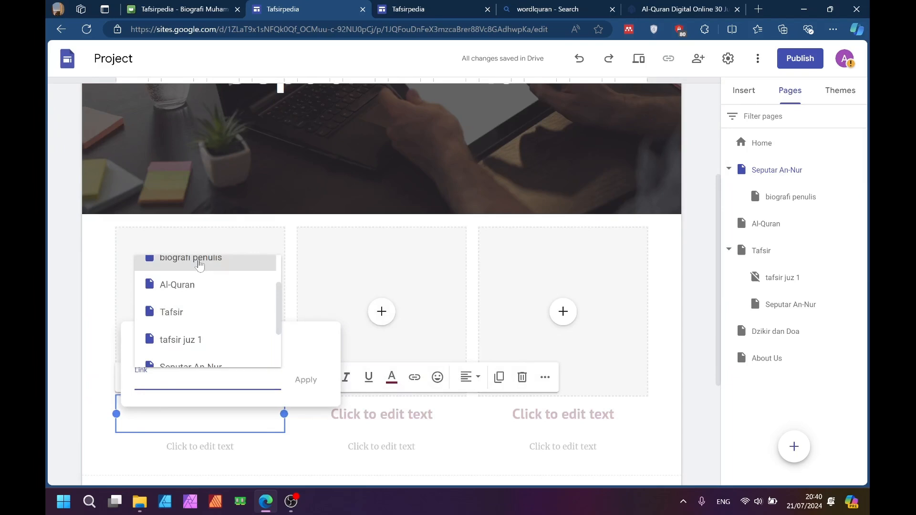
pyautogui.click(200, 266)
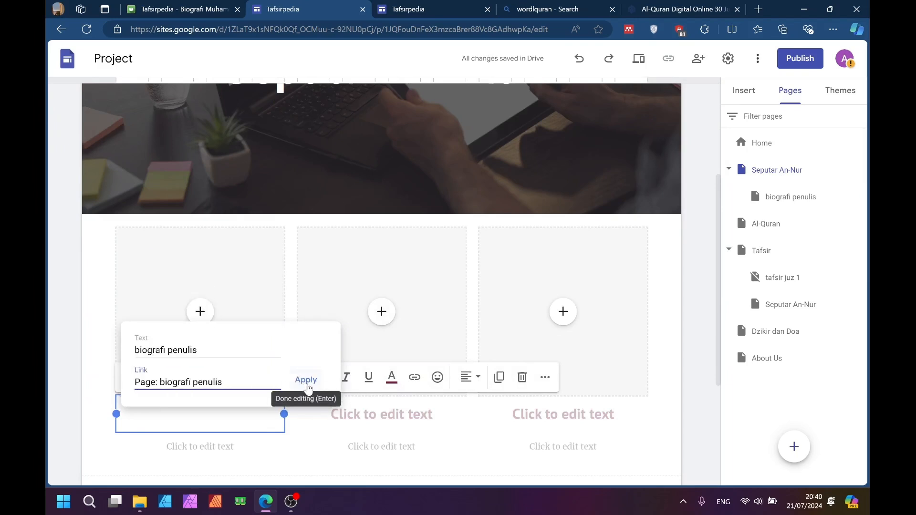
pyautogui.click(306, 381)
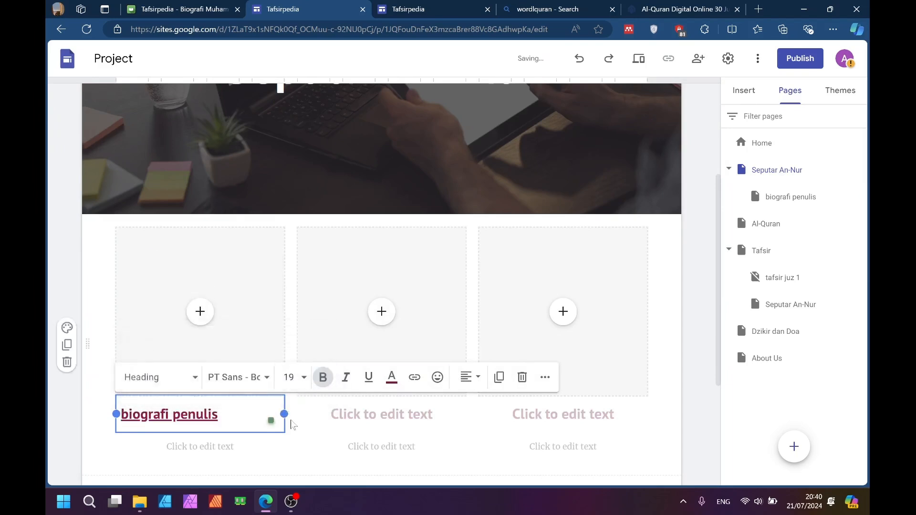
# Follow the biografi penulis link under the first image placeholder to check the page it leads to
pyautogui.scroll(-2, 242, 370)
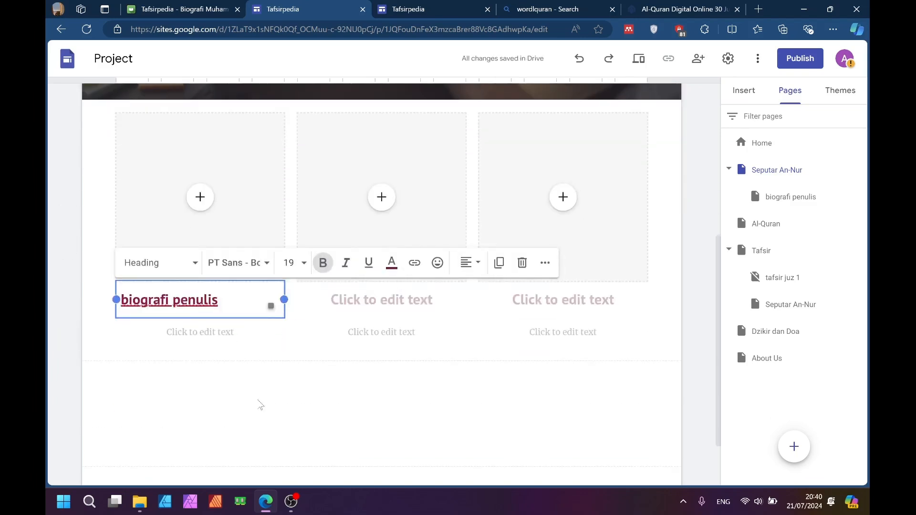
pyautogui.click(200, 311)
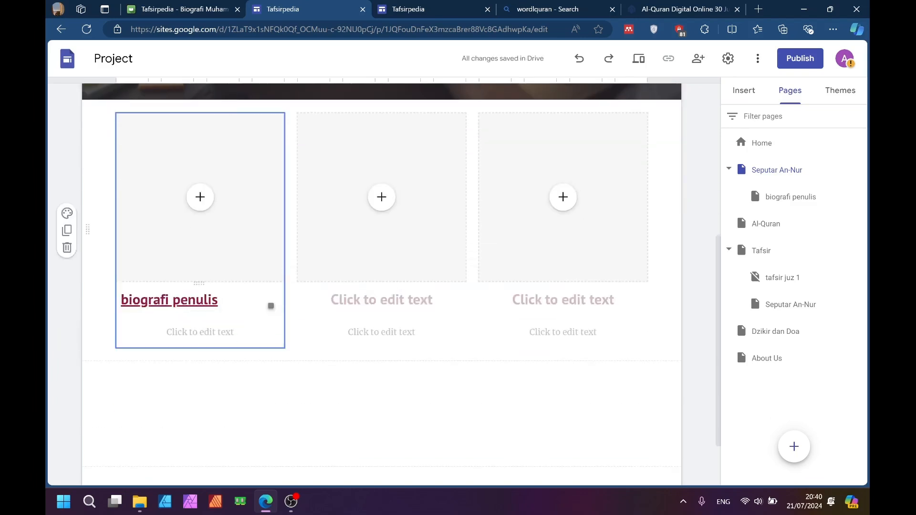
pyautogui.click(195, 300)
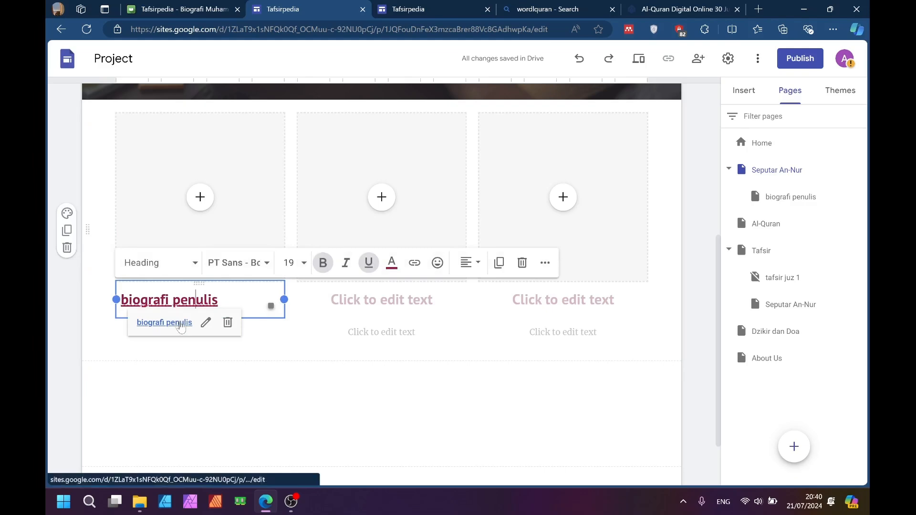
pyautogui.click(181, 325)
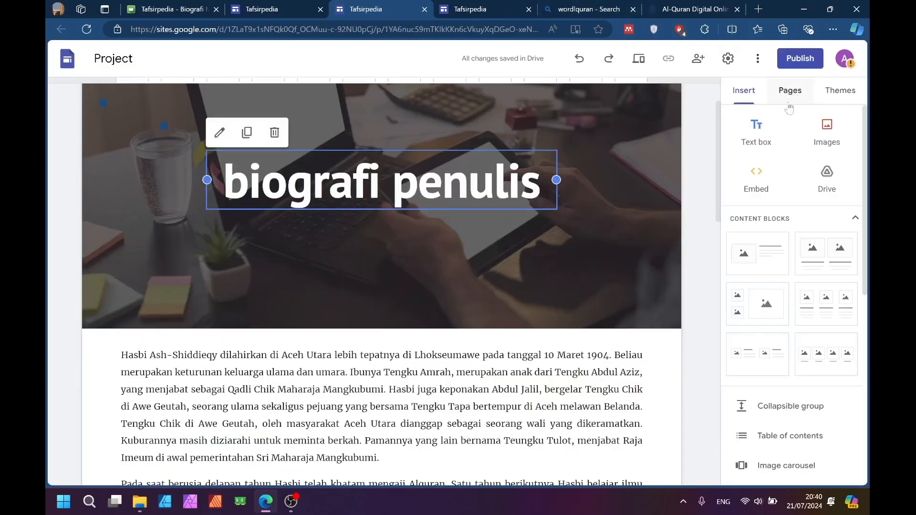
pyautogui.scroll(-3, 791, 91)
pyautogui.scroll(1, 566, 209)
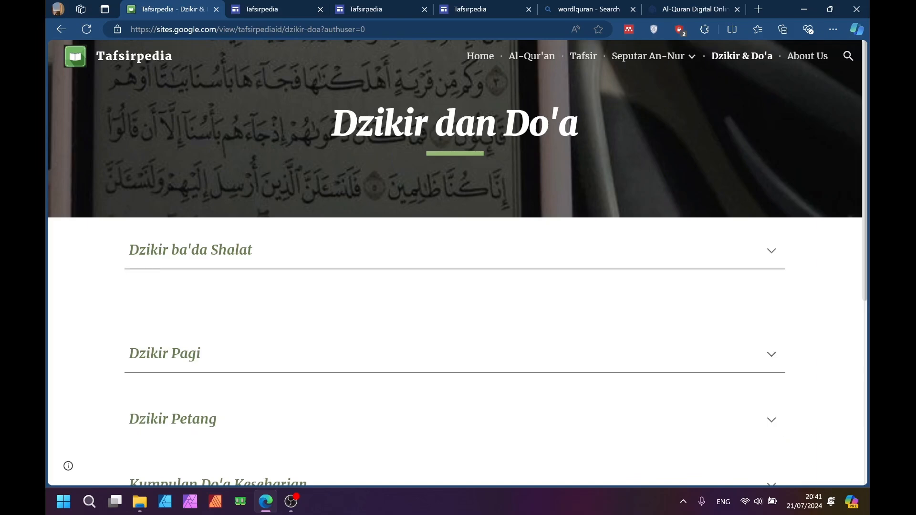
# Examine the collapsible Dzikir ba'da Shalat section and its text on the reference site's Dzikir dan Do'a page
pyautogui.scroll(-2, 359, 191)
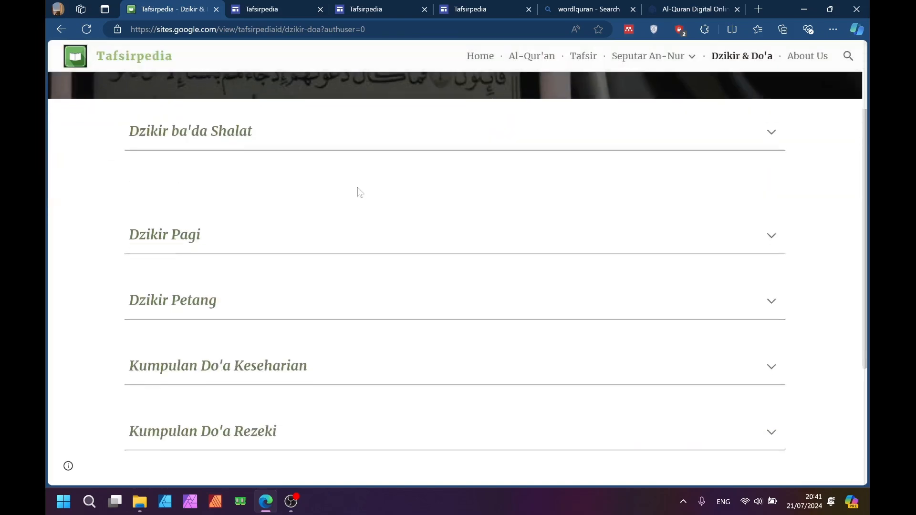
pyautogui.scroll(2, 358, 190)
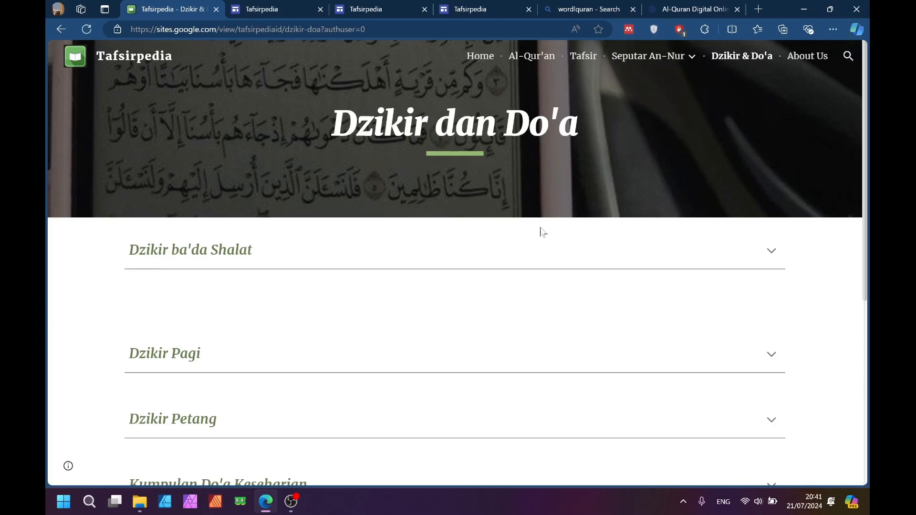
pyautogui.click(772, 252)
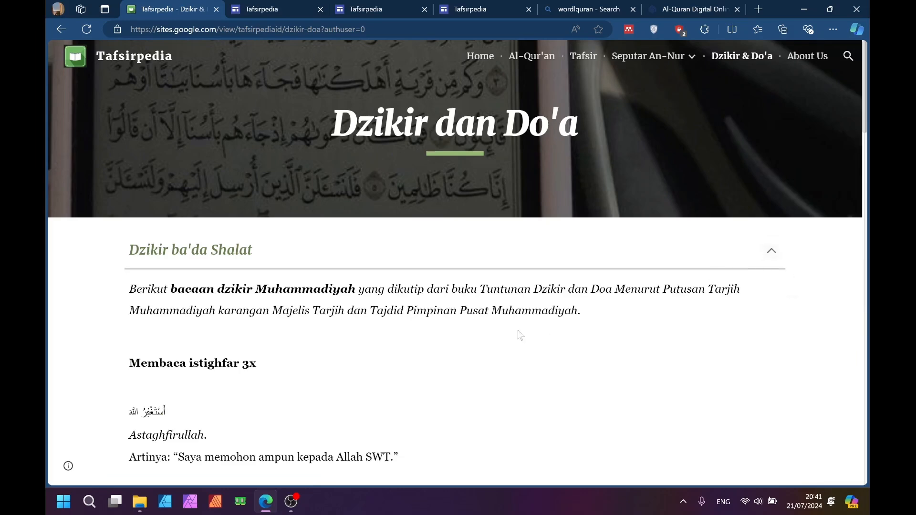
pyautogui.scroll(-1, 525, 323)
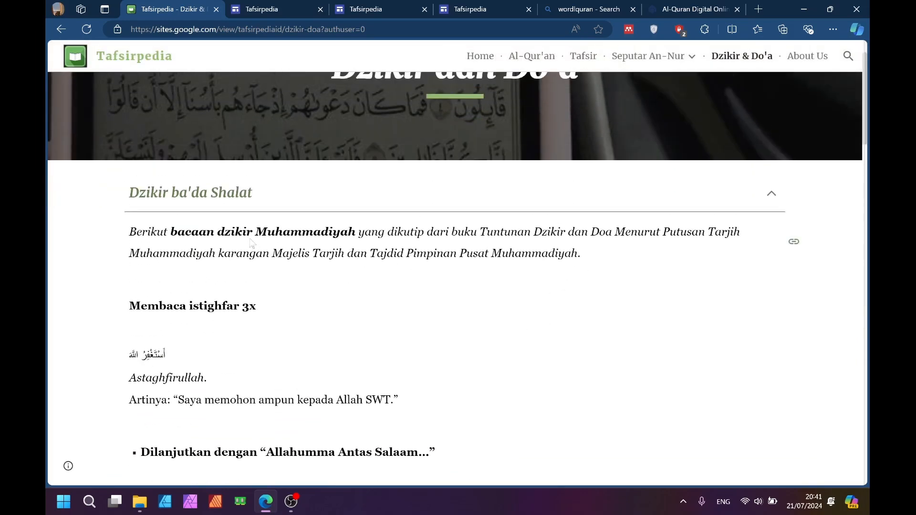
pyautogui.scroll(-1, 457, 277)
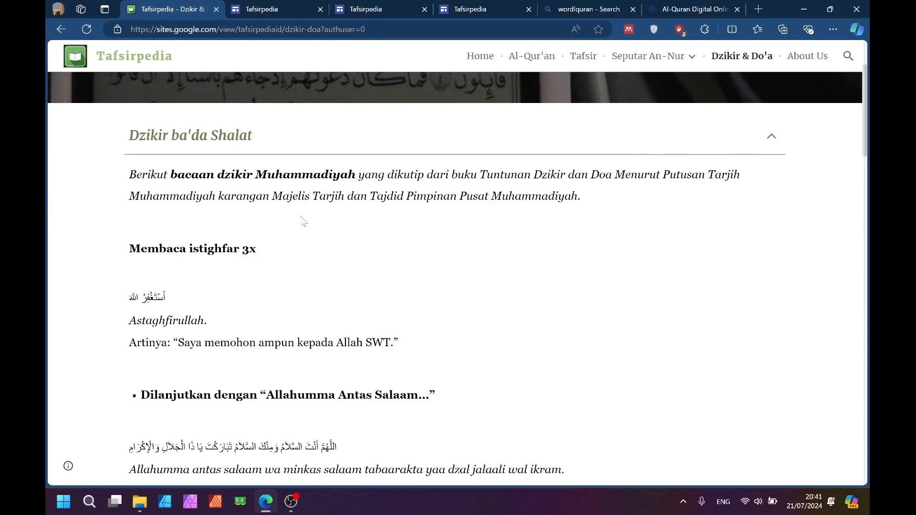
pyautogui.scroll(-7, 304, 223)
pyautogui.scroll(8, 304, 223)
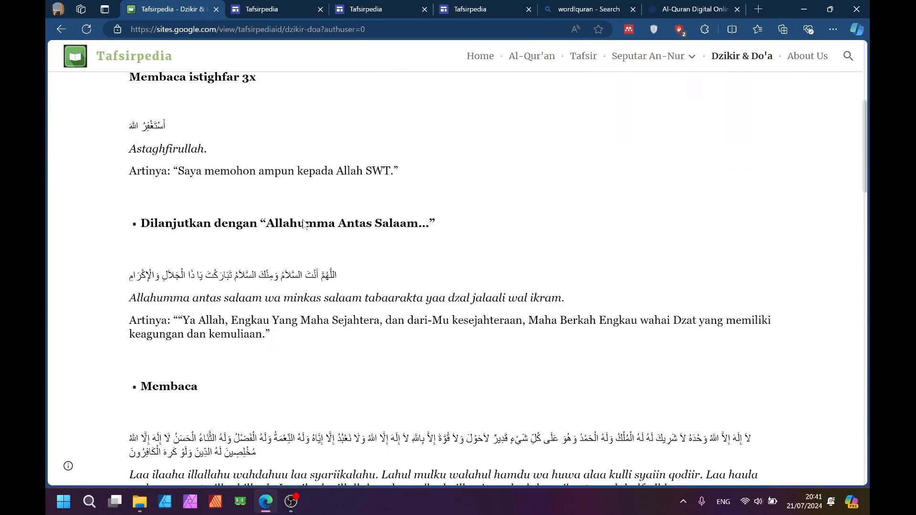
pyautogui.scroll(-4, 722, 250)
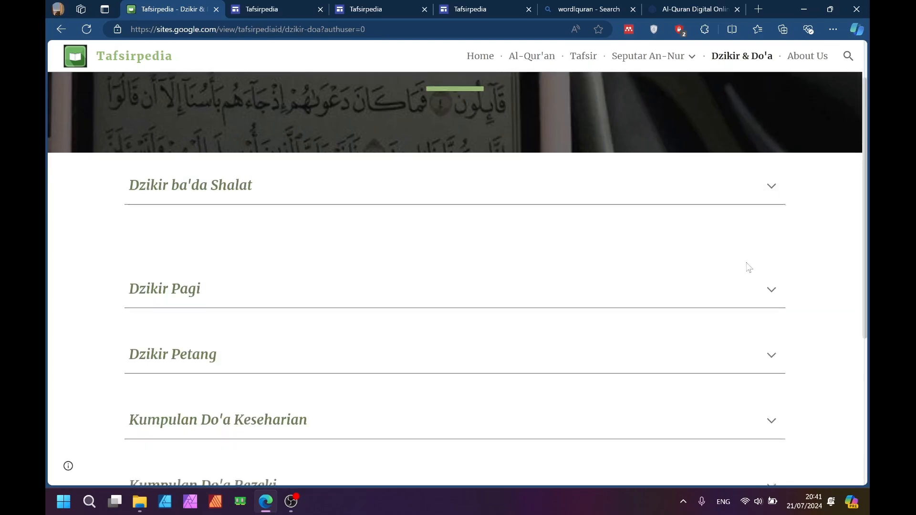
pyautogui.scroll(2, 610, 276)
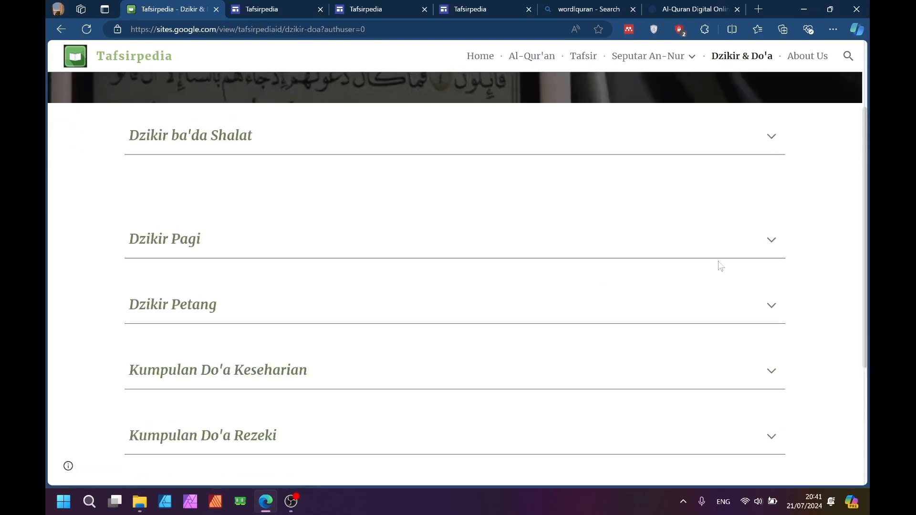
# Expand and collapse the Dzikir Pagi and Dzikir ba'da Shalat sections on the reference page and review the list of sections
pyautogui.click(768, 242)
pyautogui.click(771, 244)
pyautogui.scroll(2, 536, 221)
pyautogui.scroll(-2, 536, 221)
pyautogui.scroll(1, 536, 221)
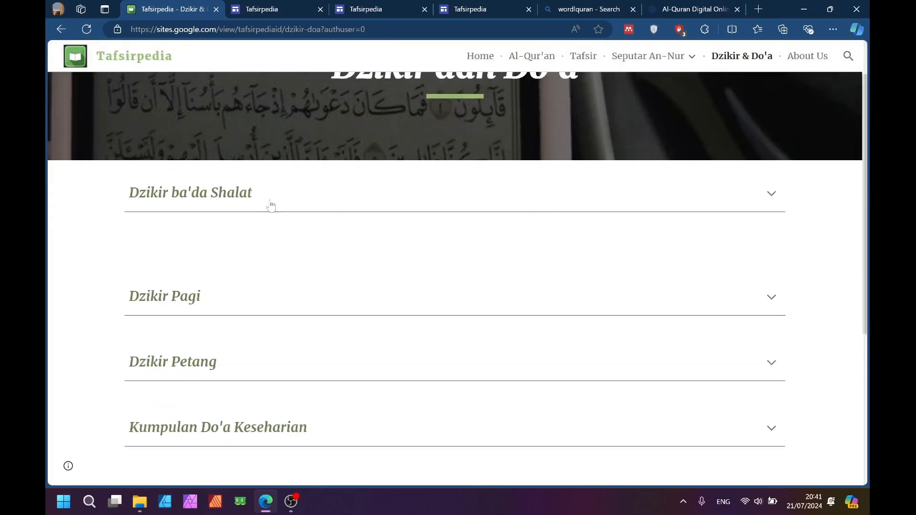
pyautogui.click(774, 199)
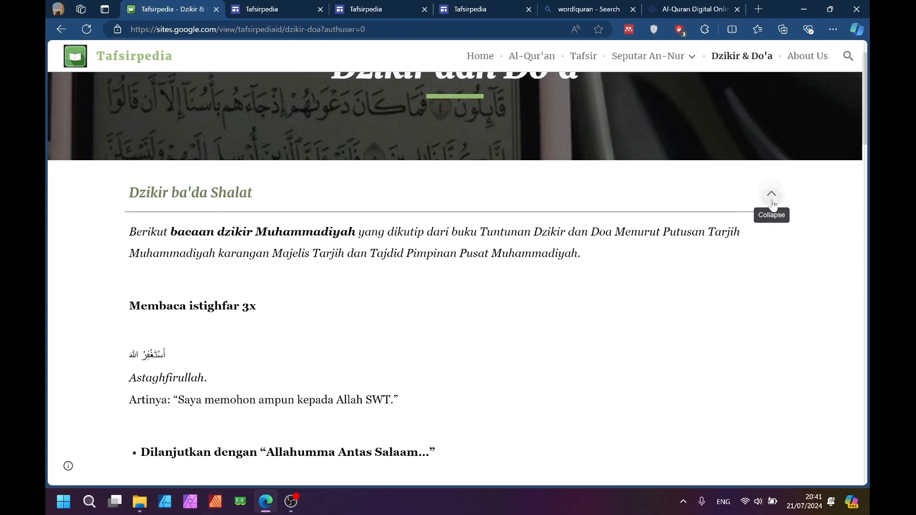
pyautogui.click(773, 196)
pyautogui.scroll(-2, 486, 268)
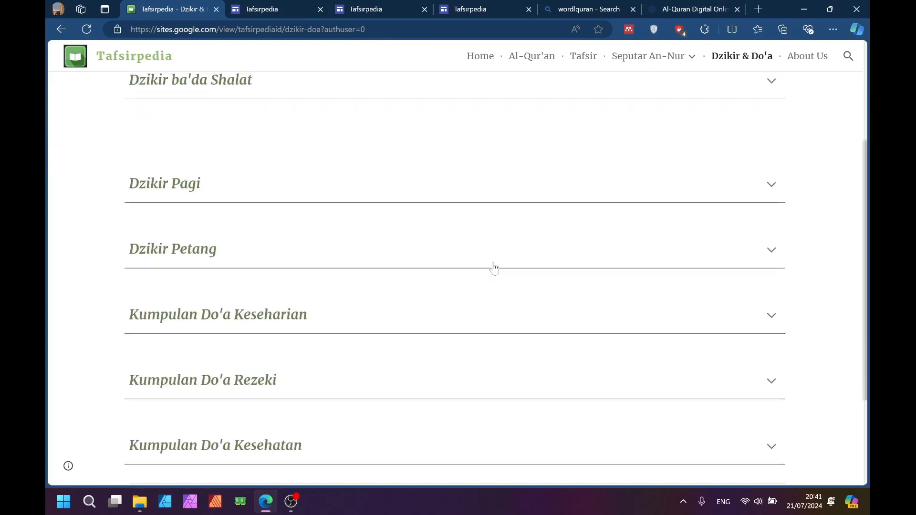
pyautogui.scroll(3, 494, 266)
pyautogui.scroll(-3, 495, 265)
# Return to the site editor and insert a collapsible group below the header of the Dzikir dan Doa page
pyautogui.click(372, 9)
pyautogui.scroll(-2, 563, 155)
pyautogui.scroll(2, 562, 160)
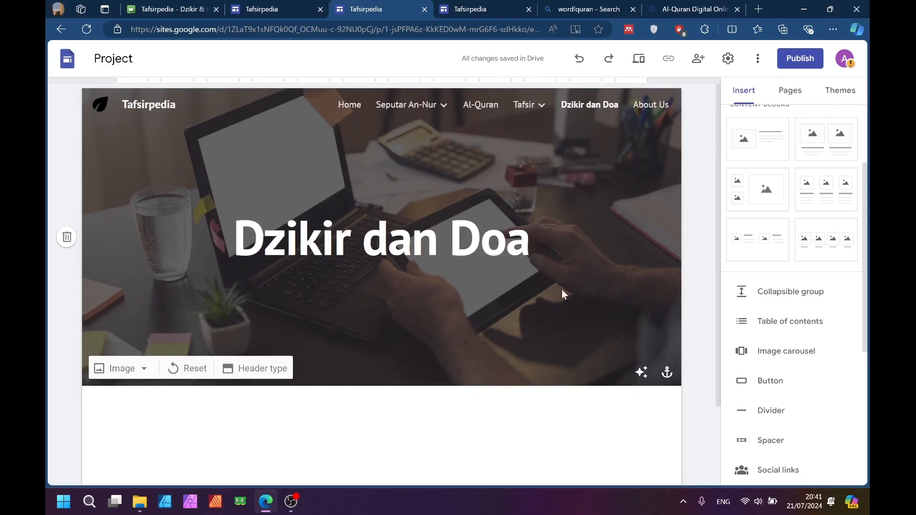
pyautogui.click(786, 296)
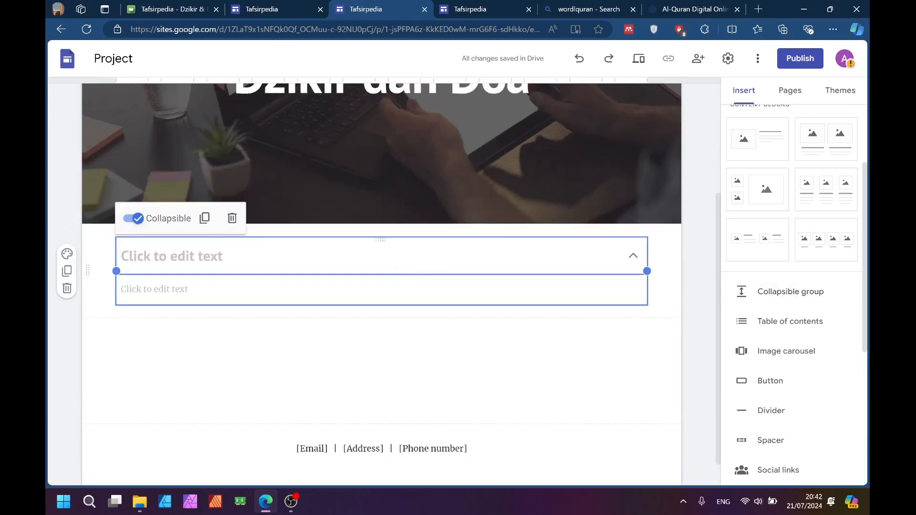
# Title the collapsible group "zikir setelah sholat"
pyautogui.click(191, 256)
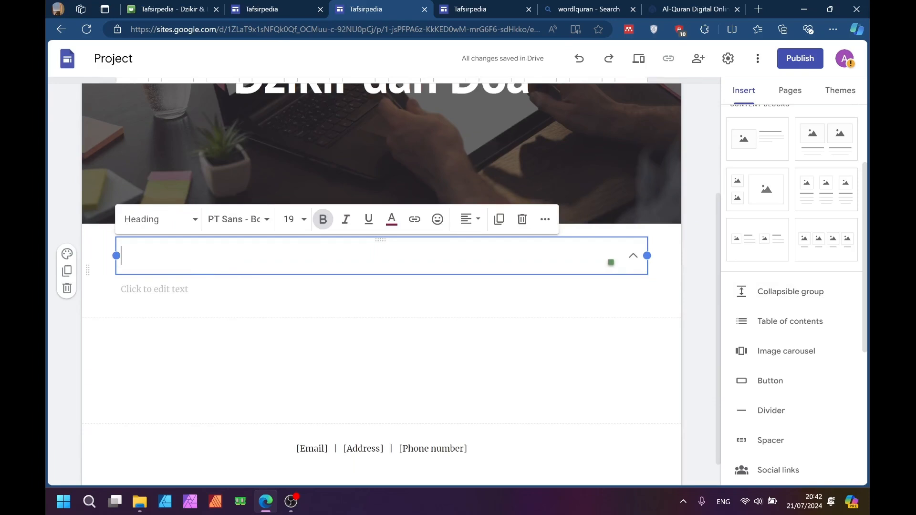
pyautogui.click(299, 339)
pyautogui.click(271, 259)
pyautogui.write('zikir')
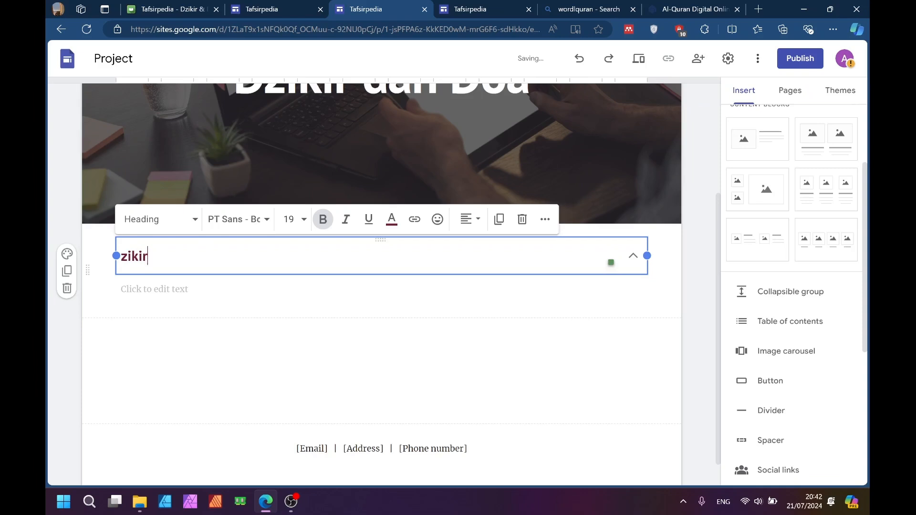
pyautogui.write(' setelah sholat')
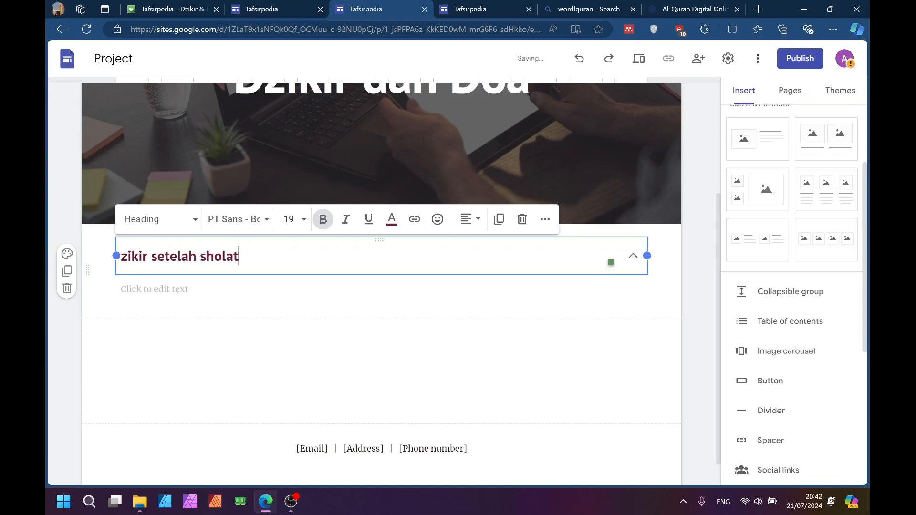
pyautogui.click(270, 302)
pyautogui.click(270, 266)
pyautogui.click(269, 266)
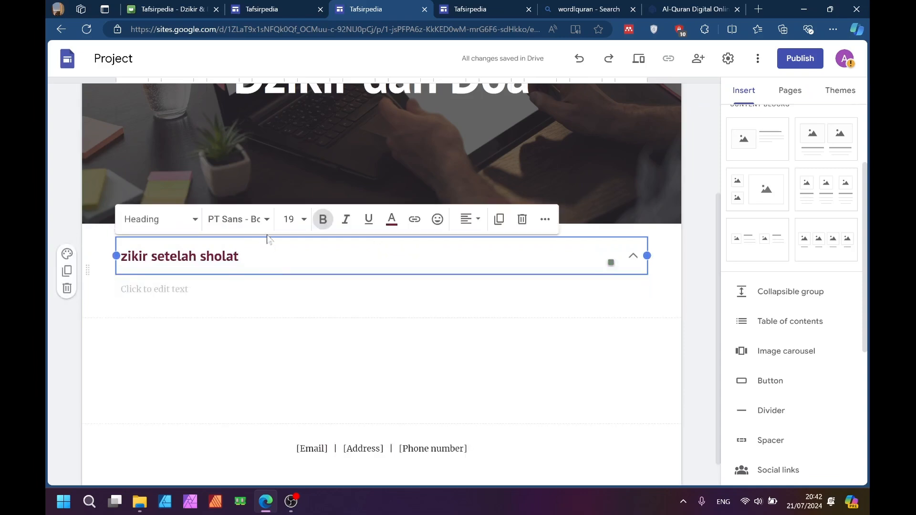
pyautogui.click(257, 219)
pyautogui.click(261, 291)
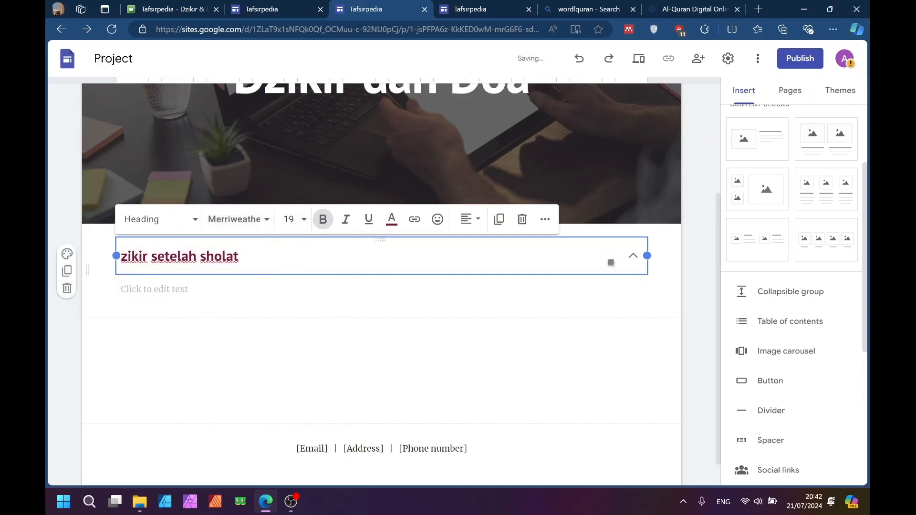
# Check the group's body text field and test collapsing and expanding the zikir setelah sholat group
pyautogui.click(282, 295)
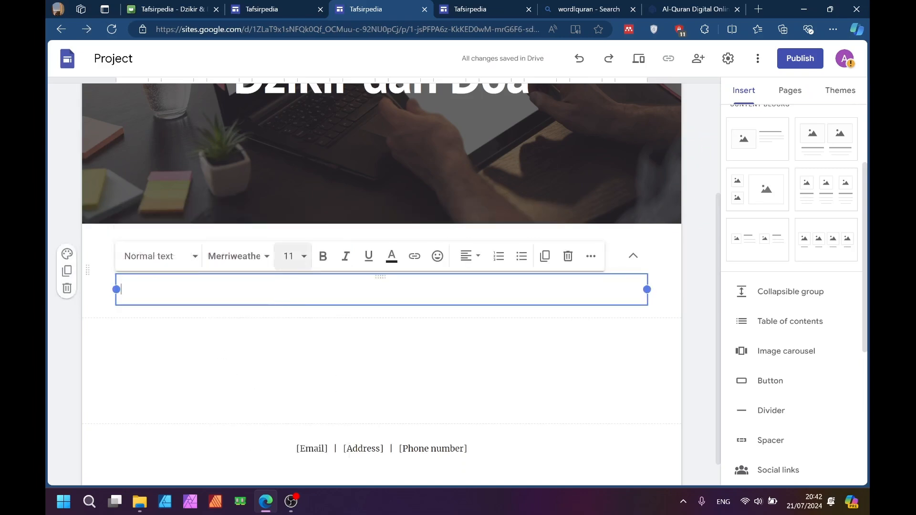
pyautogui.click(609, 262)
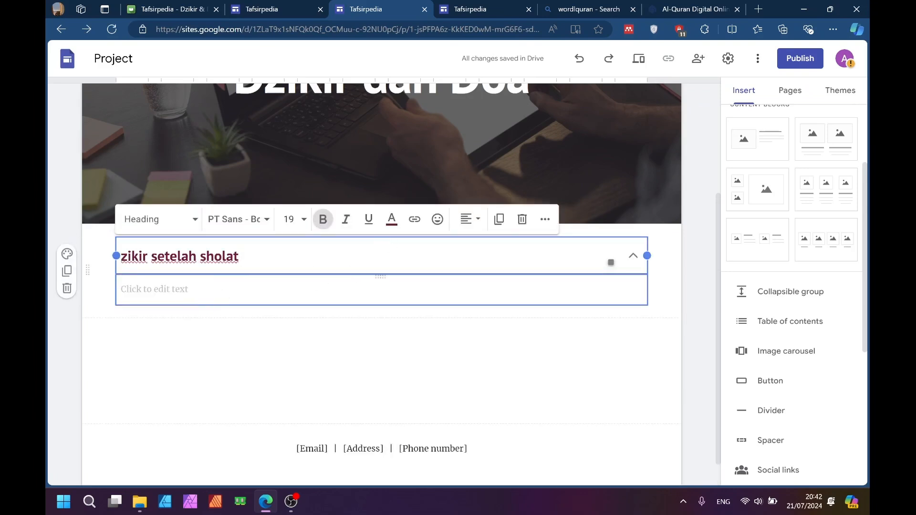
pyautogui.click(215, 295)
pyautogui.click(266, 329)
pyautogui.click(262, 284)
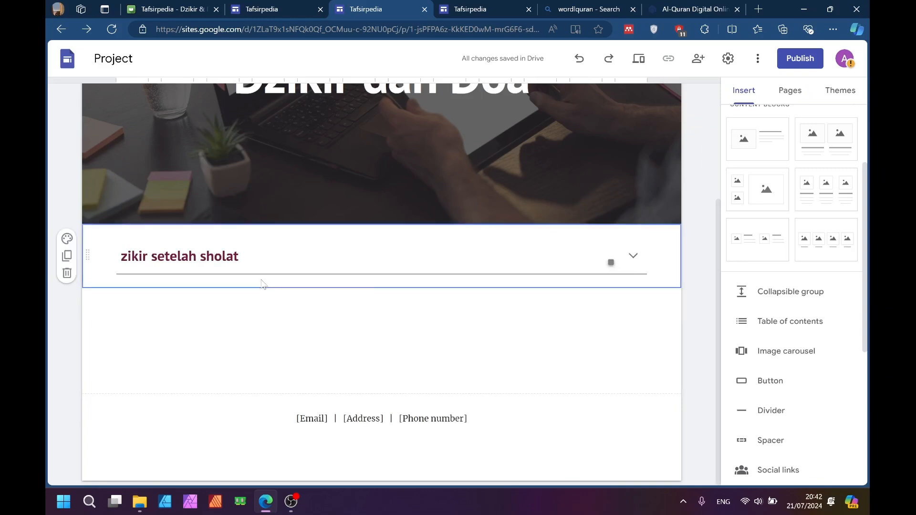
pyautogui.click(578, 268)
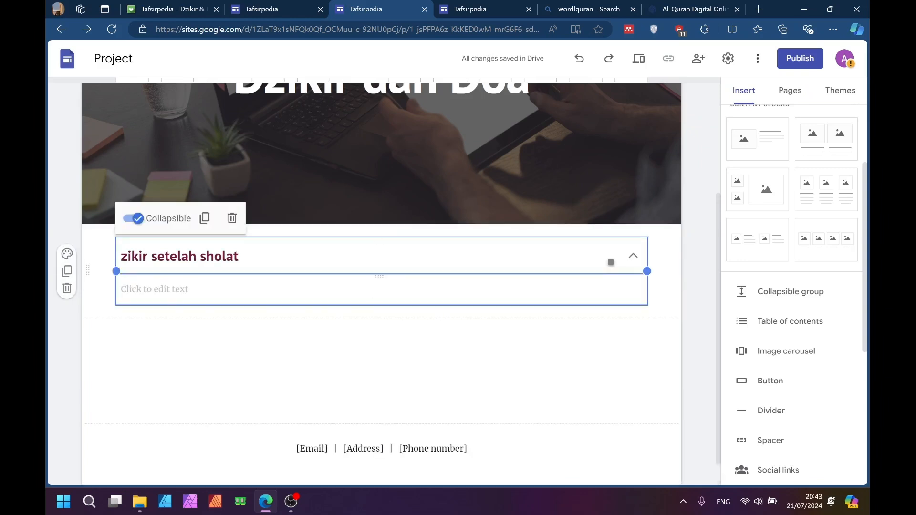
# Place the cursor in the group's empty body text, and test collapsing and reopening the zikir setelah sholat group once more
pyautogui.click(255, 300)
pyautogui.click(219, 297)
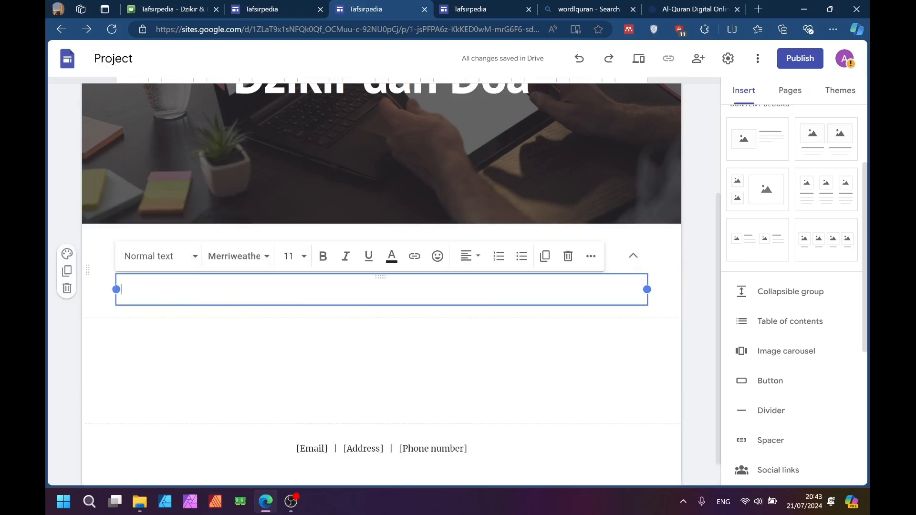
pyautogui.click(420, 334)
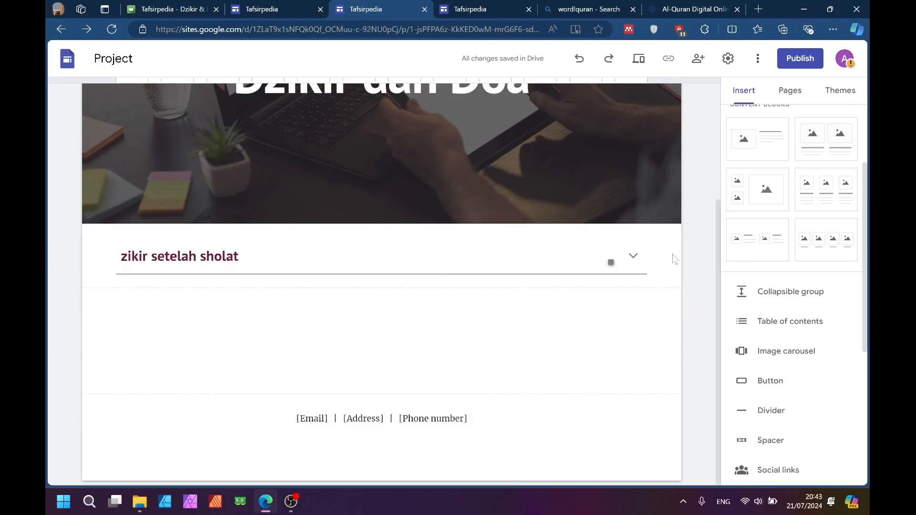
pyautogui.click(636, 263)
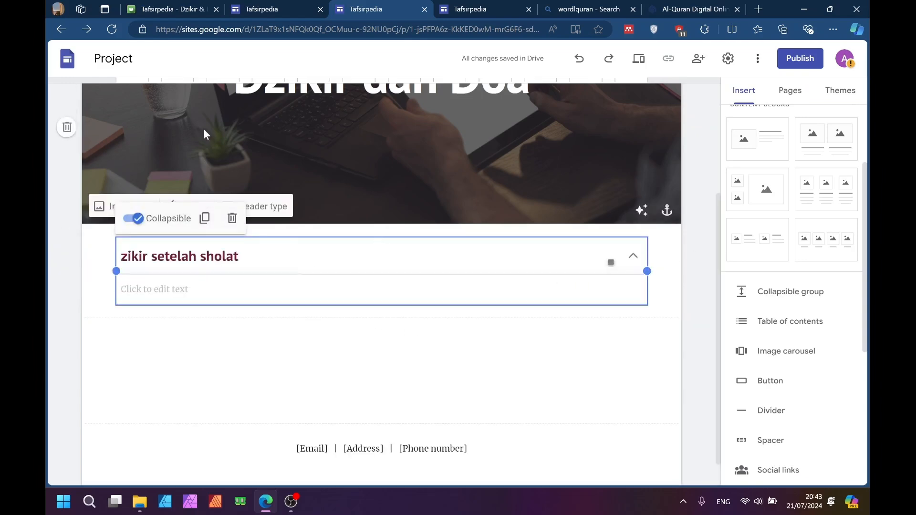
# Copy the istighfar reading with its Arabic text, "Astaghfirullah." and the translation from the Dzikir ba'da Shalat section of the reference page
pyautogui.click(190, 7)
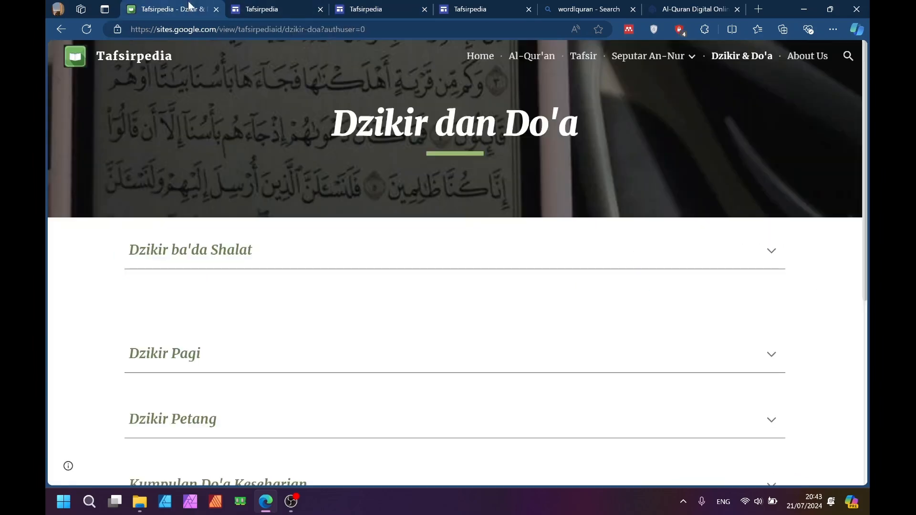
pyautogui.click(327, 264)
pyautogui.scroll(-3, 190, 338)
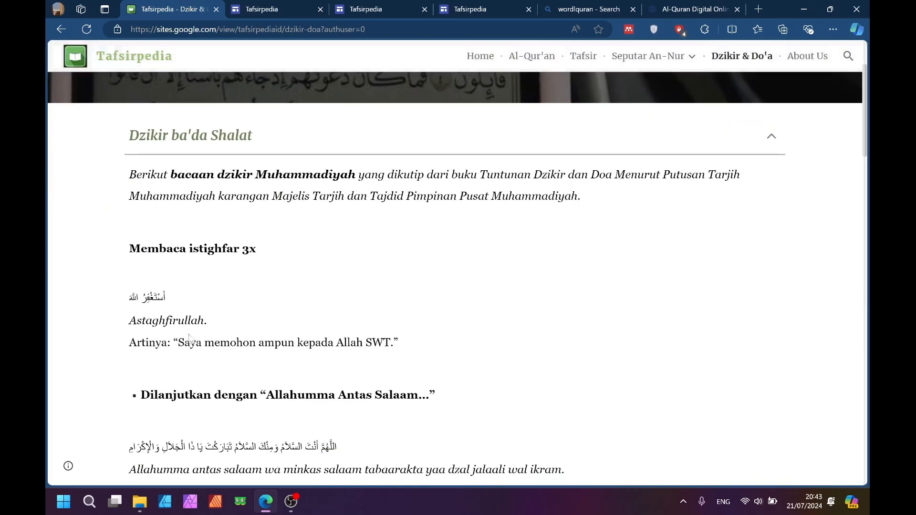
pyautogui.moveTo(165, 293); pyautogui.dragTo(396, 334)
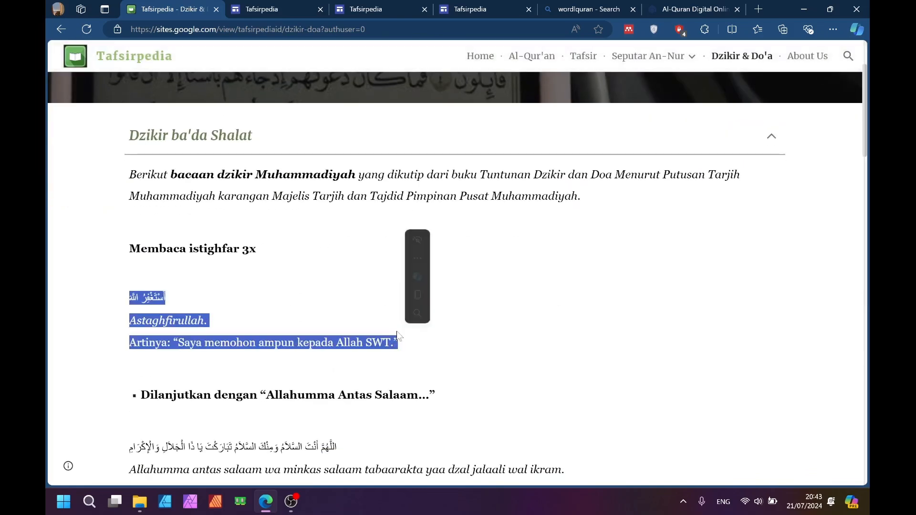
pyautogui.hotkey('ctrl', 'c')
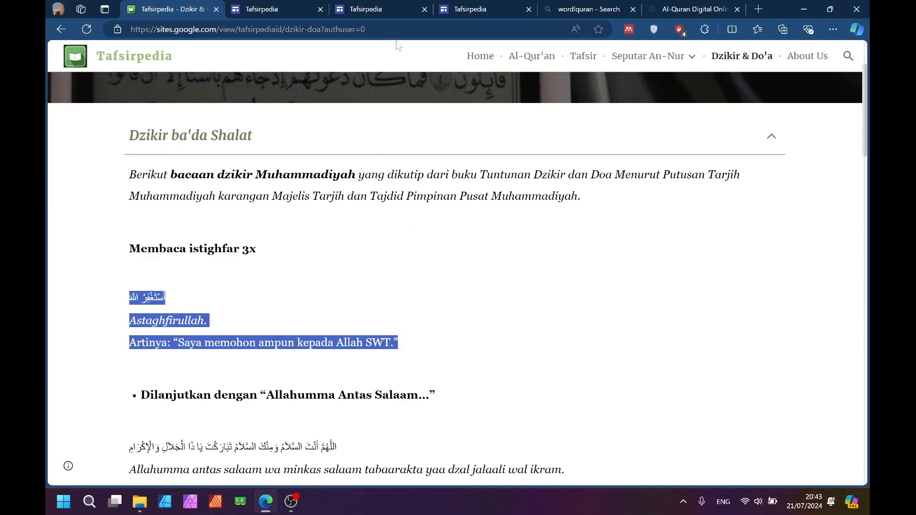
# Return to the Dzikir dan Doa page in the site editor and paste the copied istighfar reading into the zikir setelah sholat group's body
pyautogui.click(478, 9)
pyautogui.click(377, 9)
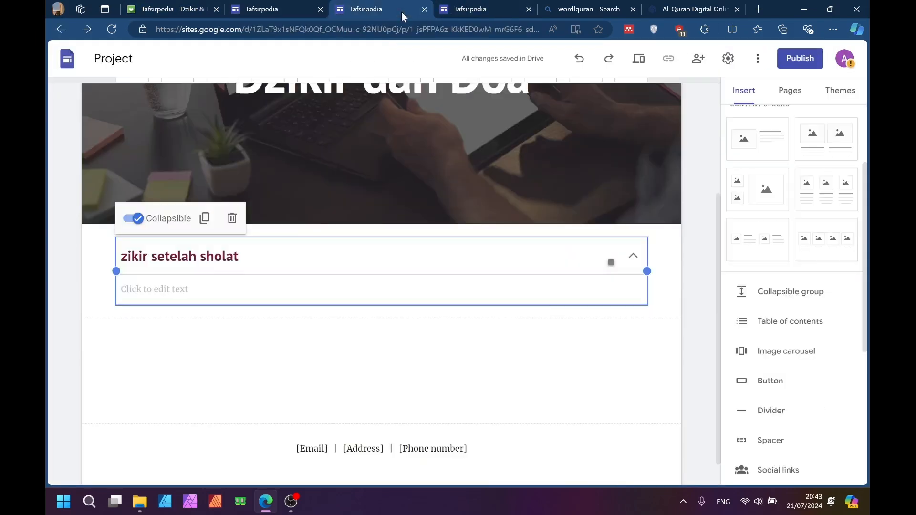
pyautogui.click(272, 284)
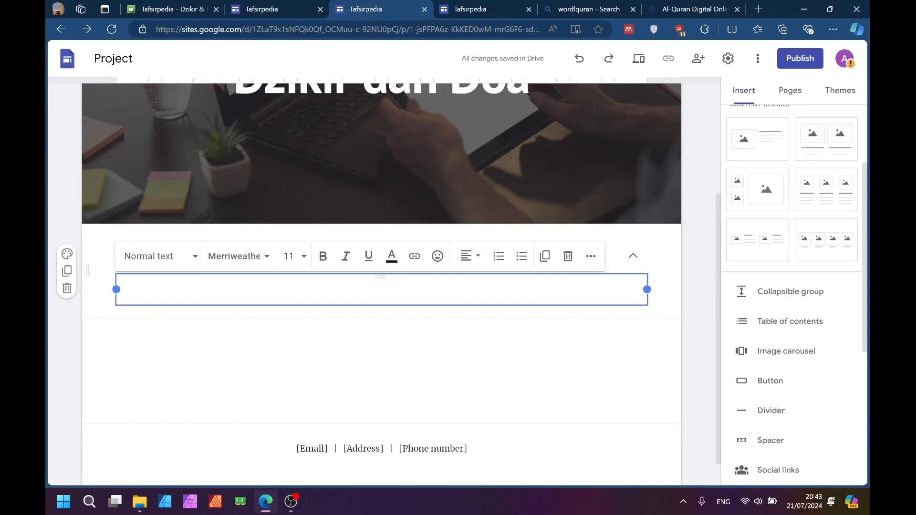
pyautogui.hotkey('ctrl', 'v')
pyautogui.click(679, 287)
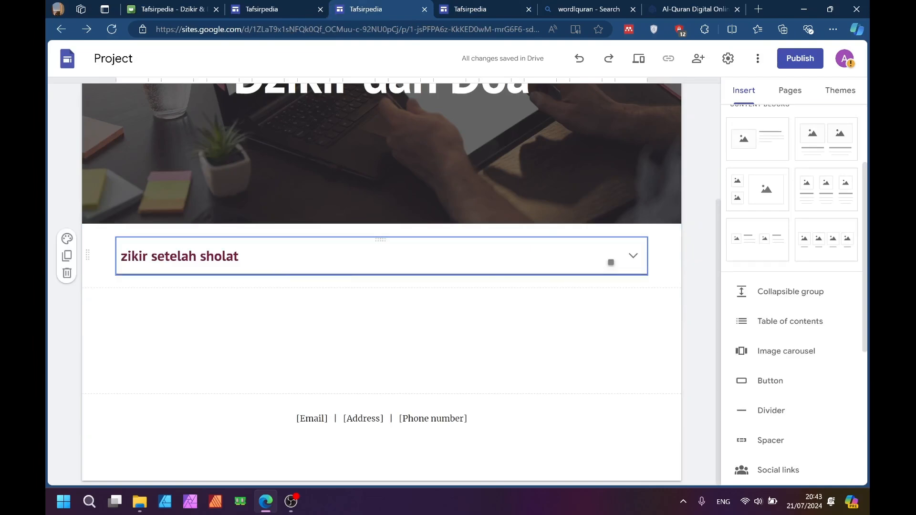
# Check the pasted istighfar reading by collapsing and expanding the zikir setelah sholat group in the editor
pyautogui.click(148, 9)
pyautogui.click(389, 8)
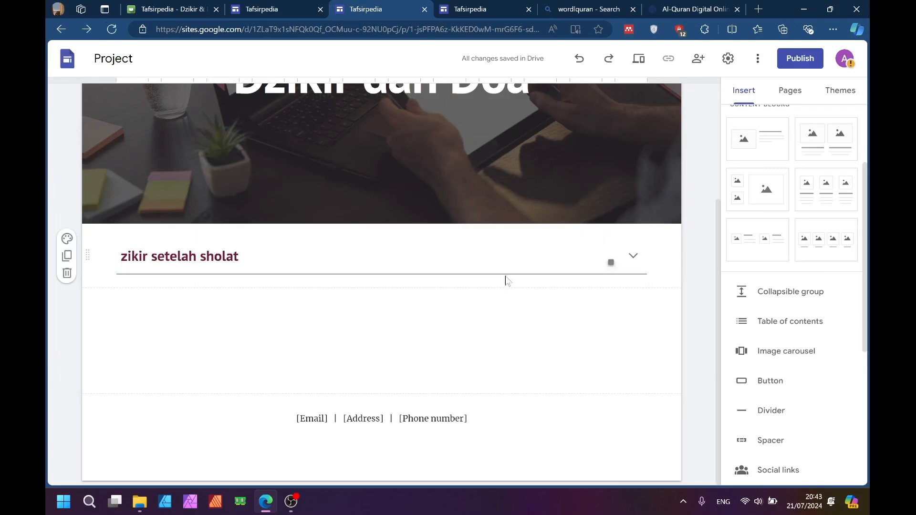
pyautogui.scroll(2, 306, 286)
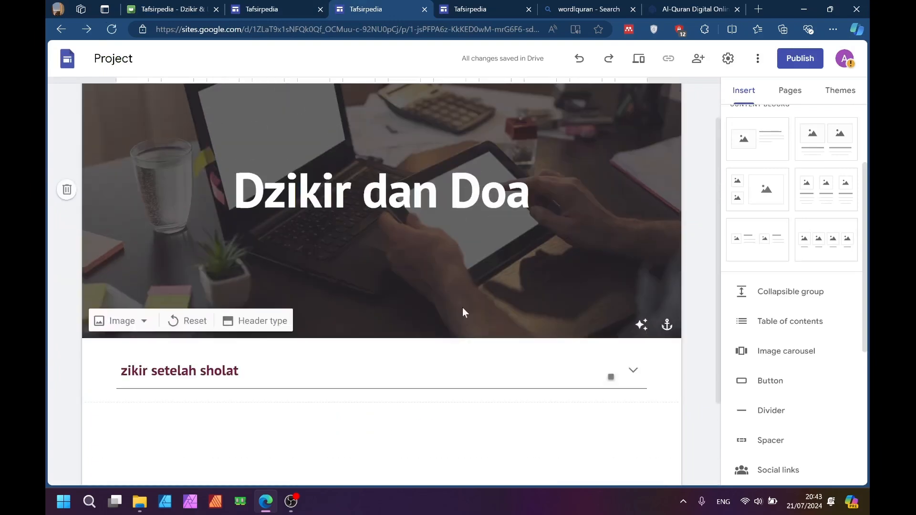
pyautogui.scroll(-1, 542, 344)
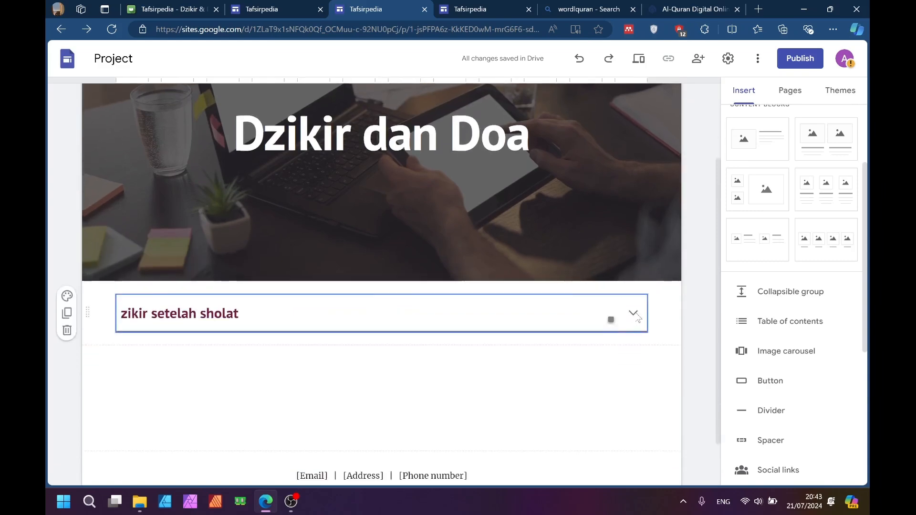
pyautogui.click(637, 317)
pyautogui.scroll(-2, 317, 352)
pyautogui.click(348, 349)
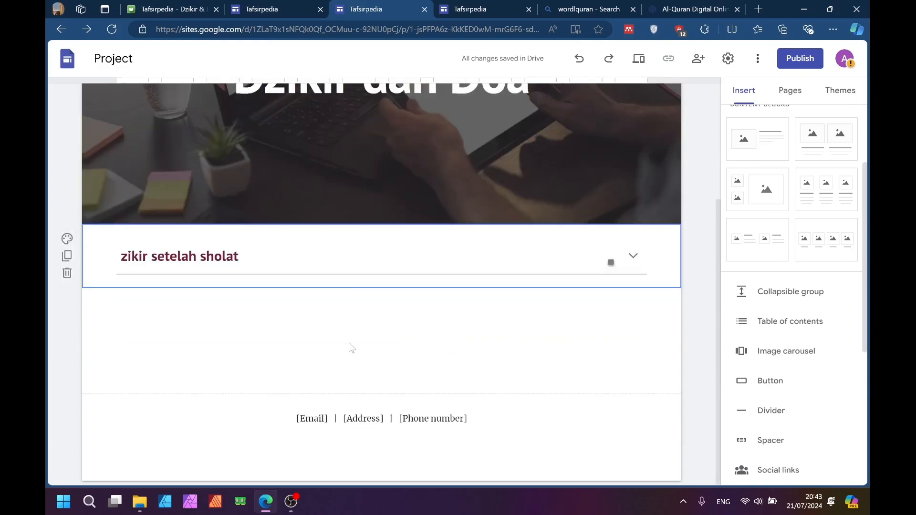
pyautogui.click(633, 256)
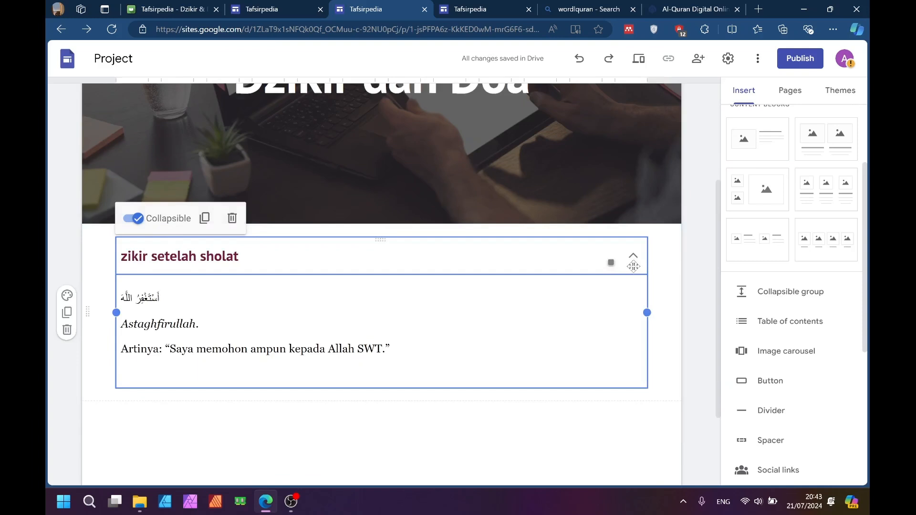
pyautogui.click(692, 273)
# Collapse the Dzikir ba'da Shalat section on the reference page and look through all the dzikir and do'a sections
pyautogui.click(194, 9)
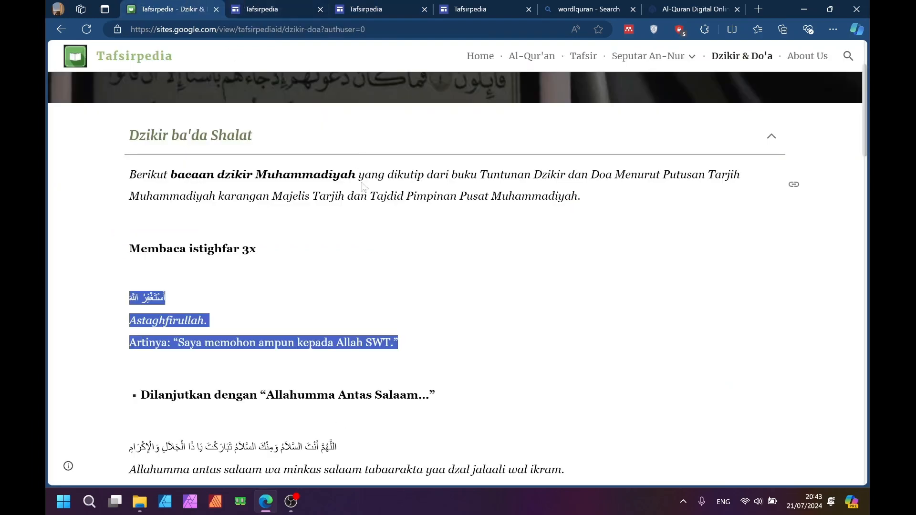
pyautogui.click(411, 236)
pyautogui.click(767, 142)
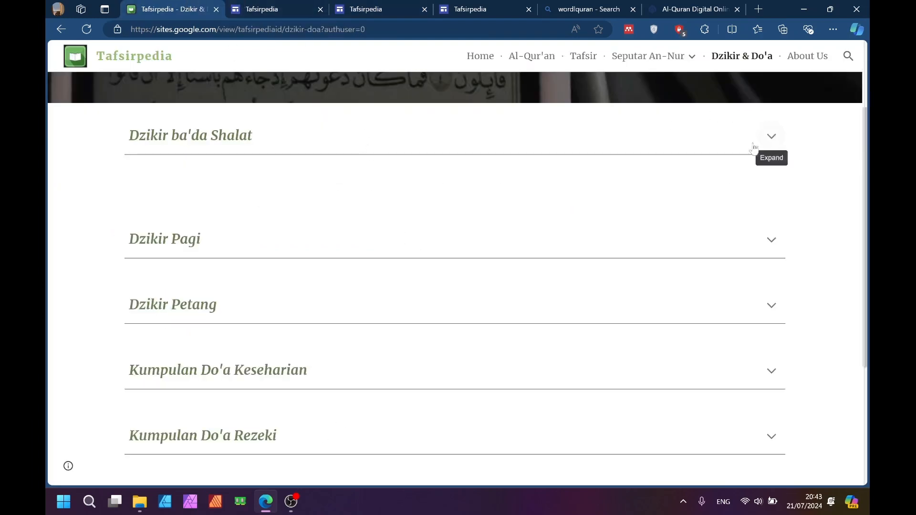
pyautogui.scroll(-4, 474, 239)
pyautogui.scroll(4, 472, 240)
pyautogui.scroll(-3, 348, 280)
pyautogui.scroll(4, 337, 292)
pyautogui.scroll(-2, 347, 325)
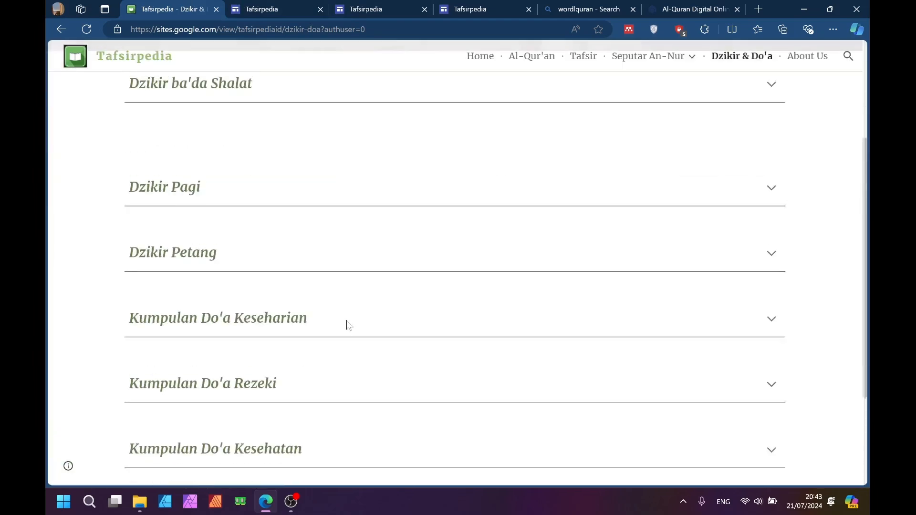
pyautogui.scroll(3, 346, 324)
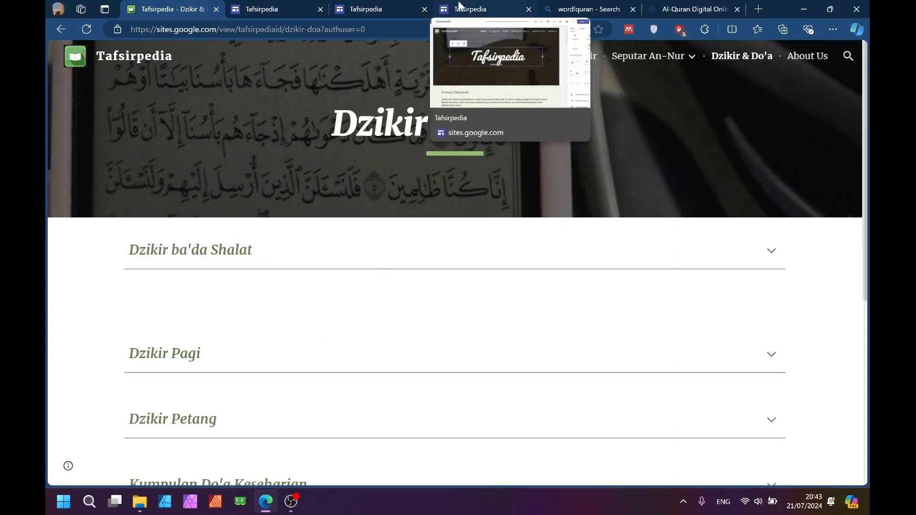
# Go back to the site editor and open the About Us page down to its empty area below the header
pyautogui.click(399, 6)
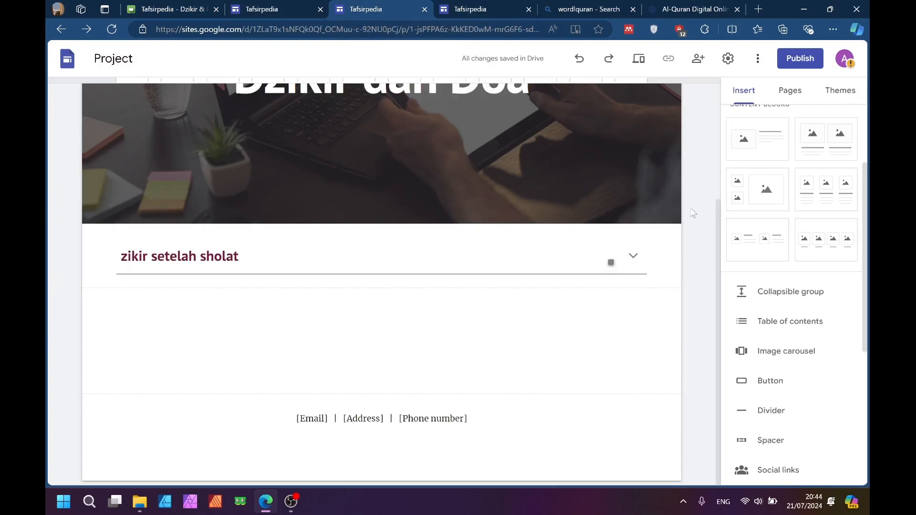
pyautogui.scroll(3, 693, 213)
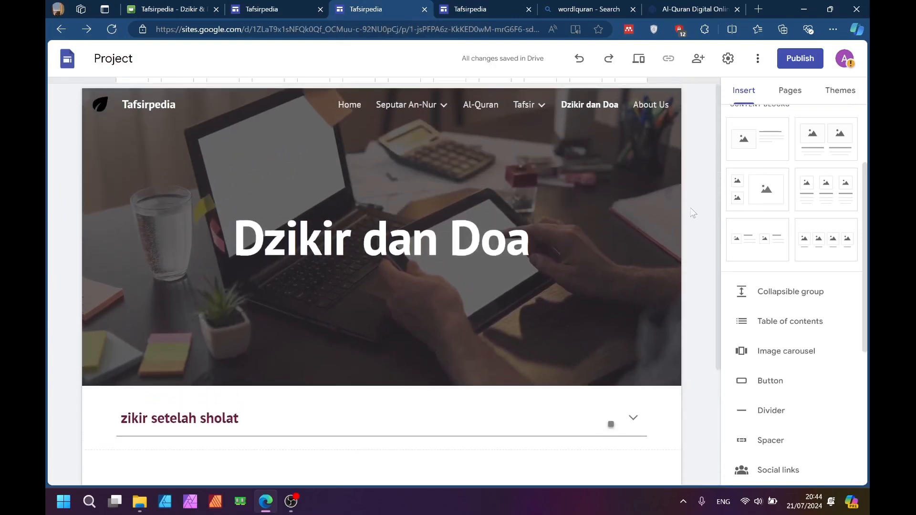
pyautogui.rightClick(652, 105)
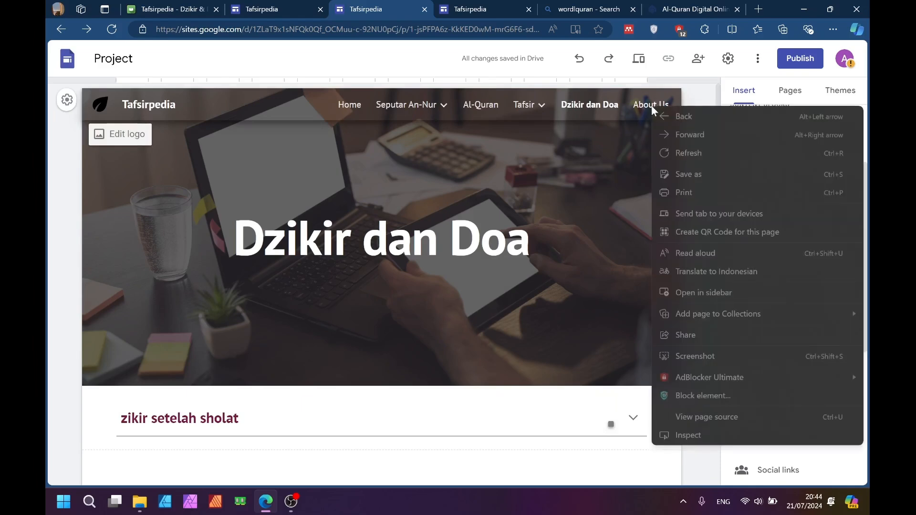
pyautogui.click(632, 113)
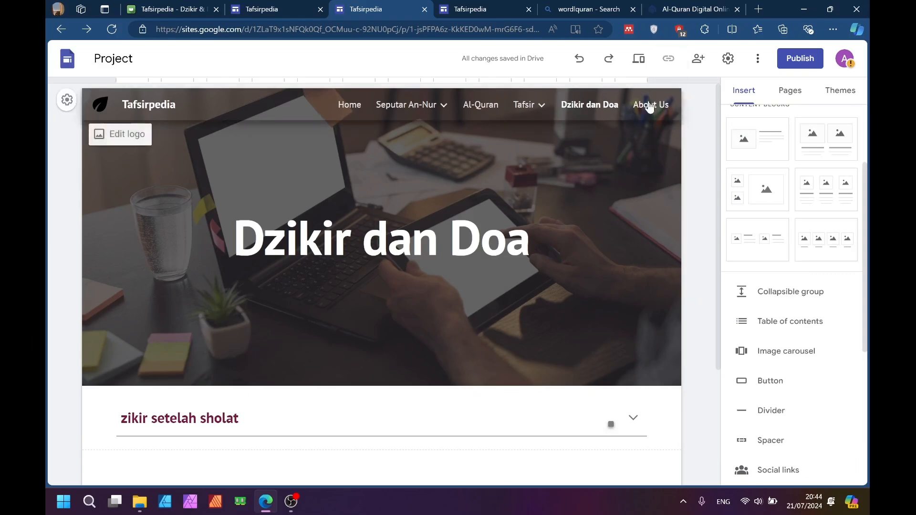
pyautogui.click(650, 105)
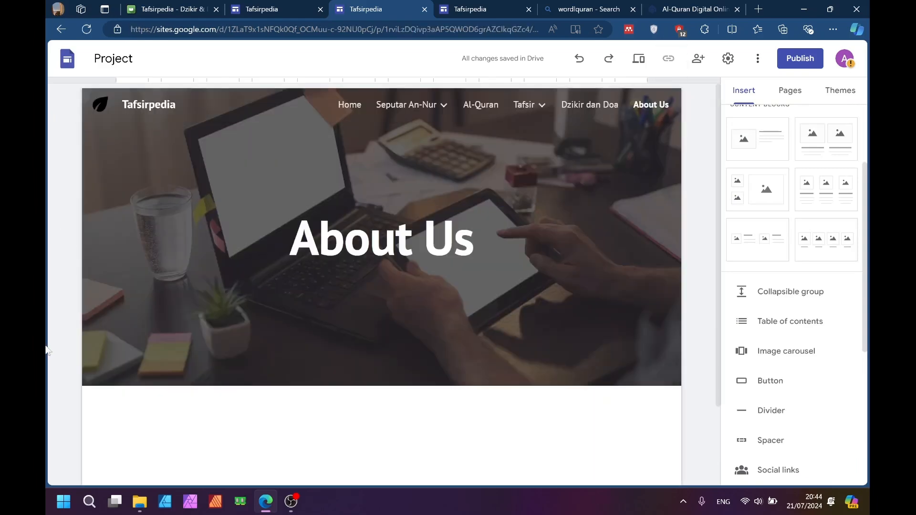
pyautogui.scroll(-2, 46, 351)
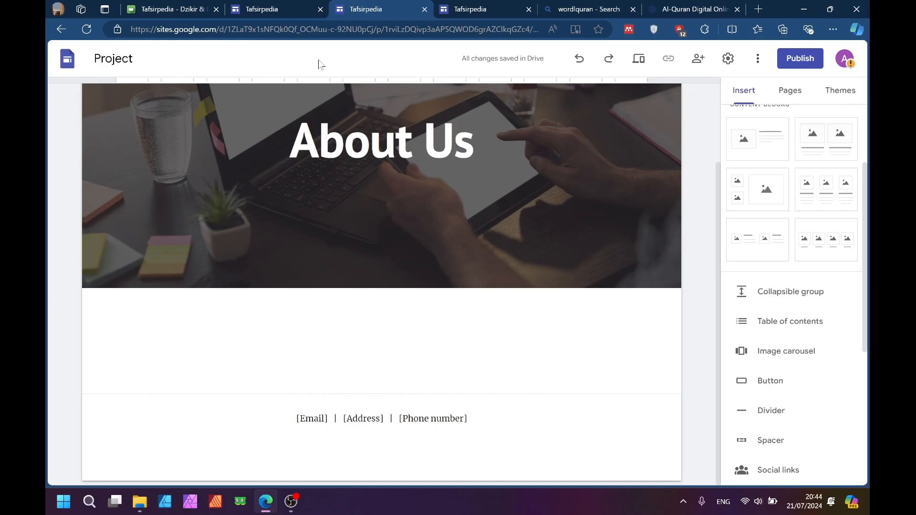
# Glance at the Seputar An-Nur page in the other editor tab and insert an empty text box below the About Us header
pyautogui.click(243, 8)
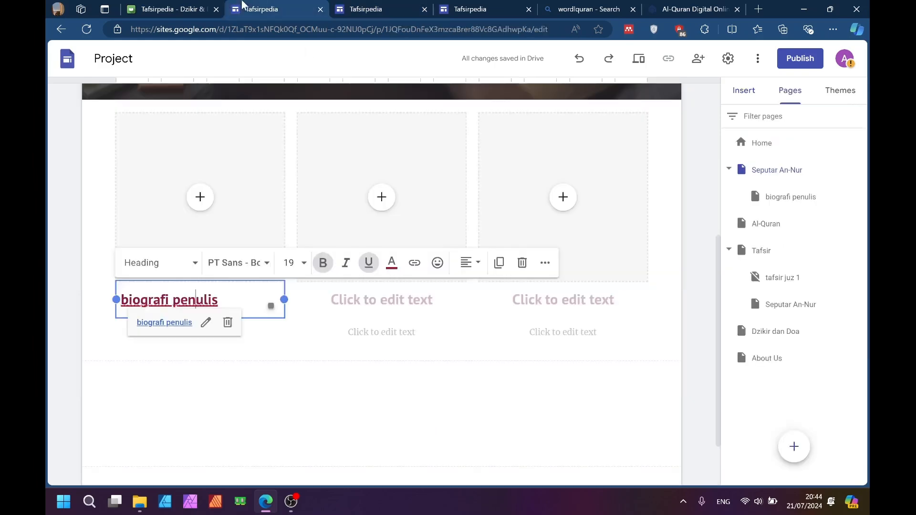
pyautogui.click(354, 9)
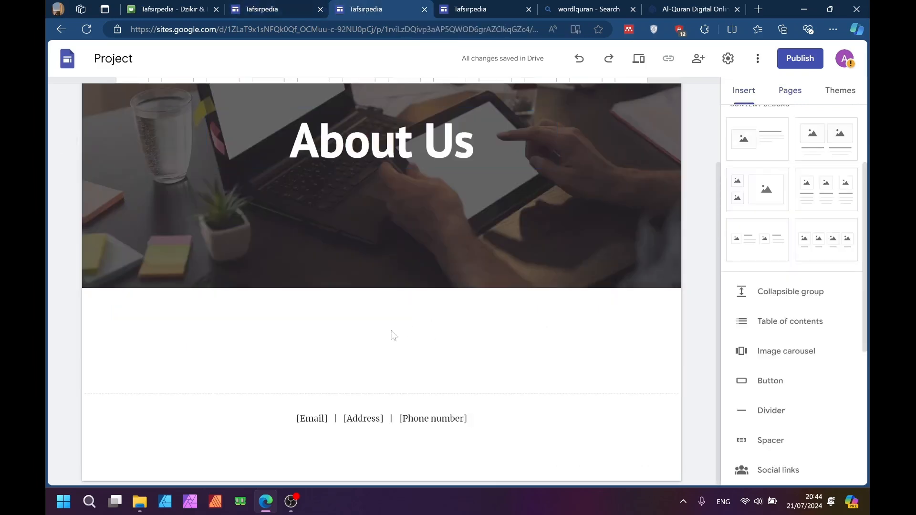
pyautogui.click(300, 6)
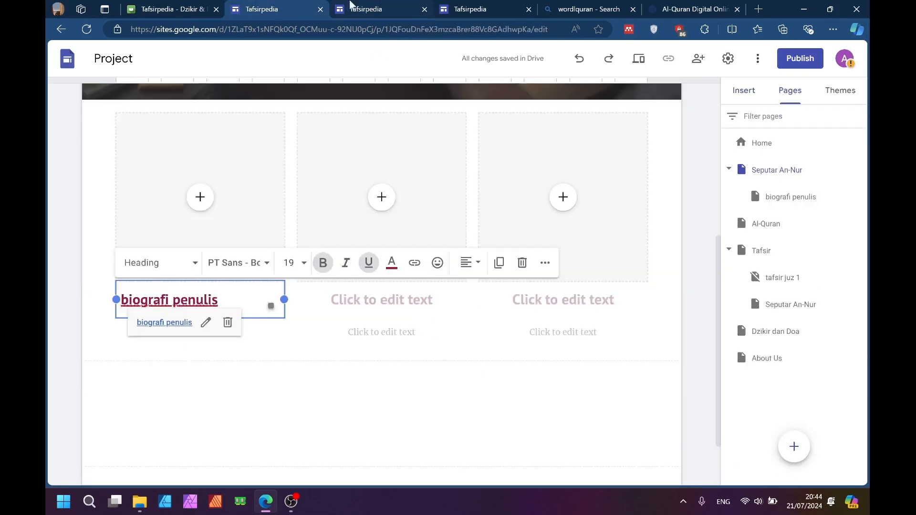
pyautogui.click(352, 7)
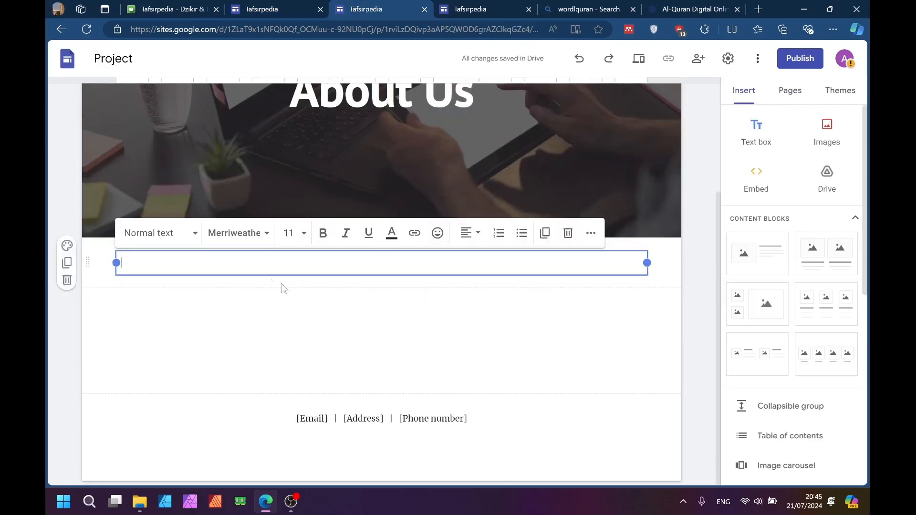
# Open the About Us page of the published reference site and review its list of website authors with Instagram links
pyautogui.click(300, 8)
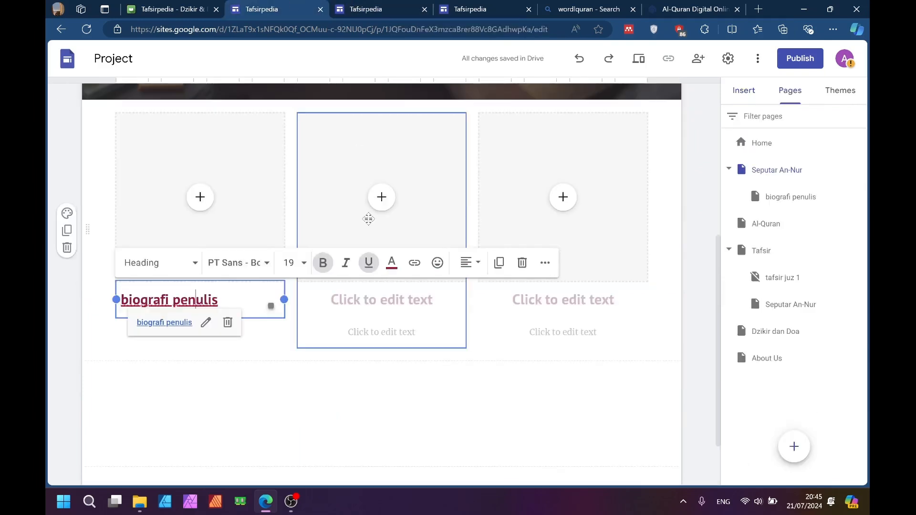
pyautogui.click(210, 8)
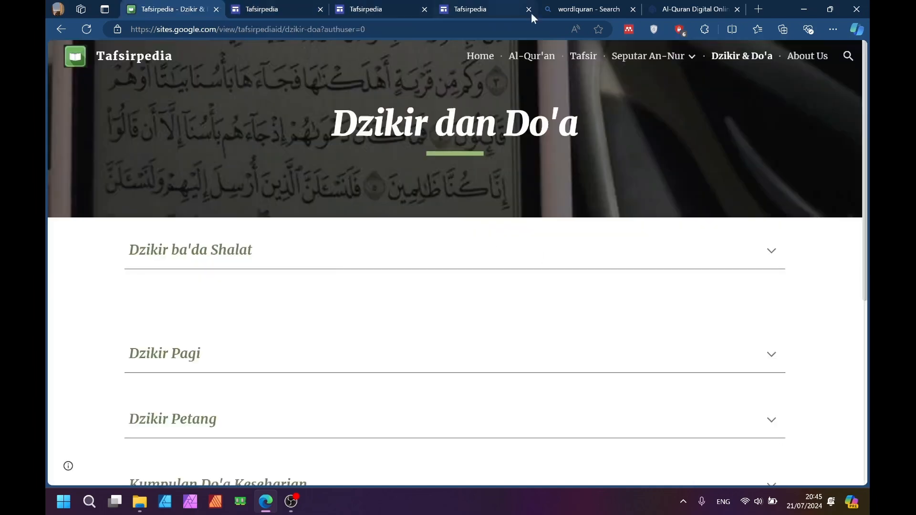
pyautogui.click(807, 56)
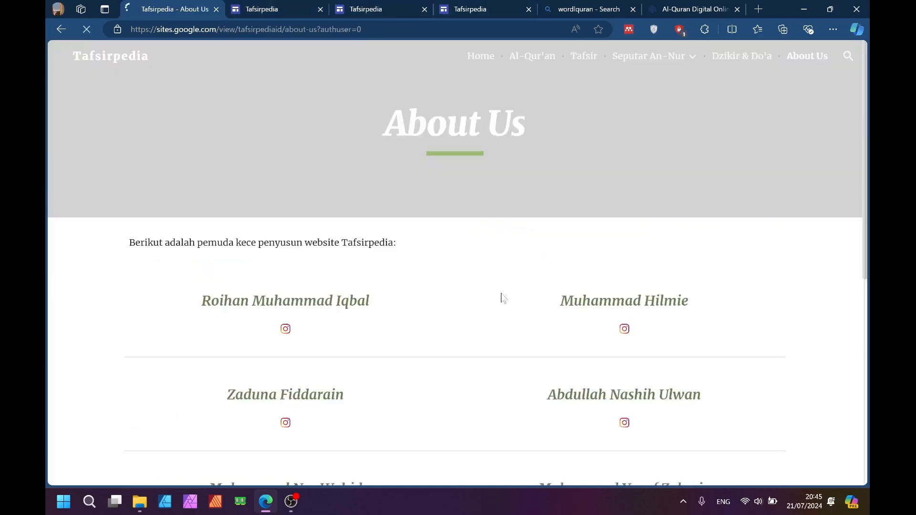
pyautogui.scroll(-7, 852, 165)
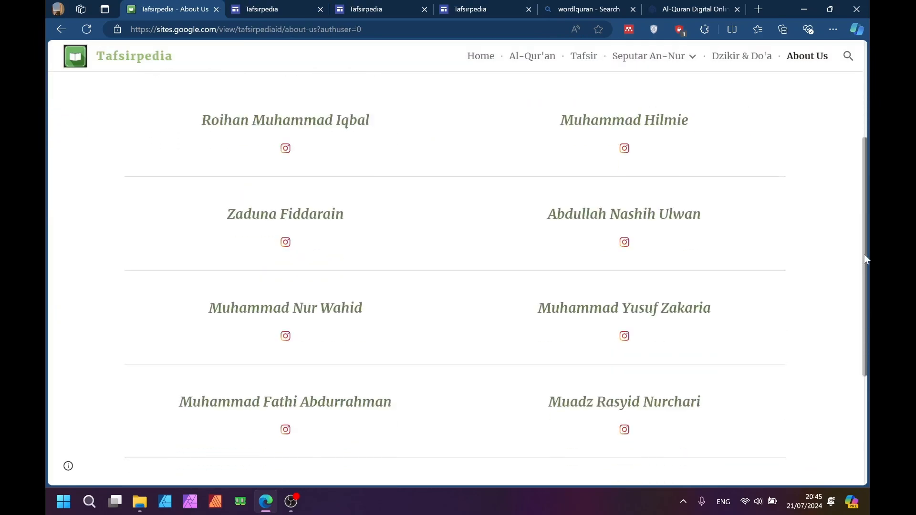
# Look at the open WorldQuran surah list and switch to the TafsirpediaID reference site's editor
pyautogui.click(692, 8)
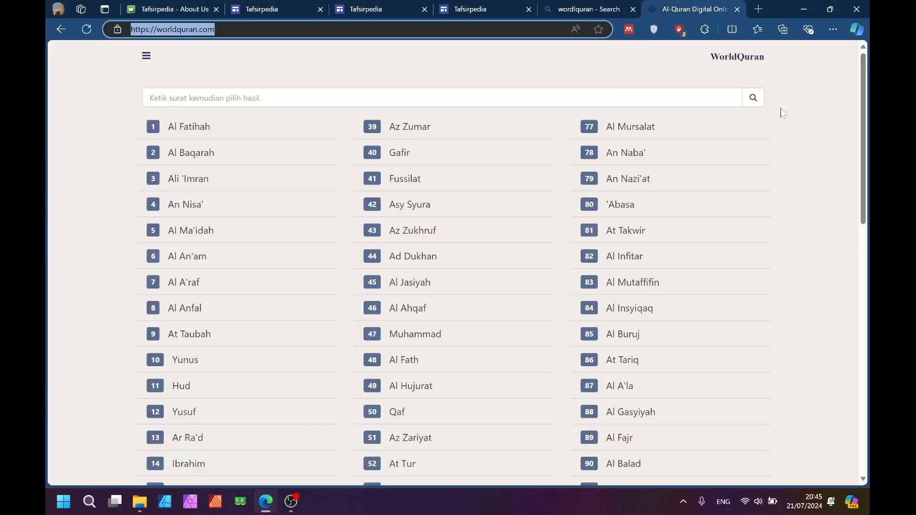
pyautogui.click(544, 6)
pyautogui.click(482, 9)
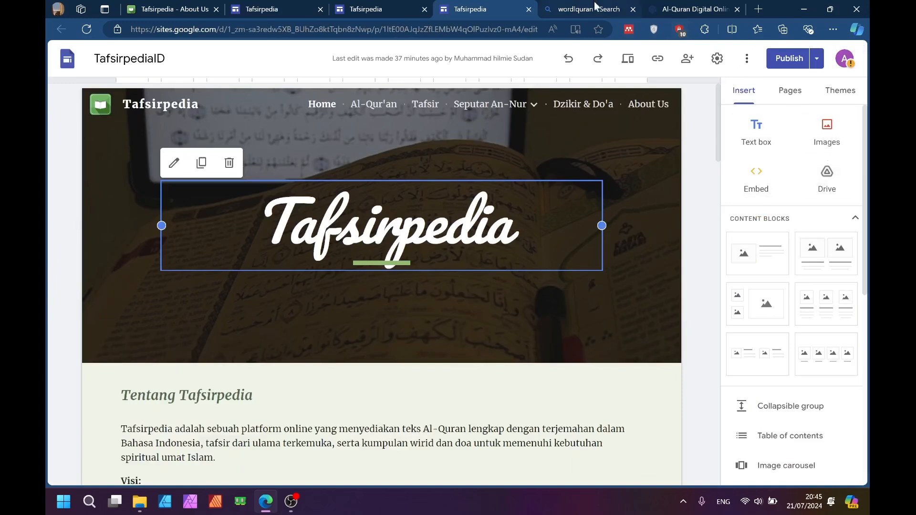
# Open the About Us page in the TafsirpediaID reference editor and look at its author layout
pyautogui.click(652, 106)
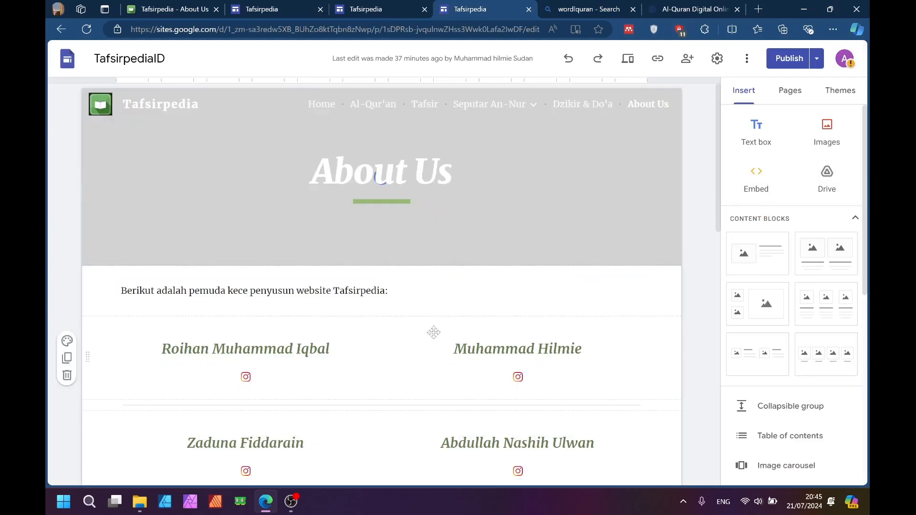
pyautogui.click(623, 9)
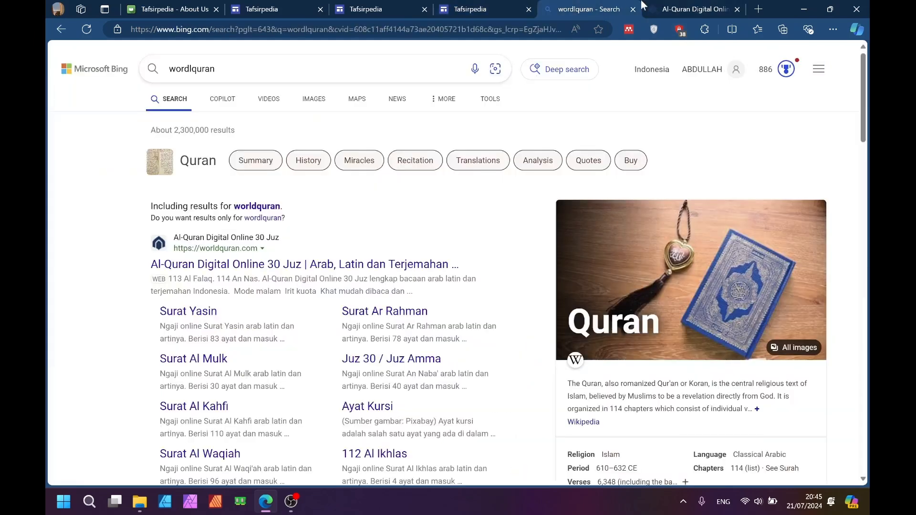
pyautogui.click(650, 9)
pyautogui.click(588, 9)
pyautogui.click(477, 9)
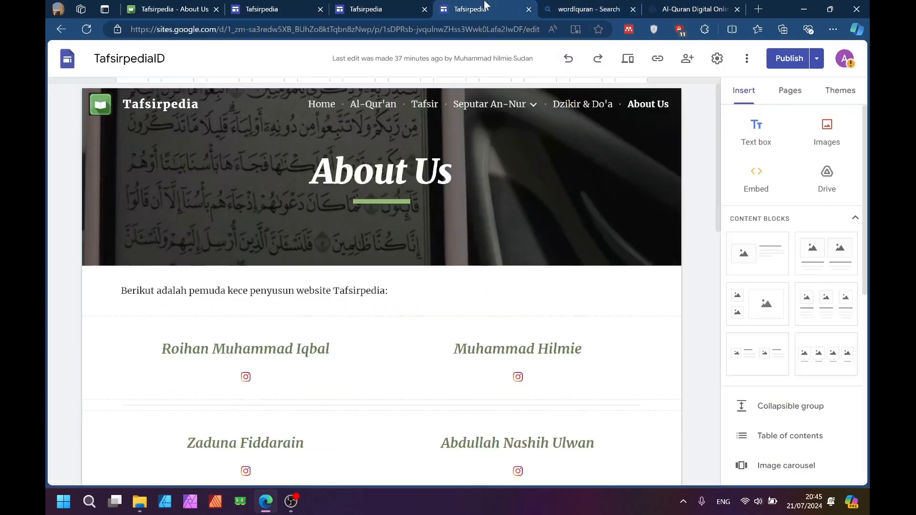
# Return to the Project editor and enter the first author's name in the empty text box below the About Us header
pyautogui.click(415, 9)
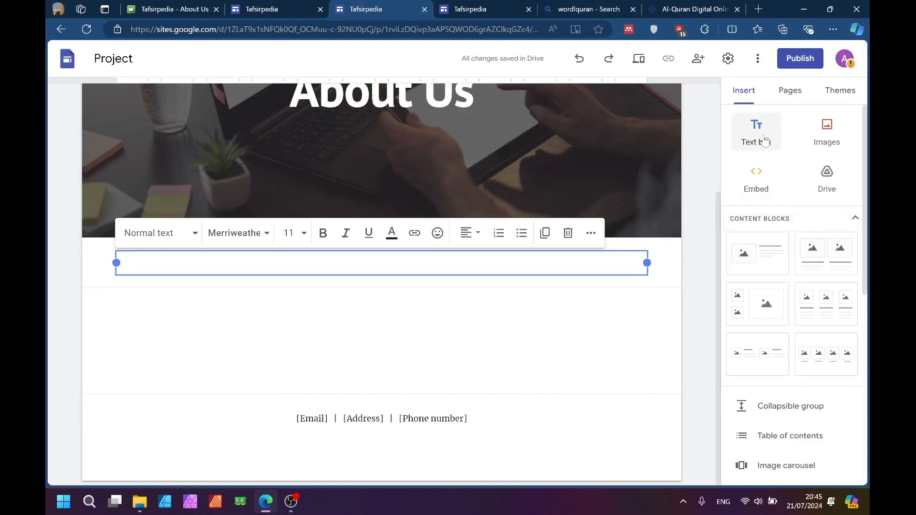
pyautogui.write('RA')
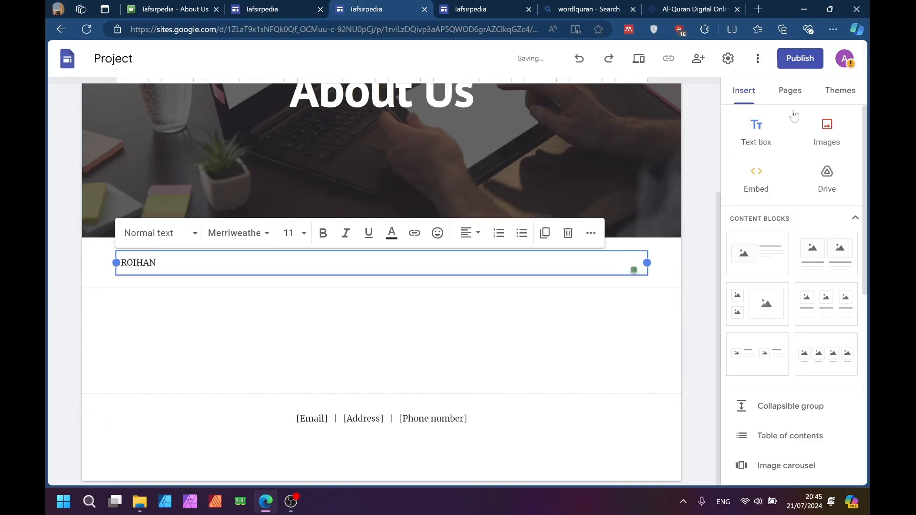
pyautogui.click(407, 317)
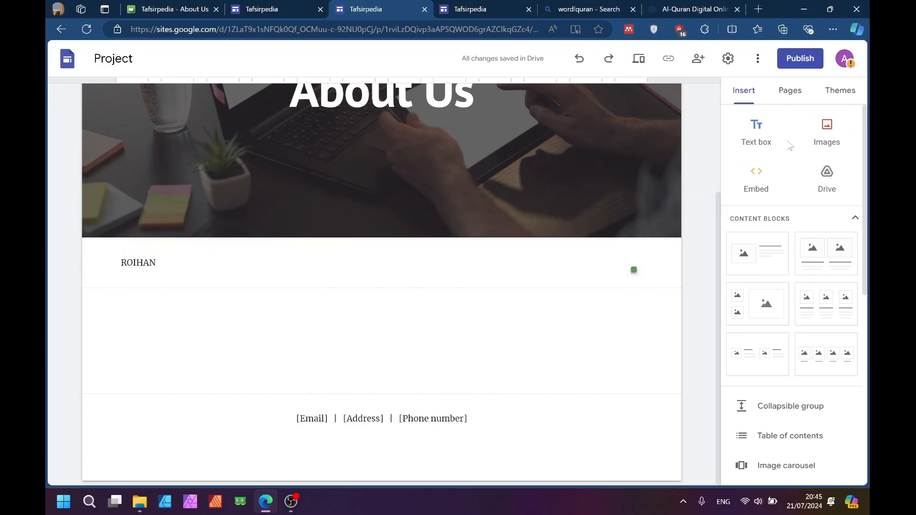
# Embed instagram.com by URL on the About Us page below the author's name
pyautogui.click(759, 178)
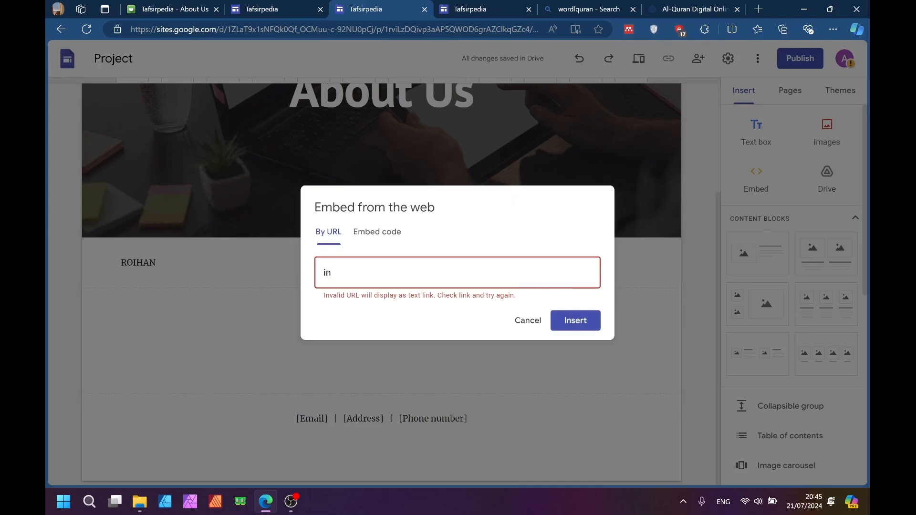
pyautogui.write('s')
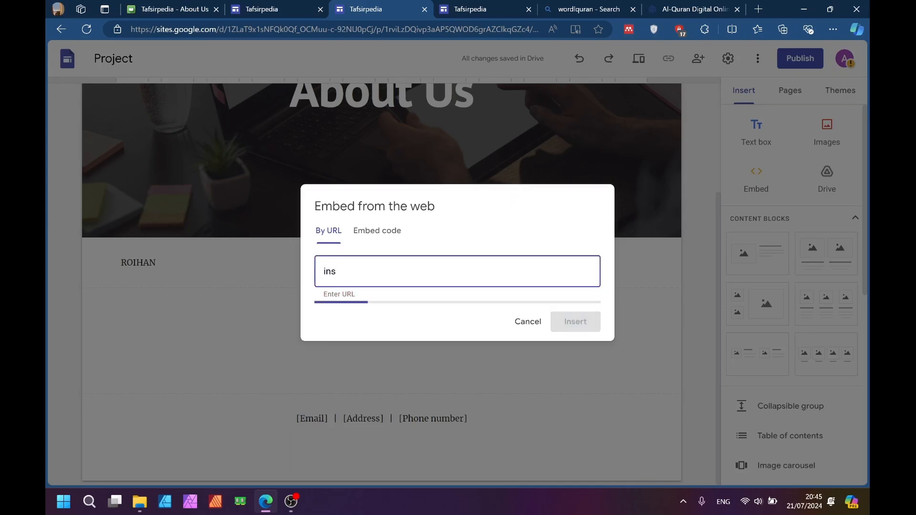
pyautogui.write('tagram.com')
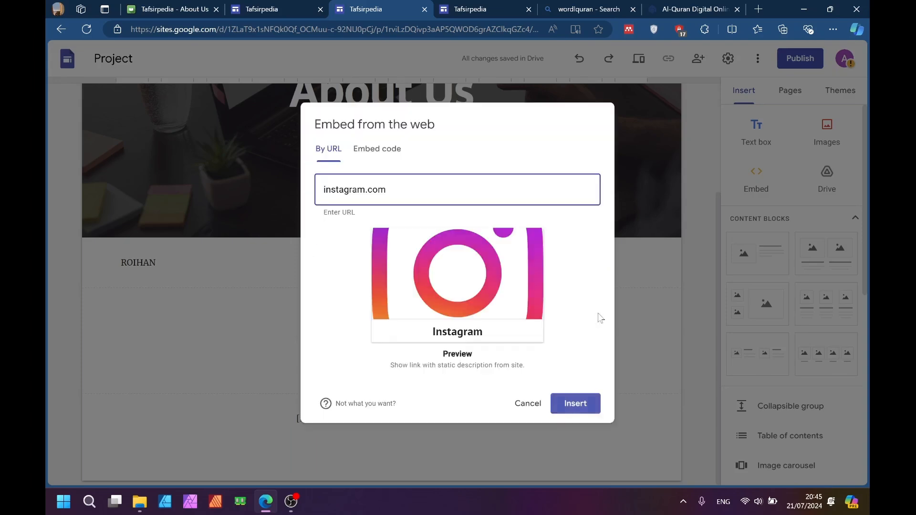
pyautogui.click(575, 404)
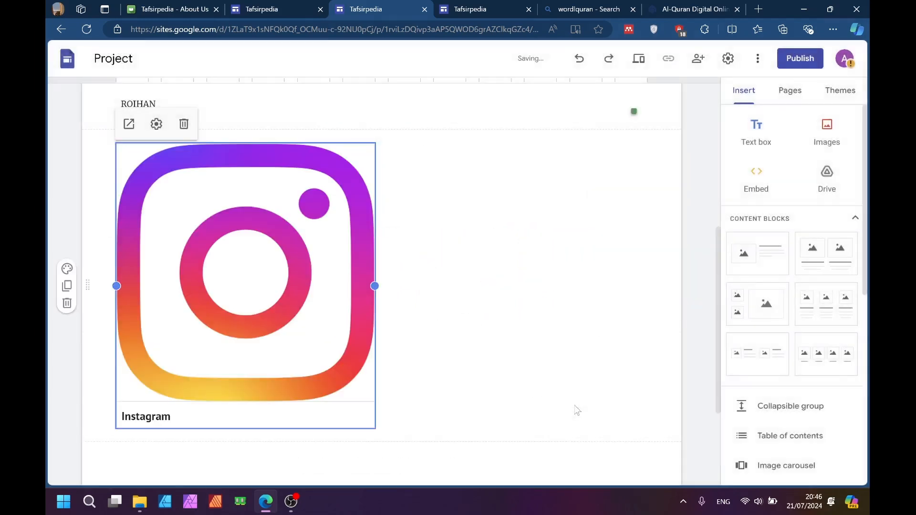
# Resize the Instagram embed and the author's name to a narrow column, with the embed stacked directly beneath the name
pyautogui.click(400, 450)
pyautogui.moveTo(375, 286); pyautogui.dragTo(143, 197)
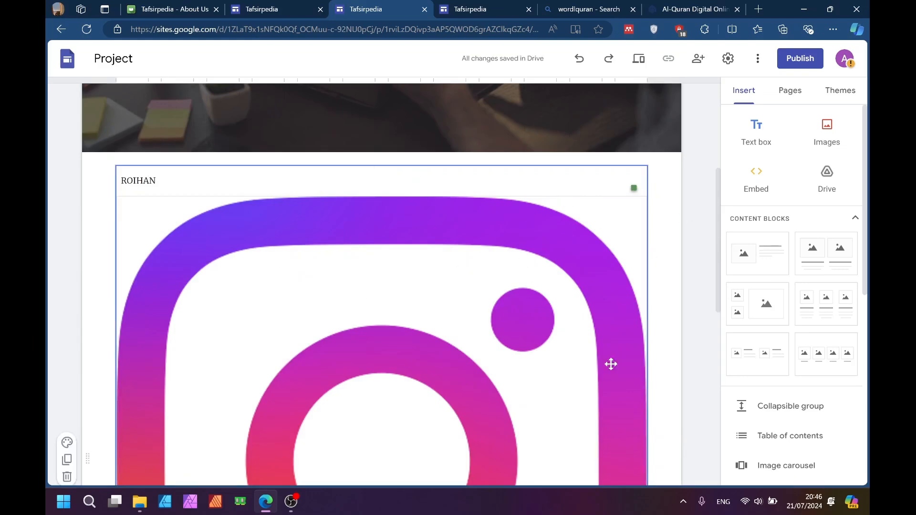
pyautogui.moveTo(718, 282); pyautogui.dragTo(721, 379)
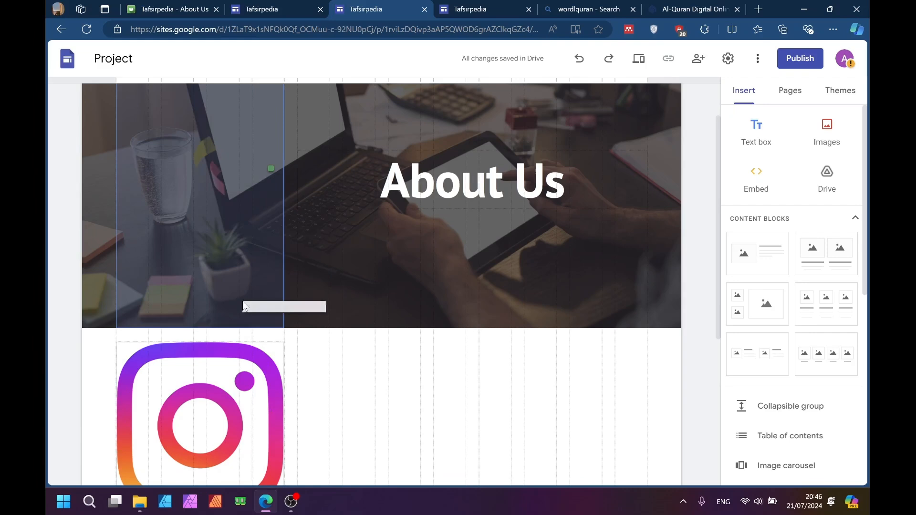
pyautogui.moveTo(248, 305); pyautogui.dragTo(194, 446)
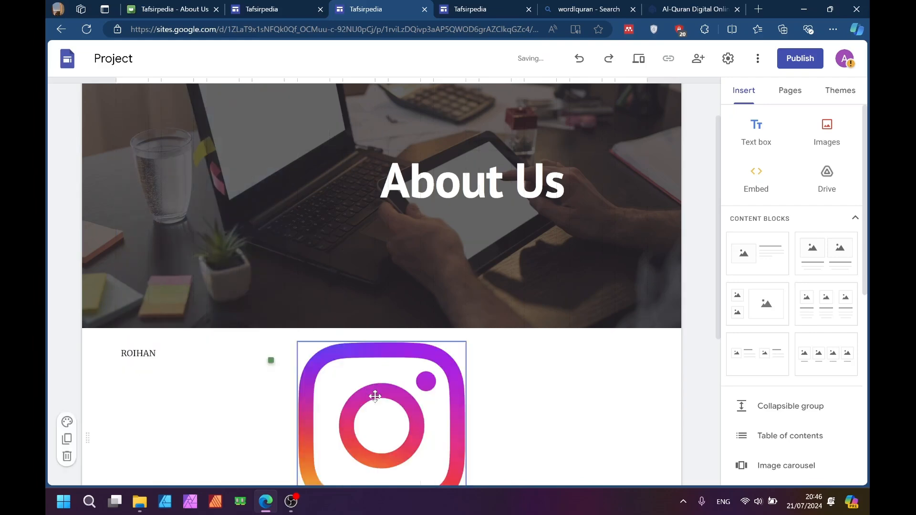
pyautogui.moveTo(374, 395); pyautogui.dragTo(210, 365)
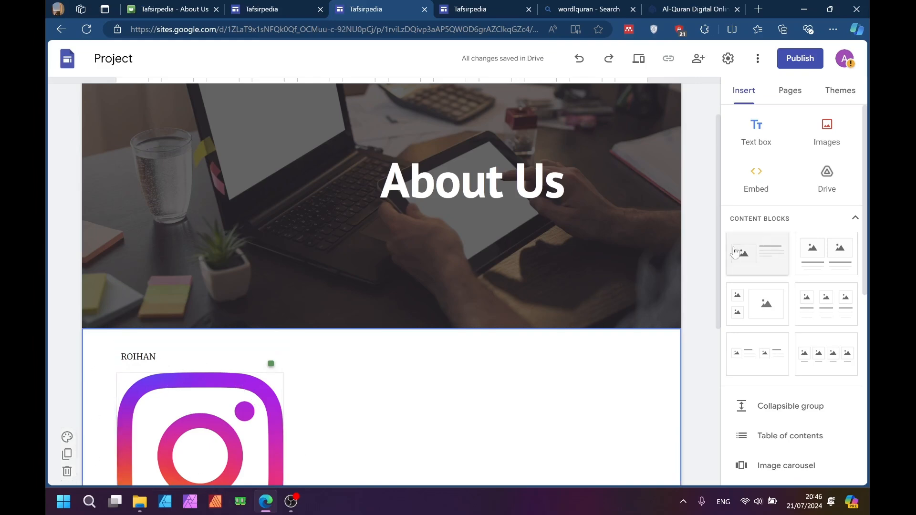
pyautogui.scroll(-2, 718, 267)
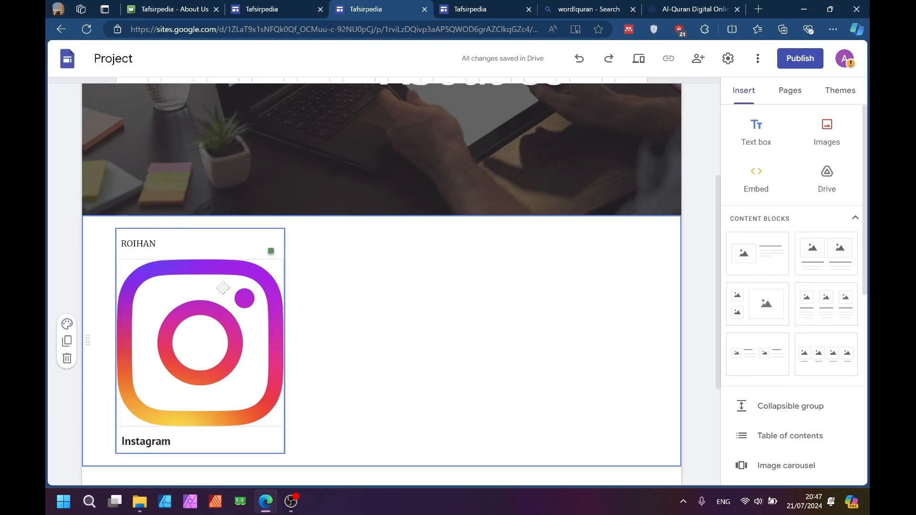
pyautogui.click(470, 9)
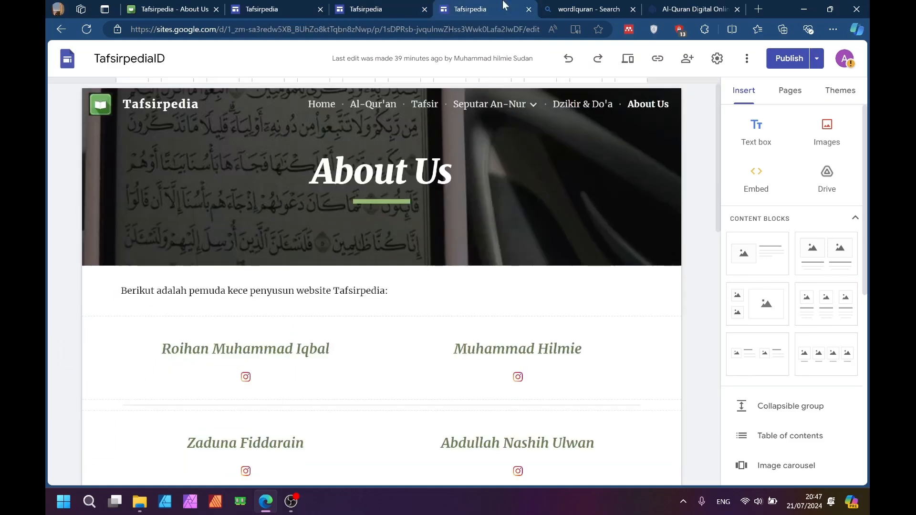
pyautogui.click(306, 6)
pyautogui.click(366, 9)
pyautogui.click(470, 9)
pyautogui.click(589, 9)
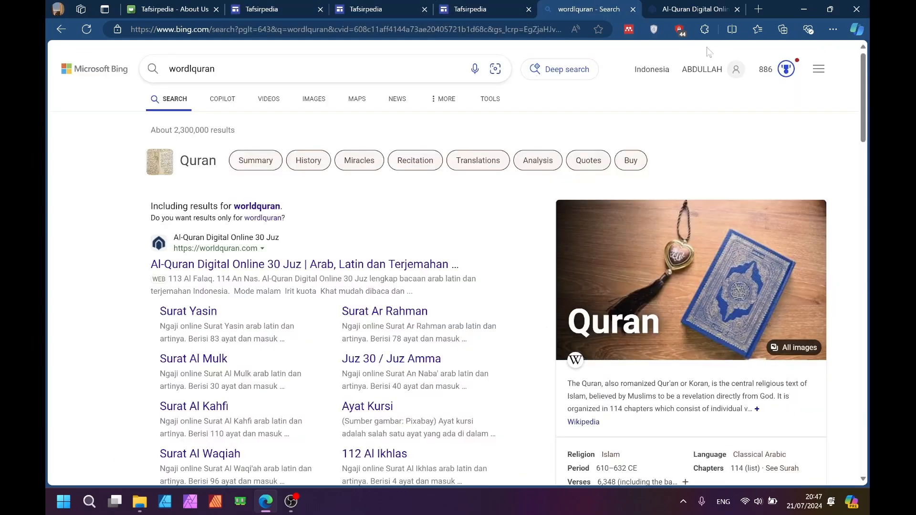
pyautogui.click(675, 8)
pyautogui.click(595, 9)
pyautogui.click(479, 9)
pyautogui.click(385, 8)
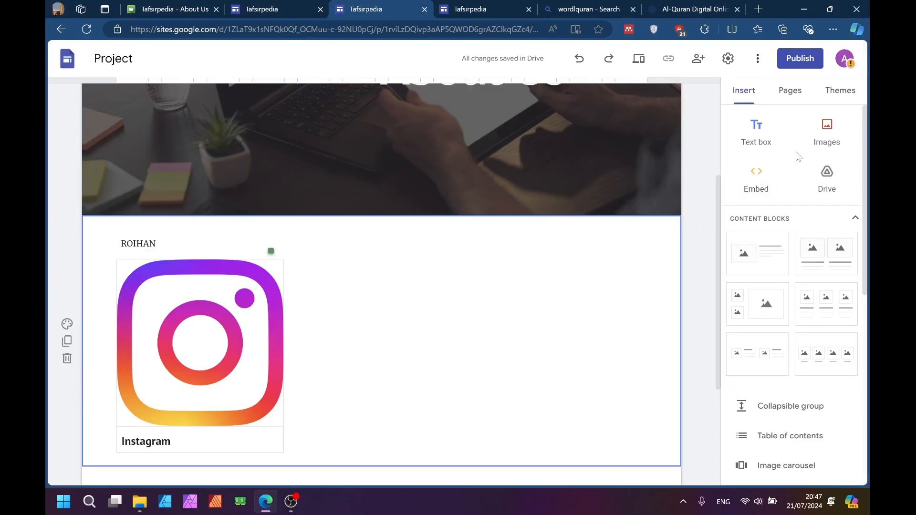
# Insert an empty text box below the Instagram embed on the About Us page
pyautogui.moveTo(866, 171); pyautogui.dragTo(869, 197)
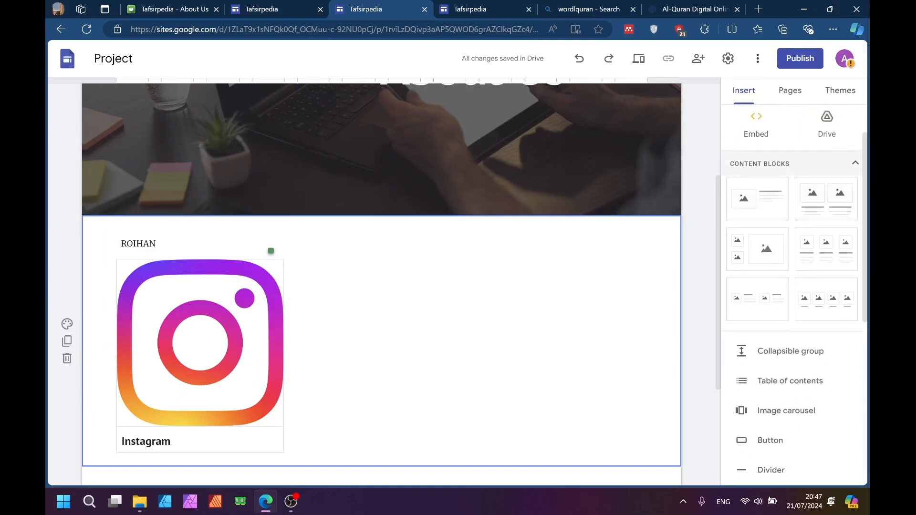
pyautogui.moveTo(861, 164); pyautogui.dragTo(868, 131)
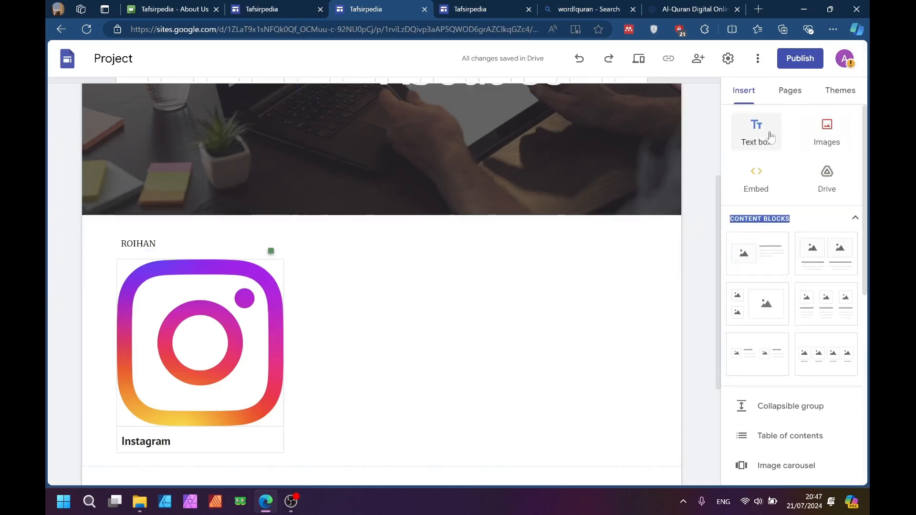
pyautogui.click(757, 136)
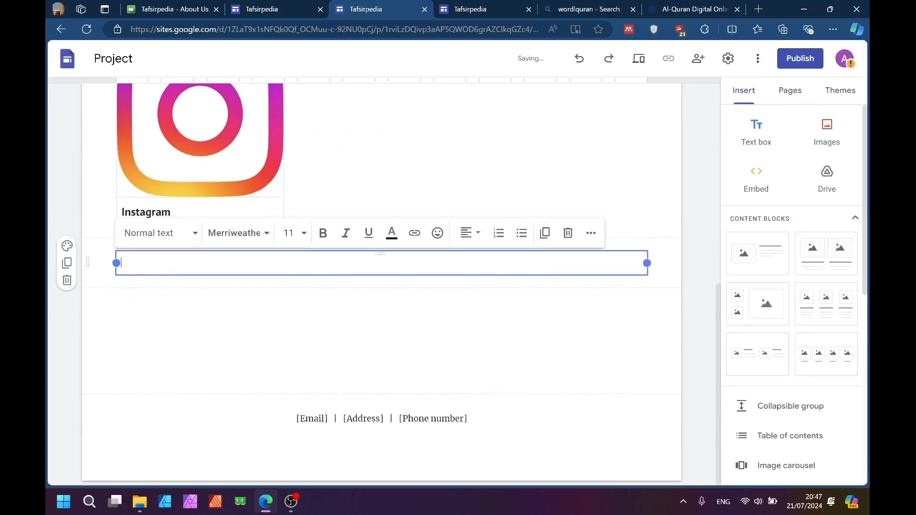
pyautogui.click(273, 6)
pyautogui.click(200, 5)
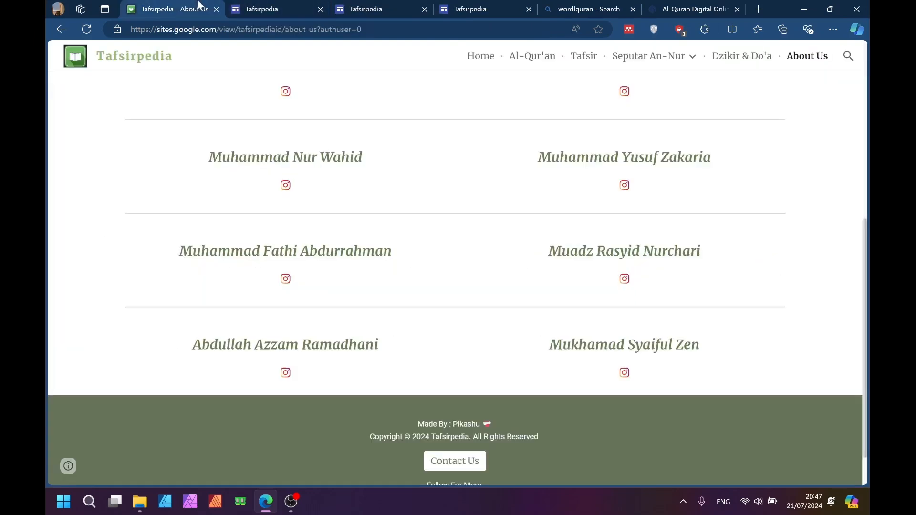
pyautogui.click(246, 5)
pyautogui.click(201, 5)
pyautogui.click(254, 6)
pyautogui.click(179, 5)
pyautogui.click(292, 5)
pyautogui.click(360, 5)
pyautogui.click(296, 4)
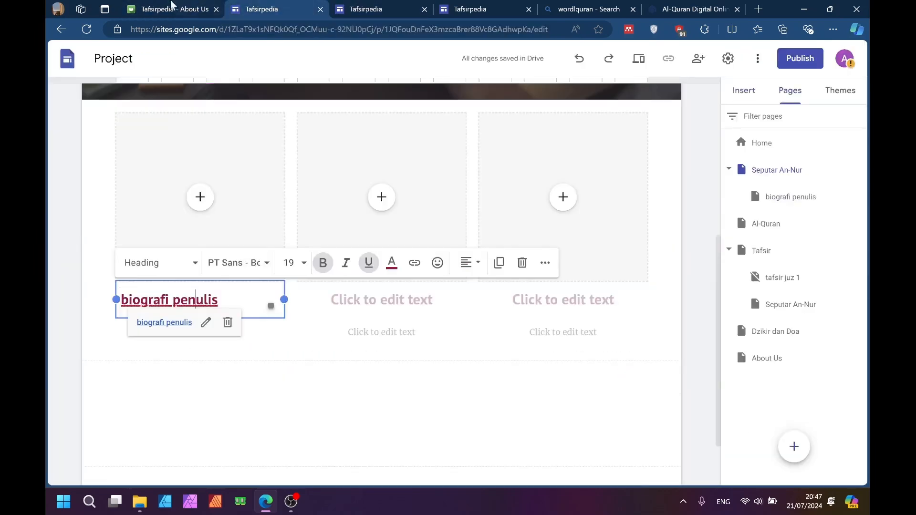
pyautogui.click(173, 5)
pyautogui.click(254, 5)
pyautogui.click(363, 5)
pyautogui.click(475, 5)
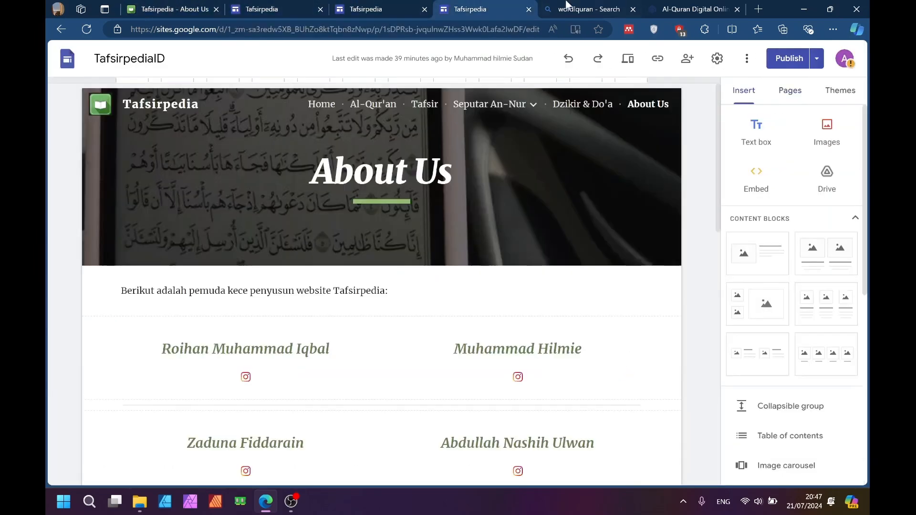
pyautogui.click(570, 4)
pyautogui.click(458, 4)
pyautogui.click(664, 4)
# Open the published reference site's Home page and select its description text from the opening paragraph into the Fitur Utama list
pyautogui.click(179, 6)
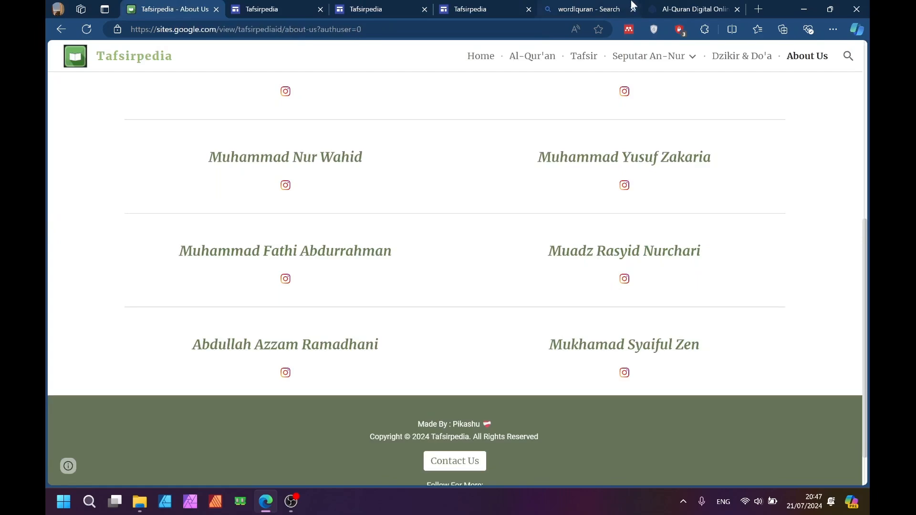
pyautogui.click(482, 61)
pyautogui.moveTo(865, 129); pyautogui.dragTo(866, 210)
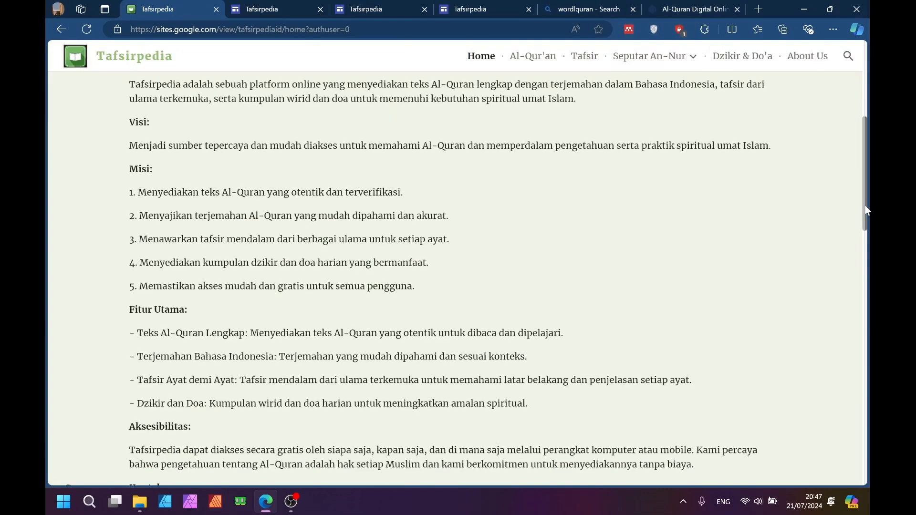
pyautogui.moveTo(135, 84); pyautogui.dragTo(664, 1)
pyautogui.click(698, 9)
# Return to the Project editor and paste the clipboard content into the empty text box below the Instagram embed
pyautogui.click(426, 4)
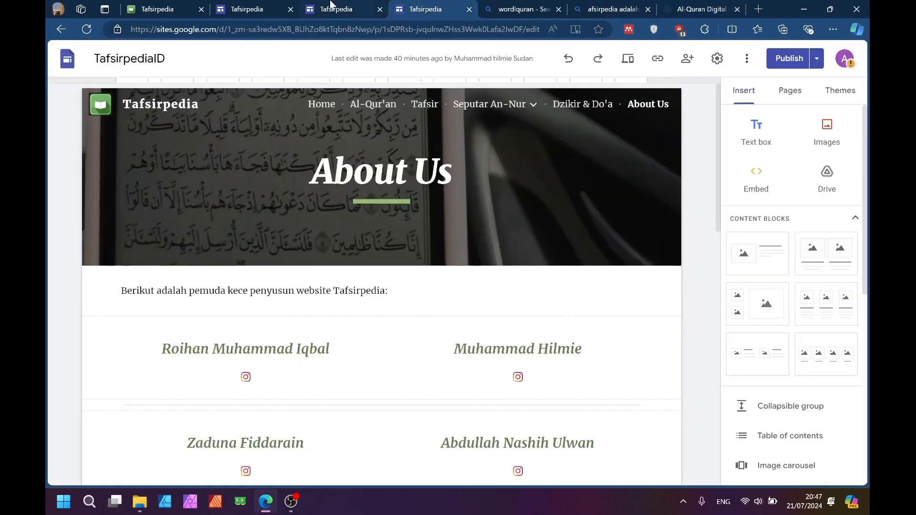
pyautogui.click(329, 4)
pyautogui.rightClick(293, 260)
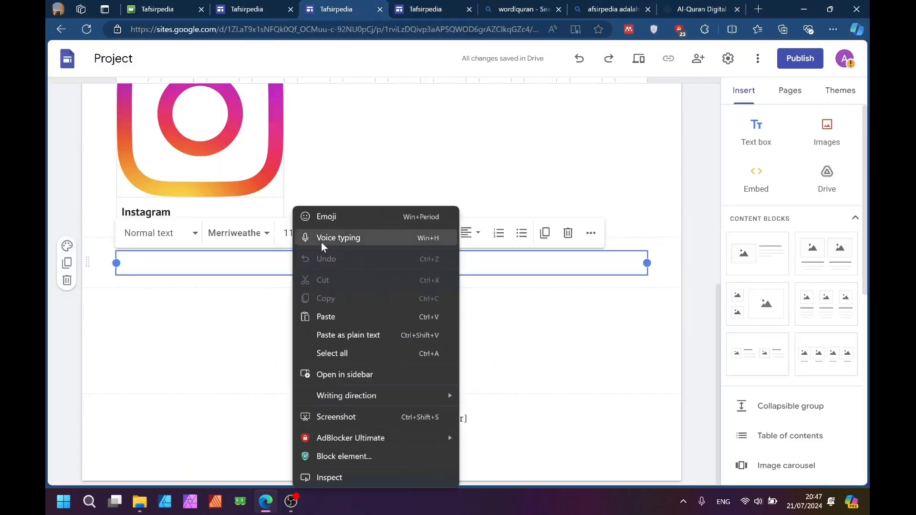
pyautogui.click(329, 317)
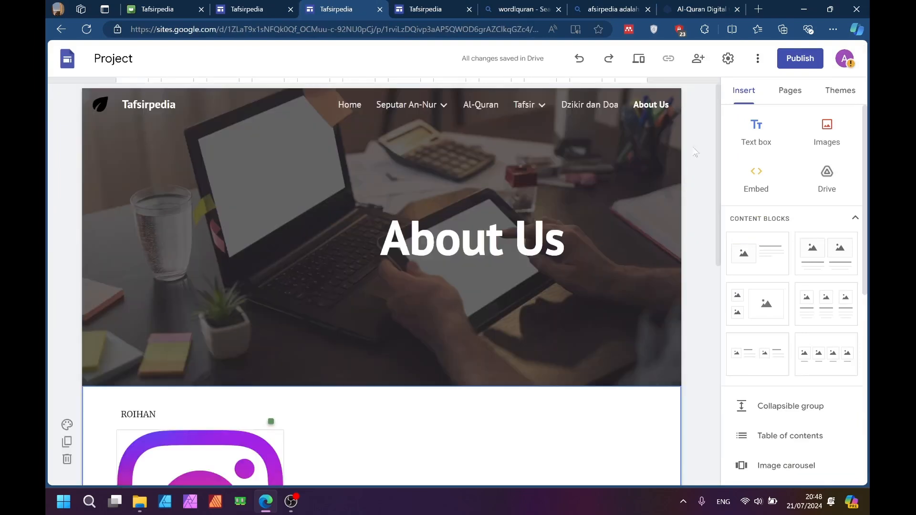
# Open the Home page in the Project editor and compare its Tentang Tafsirpedia text with the published reference site's Home page
pyautogui.moveTo(396, 109)
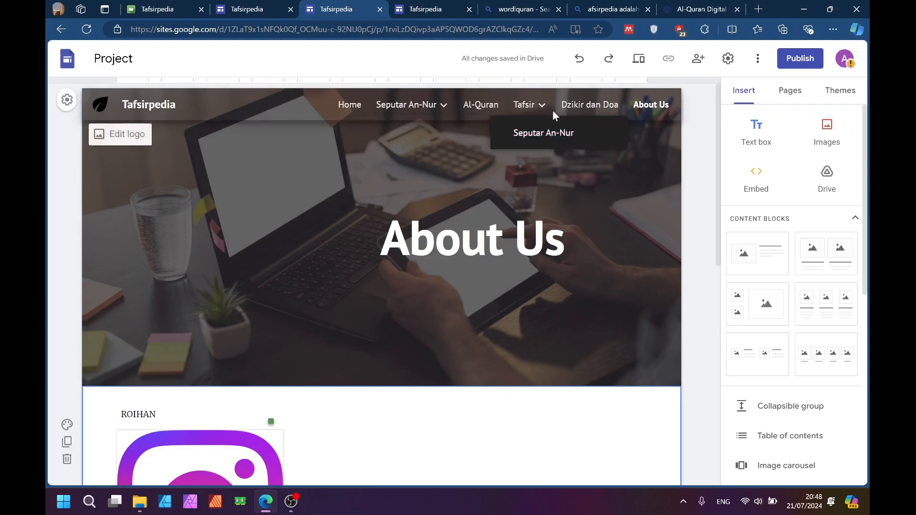
pyautogui.click(359, 106)
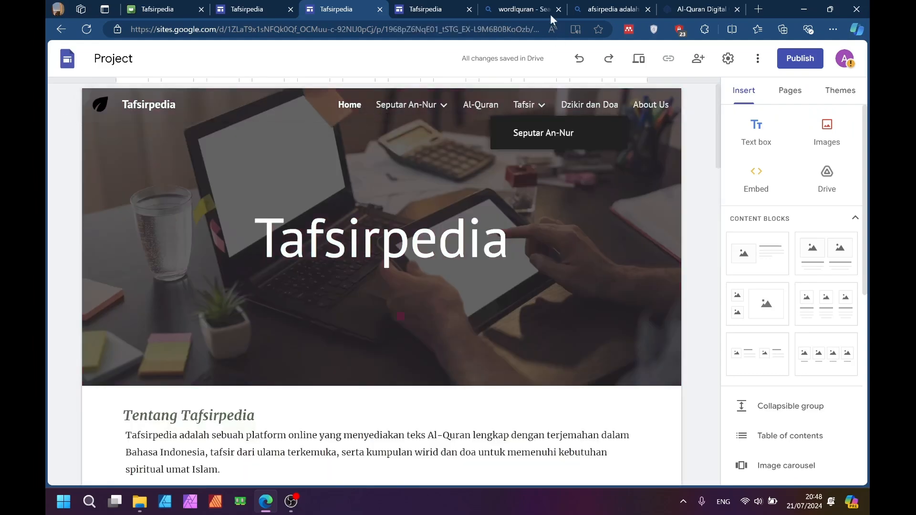
pyautogui.click(374, 176)
pyautogui.scroll(-6, 375, 177)
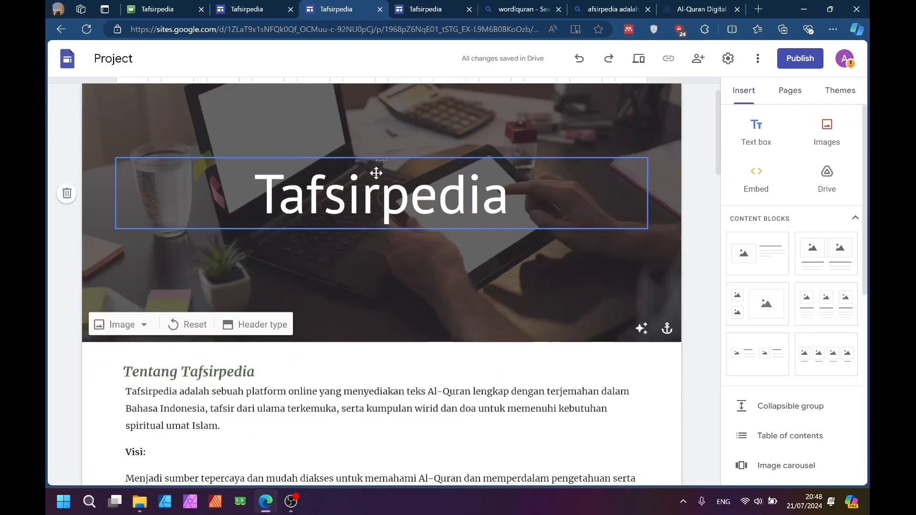
pyautogui.scroll(5, 413, 113)
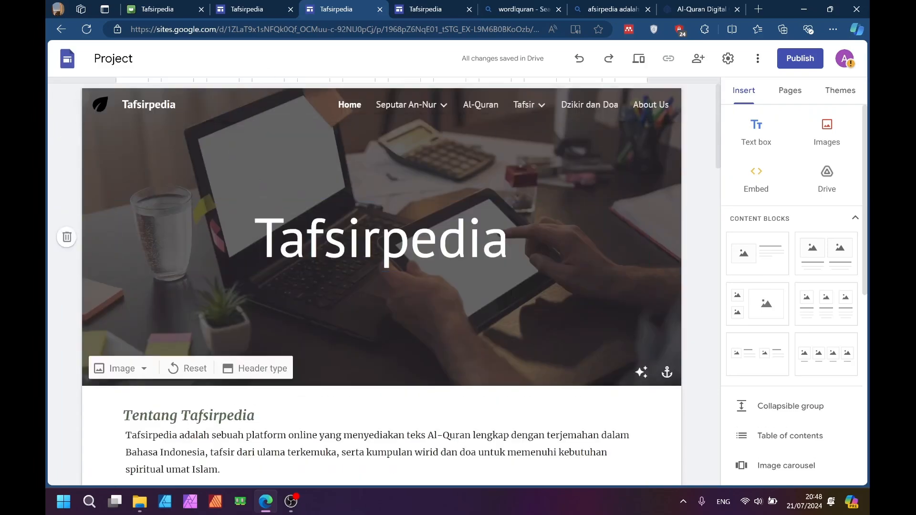
pyautogui.scroll(-3, 442, 261)
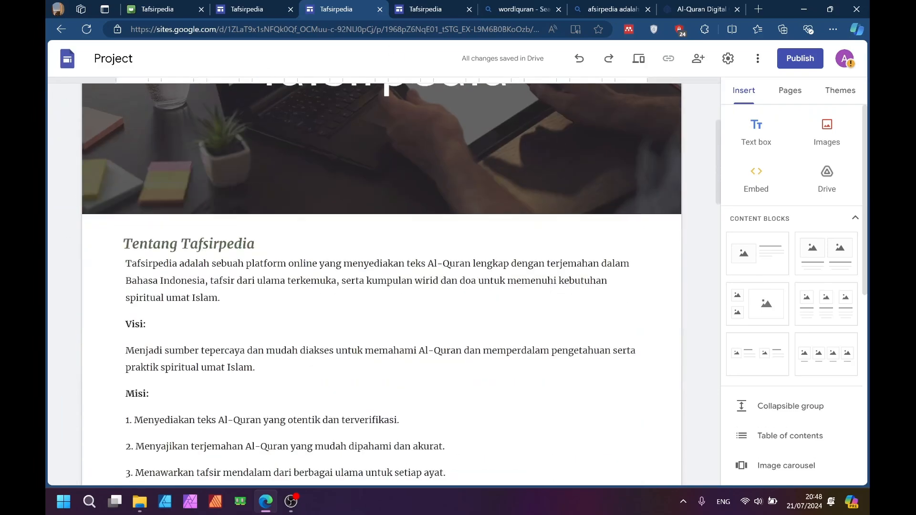
pyautogui.click(156, 13)
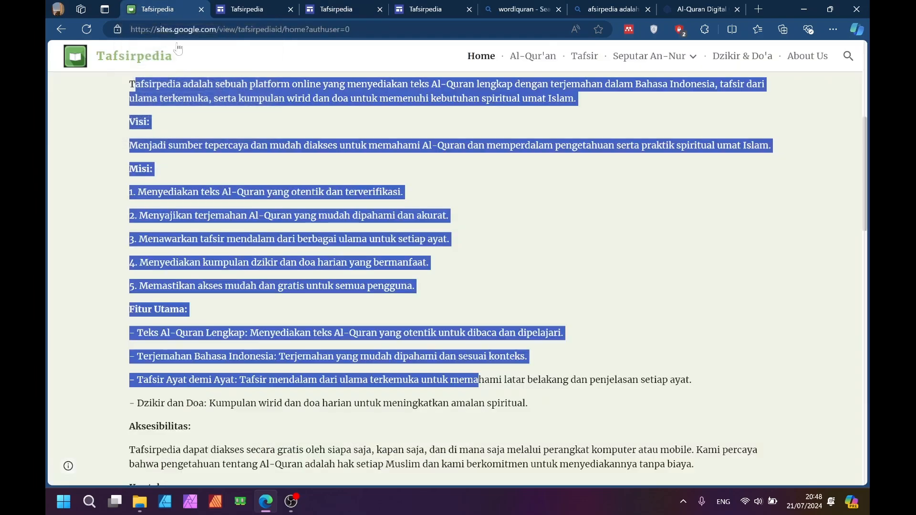
# Switch between the published Home page and the TafsirpediaID editor, and look through the author list on its About Us page
pyautogui.scroll(5, 487, 238)
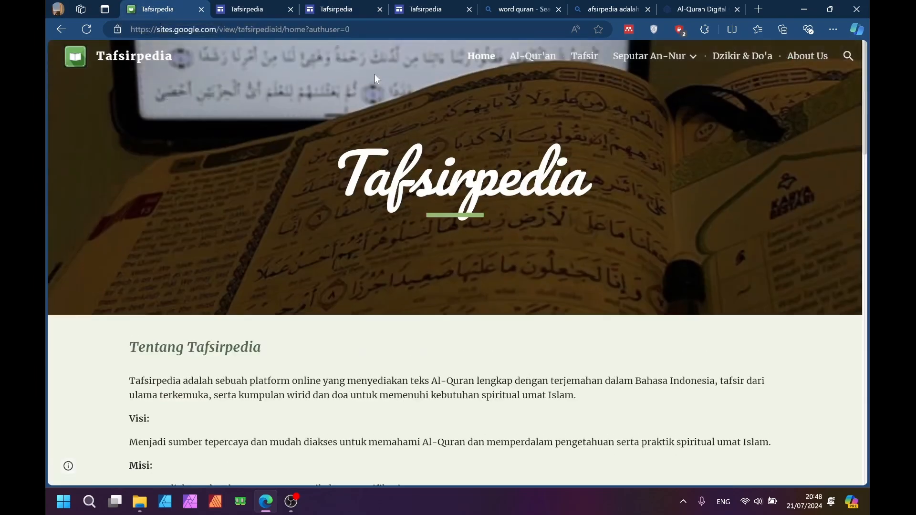
pyautogui.moveTo(414, 14)
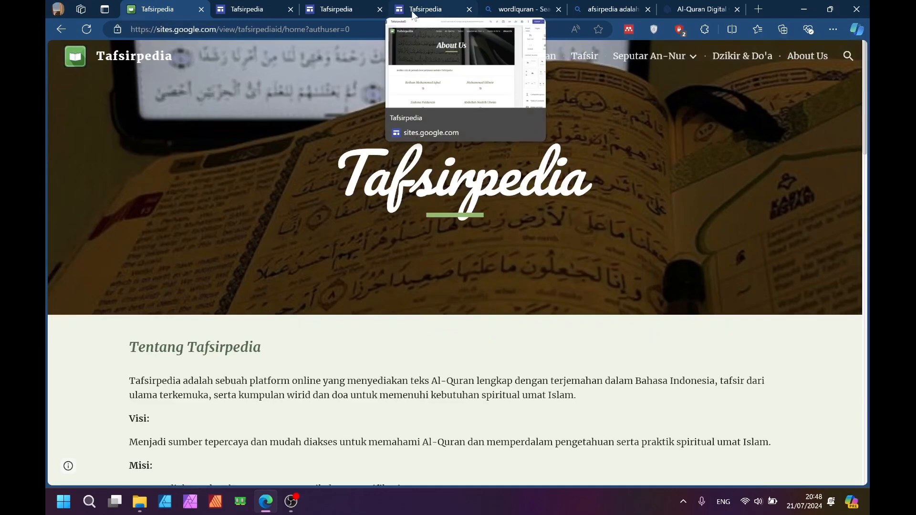
pyautogui.click(414, 14)
pyautogui.scroll(-2, 575, 271)
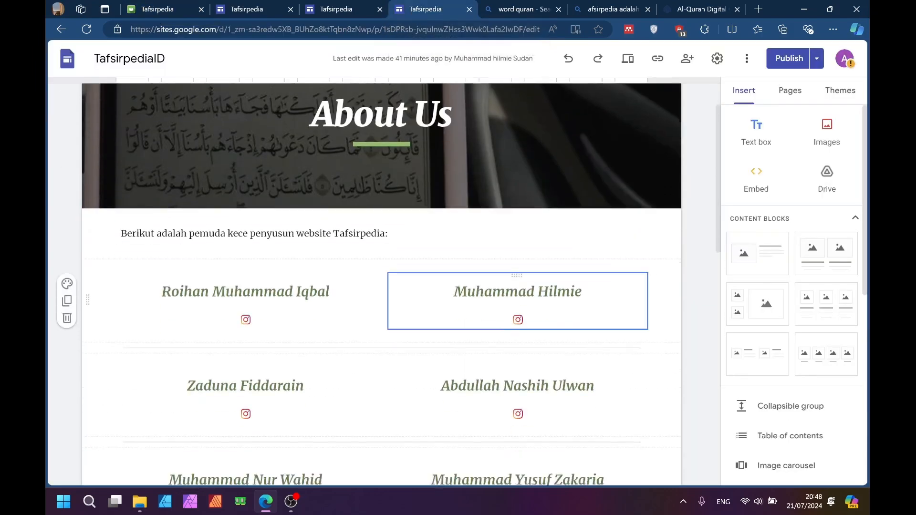
pyautogui.scroll(2, 575, 272)
pyautogui.scroll(-10, 577, 271)
pyautogui.scroll(10, 587, 258)
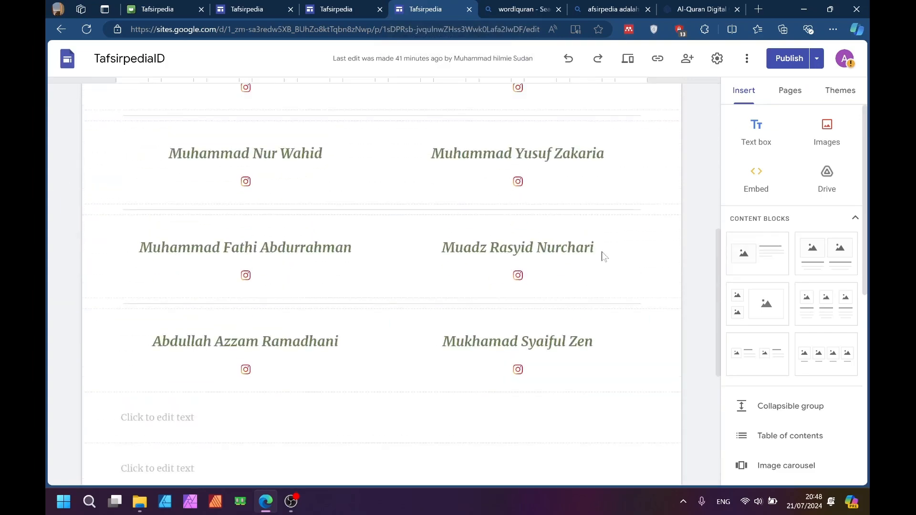
pyautogui.click(202, 12)
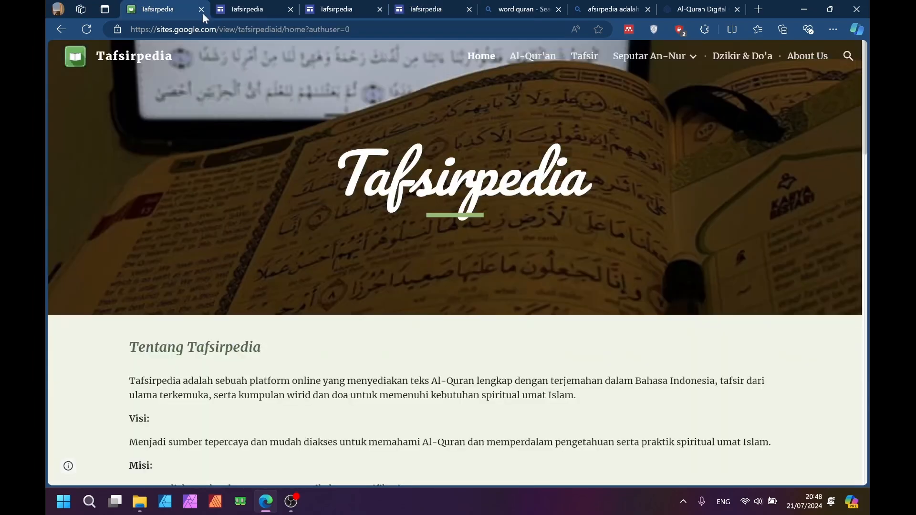
pyautogui.click(451, 8)
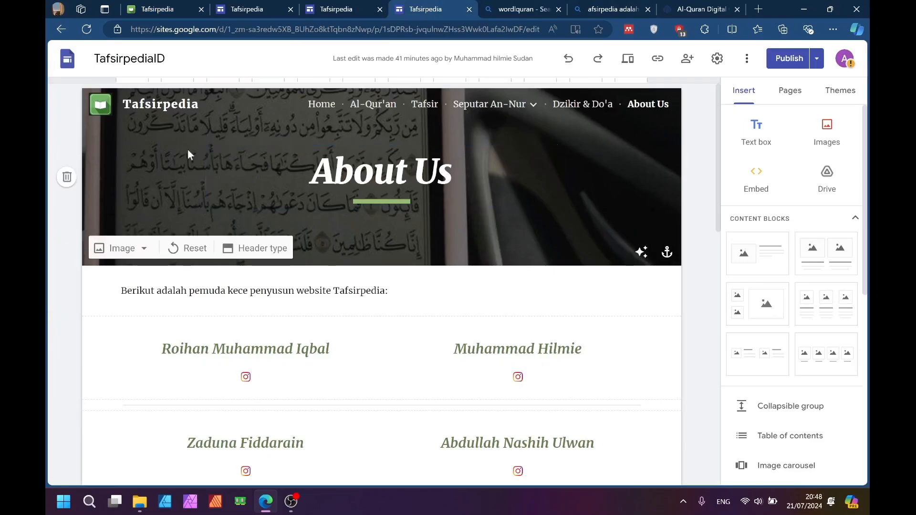
# Review the Home, Al-Qur'an and Tafsir pages in the TafsirpediaID editor for layout and content
pyautogui.click(321, 104)
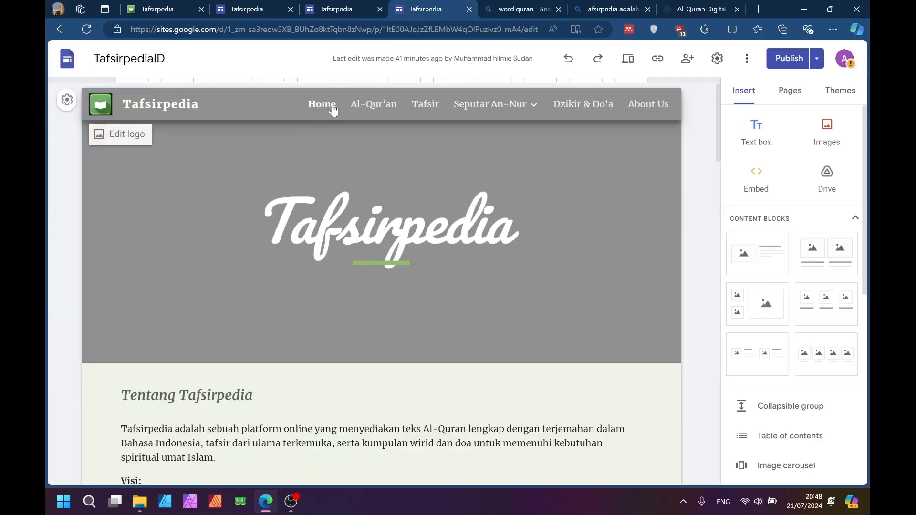
pyautogui.scroll(-8, 469, 325)
pyautogui.scroll(-20, 469, 325)
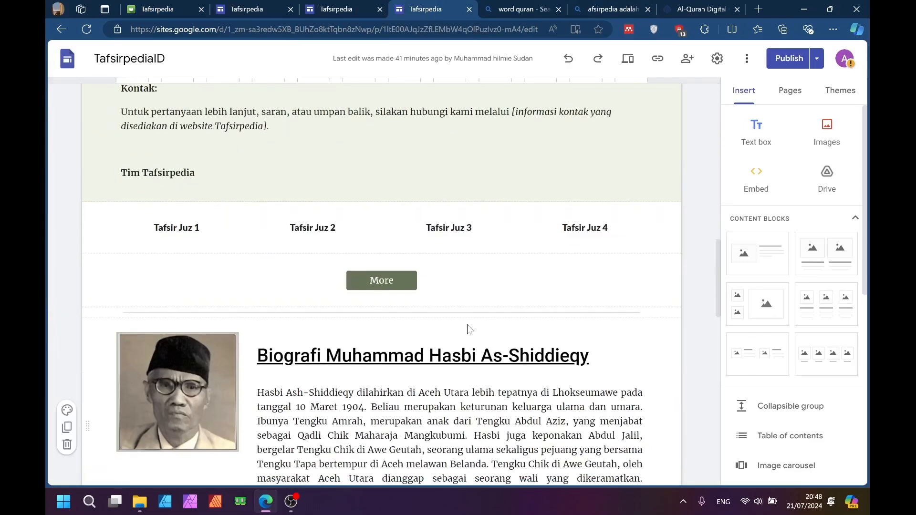
pyautogui.scroll(10, 467, 325)
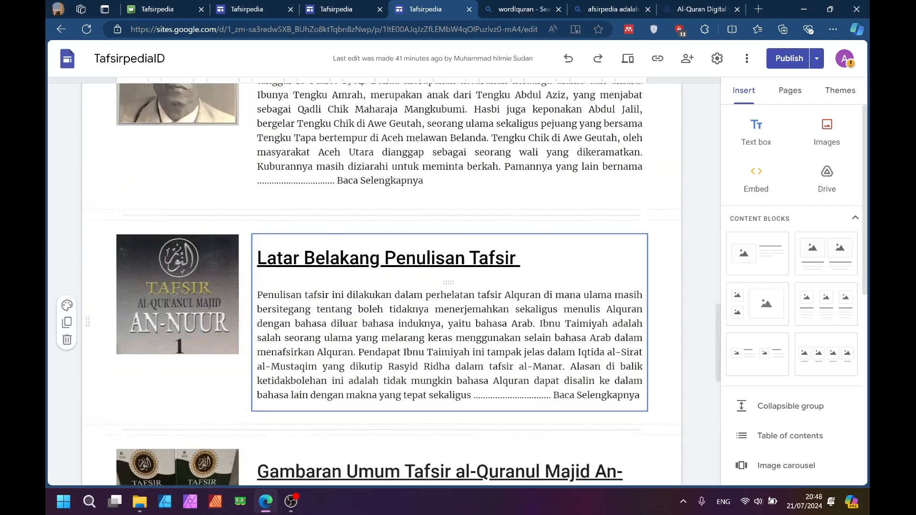
pyautogui.scroll(15, 382, 286)
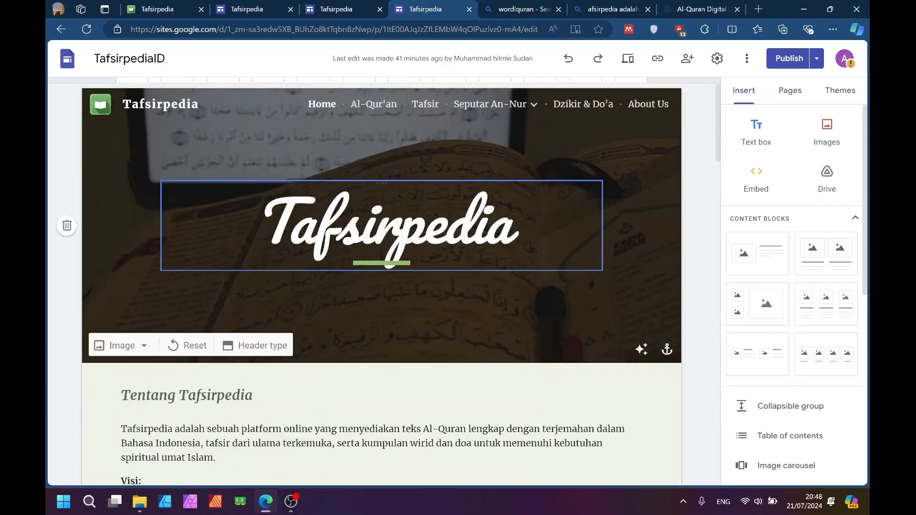
pyautogui.click(388, 110)
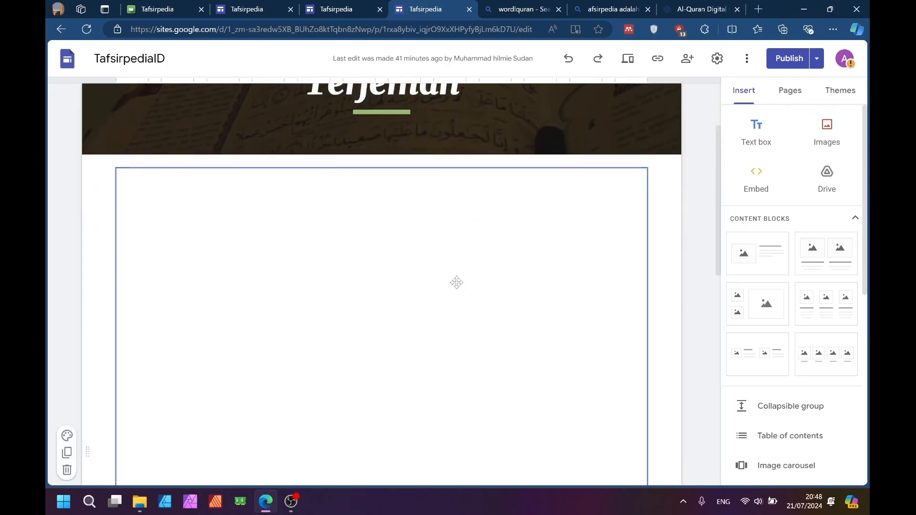
pyautogui.scroll(-10, 456, 287)
pyautogui.scroll(10, 456, 295)
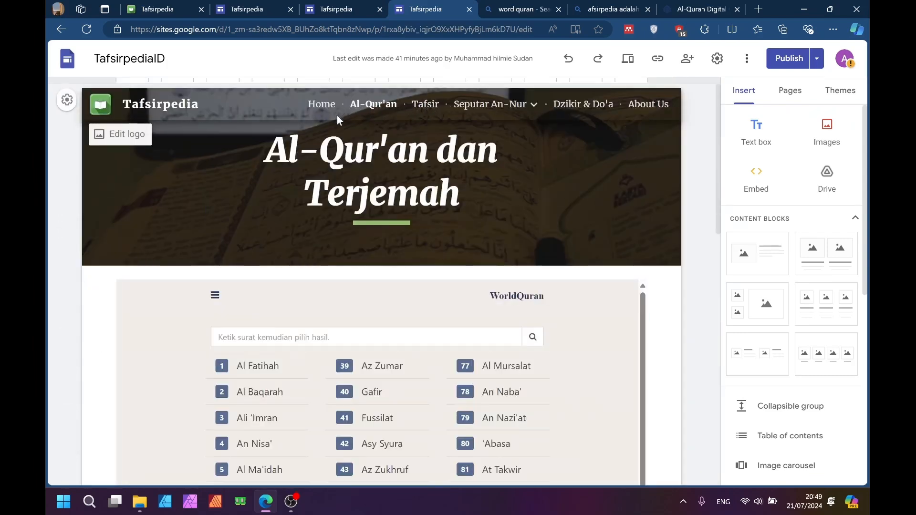
pyautogui.scroll(-6, 652, 270)
pyautogui.scroll(6, 652, 270)
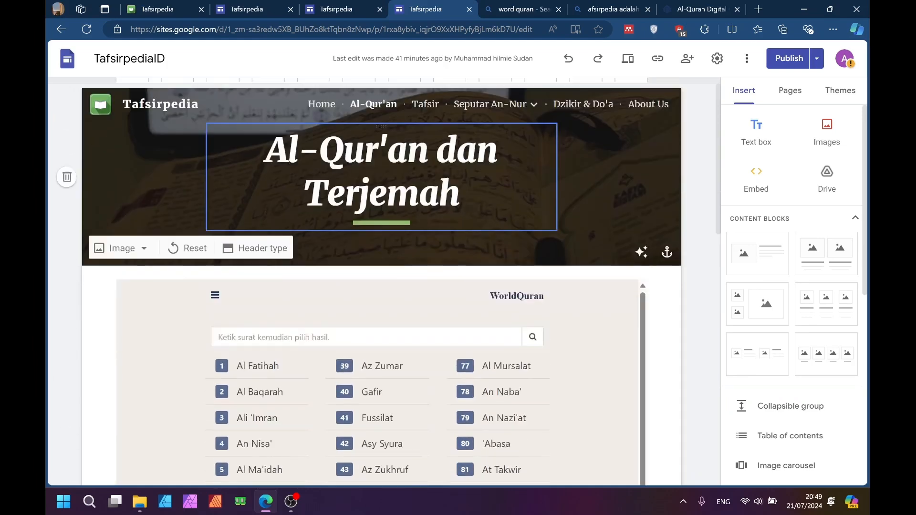
pyautogui.click(426, 104)
pyautogui.moveTo(503, 109)
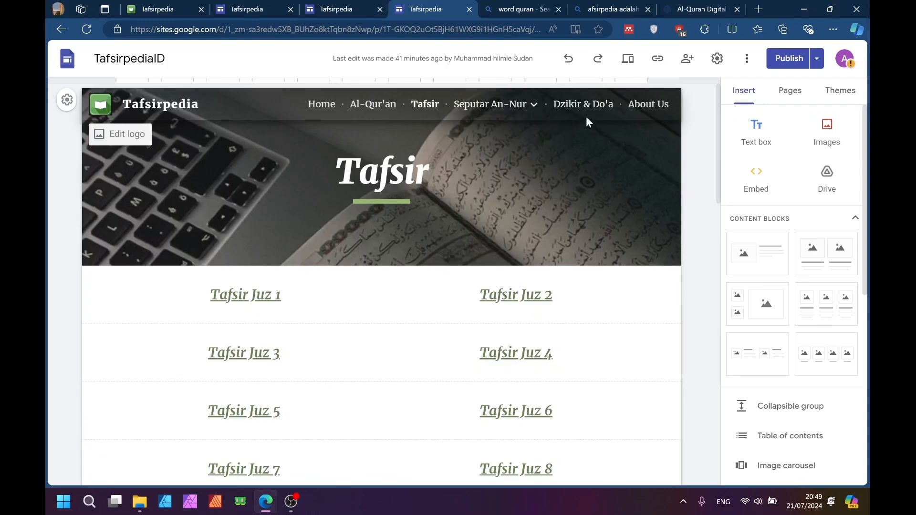
# Delete the empty text box between Dzikir ba'da Shalat and Dzikir Pagi on the Dzikir & Do'a page
pyautogui.click(585, 105)
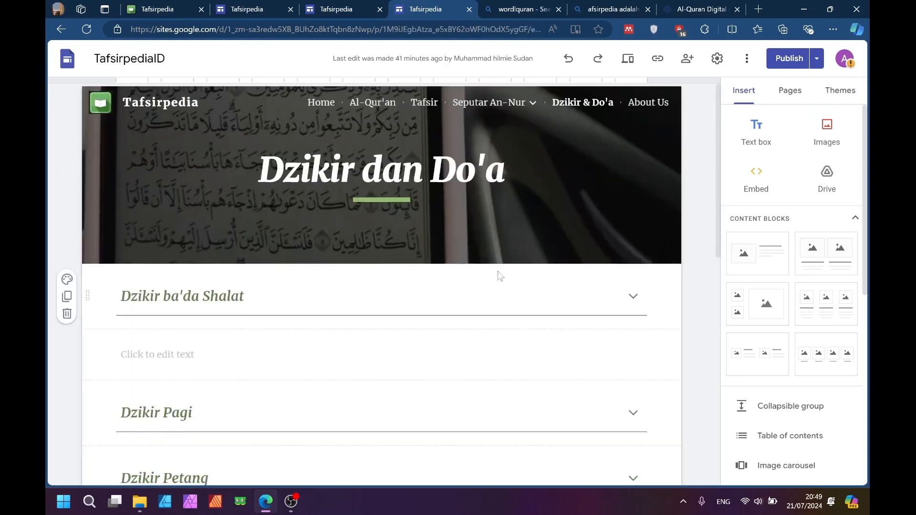
pyautogui.scroll(-8, 497, 267)
pyautogui.scroll(-3, 498, 272)
pyautogui.scroll(8, 535, 301)
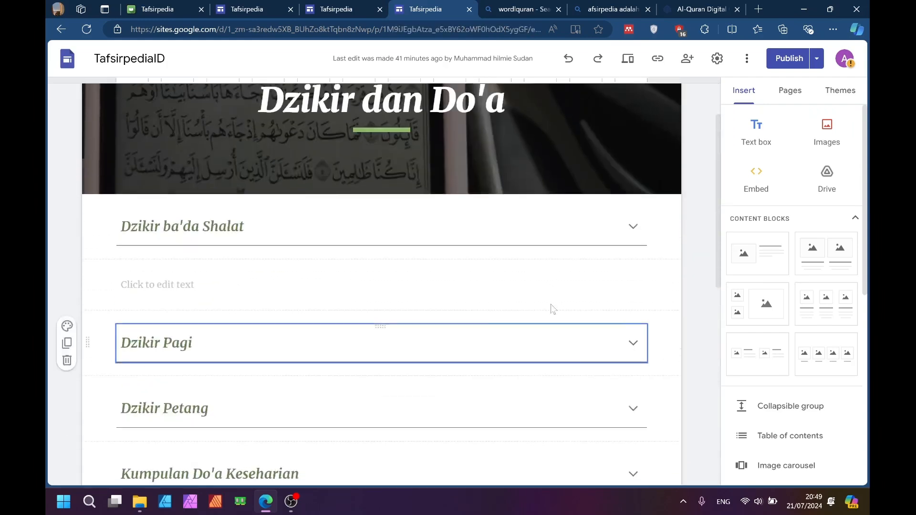
pyautogui.scroll(-3, 551, 306)
pyautogui.scroll(4, 625, 287)
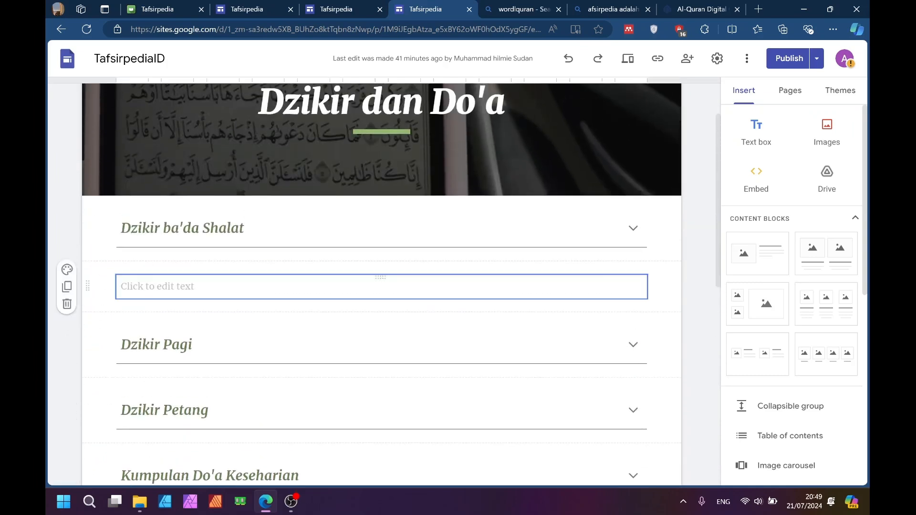
pyautogui.click(640, 288)
pyautogui.click(67, 304)
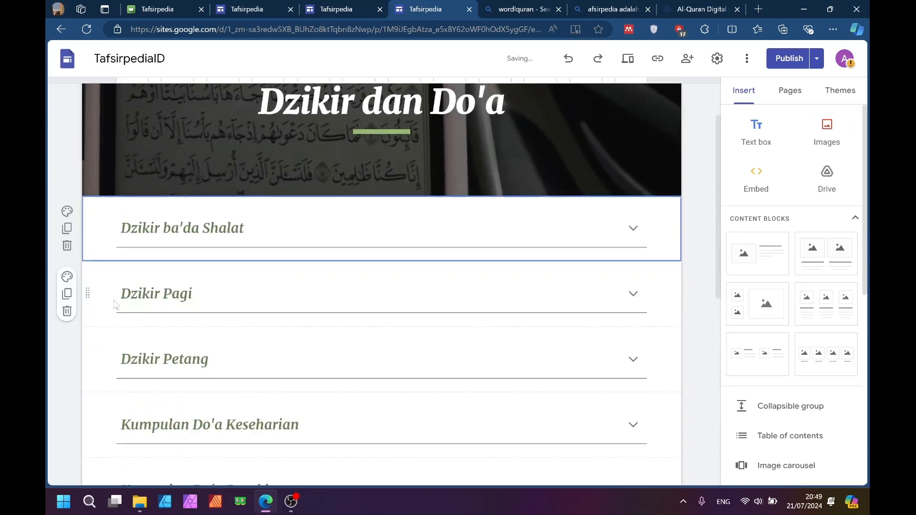
pyautogui.scroll(2, 650, 281)
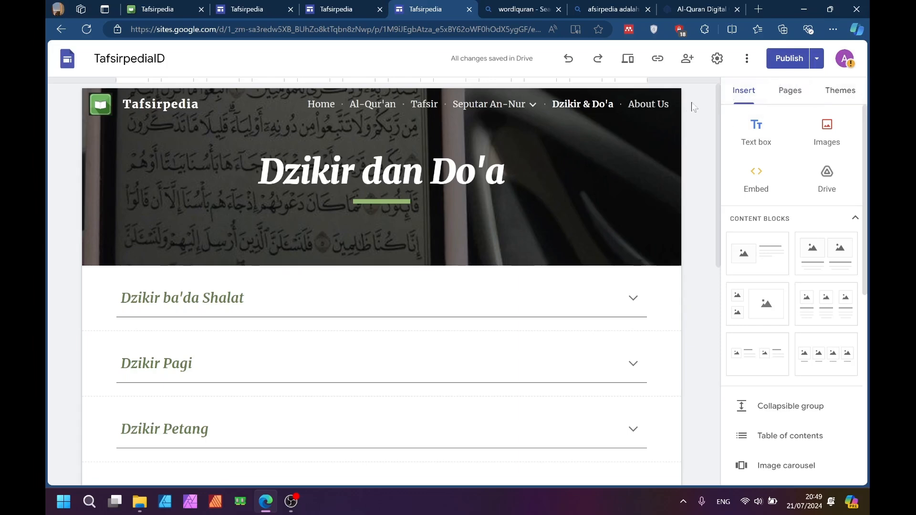
# Compare the Dzikir & Do'a draft with the currently published version and publish the site changes
pyautogui.click(796, 60)
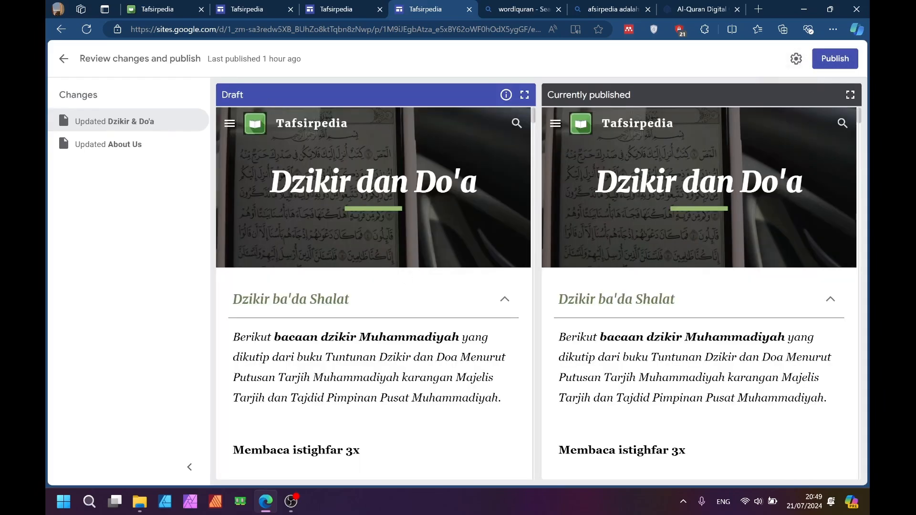
pyautogui.scroll(-3, 403, 262)
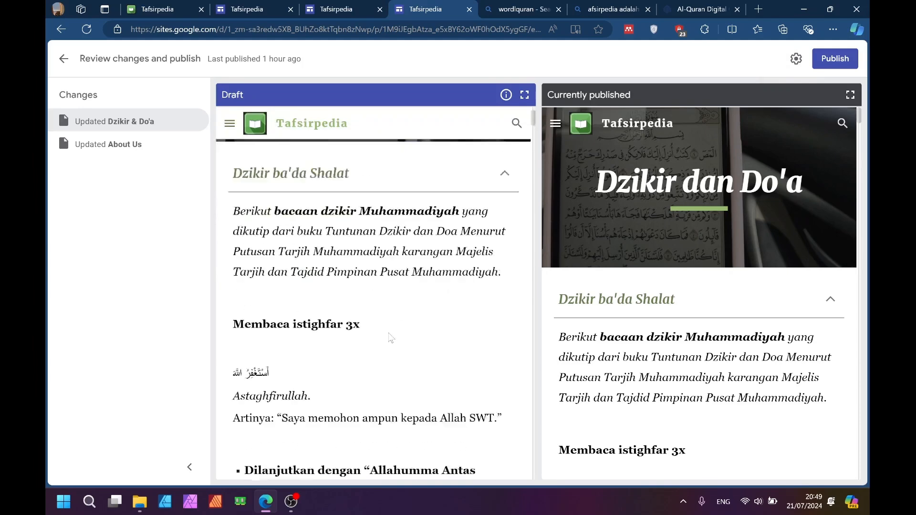
pyautogui.scroll(3, 444, 326)
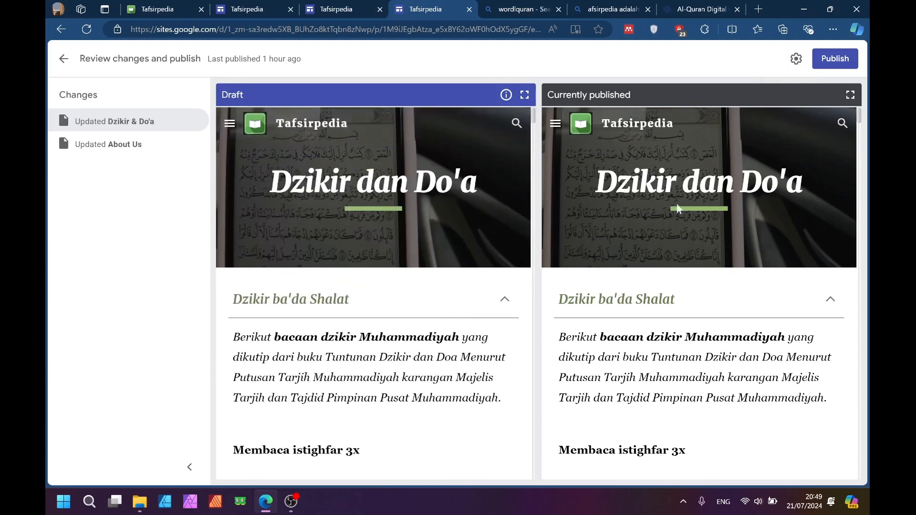
pyautogui.scroll(-5, 715, 394)
pyautogui.scroll(5, 681, 296)
pyautogui.click(851, 63)
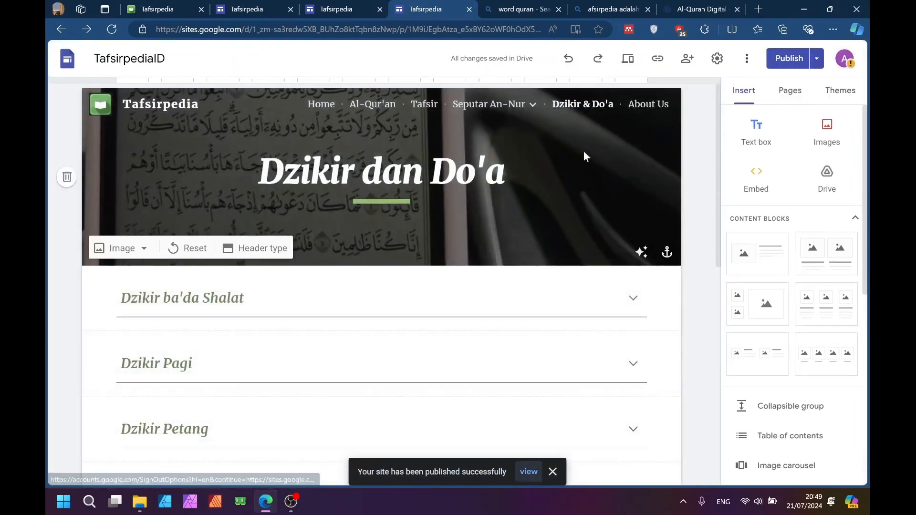
# Switch to the published site and examine its Home page and the author list on its About Us page
pyautogui.click(158, 5)
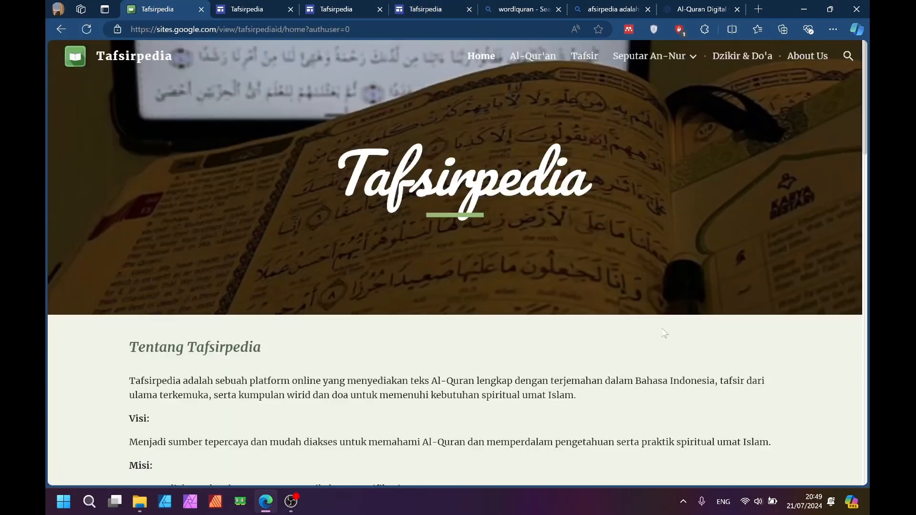
pyautogui.scroll(-15, 643, 330)
pyautogui.scroll(6, 645, 331)
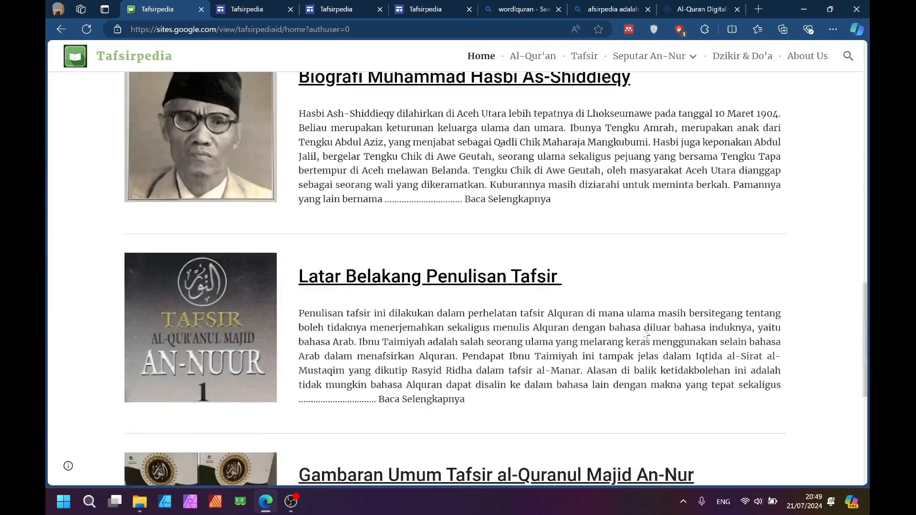
pyautogui.scroll(10, 645, 334)
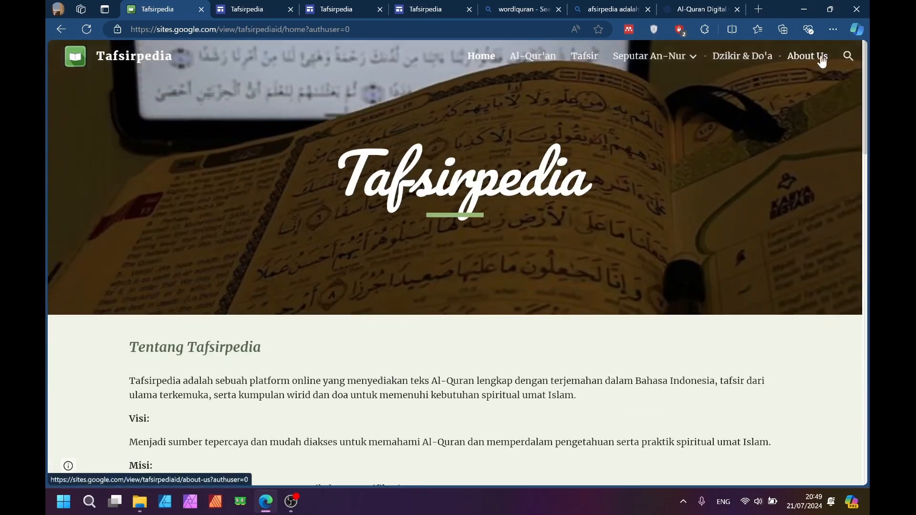
pyautogui.click(825, 58)
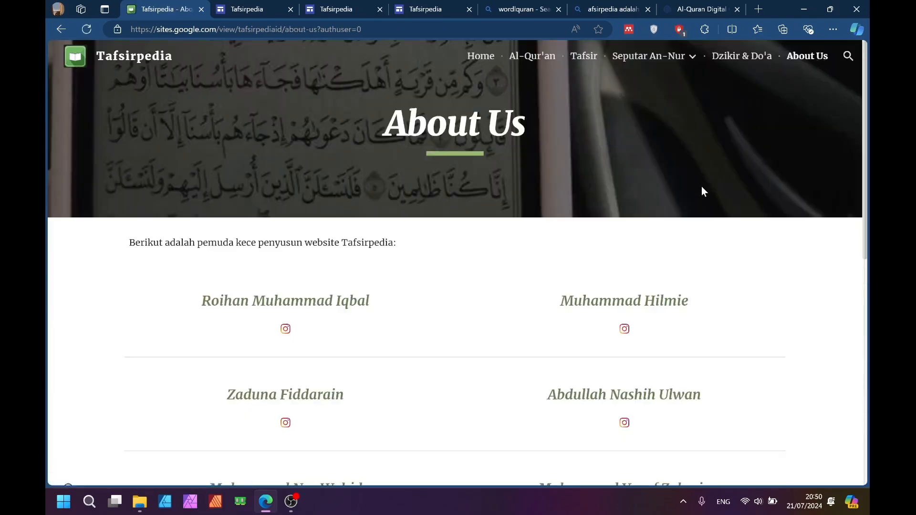
pyautogui.scroll(-1, 702, 188)
pyautogui.scroll(1, 703, 191)
pyautogui.scroll(-1, 698, 202)
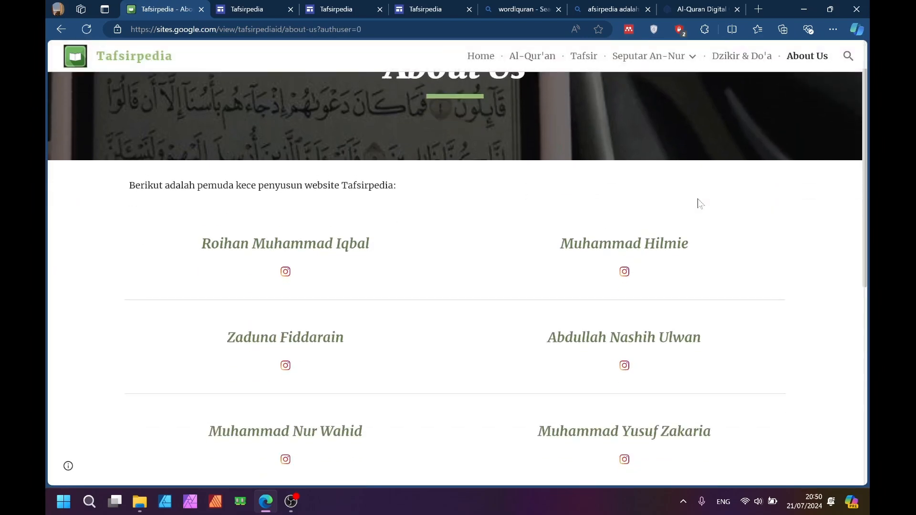
pyautogui.scroll(-6, 700, 205)
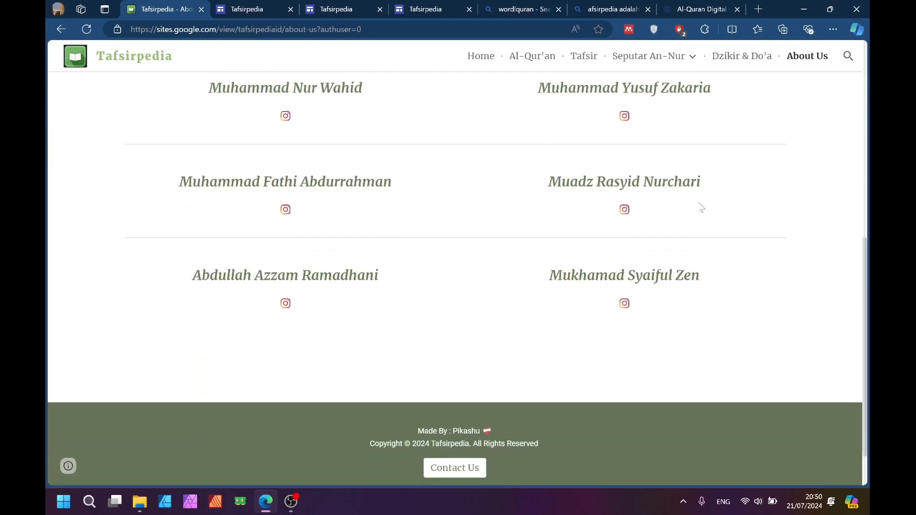
pyautogui.scroll(2, 692, 220)
pyautogui.scroll(4, 688, 229)
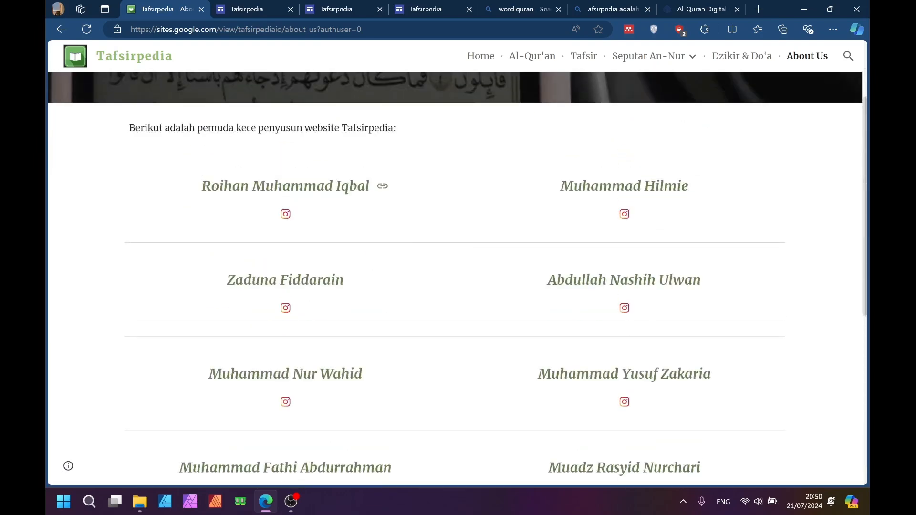
pyautogui.scroll(-1, 701, 222)
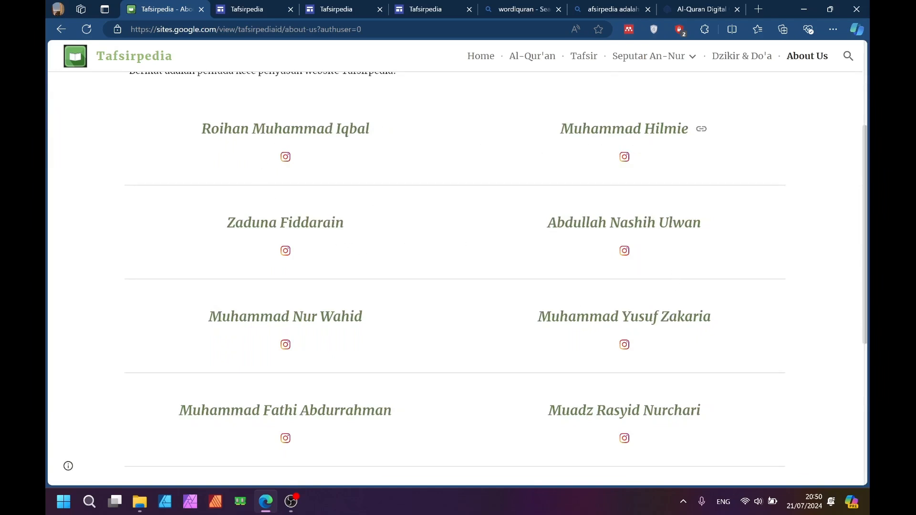
# Test the Instagram link under the second author's name on the published About Us page and return to that page
pyautogui.click(700, 132)
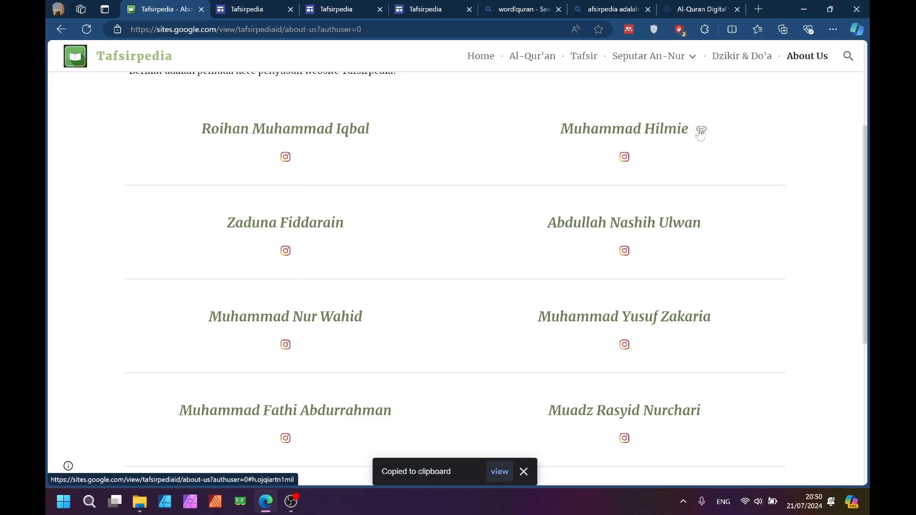
pyautogui.click(628, 159)
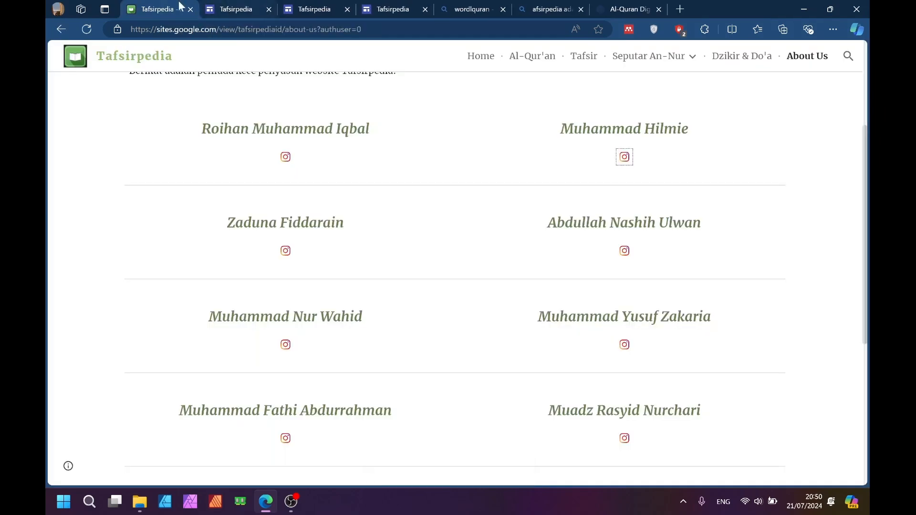
pyautogui.click(268, 9)
pyautogui.scroll(4, 319, 231)
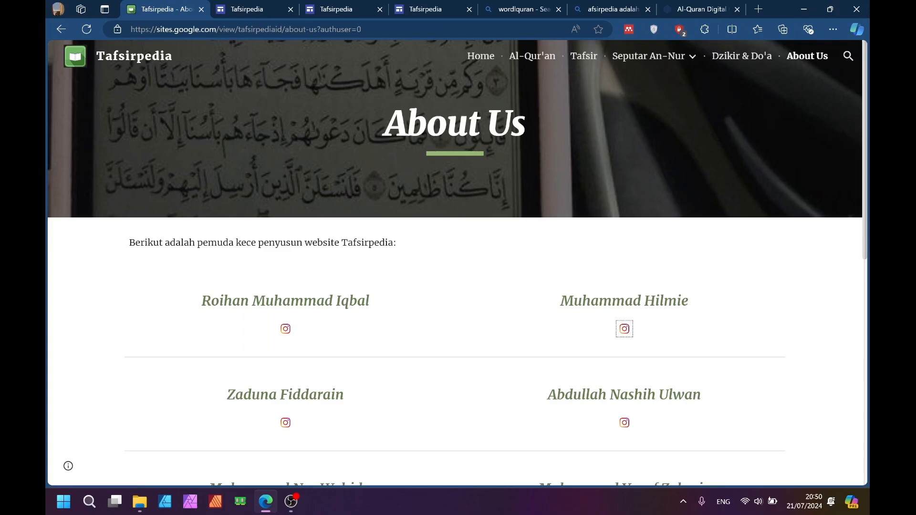
pyautogui.scroll(-6, 355, 177)
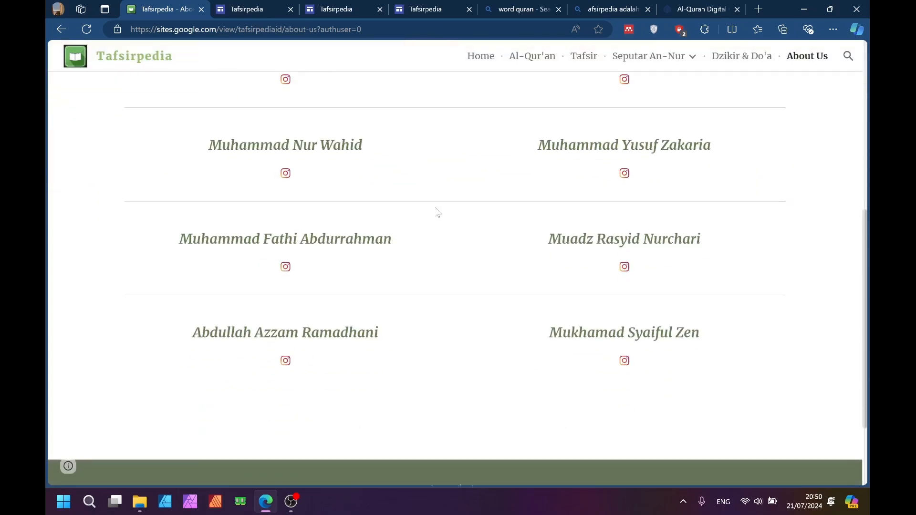
pyautogui.scroll(5, 437, 212)
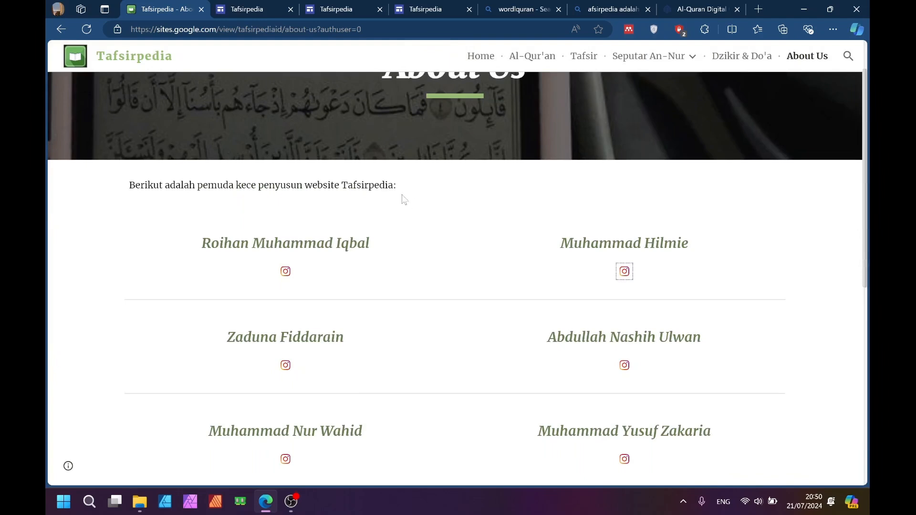
pyautogui.scroll(1, 537, 181)
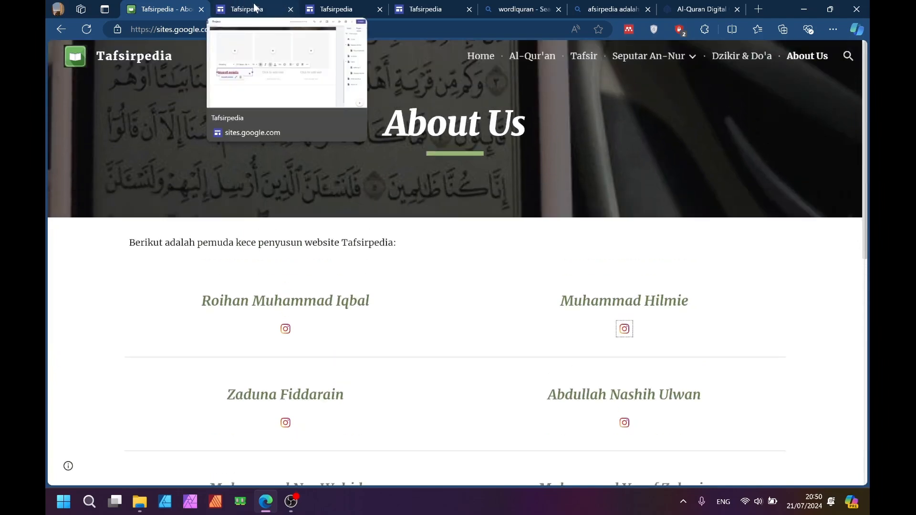
pyautogui.moveTo(363, 14)
pyautogui.moveTo(260, 10)
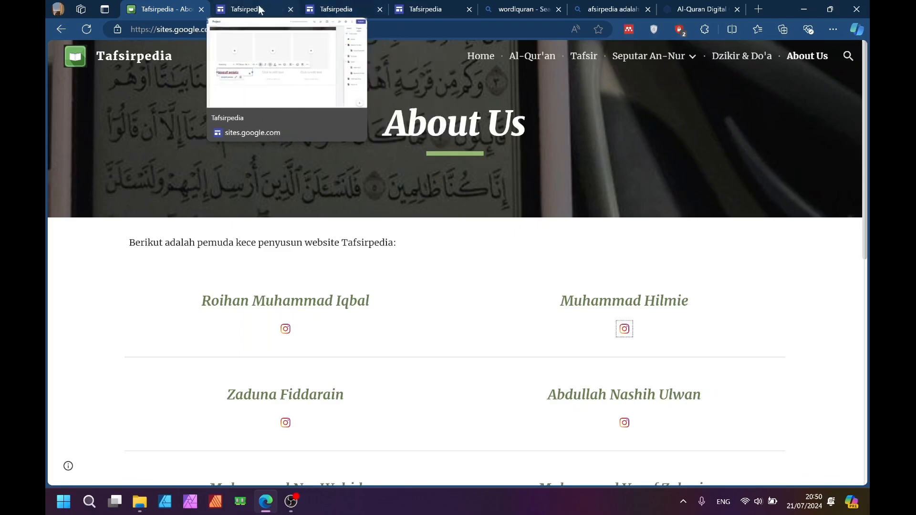